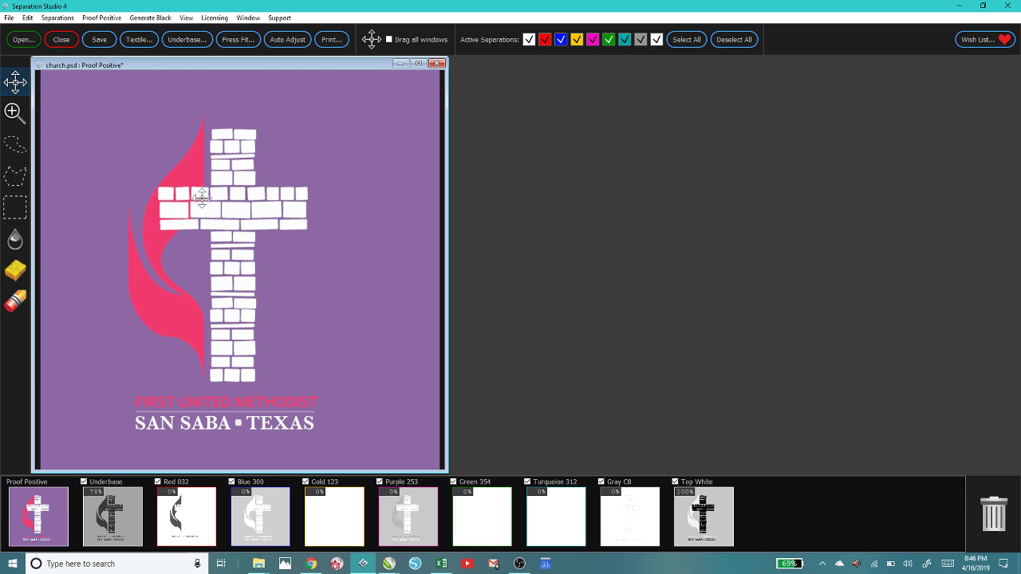
# Auto-adjust all separations of the church artwork and check the document properties without changing them.
pyautogui.click(289, 44)
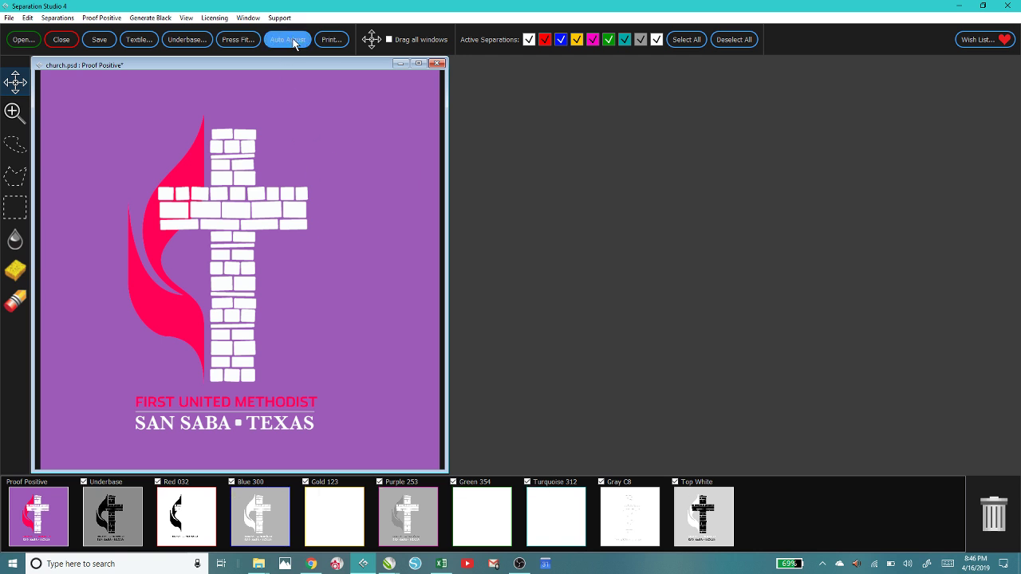
pyautogui.rightClick(51, 500)
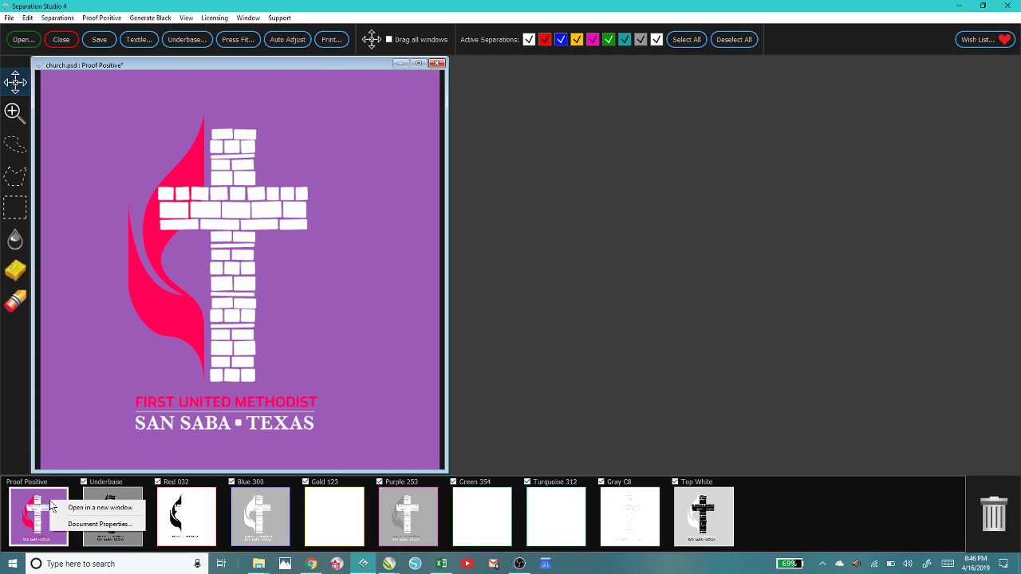
pyautogui.click(83, 523)
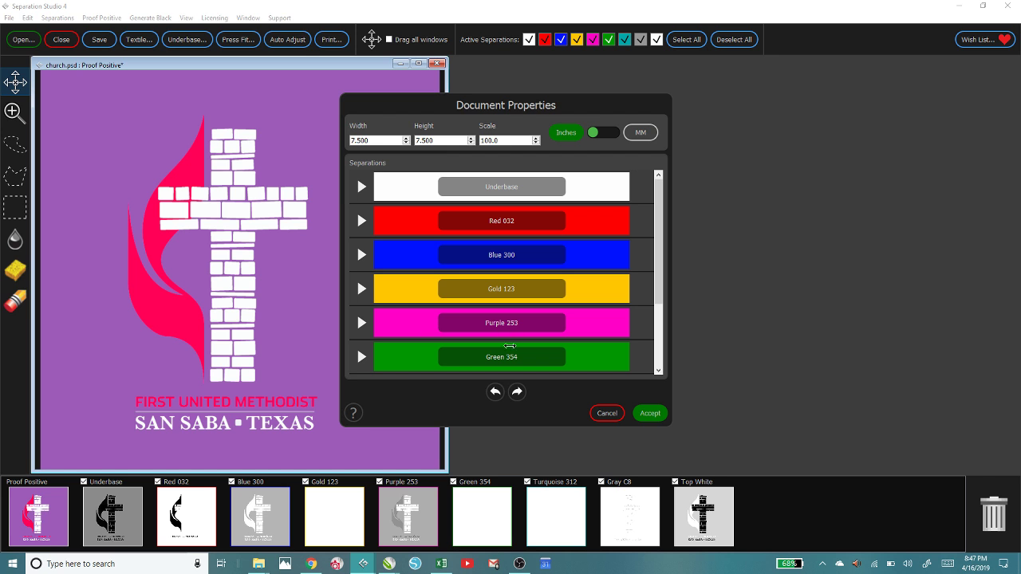
pyautogui.click(605, 413)
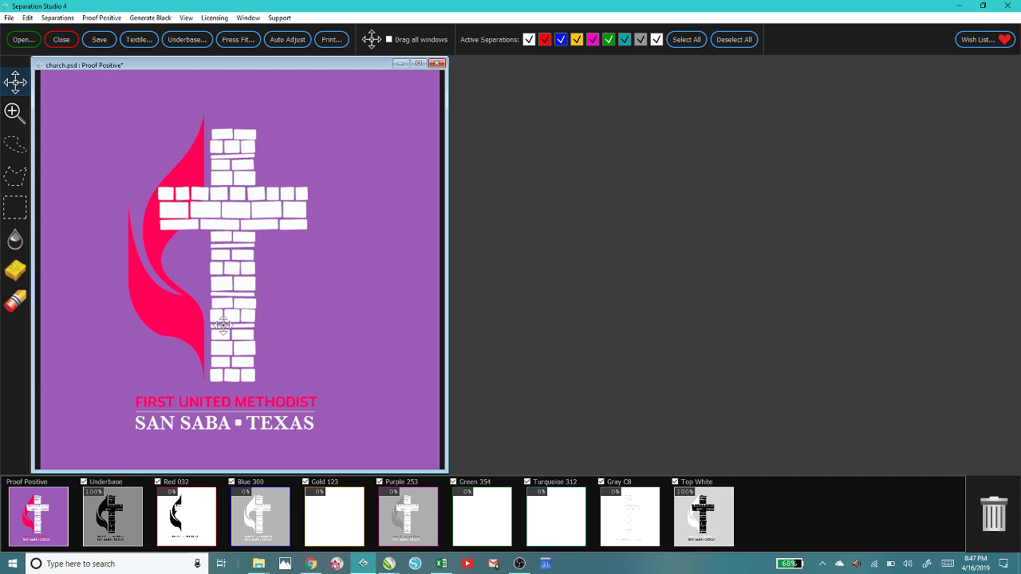
# Examine the Underbase, Red 032, Blue 300, Gold 123 and Purple 253 separations one by one.
pyautogui.click(118, 521)
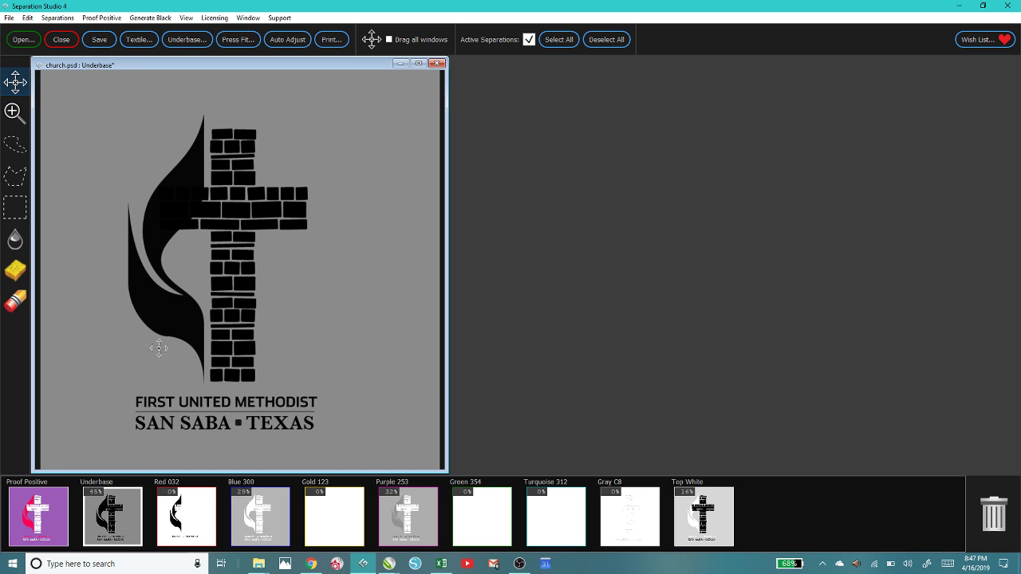
pyautogui.click(185, 526)
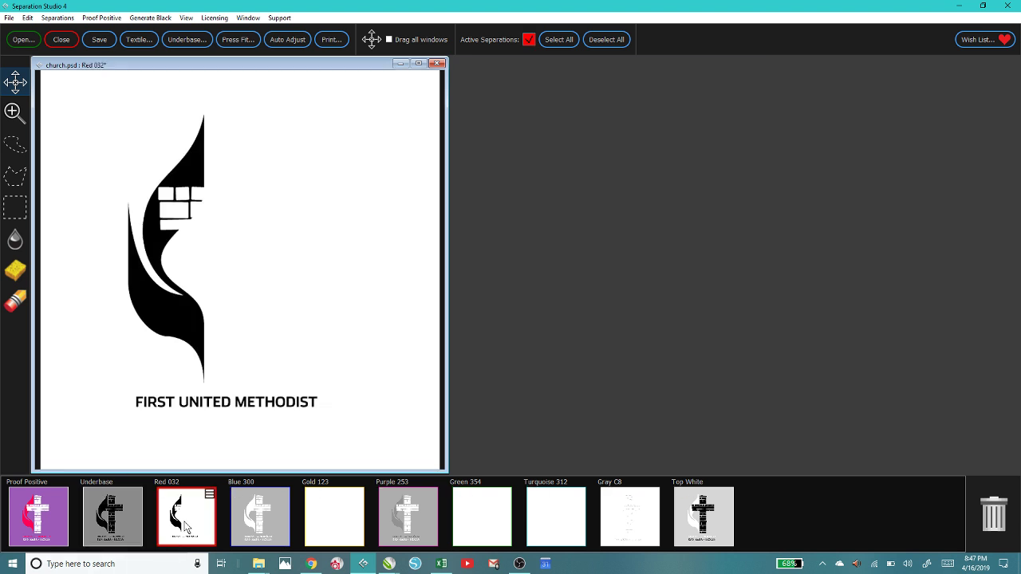
pyautogui.click(266, 515)
pyautogui.click(321, 516)
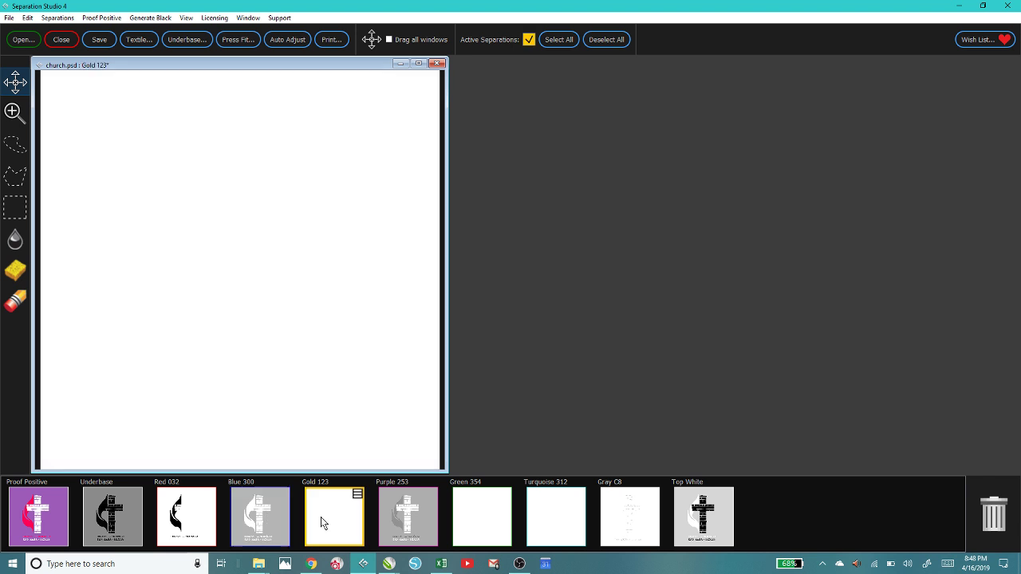
pyautogui.click(403, 520)
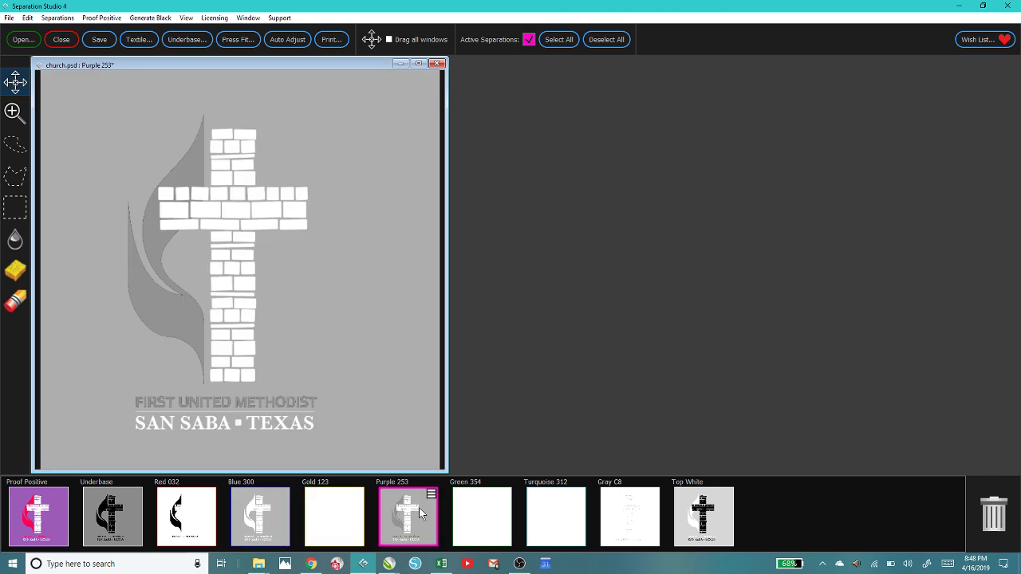
# Delete the Gold 123, Green 354, Turquoise 312 and Gray C8 separations.
pyautogui.click(336, 519)
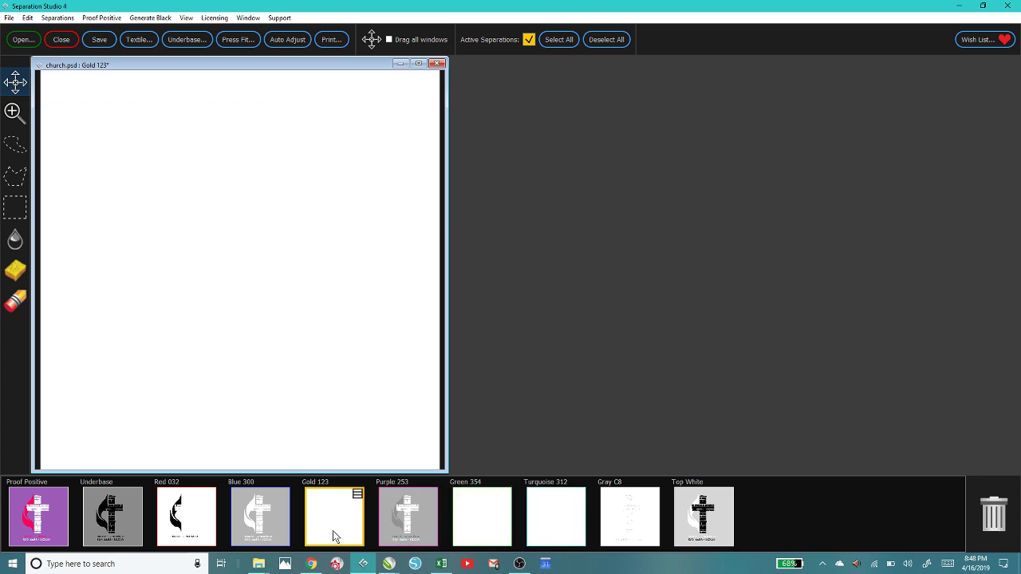
pyautogui.rightClick(333, 530)
pyautogui.click(355, 483)
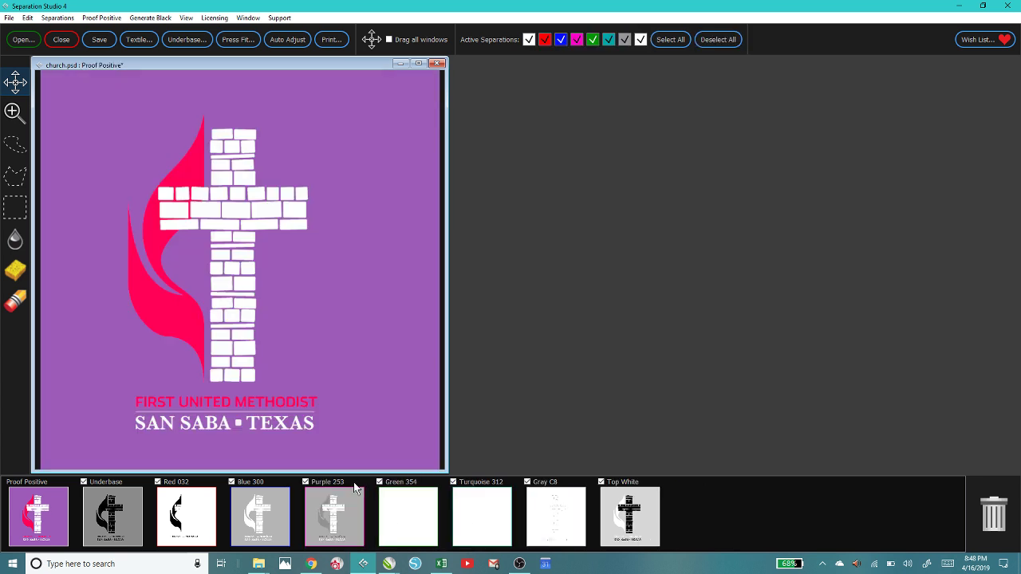
pyautogui.rightClick(392, 515)
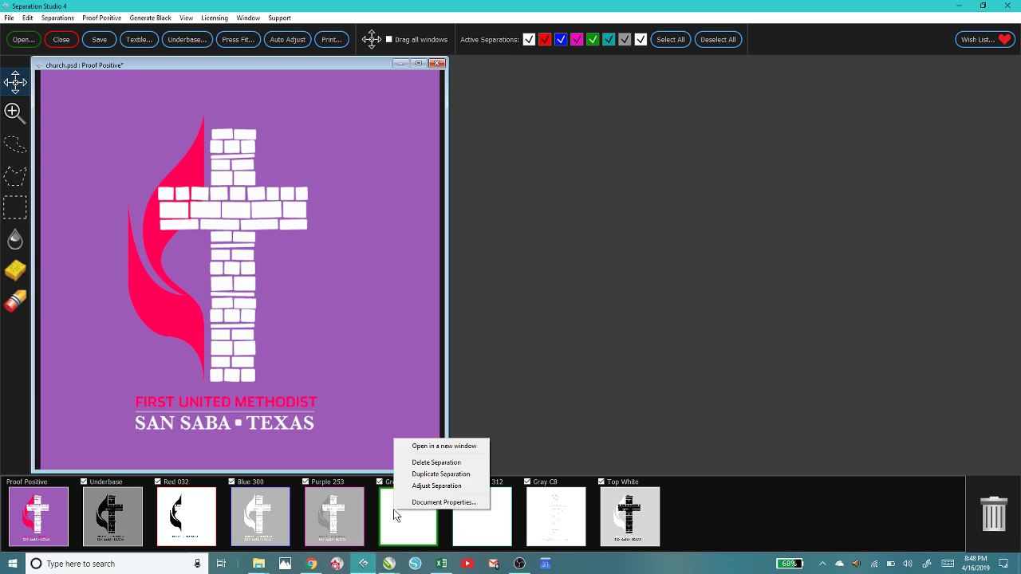
pyautogui.click(425, 463)
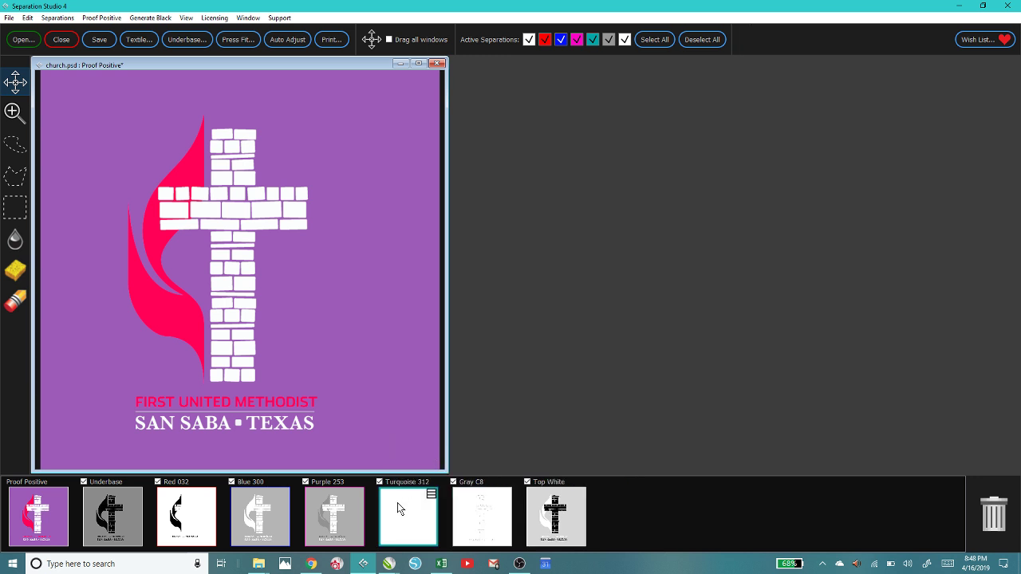
pyautogui.rightClick(397, 502)
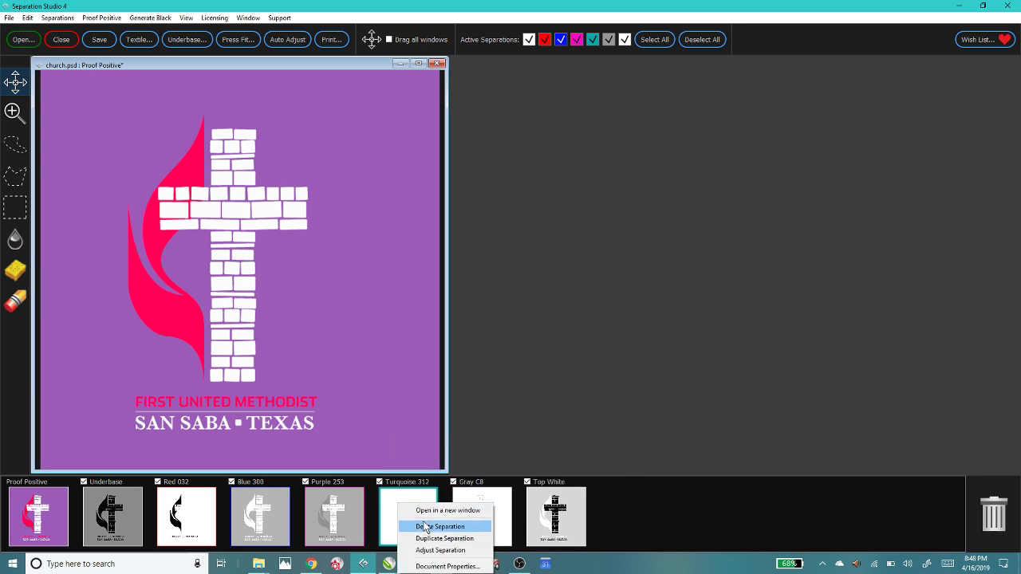
pyautogui.click(425, 526)
pyautogui.rightClick(406, 520)
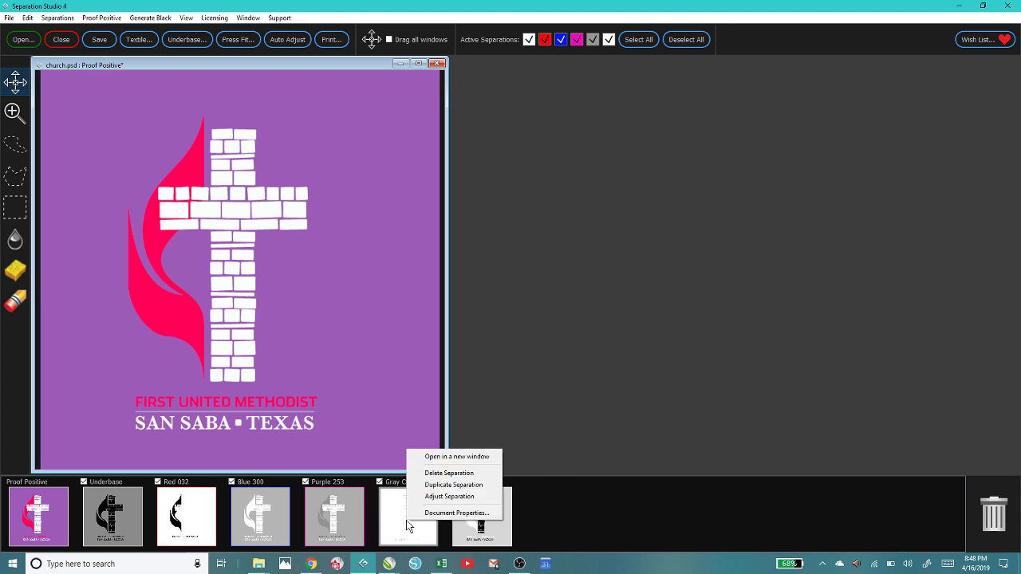
pyautogui.click(432, 471)
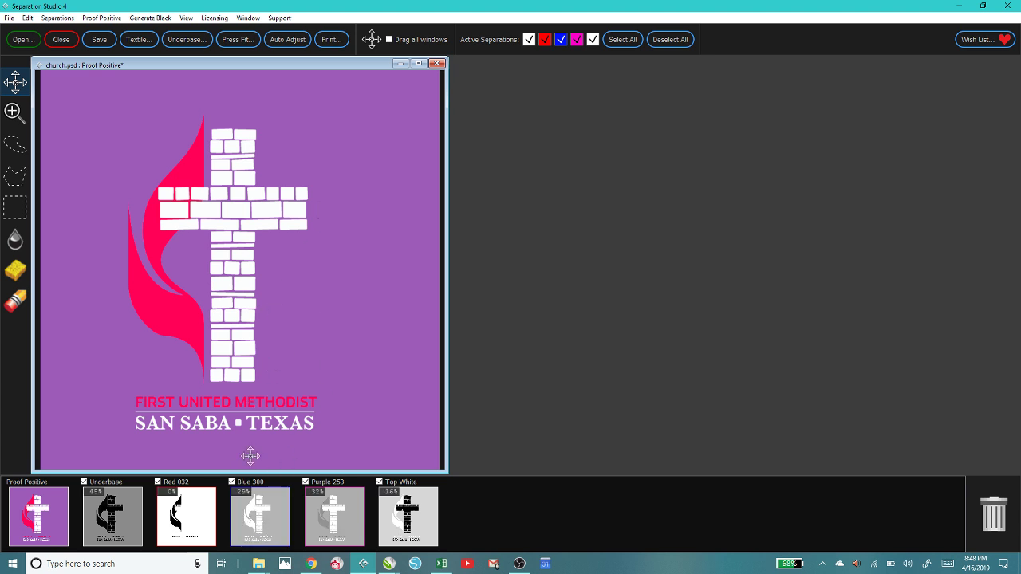
# Check the Blue 300 and Purple 253 separations and delete both of them.
pyautogui.click(257, 527)
pyautogui.click(325, 530)
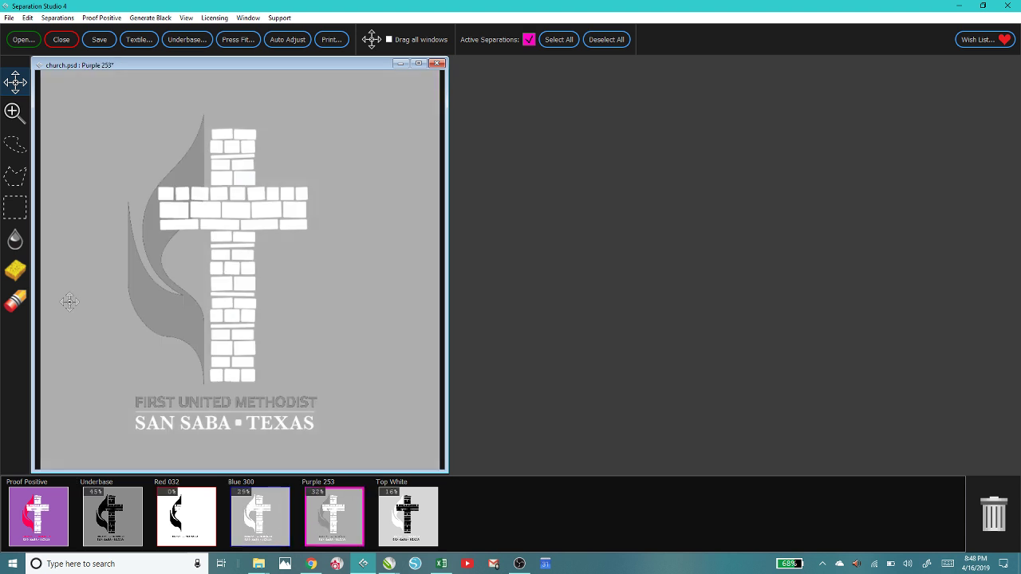
pyautogui.rightClick(262, 503)
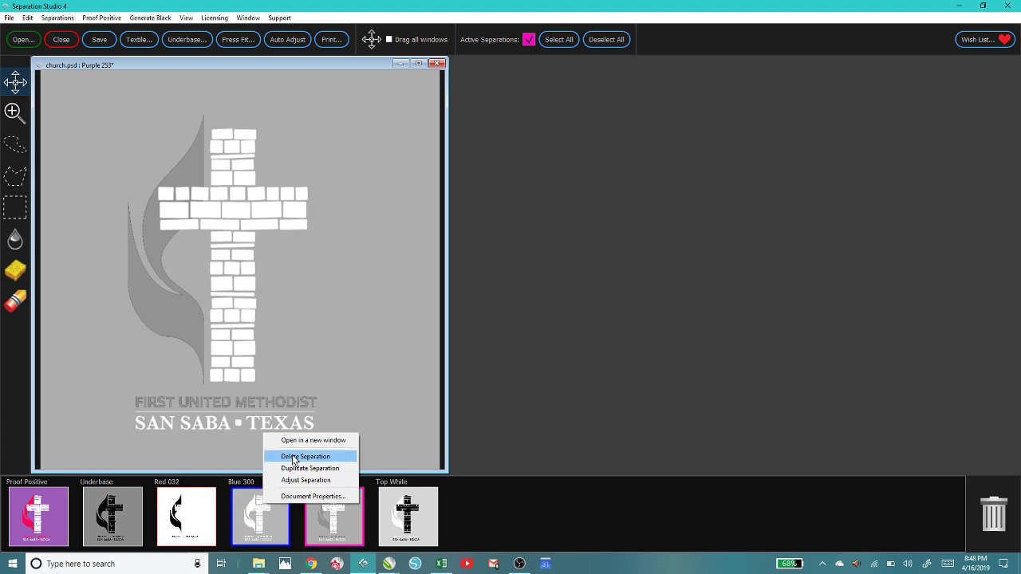
pyautogui.click(294, 460)
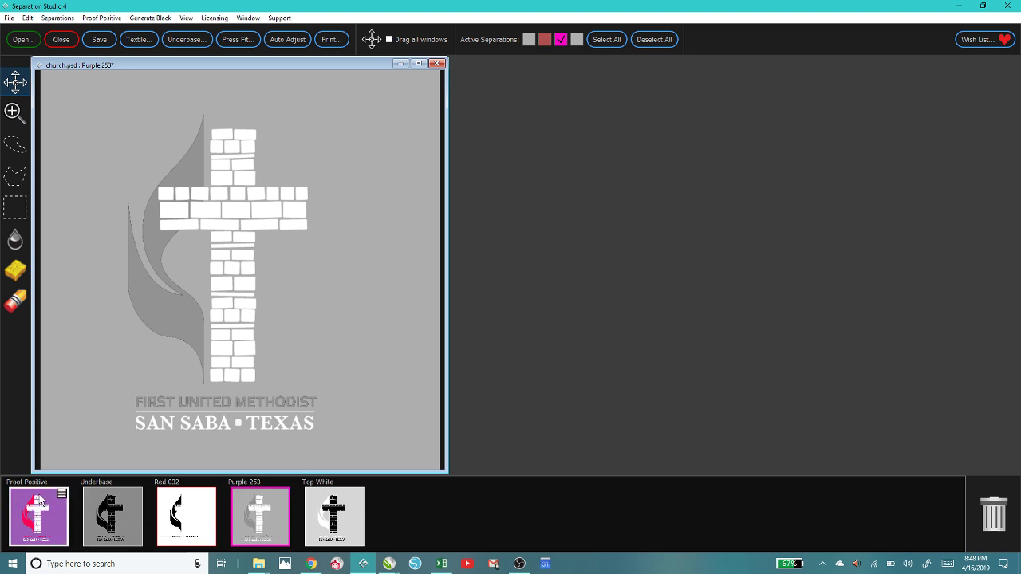
pyautogui.rightClick(268, 505)
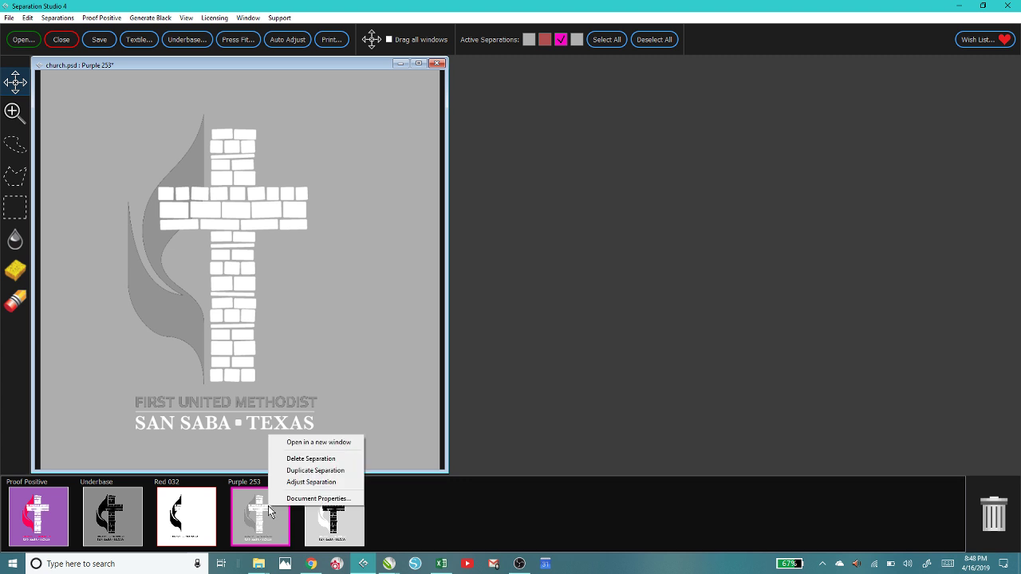
pyautogui.click(296, 460)
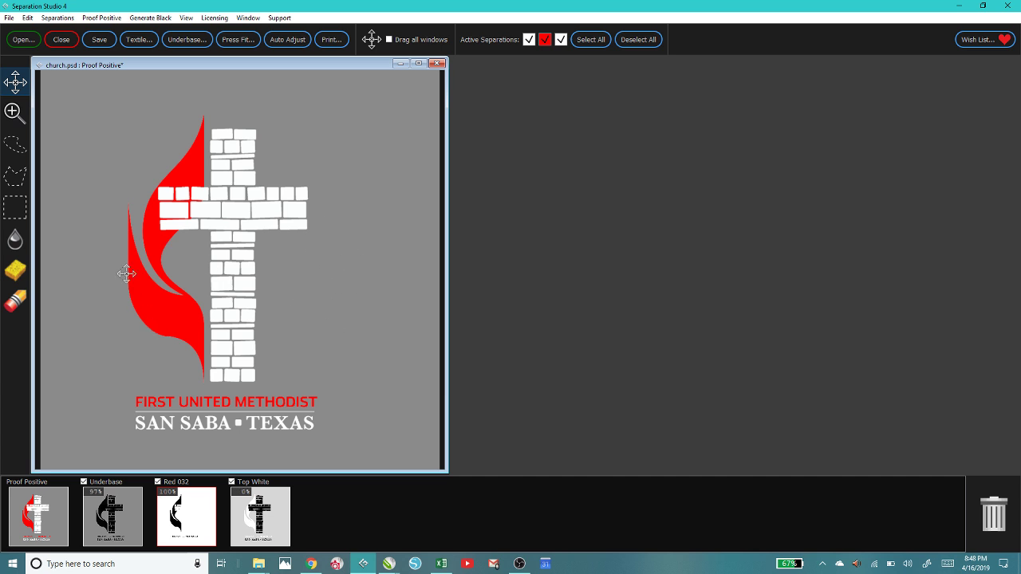
# Display the Underbase separation on its own and inspect it.
pyautogui.click(105, 527)
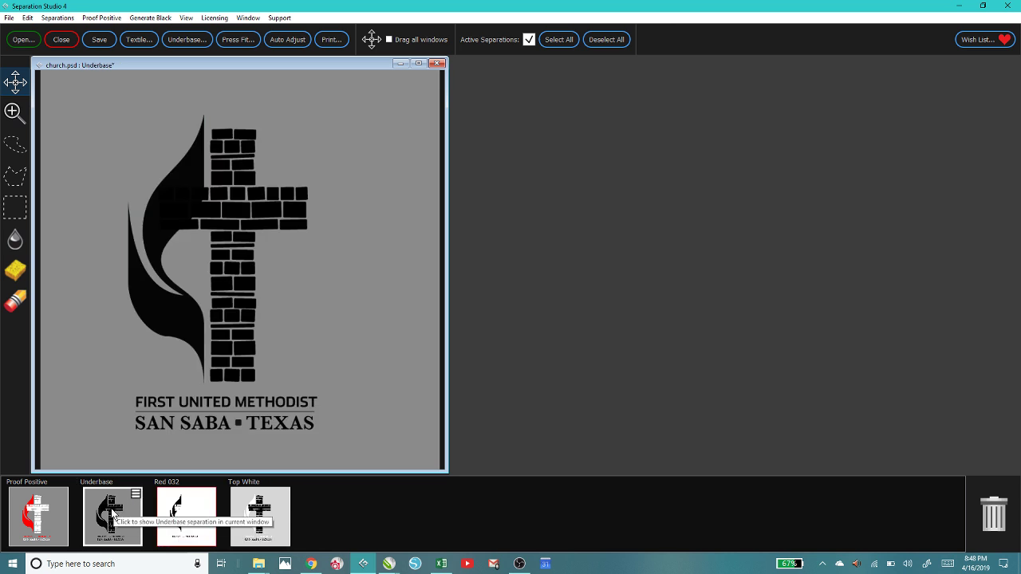
pyautogui.rightClick(112, 516)
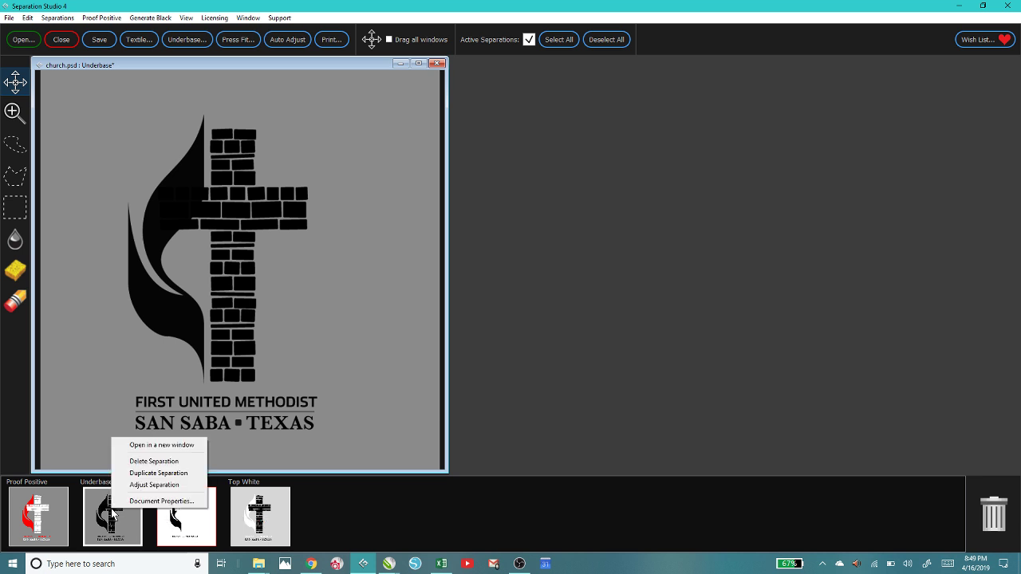
pyautogui.click(97, 517)
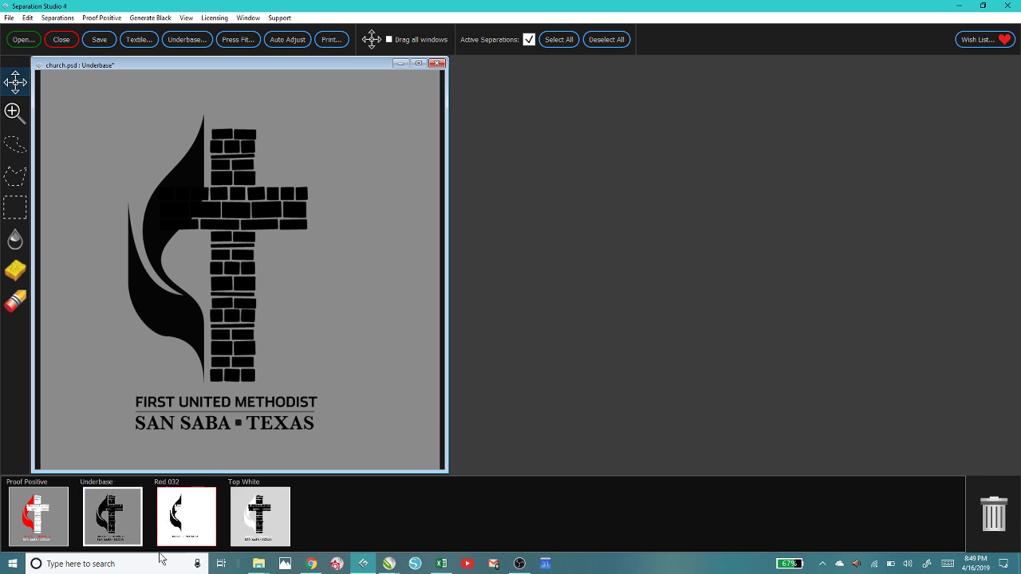
# Adjust the Red 032 separation by saturation range, setting High Saturation to 40.
pyautogui.click(174, 516)
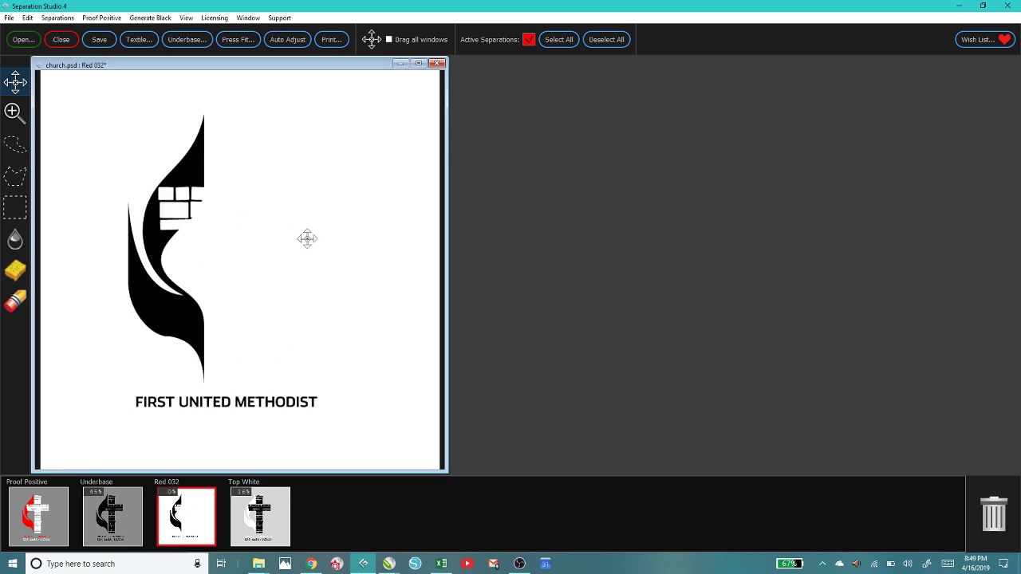
pyautogui.rightClick(179, 514)
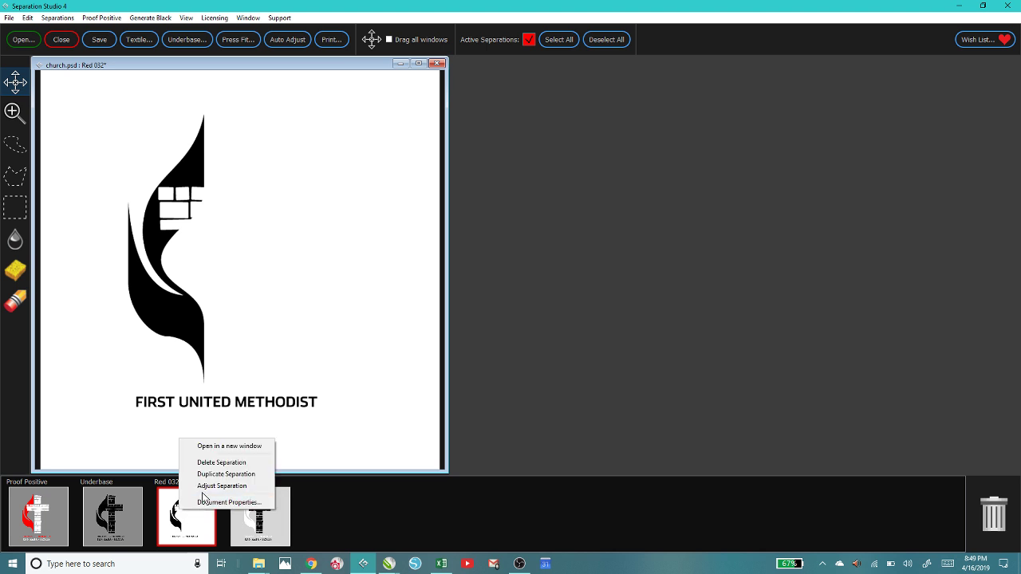
pyautogui.click(209, 486)
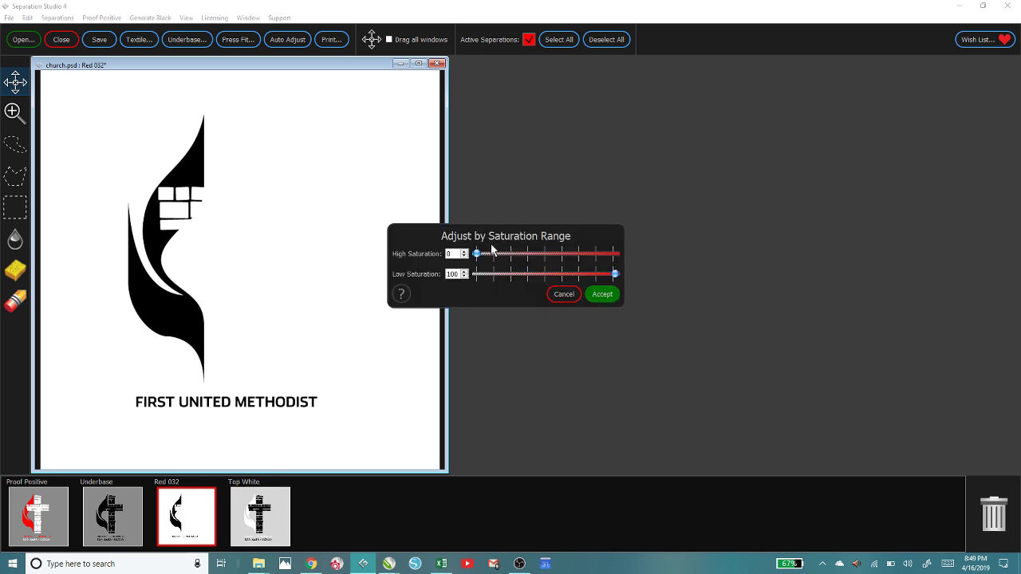
pyautogui.click(512, 256)
pyautogui.click(528, 256)
pyautogui.click(543, 256)
pyautogui.click(559, 257)
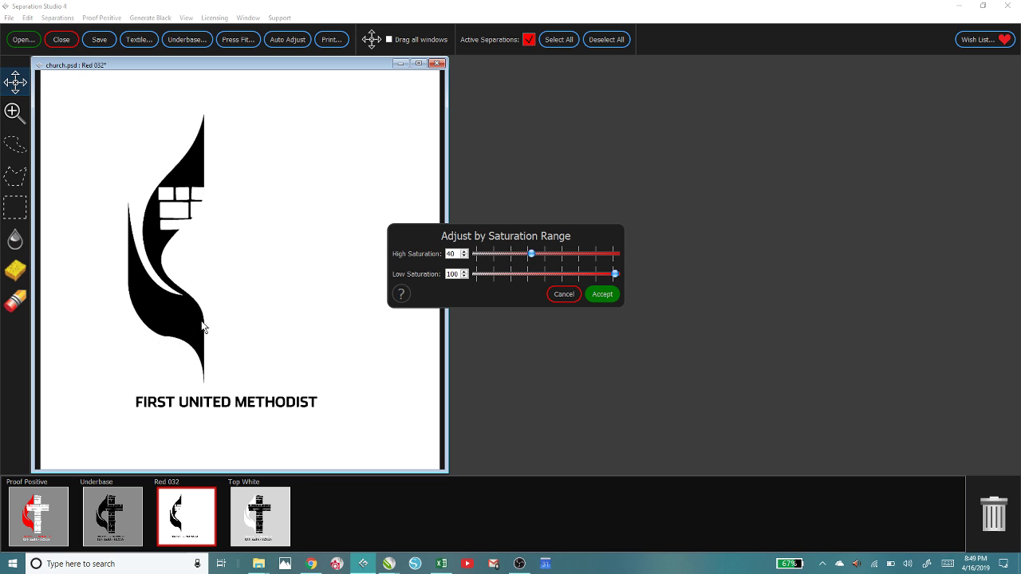
pyautogui.click(602, 295)
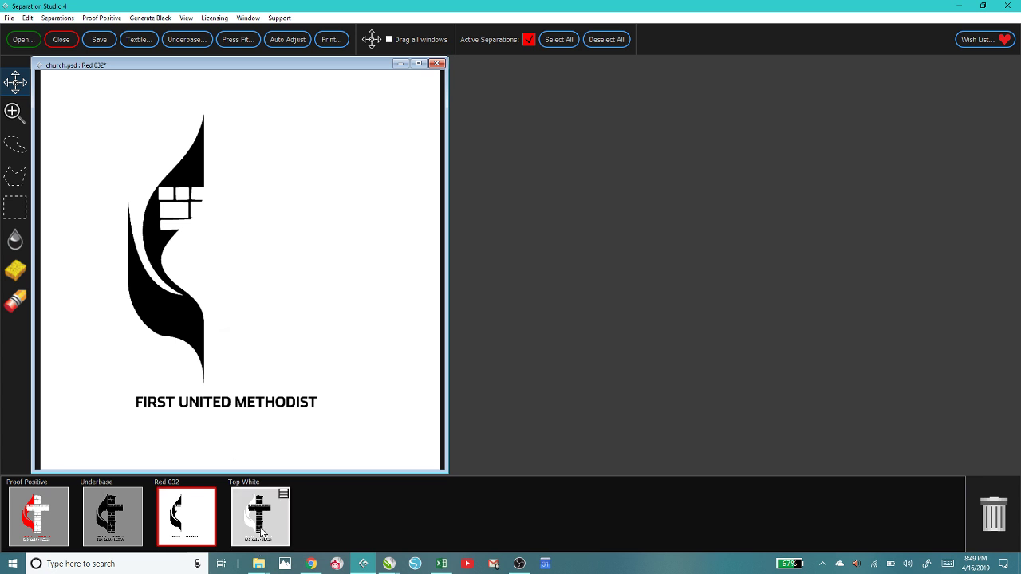
# Display the Top White separation and compare its ink view with its film view, ending in film view.
pyautogui.click(263, 530)
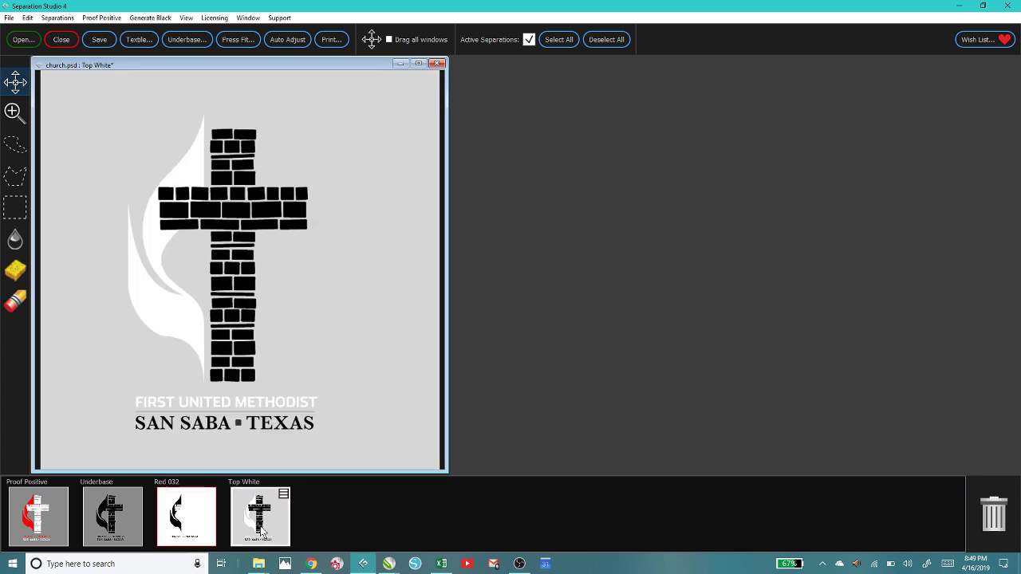
pyautogui.rightClick(296, 301)
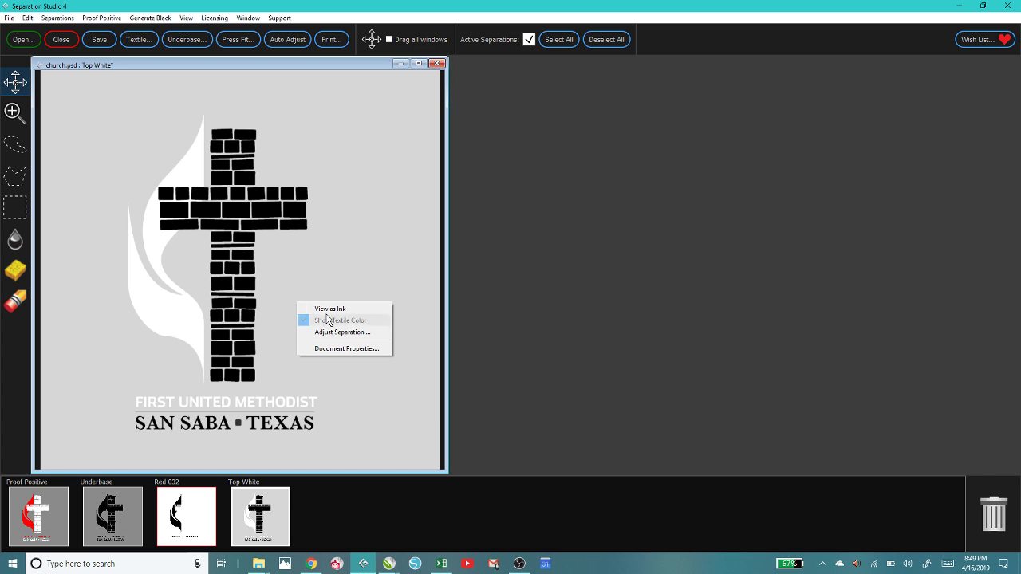
pyautogui.click(328, 309)
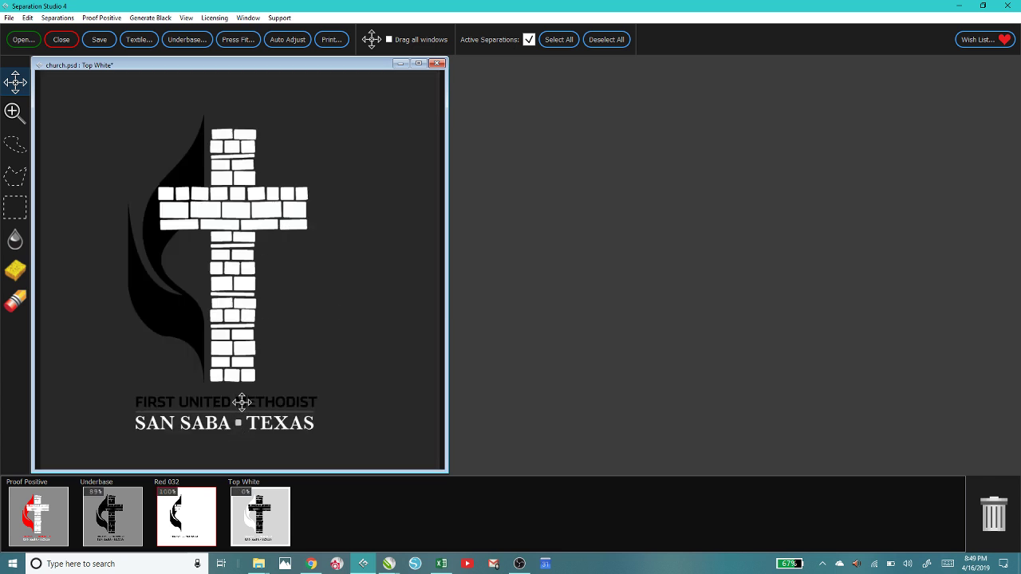
pyautogui.moveTo(272, 532)
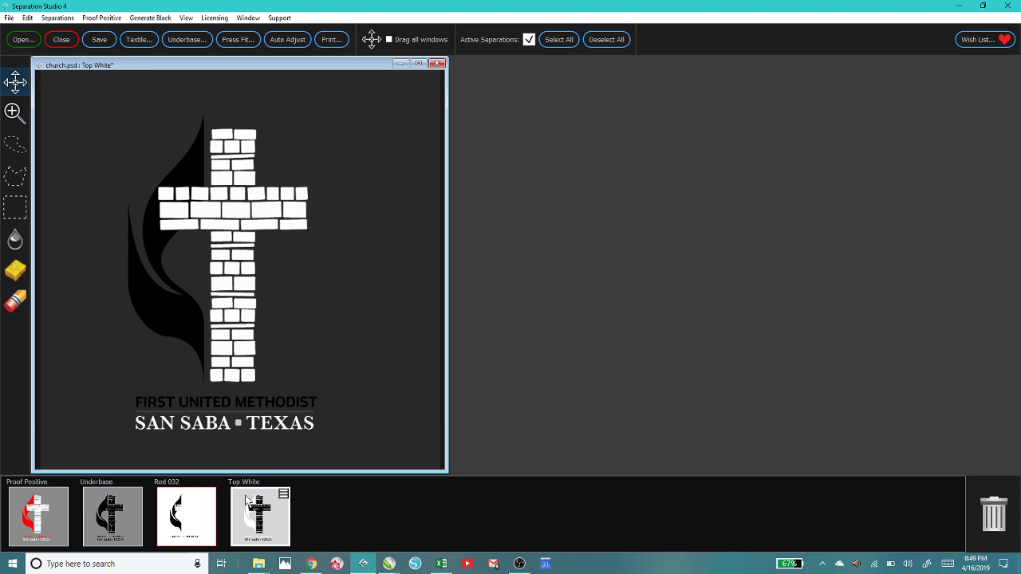
pyautogui.rightClick(338, 318)
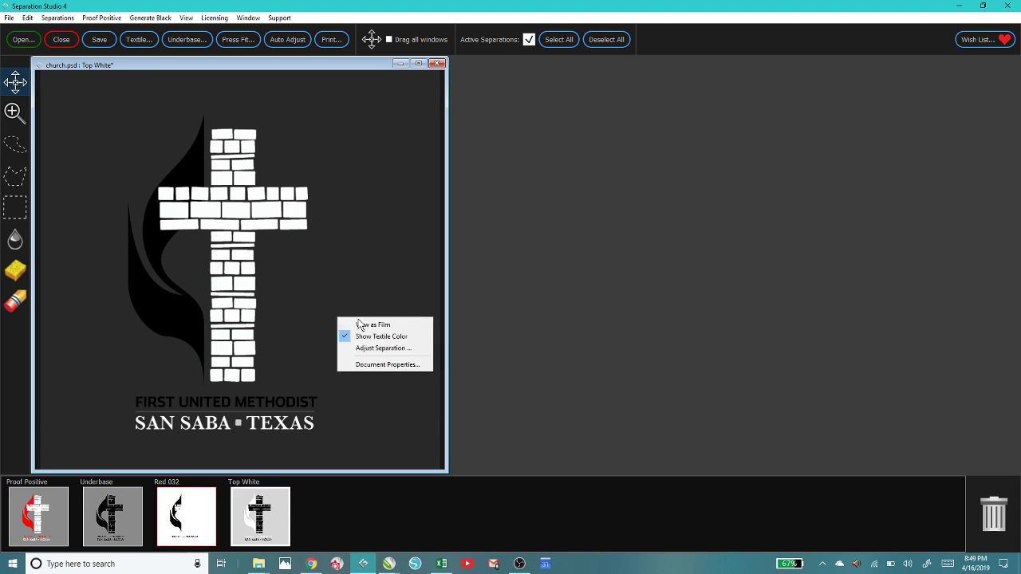
pyautogui.click(358, 320)
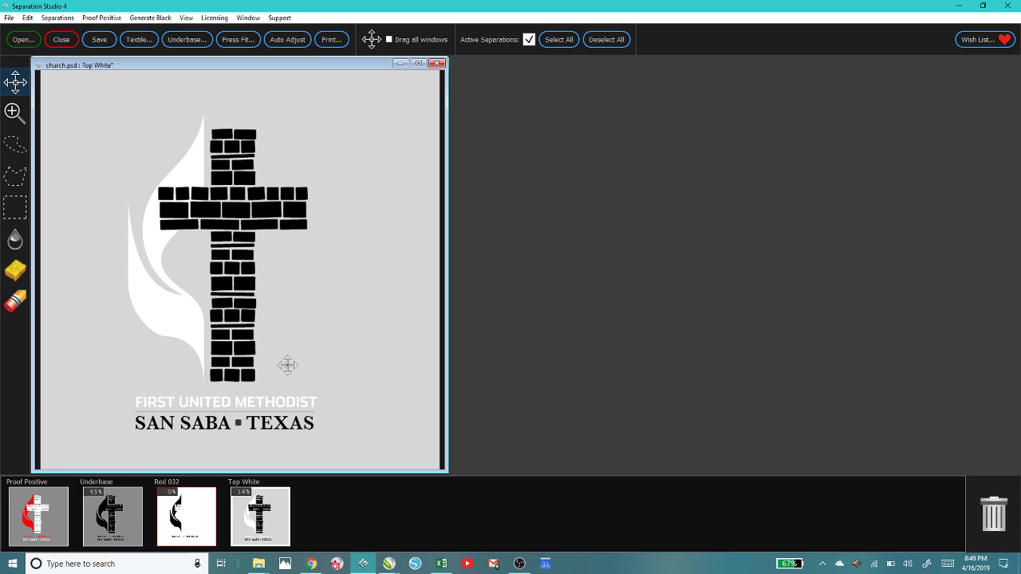
pyautogui.rightClick(351, 220)
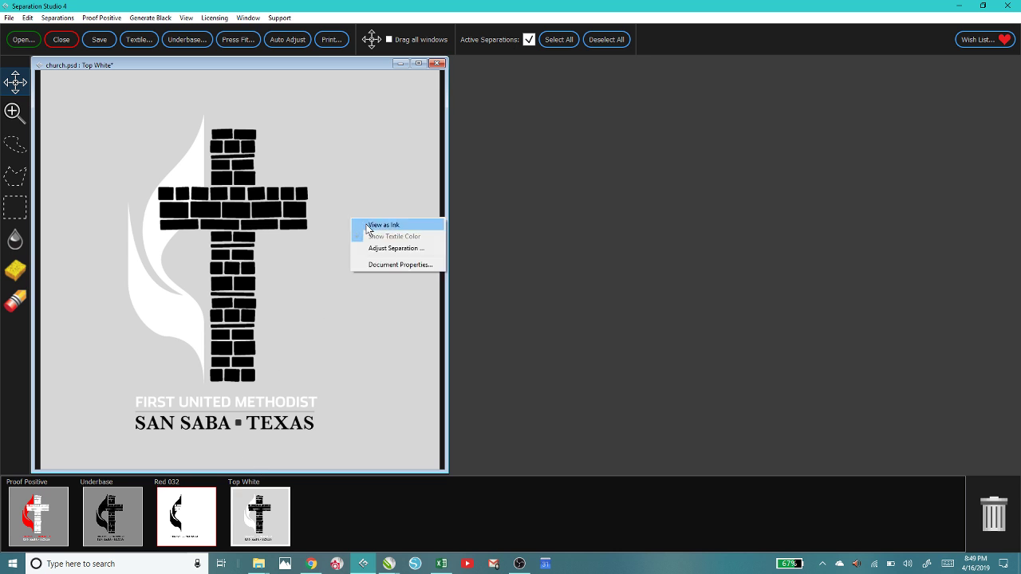
pyautogui.click(368, 227)
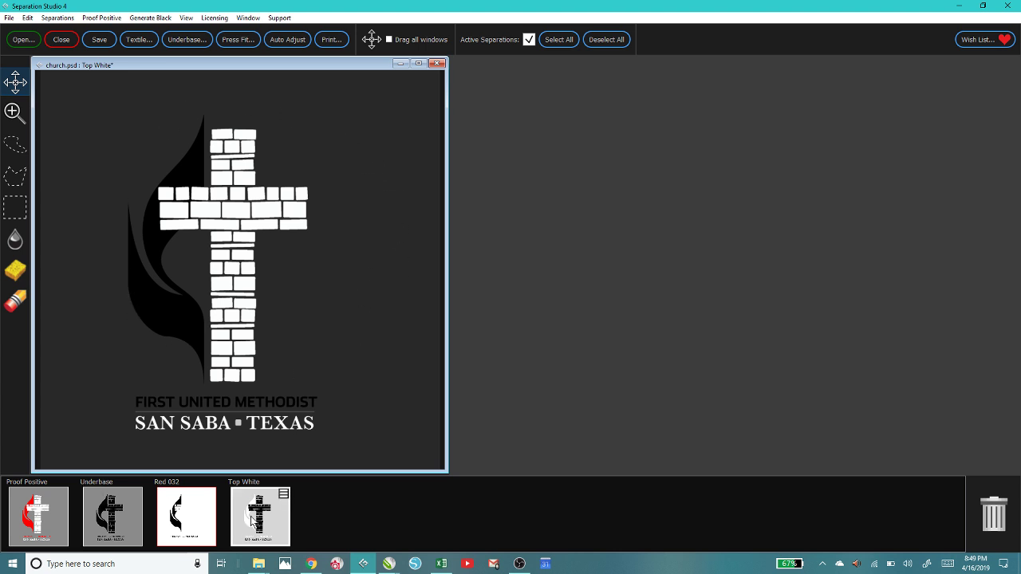
pyautogui.rightClick(317, 307)
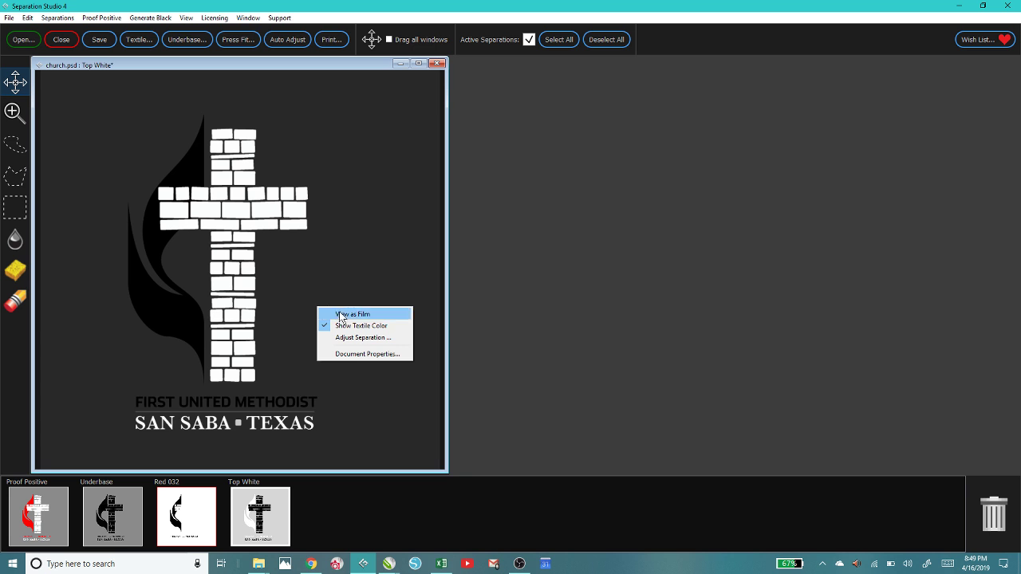
pyautogui.click(344, 316)
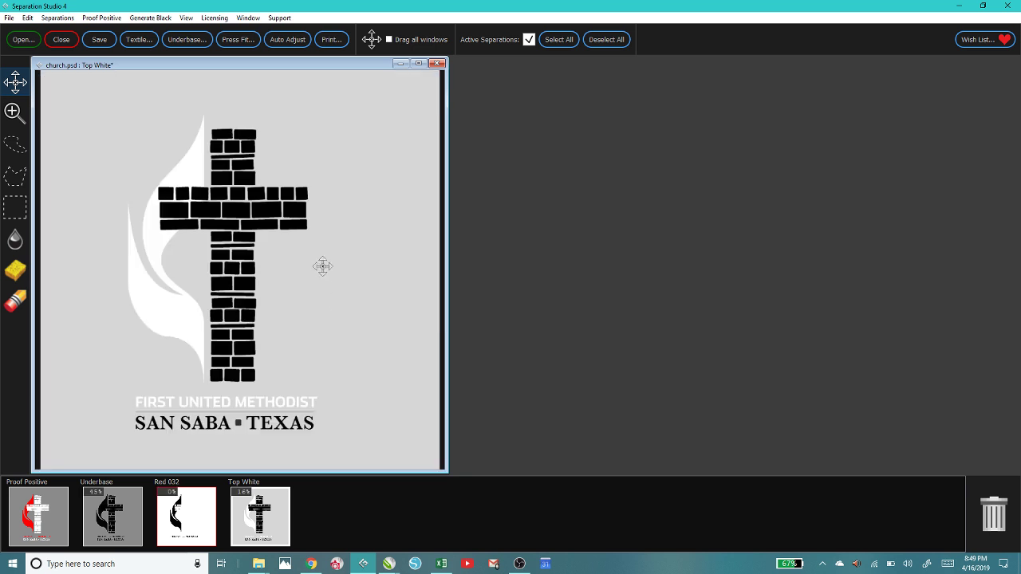
# Adjust the Top White separation by saturation range, testing several Low Saturation levels and accepting it at 80.
pyautogui.rightClick(322, 266)
pyautogui.click(356, 296)
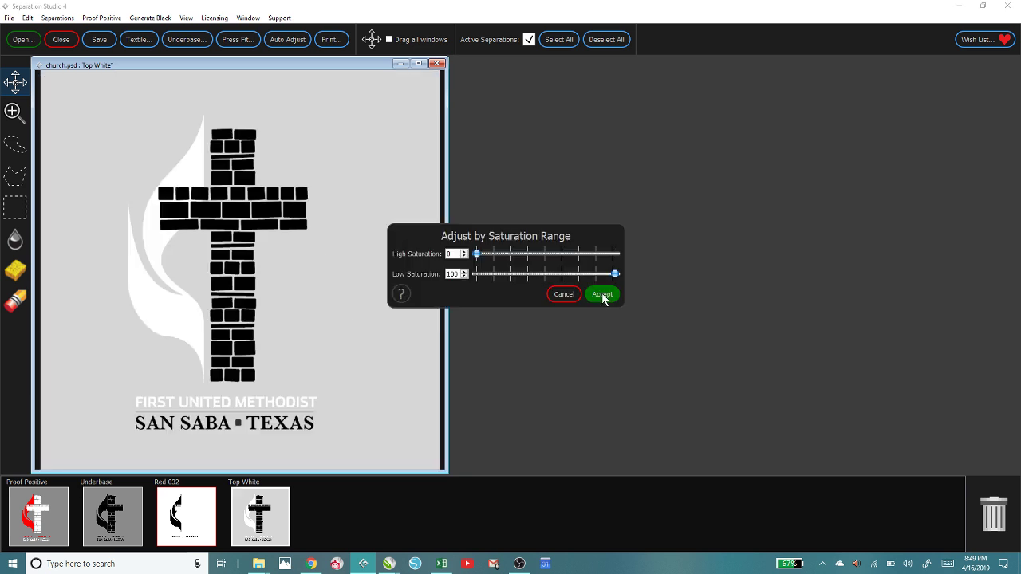
pyautogui.click(545, 275)
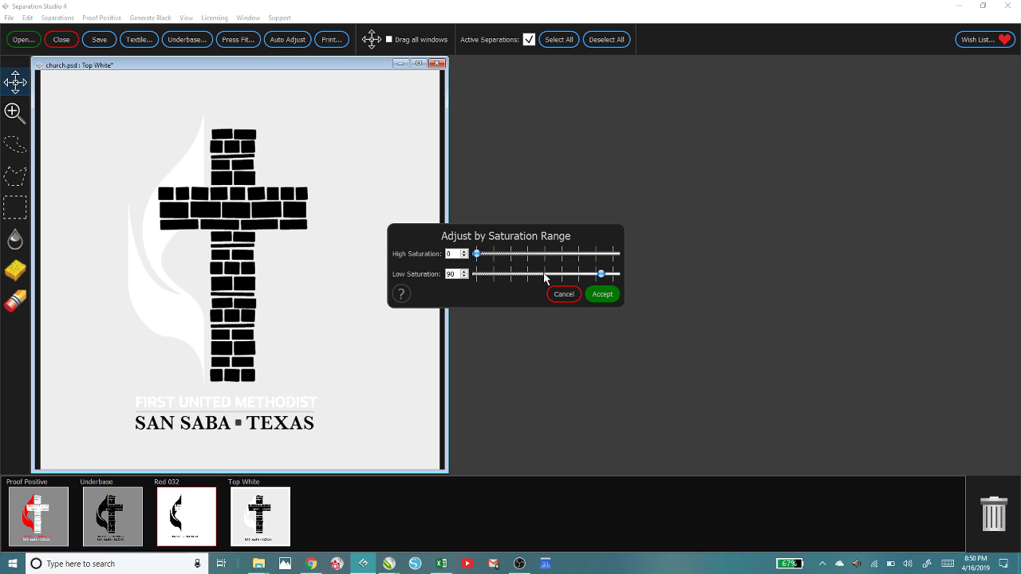
pyautogui.click(614, 275)
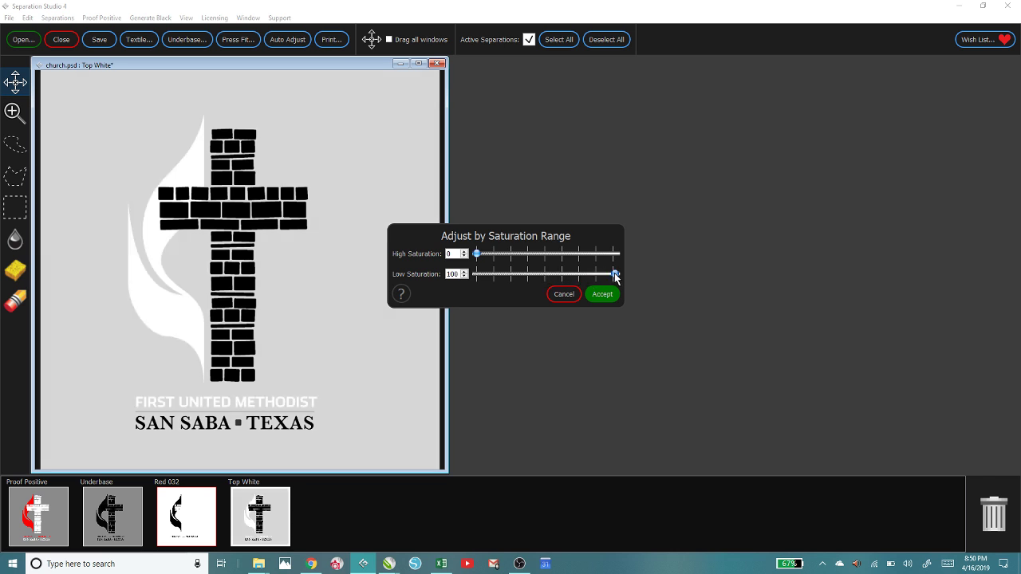
pyautogui.click(578, 277)
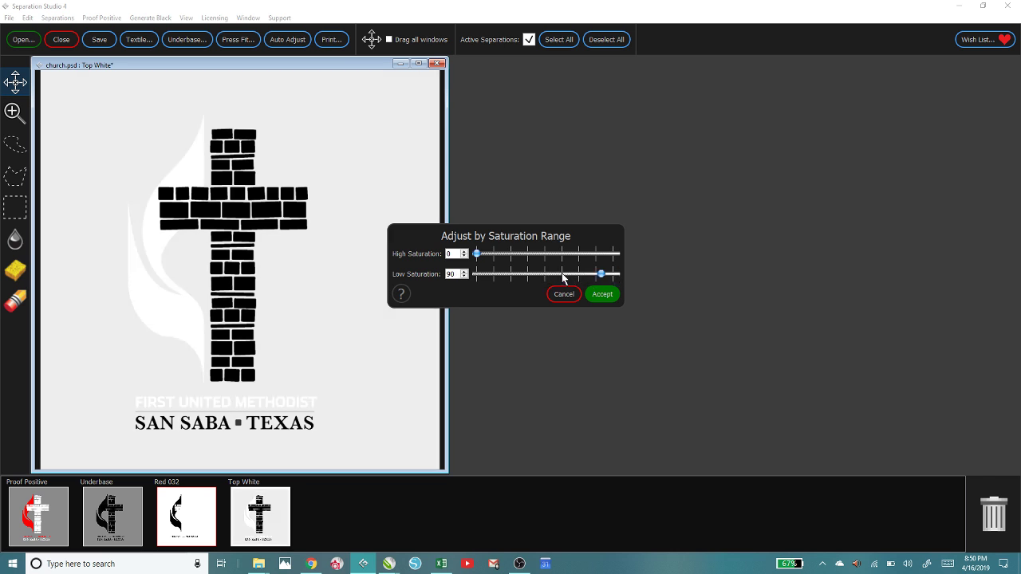
pyautogui.click(559, 278)
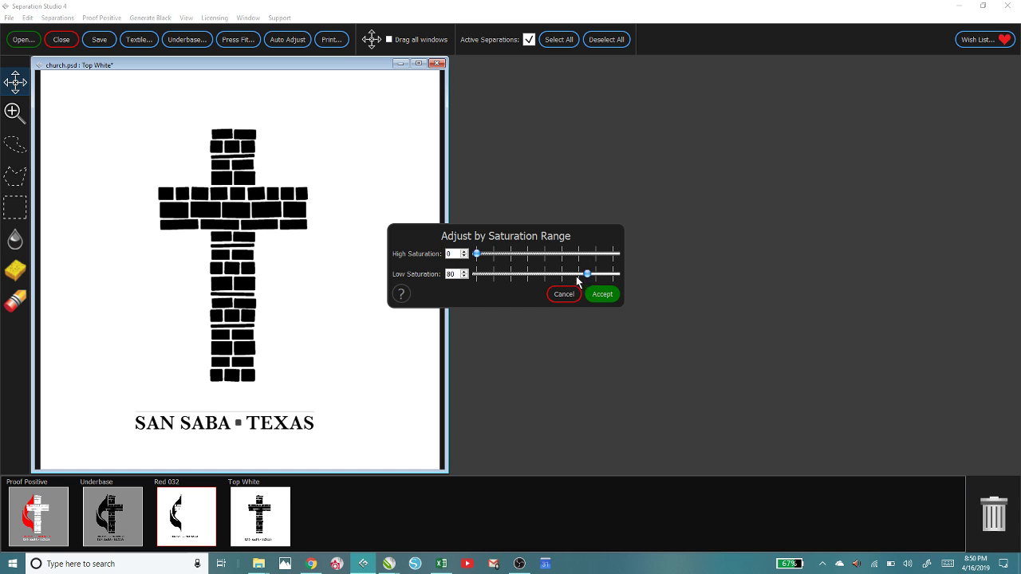
pyautogui.click(576, 274)
pyautogui.moveTo(542, 273); pyautogui.dragTo(518, 276)
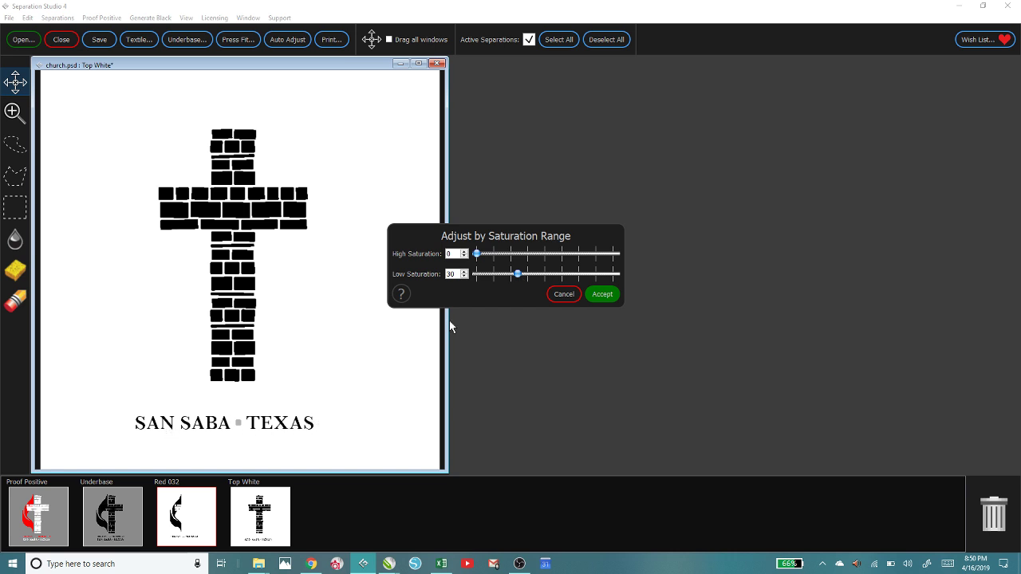
pyautogui.click(551, 276)
pyautogui.click(563, 276)
pyautogui.click(570, 276)
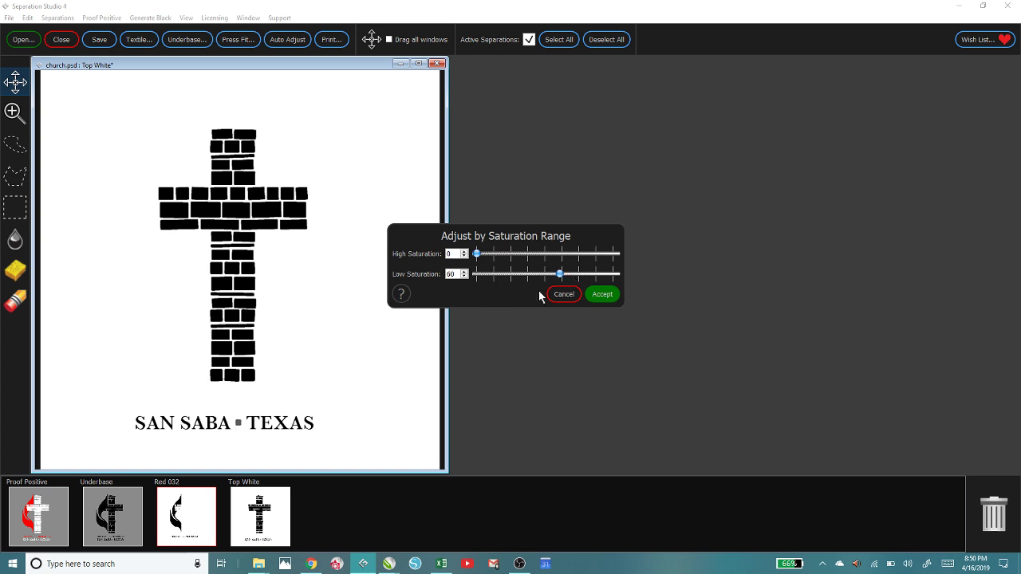
pyautogui.click(577, 276)
pyautogui.click(585, 275)
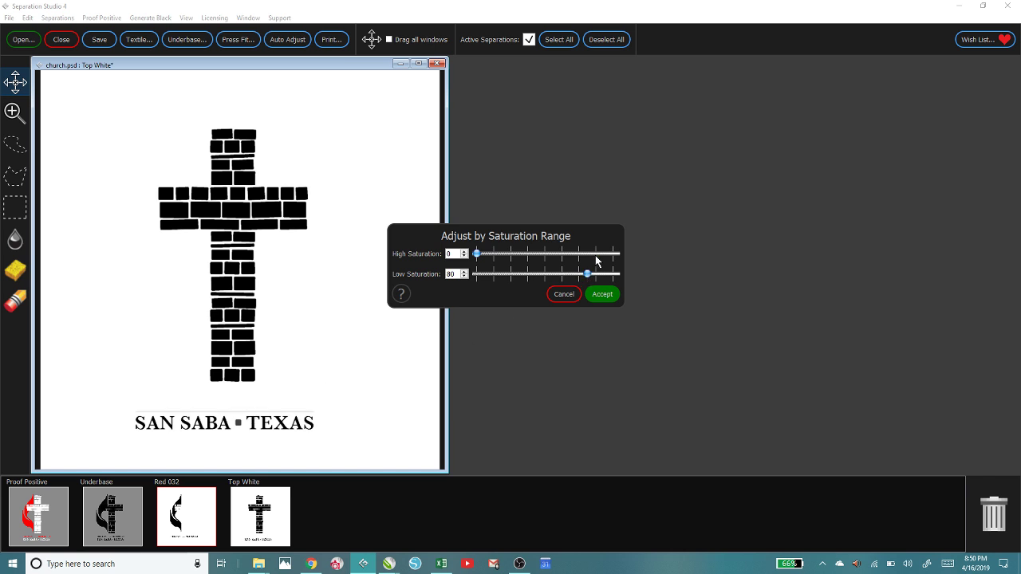
pyautogui.click(596, 276)
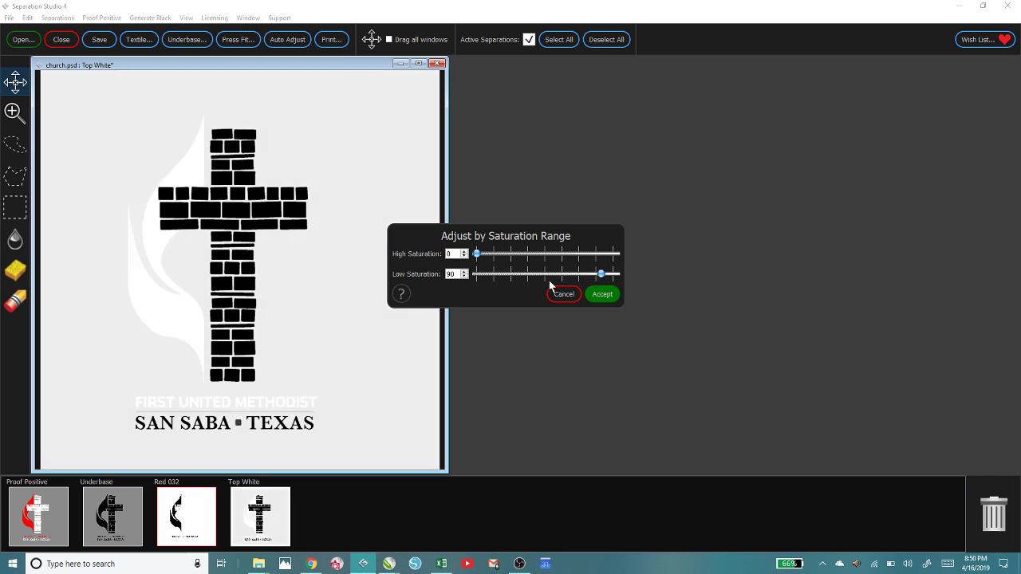
pyautogui.click(575, 275)
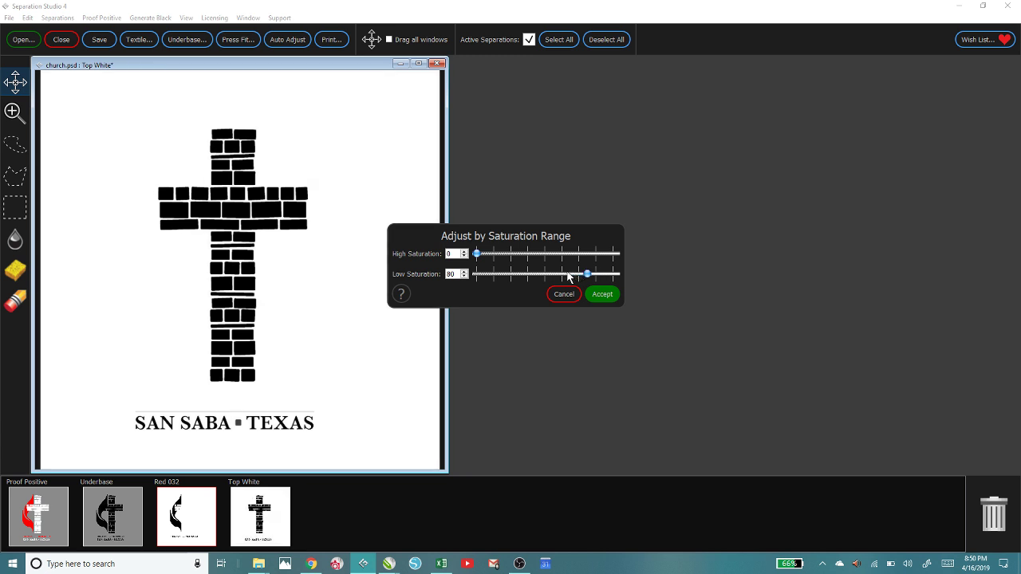
pyautogui.click(569, 276)
pyautogui.click(584, 275)
pyautogui.click(602, 294)
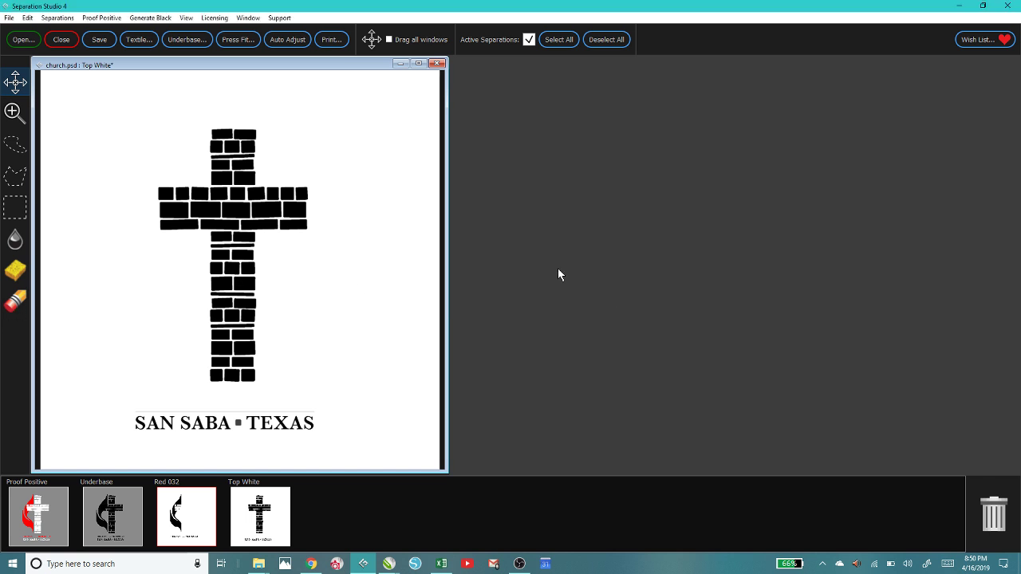
# Erase the thin line above "SAN SABA TEXAS" in Top White, reducing the eraser diameter to 14 px.
pyautogui.click(15, 301)
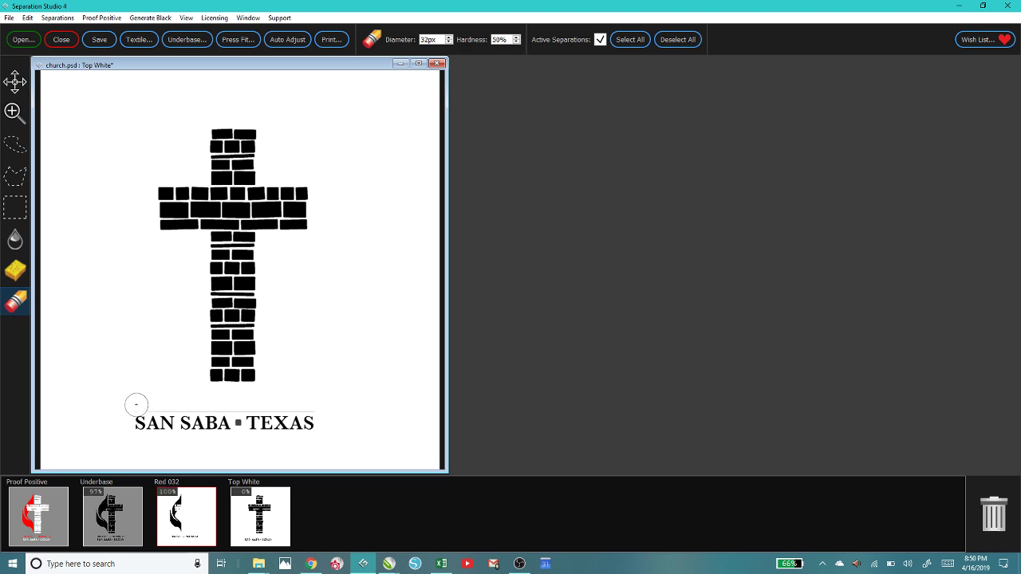
pyautogui.moveTo(137, 405); pyautogui.dragTo(189, 404)
pyautogui.click(449, 44)
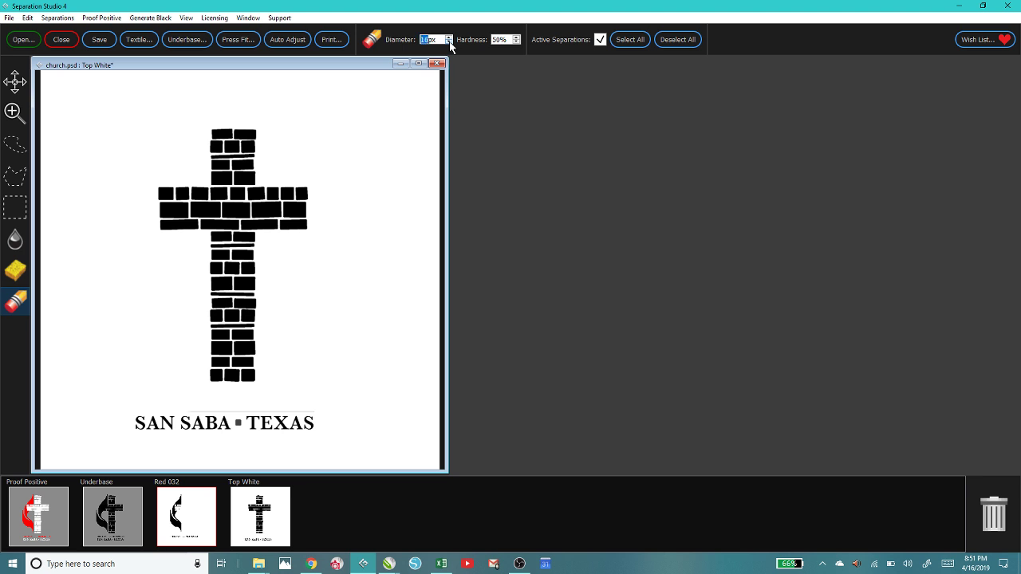
pyautogui.write('16')
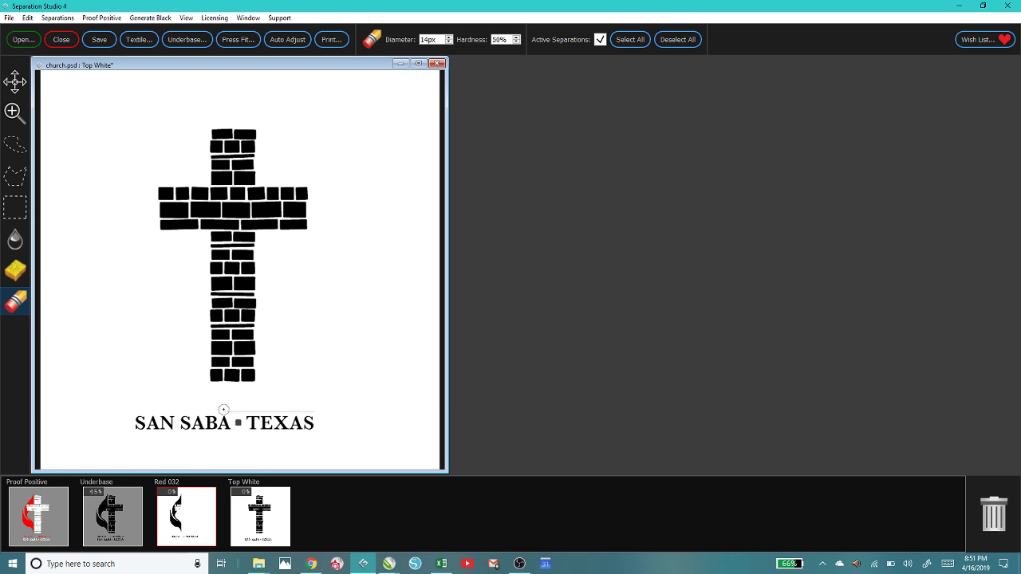
pyautogui.moveTo(235, 410); pyautogui.dragTo(295, 412)
pyautogui.click(28, 19)
pyautogui.click(48, 31)
pyautogui.moveTo(189, 411); pyautogui.dragTo(318, 410)
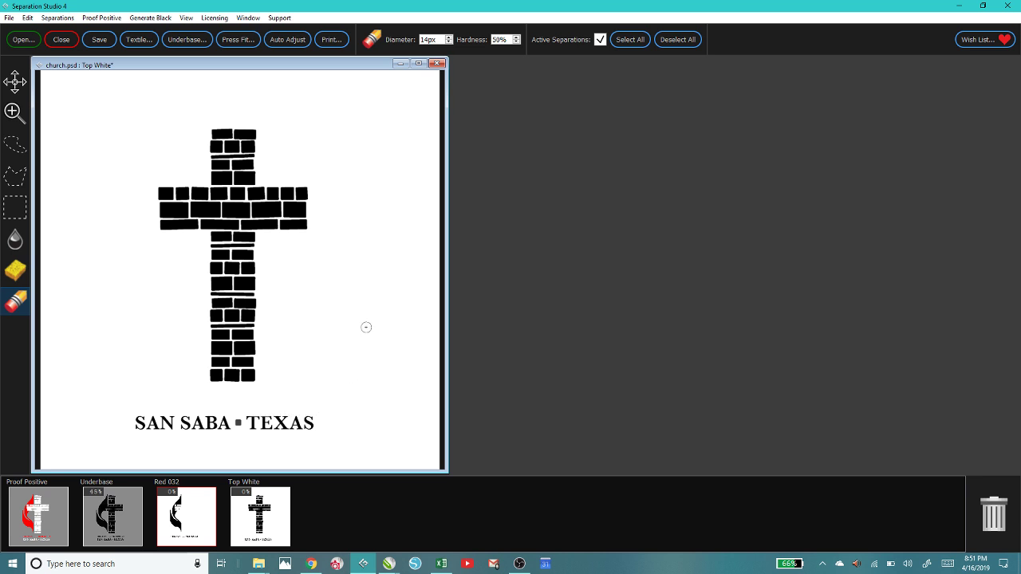
# Try the saturation brush on the upper bricks of the Top White cross, with 38% hardness and the Low Saturation range.
pyautogui.click(15, 240)
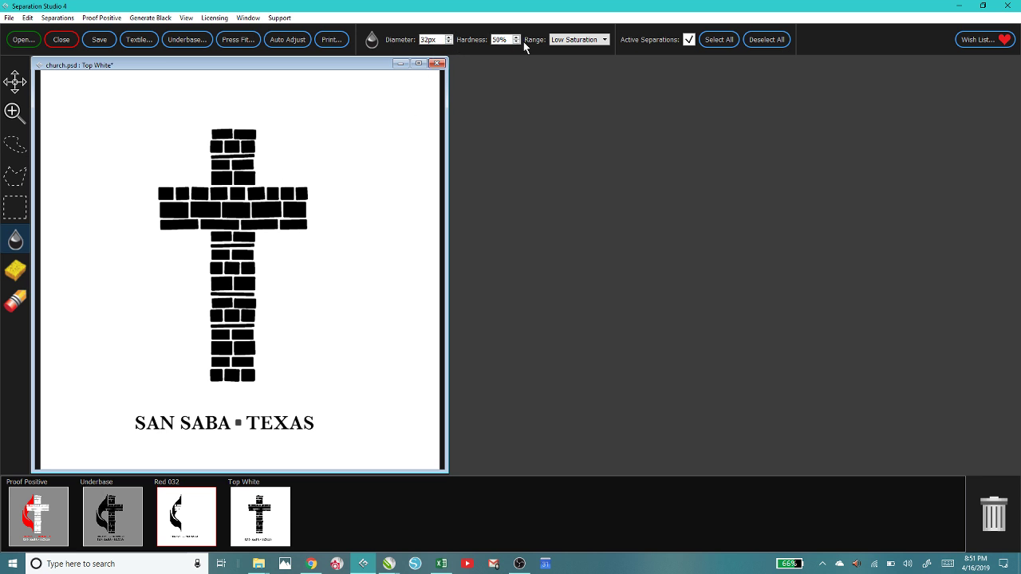
pyautogui.click(605, 40)
pyautogui.click(605, 41)
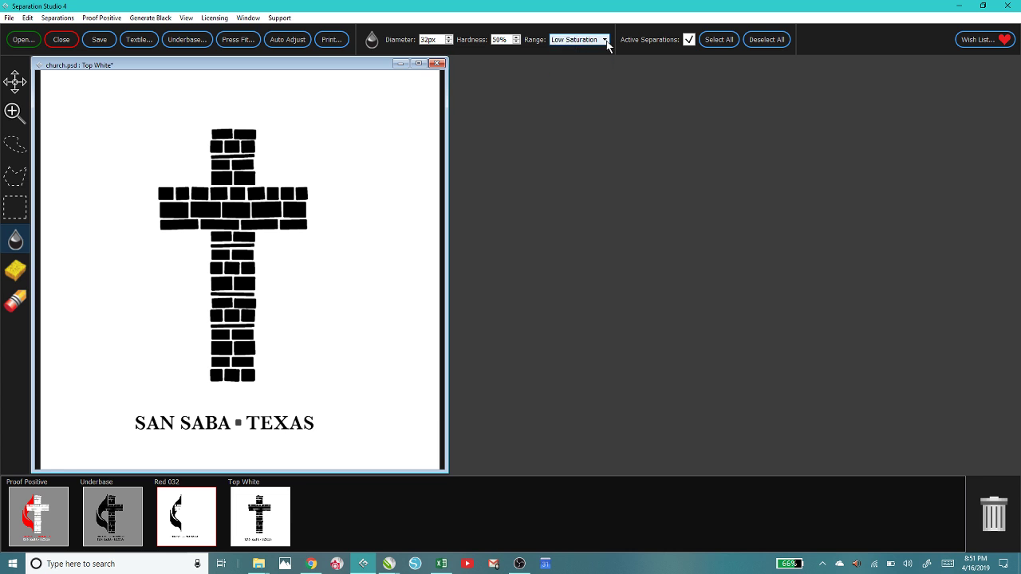
pyautogui.click(516, 42)
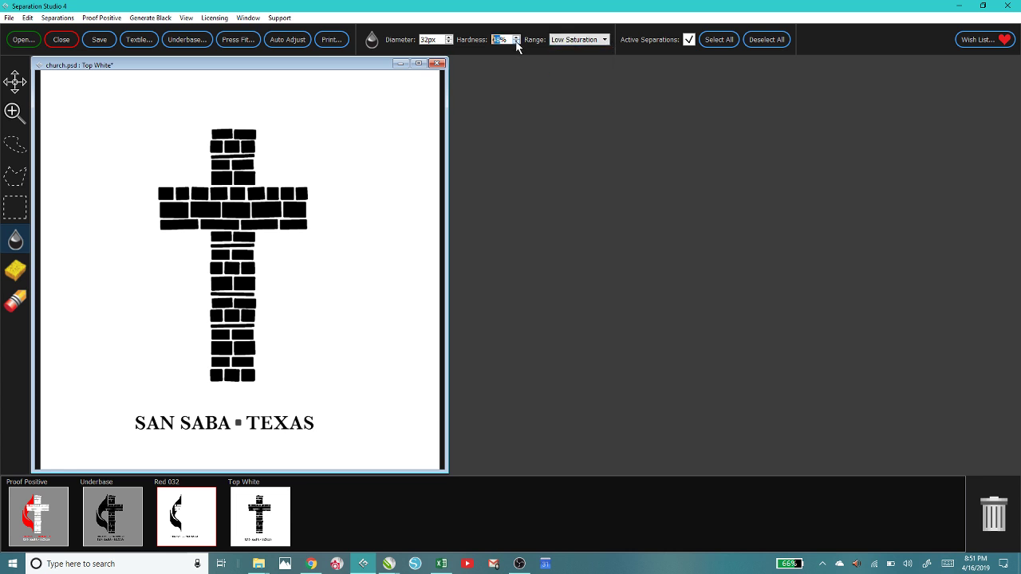
pyautogui.click(220, 175)
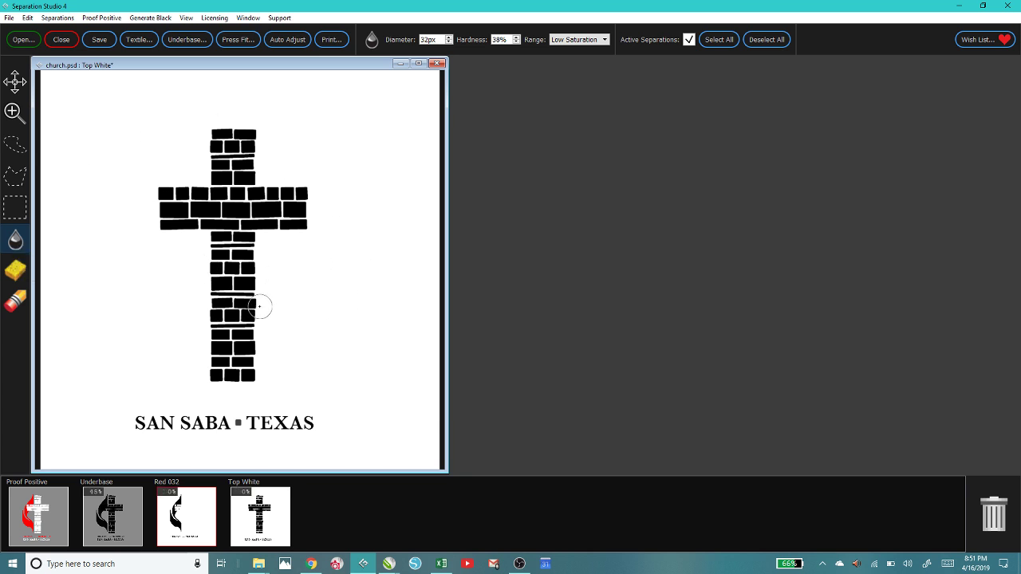
# Review the Red 032, Top White and Underbase separations one after another.
pyautogui.click(183, 522)
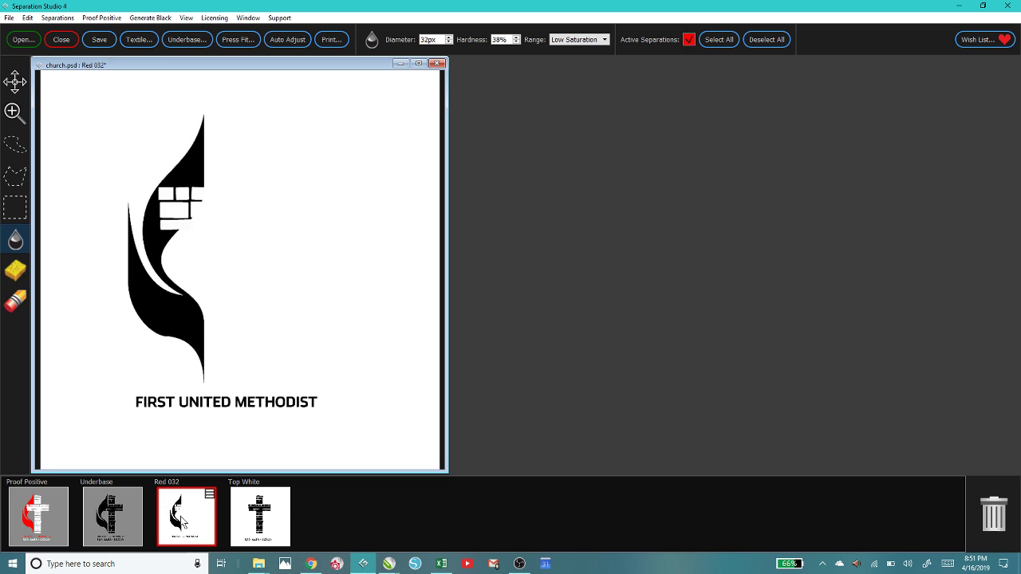
pyautogui.click(244, 525)
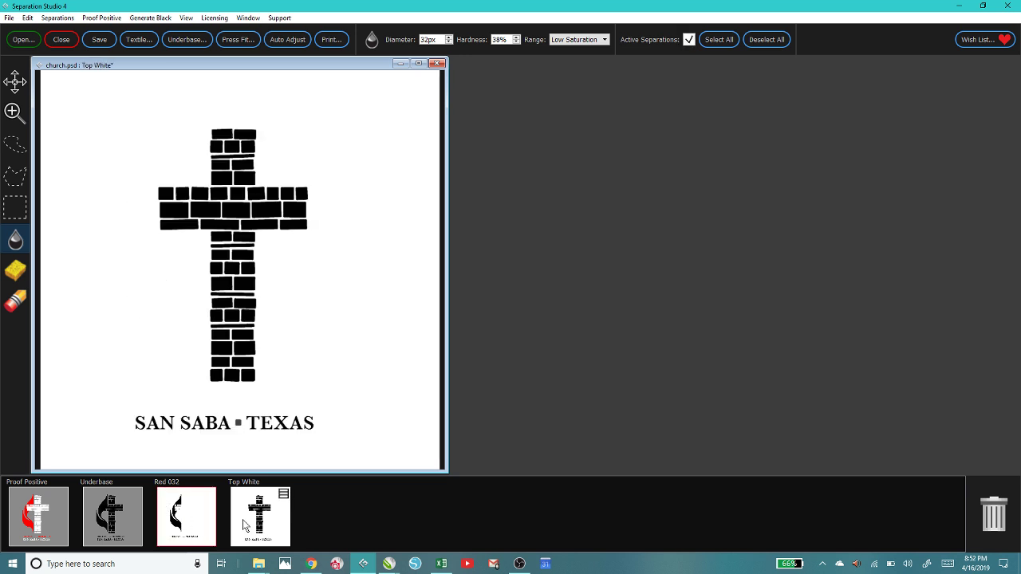
pyautogui.click(106, 522)
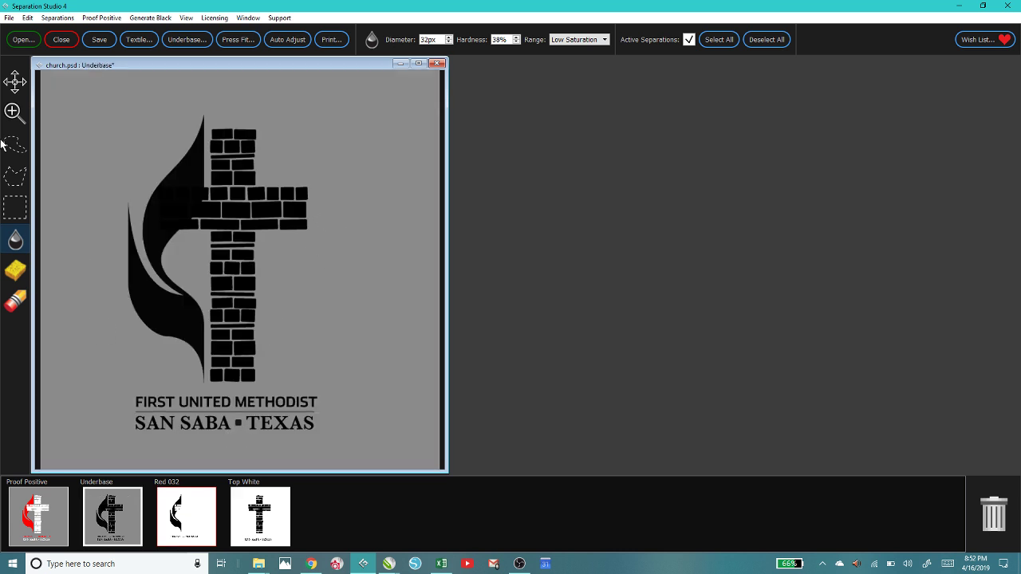
# Adjust the Underbase separation by saturation range, bringing Low Saturation down in stages to 20.
pyautogui.rightClick(108, 515)
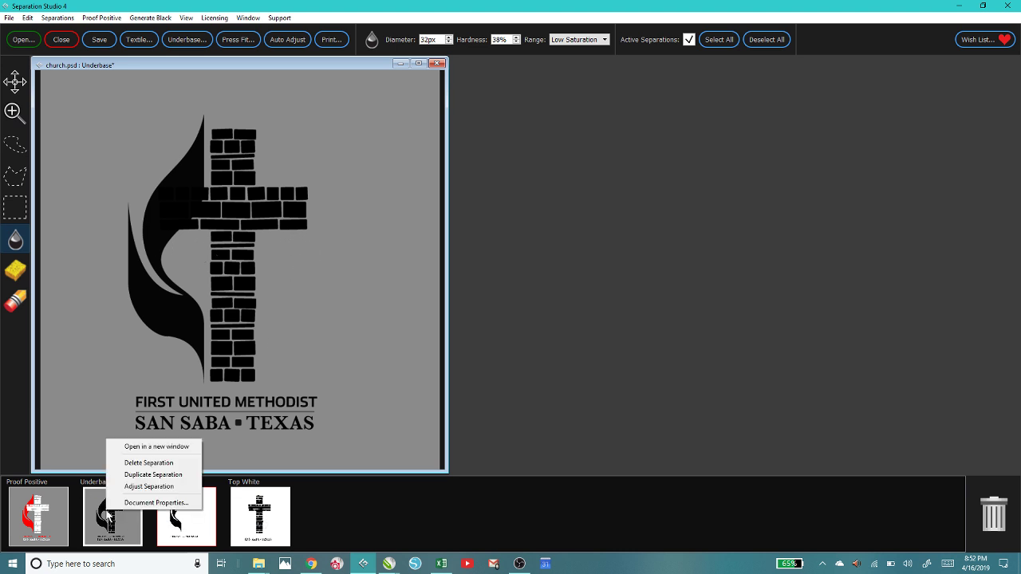
pyautogui.click(134, 486)
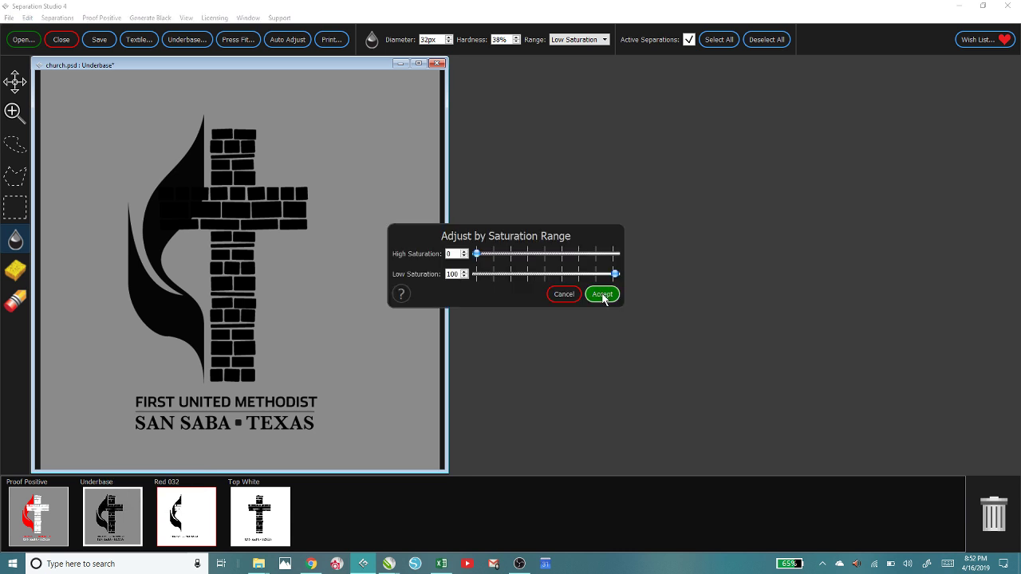
pyautogui.click(545, 275)
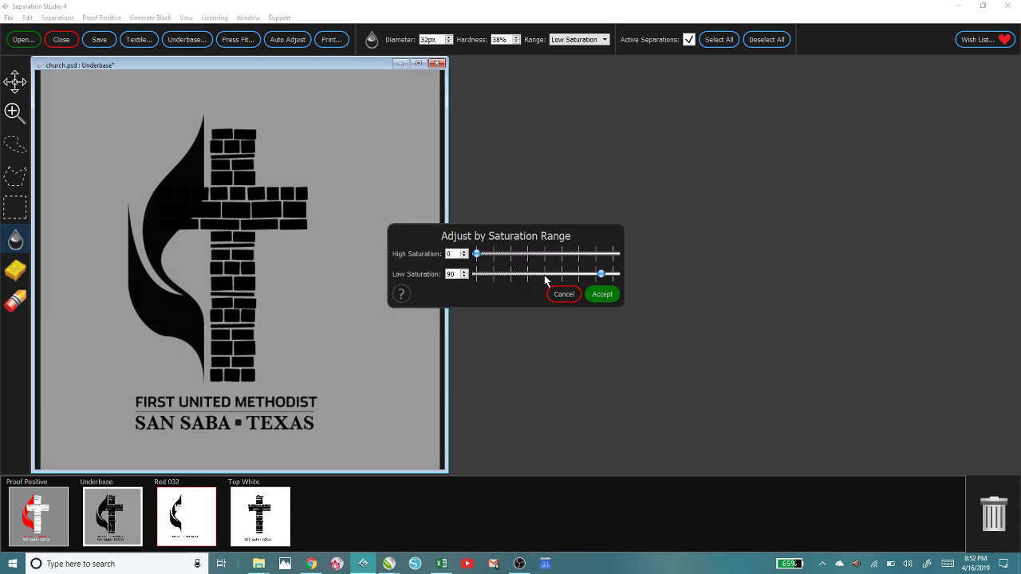
pyautogui.click(548, 275)
pyautogui.click(543, 275)
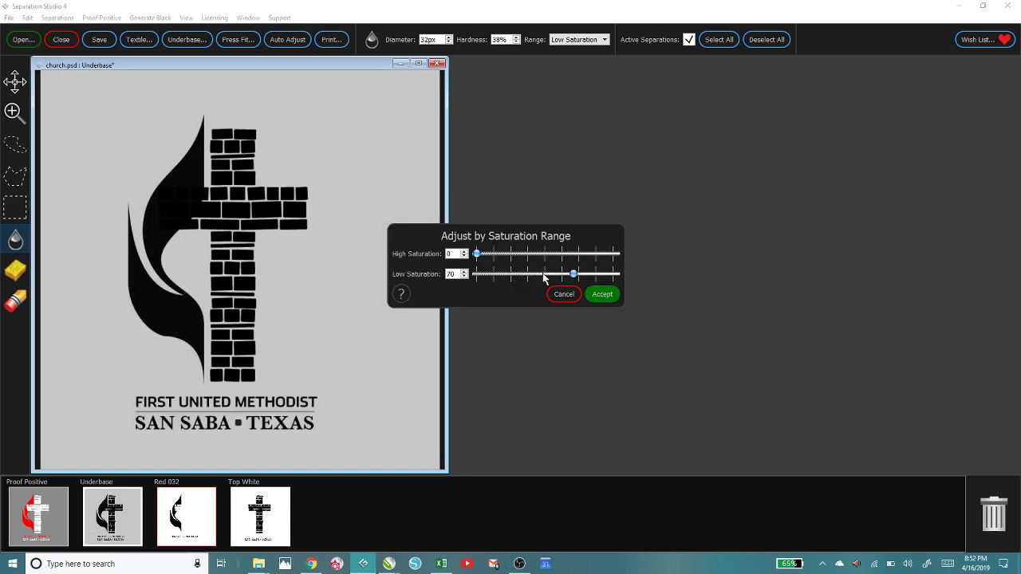
pyautogui.click(534, 276)
pyautogui.click(535, 276)
pyautogui.click(534, 277)
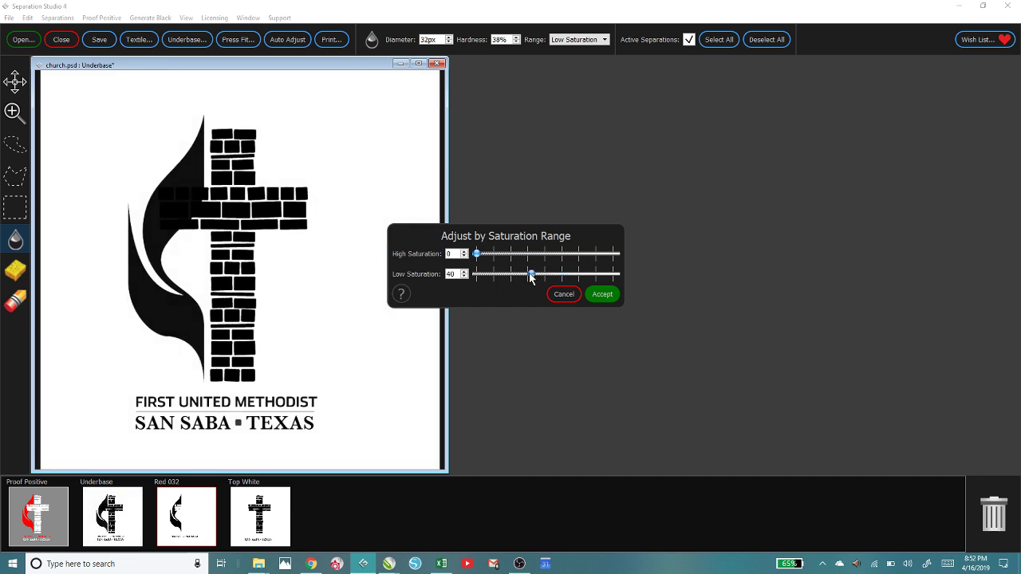
pyautogui.moveTo(530, 276); pyautogui.dragTo(515, 277)
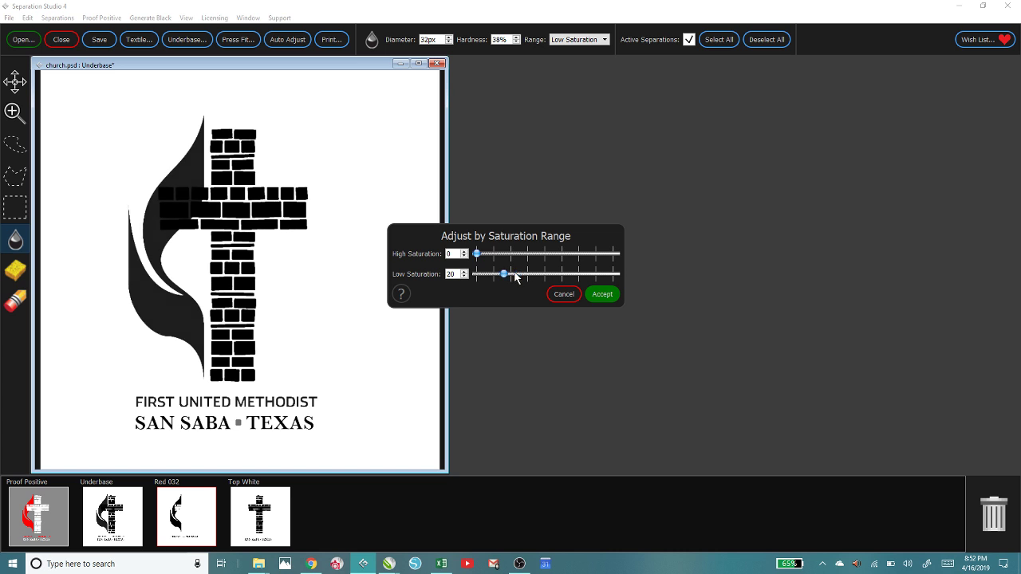
# Set the Underbase's High Saturation to 19 and Low Saturation to 30, and accept the adjustment.
pyautogui.click(516, 254)
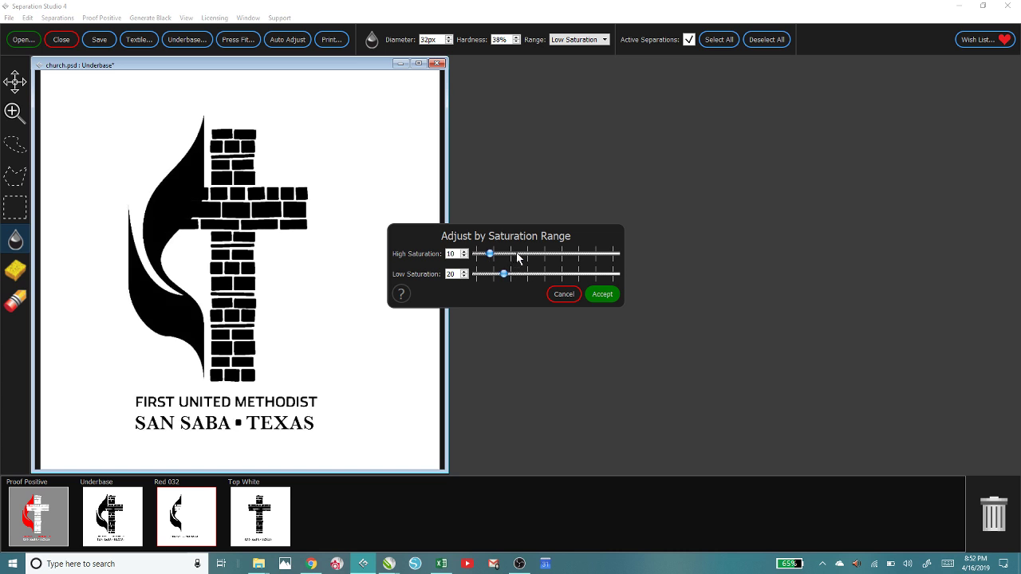
pyautogui.click(517, 254)
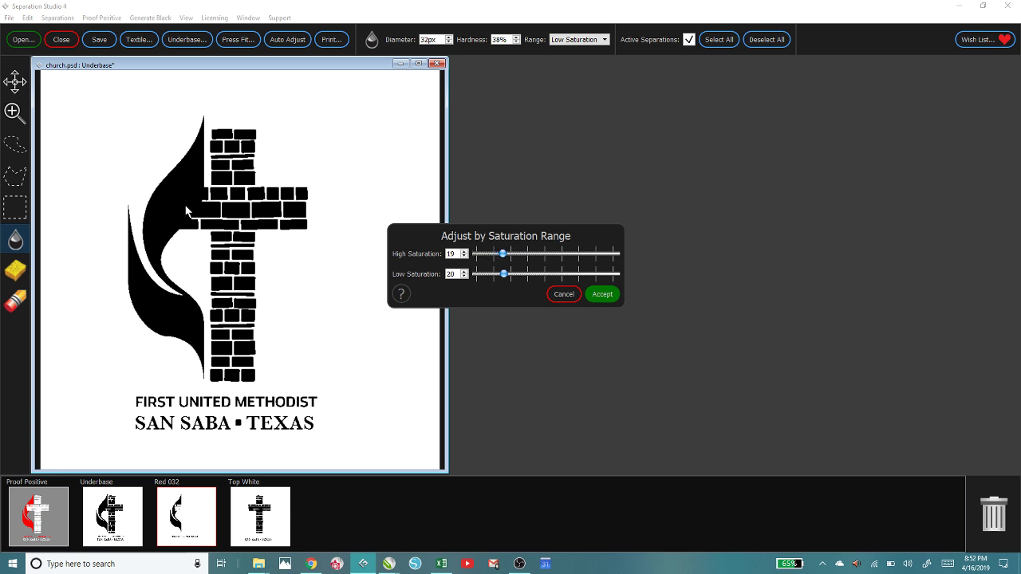
pyautogui.click(527, 275)
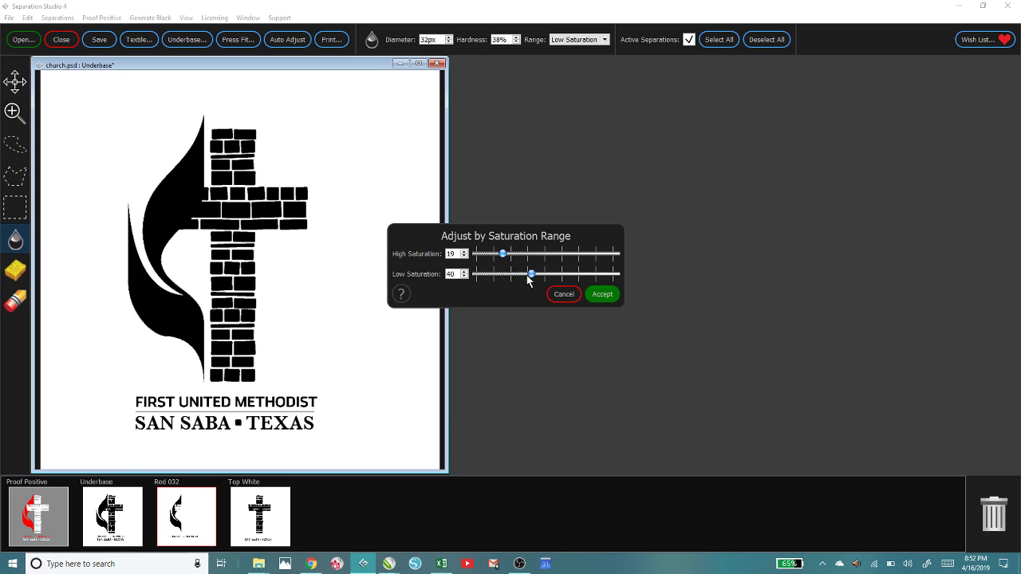
pyautogui.moveTo(527, 279); pyautogui.dragTo(511, 279)
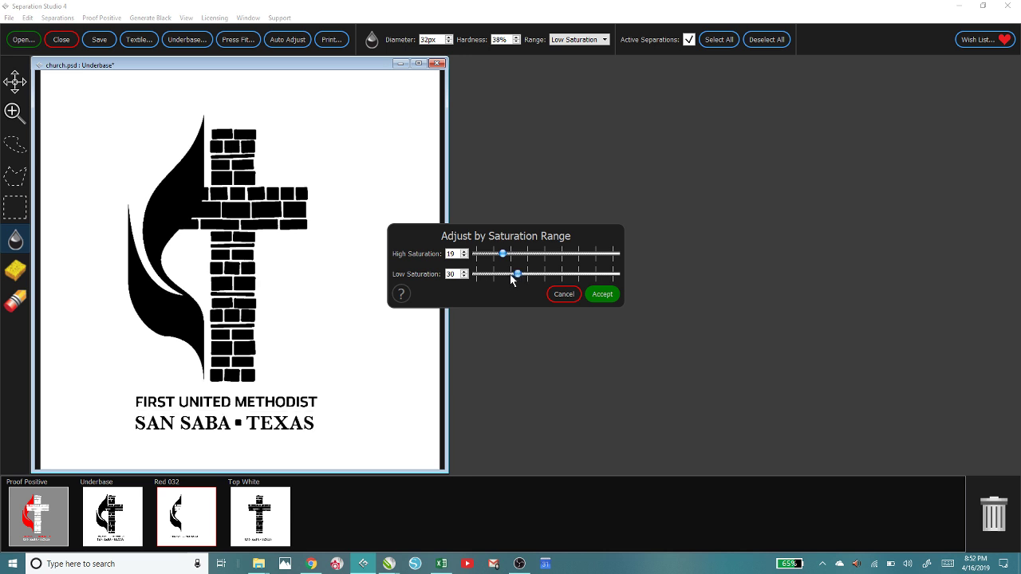
pyautogui.click(593, 298)
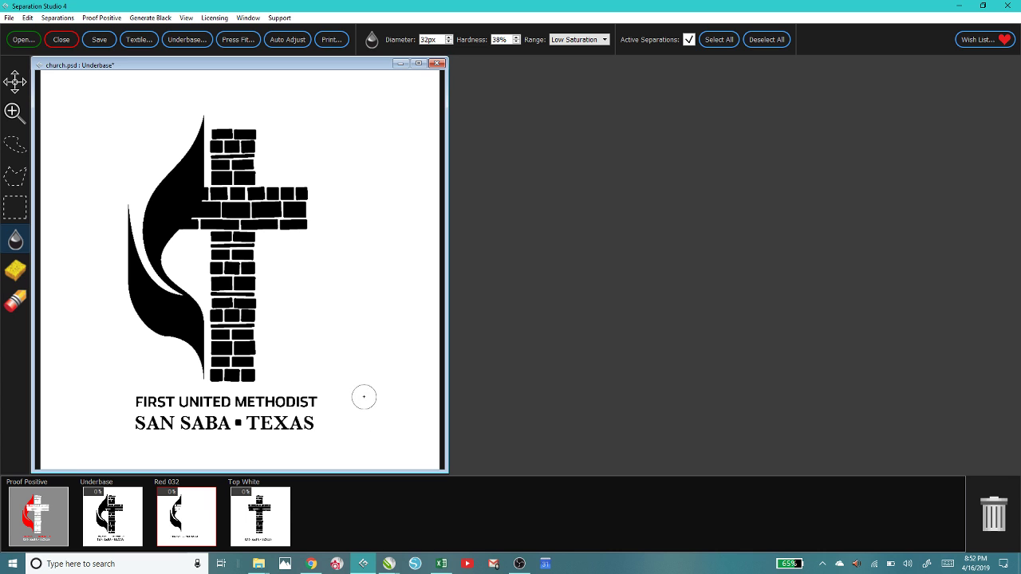
# Try a PressFit screen order with Red 032 on screen 3 and Top White moved from screen 2 to screen 4.
pyautogui.click(232, 41)
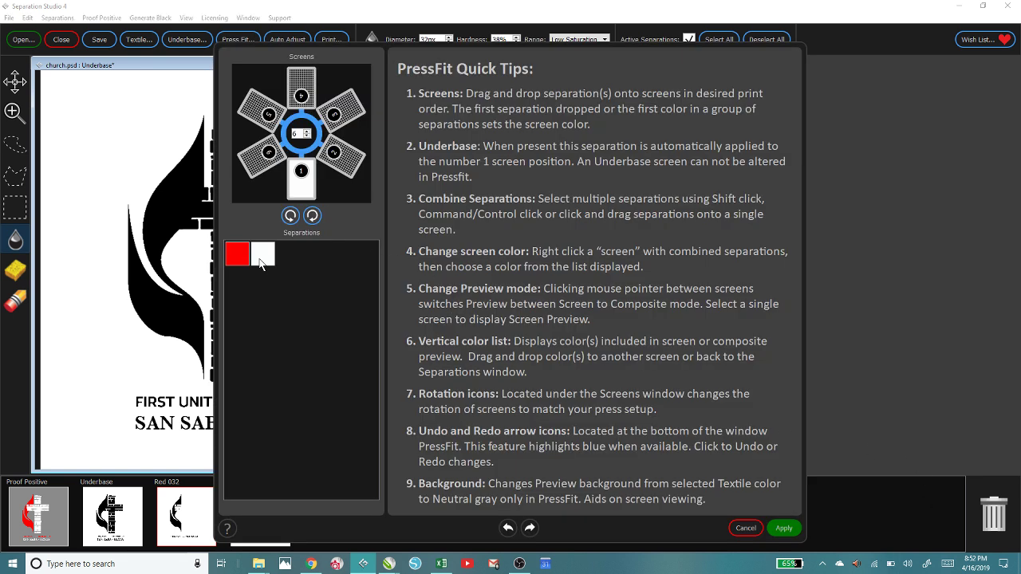
pyautogui.click(263, 261)
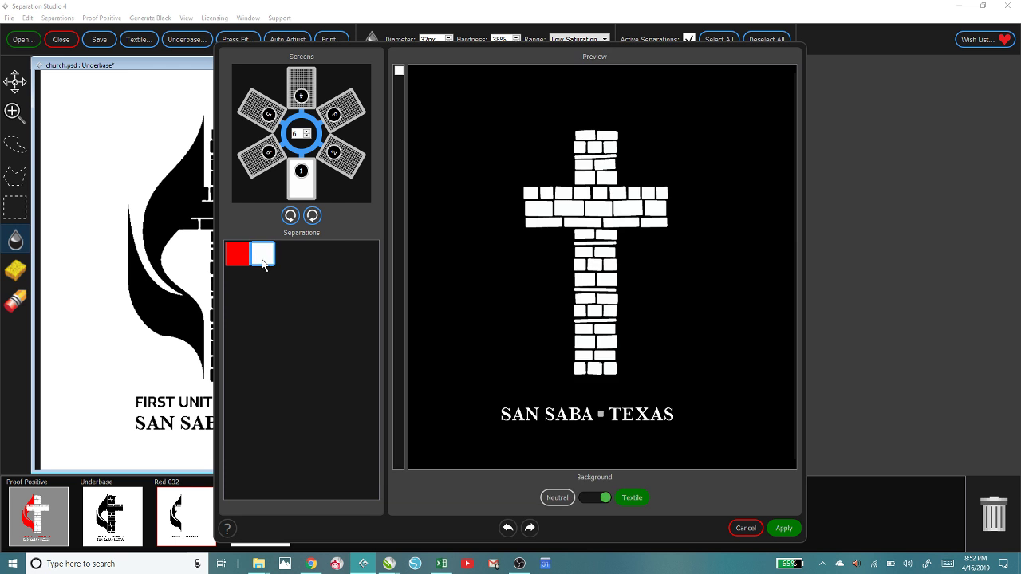
pyautogui.moveTo(264, 262); pyautogui.dragTo(335, 153)
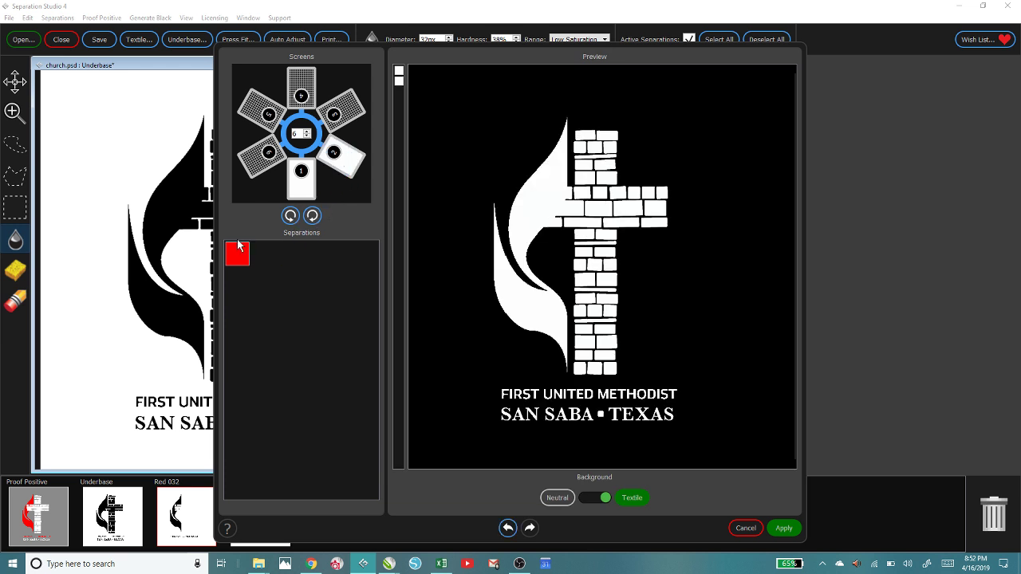
pyautogui.moveTo(235, 257); pyautogui.dragTo(341, 119)
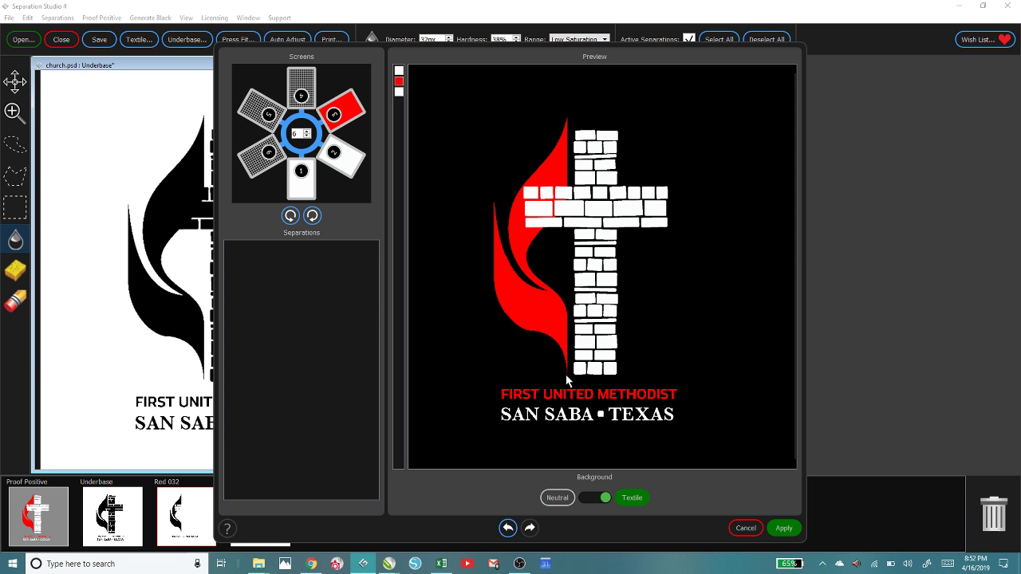
pyautogui.click(339, 160)
pyautogui.moveTo(339, 160); pyautogui.dragTo(300, 96)
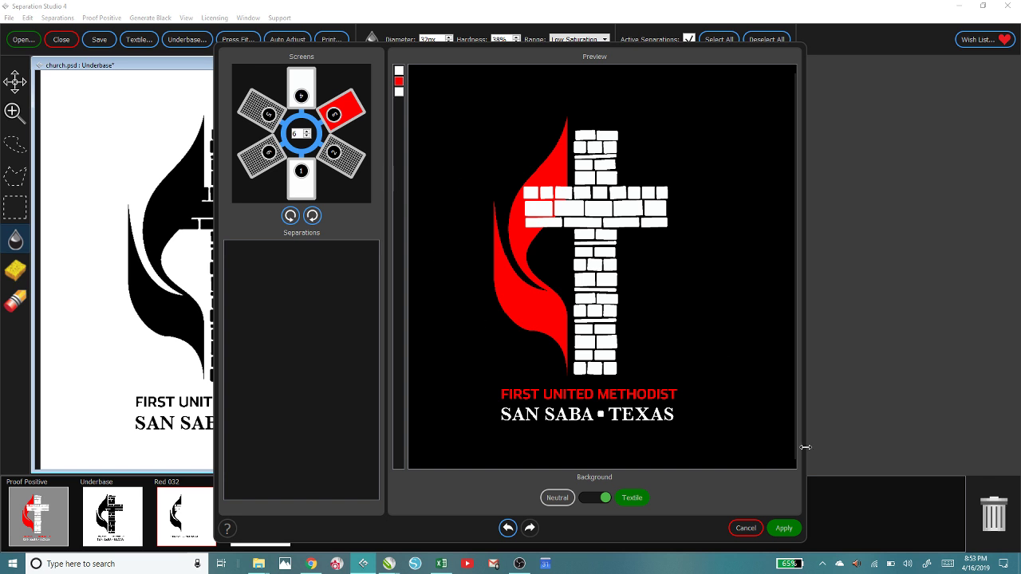
pyautogui.click(741, 530)
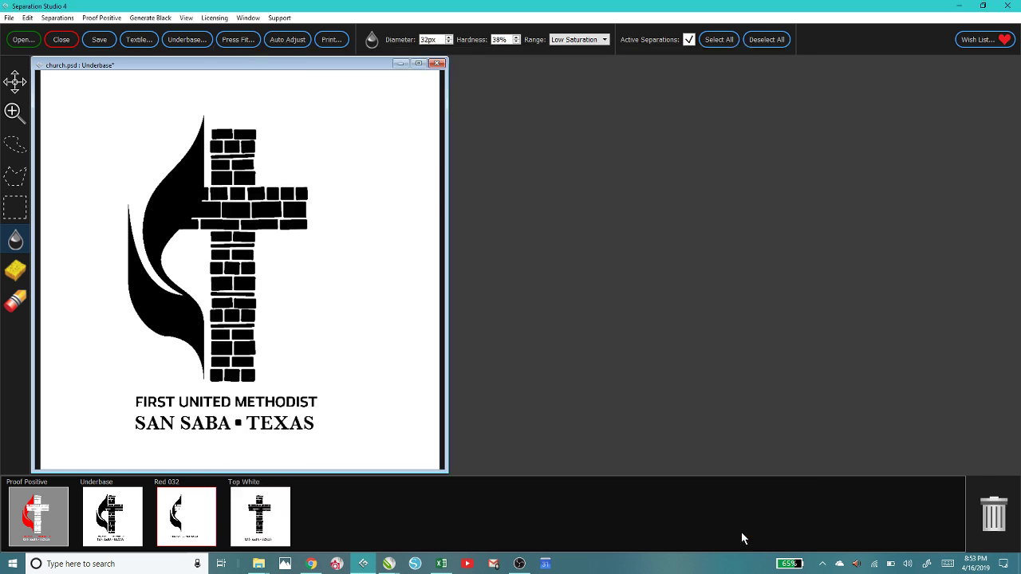
# Open the film print setup and compare the solid and halftone output styles for the separations.
pyautogui.click(330, 42)
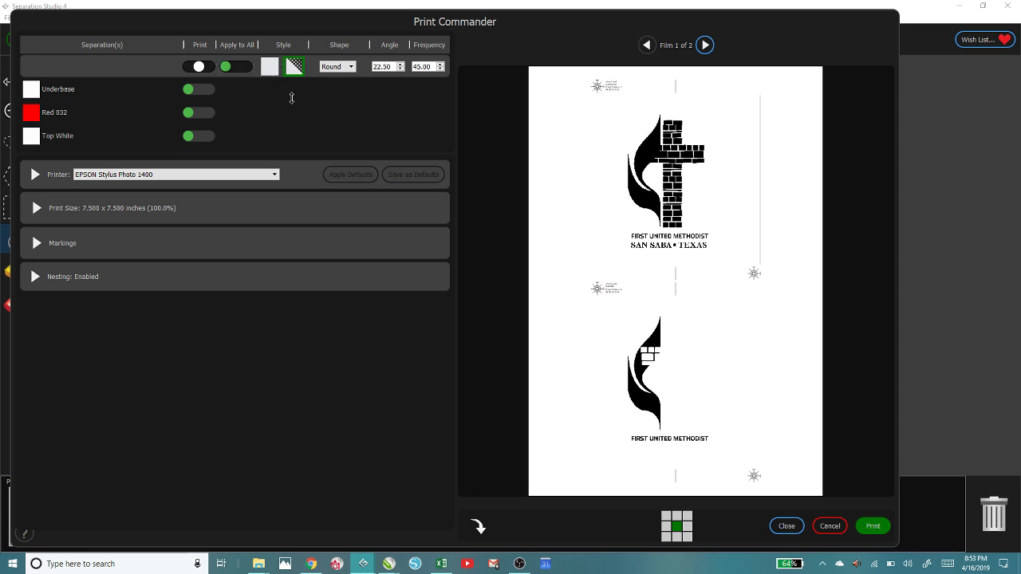
pyautogui.click(271, 69)
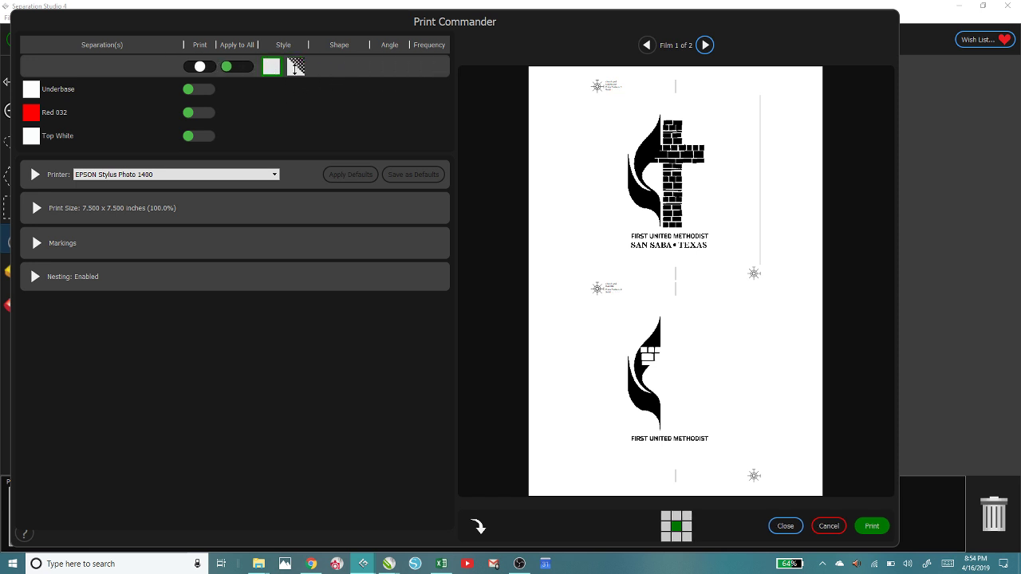
pyautogui.click(295, 67)
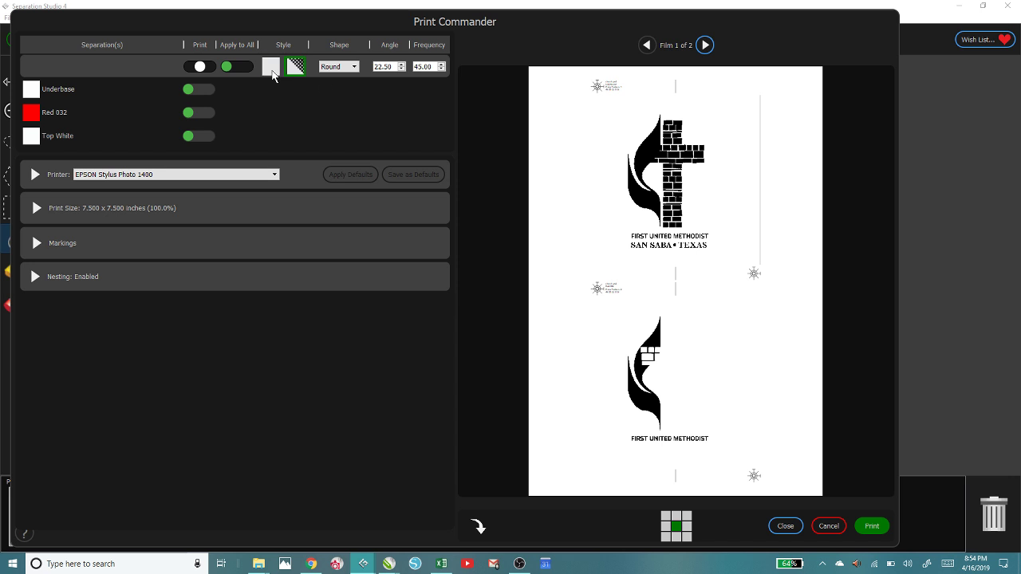
pyautogui.click(272, 73)
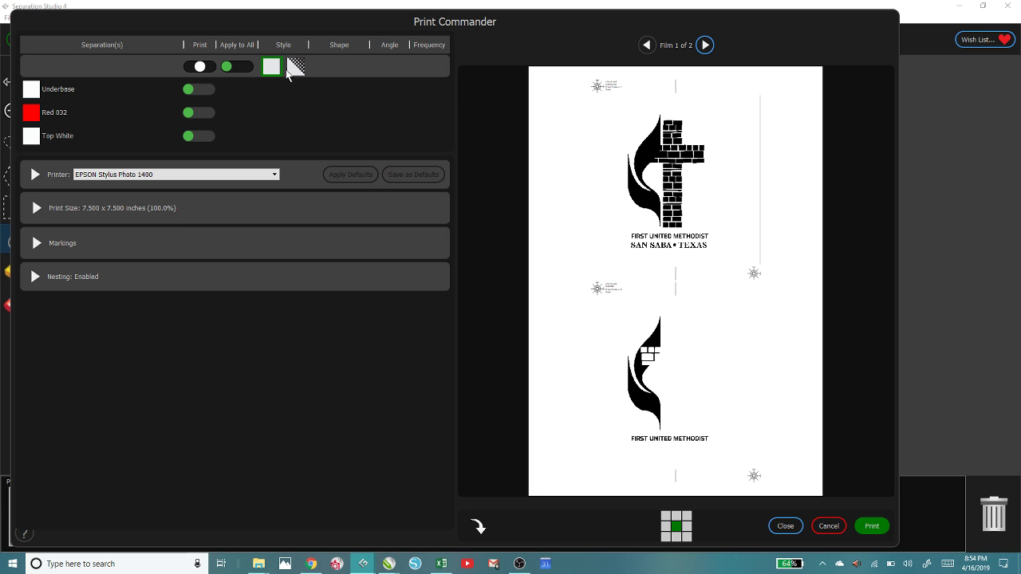
pyautogui.click(293, 69)
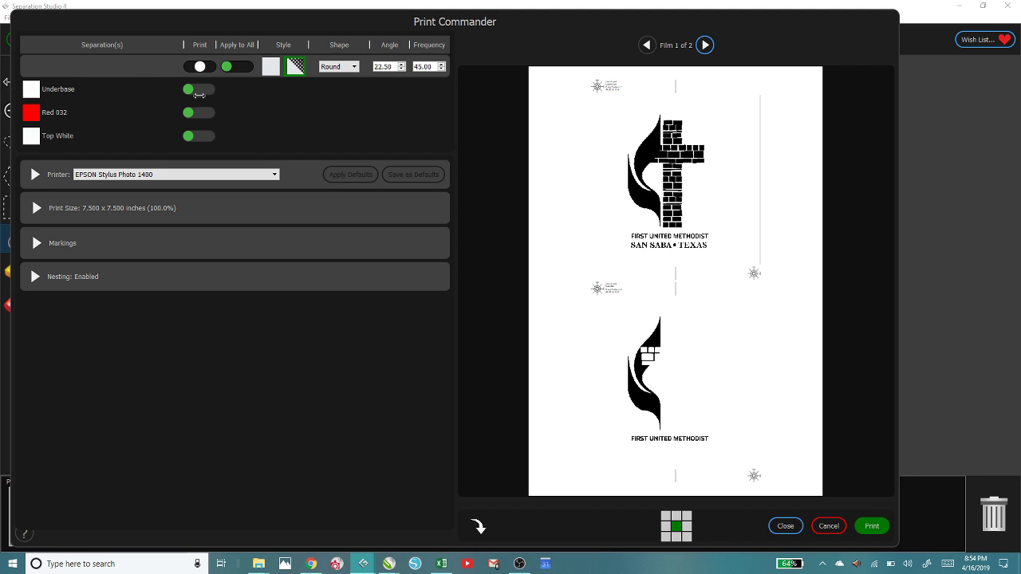
# Exclude all three separations from printing and set the output style to solid for all of them.
pyautogui.click(199, 94)
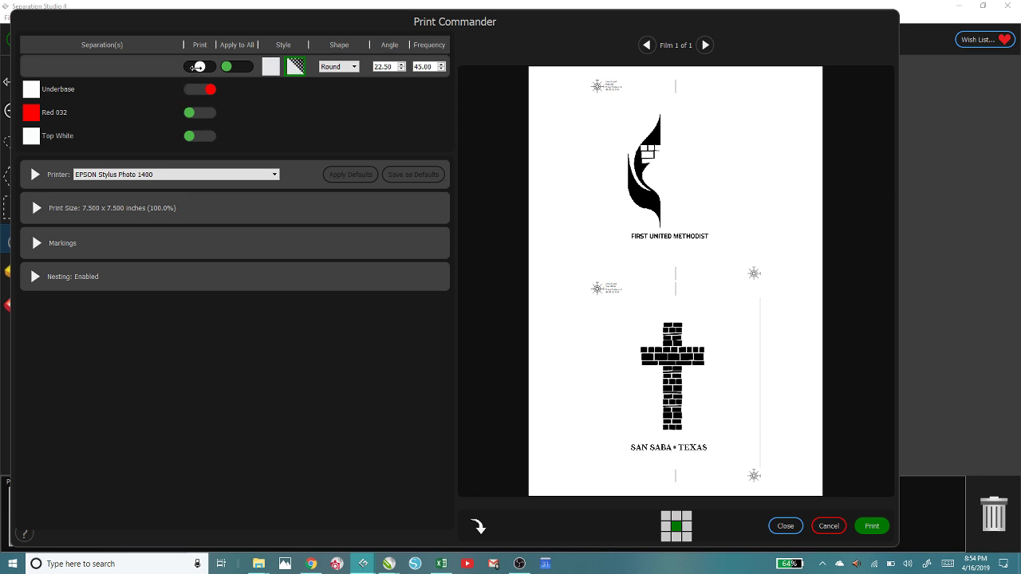
pyautogui.click(198, 67)
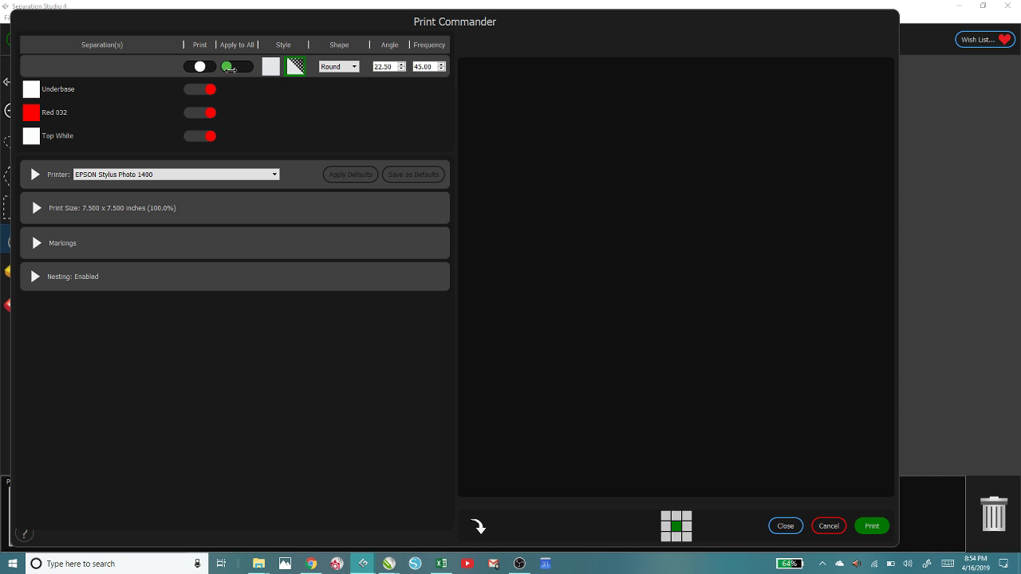
pyautogui.click(237, 68)
pyautogui.click(237, 67)
pyautogui.click(272, 73)
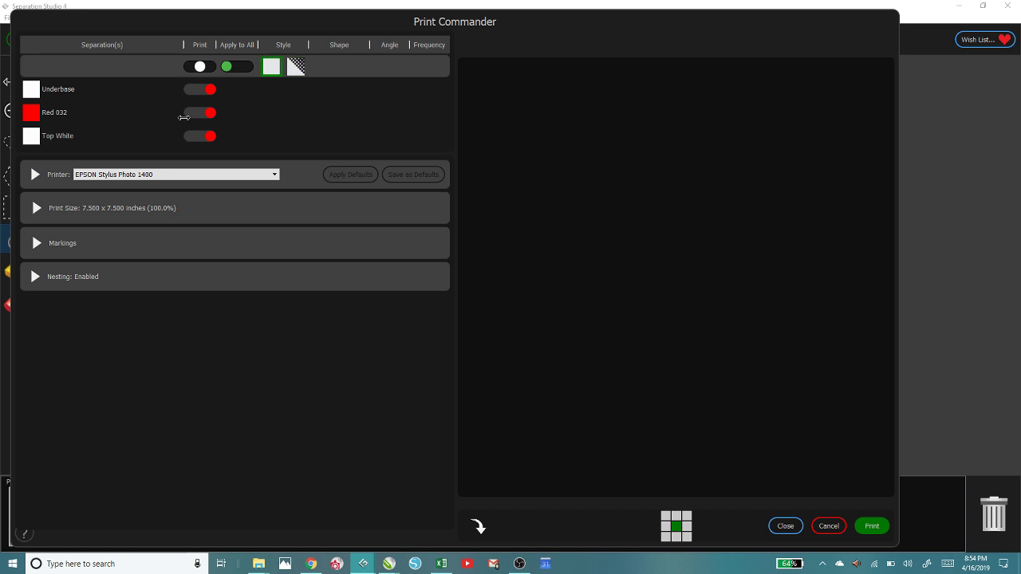
# Enable printing for the Underbase, Red 032 and Top White separations.
pyautogui.click(191, 90)
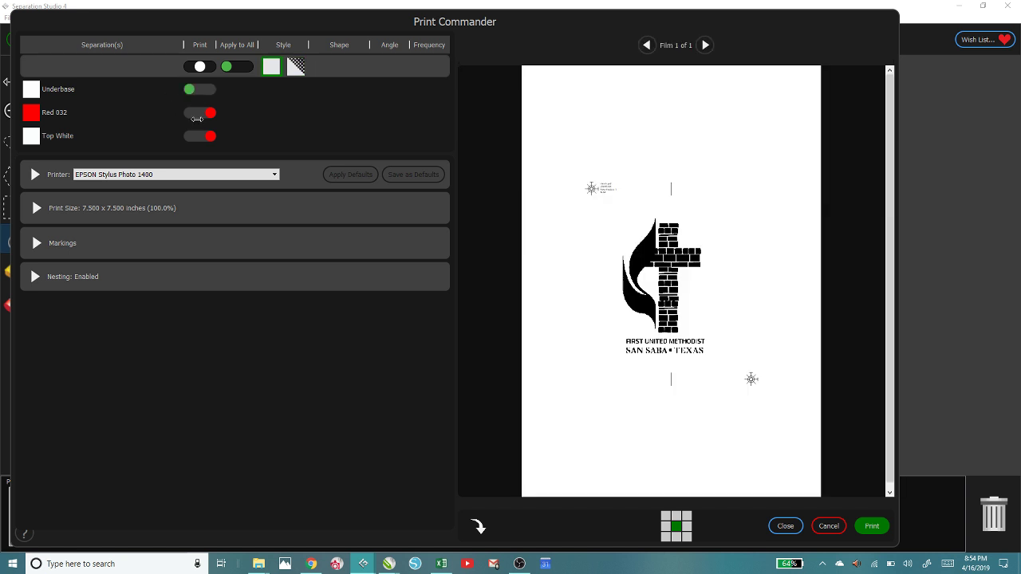
pyautogui.click(197, 116)
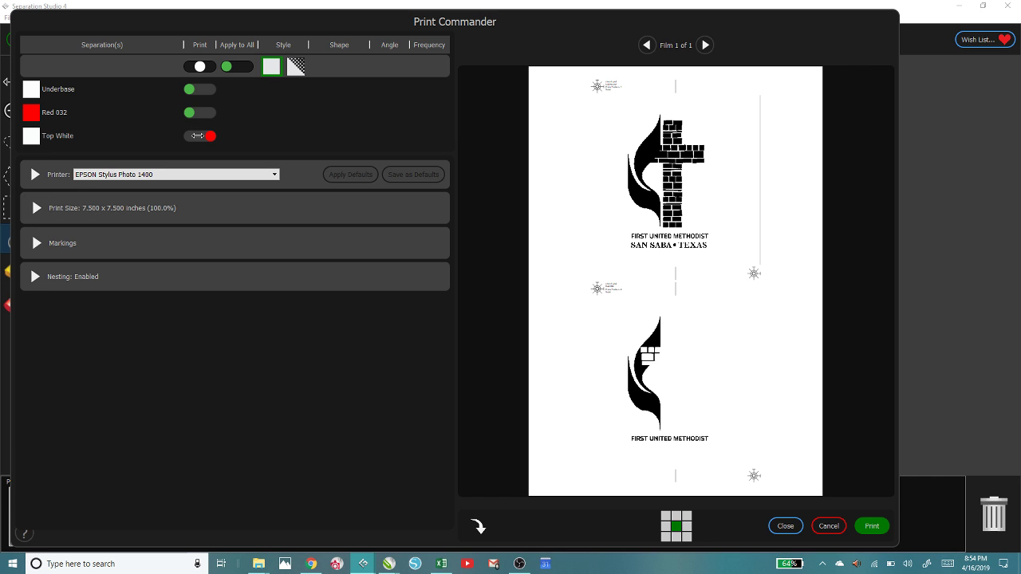
pyautogui.click(195, 136)
# Set the print width to 11 inches, with the height scaling proportionally.
pyautogui.click(41, 211)
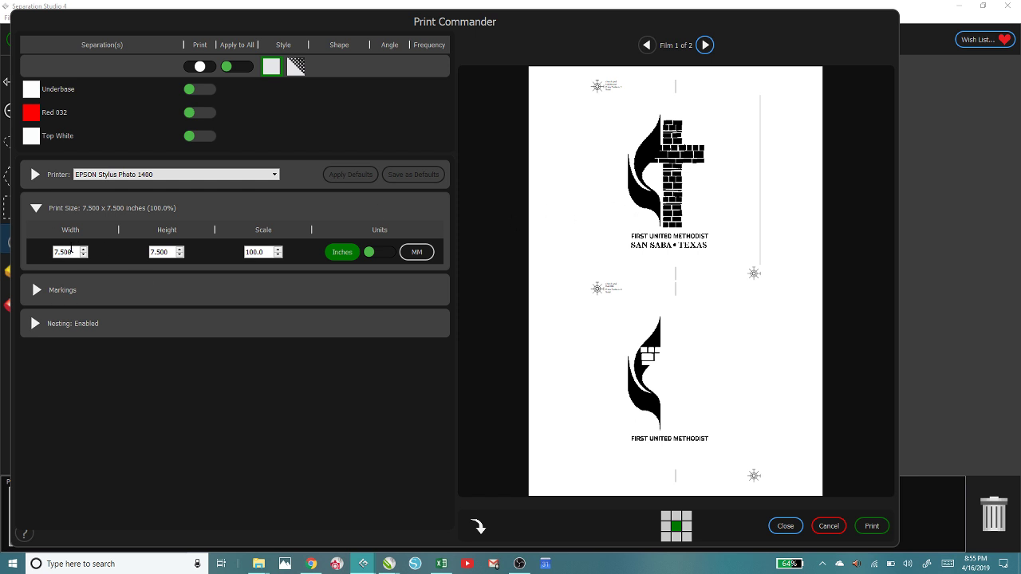
pyautogui.doubleClick(72, 252)
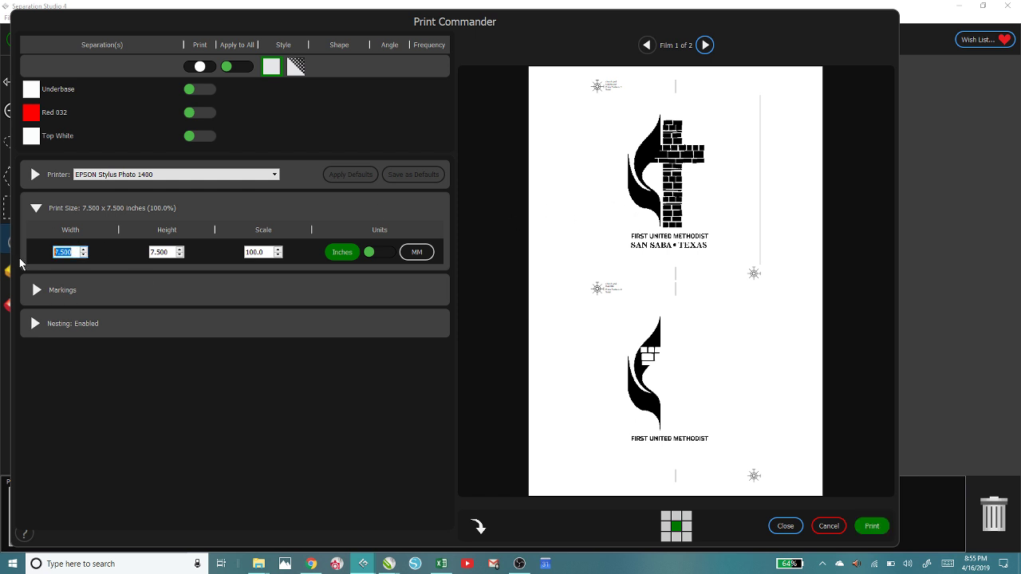
pyautogui.write('11')
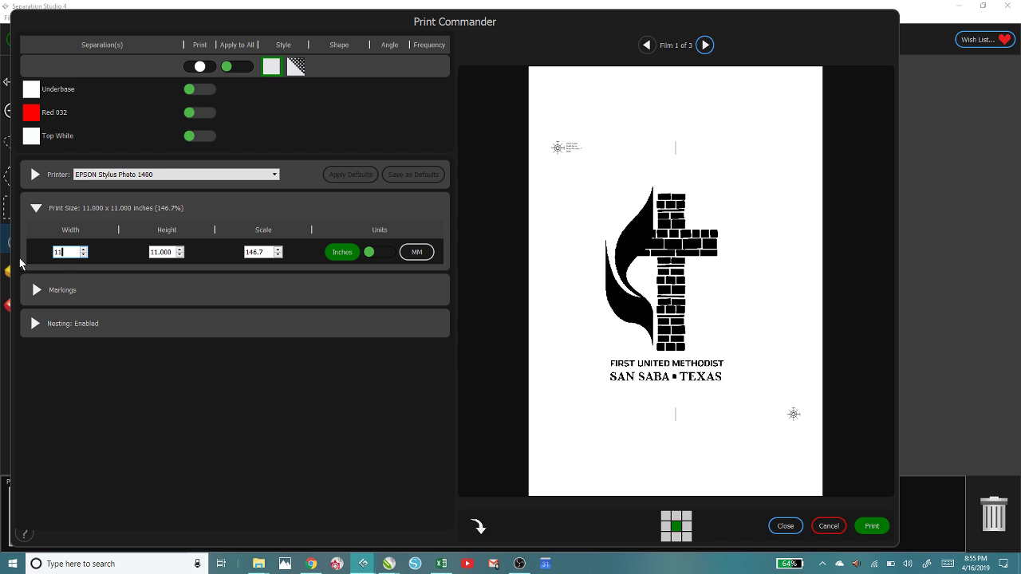
pyautogui.click(226, 253)
# Try several registration mark styles, choosing the last one in the list, and set the mark weight to 0.25.
pyautogui.click(36, 291)
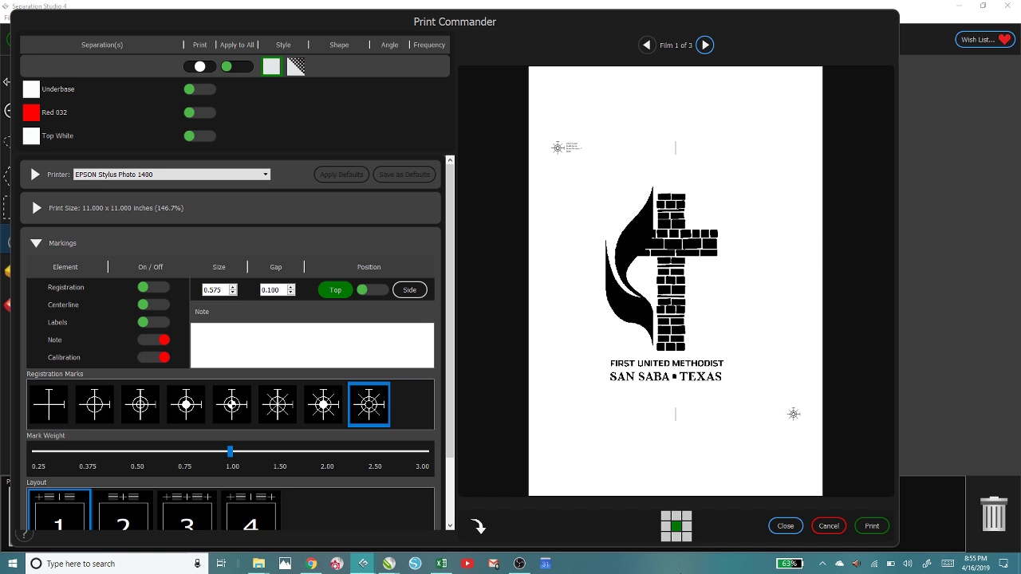
pyautogui.click(95, 411)
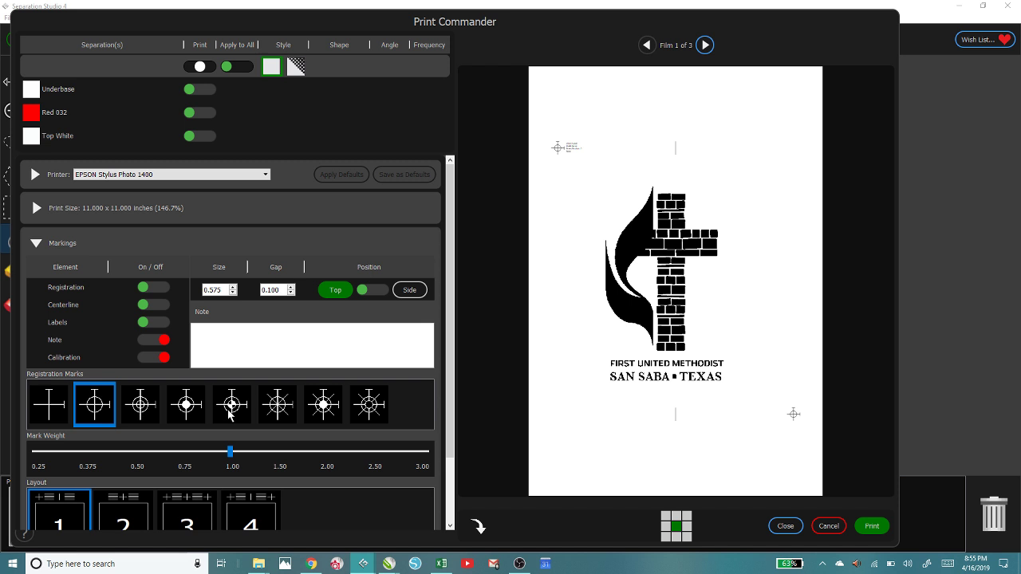
pyautogui.scroll(-5, 262, 460)
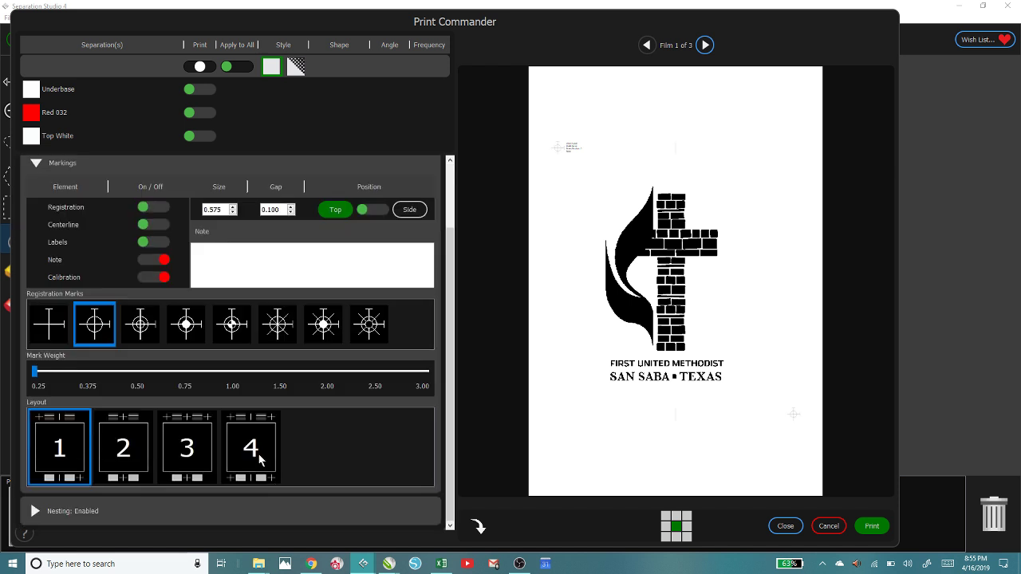
pyautogui.click(53, 338)
pyautogui.click(112, 335)
pyautogui.click(324, 333)
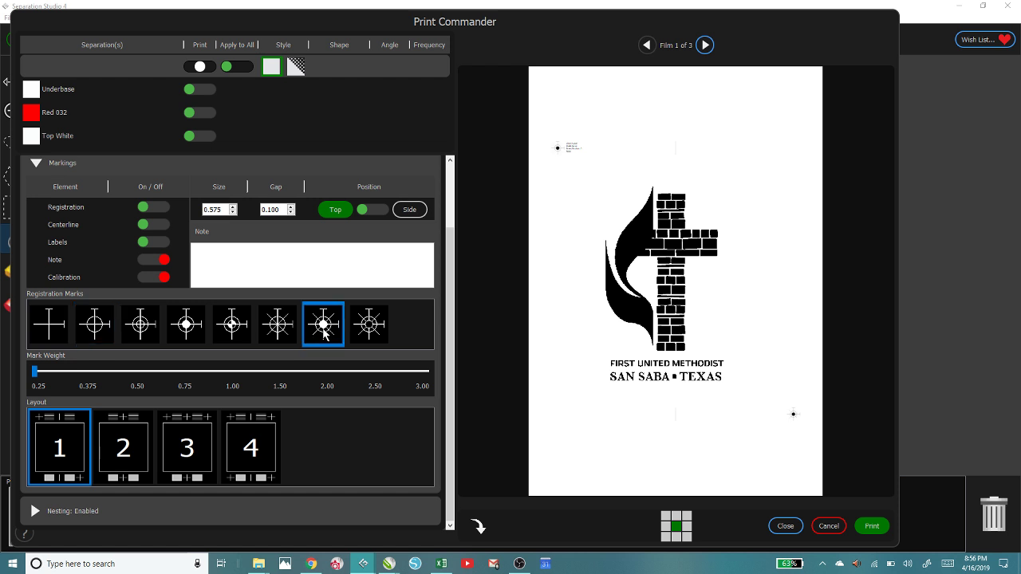
pyautogui.click(368, 333)
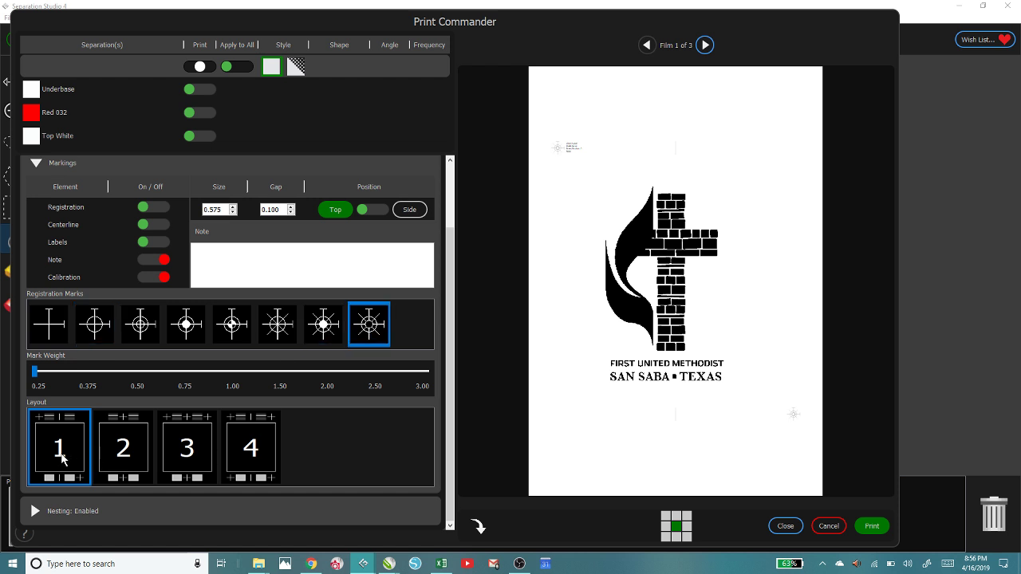
# Compare marking layouts 2, 3 and 4 on the film preview and choose layout 2.
pyautogui.click(144, 460)
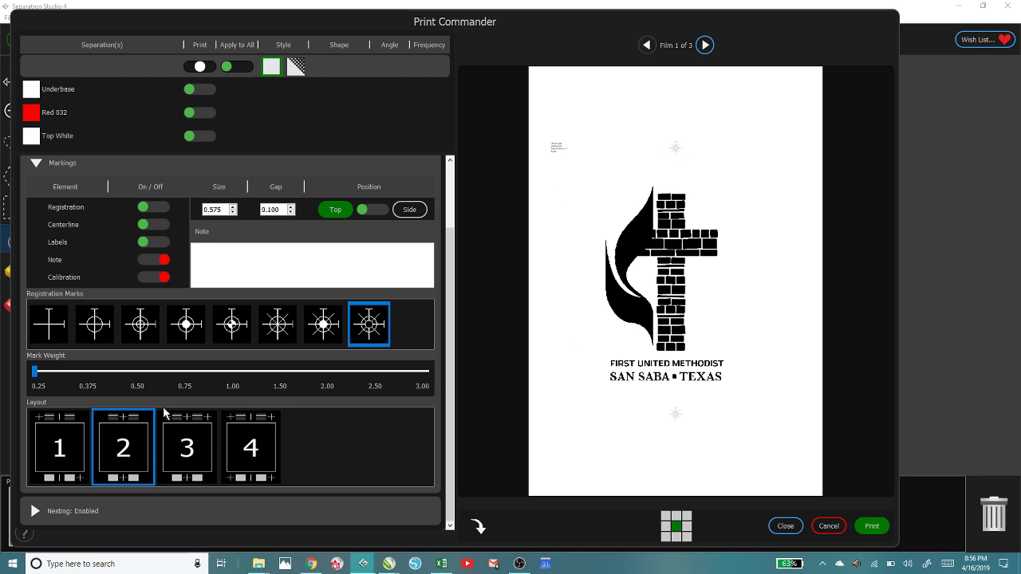
pyautogui.click(177, 451)
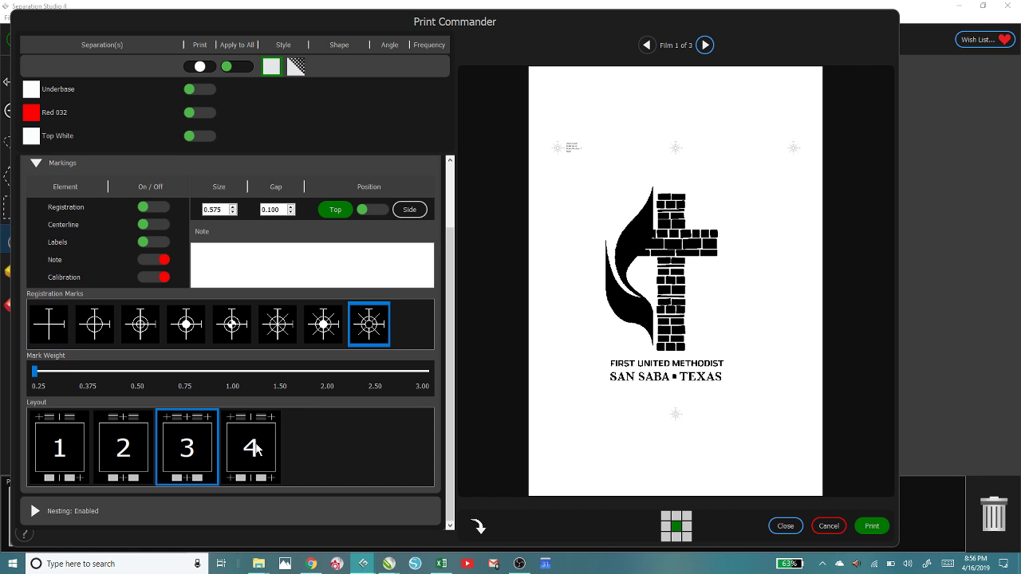
pyautogui.click(255, 449)
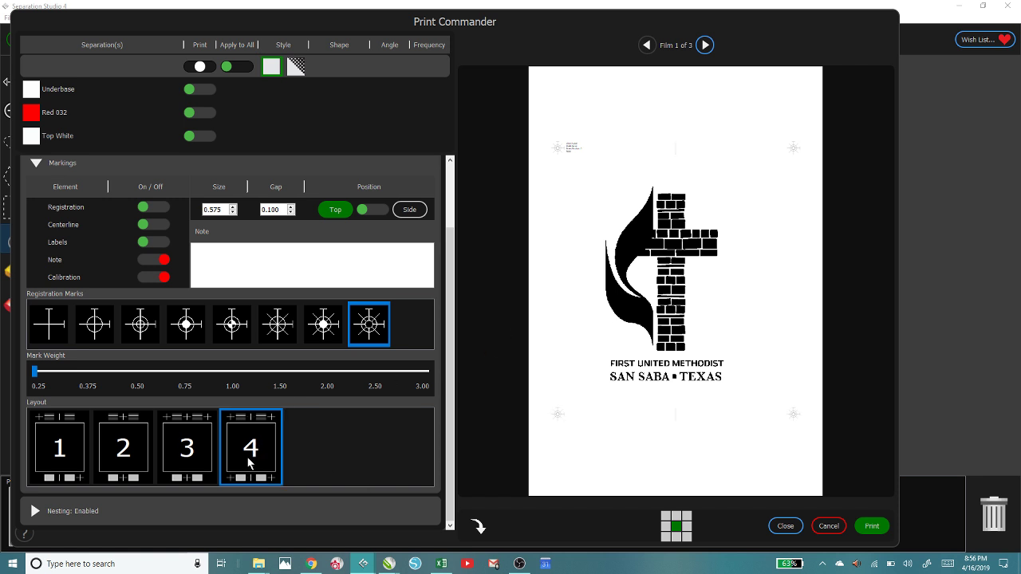
pyautogui.click(123, 451)
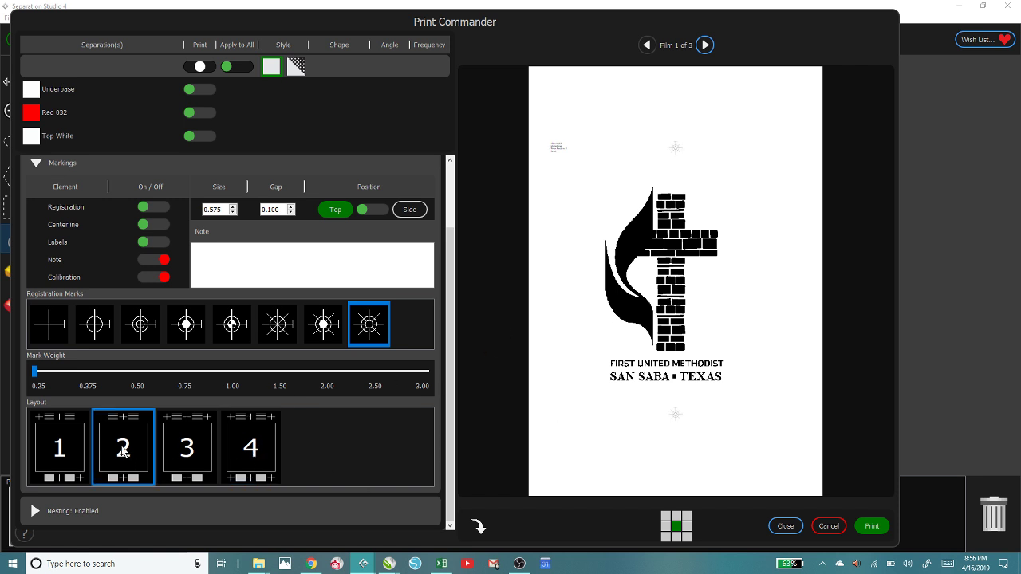
# Choose the fourth registration mark style and raise the mark weight to 2.00.
pyautogui.click(192, 331)
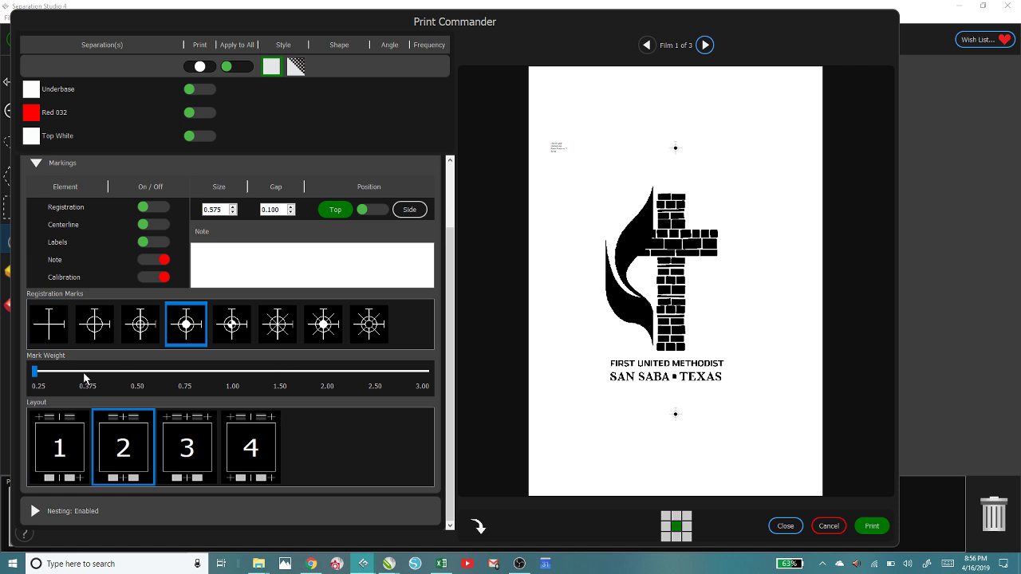
pyautogui.click(141, 372)
pyautogui.click(164, 373)
pyautogui.click(185, 372)
pyautogui.click(216, 374)
pyautogui.click(336, 376)
# Try the side position for the registration marks, return them to the top position, and increase their size to 1.025.
pyautogui.click(416, 213)
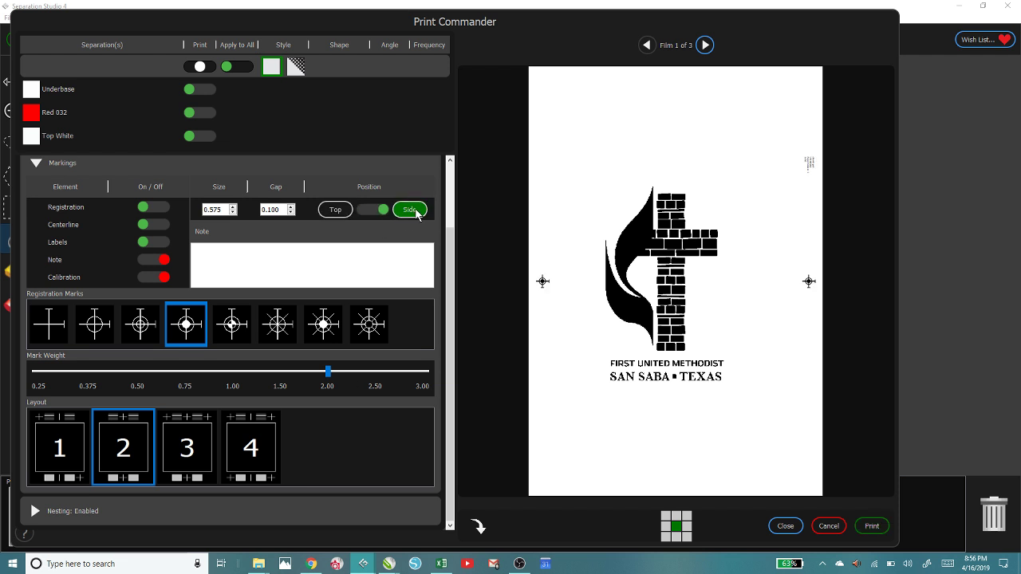
pyautogui.click(366, 212)
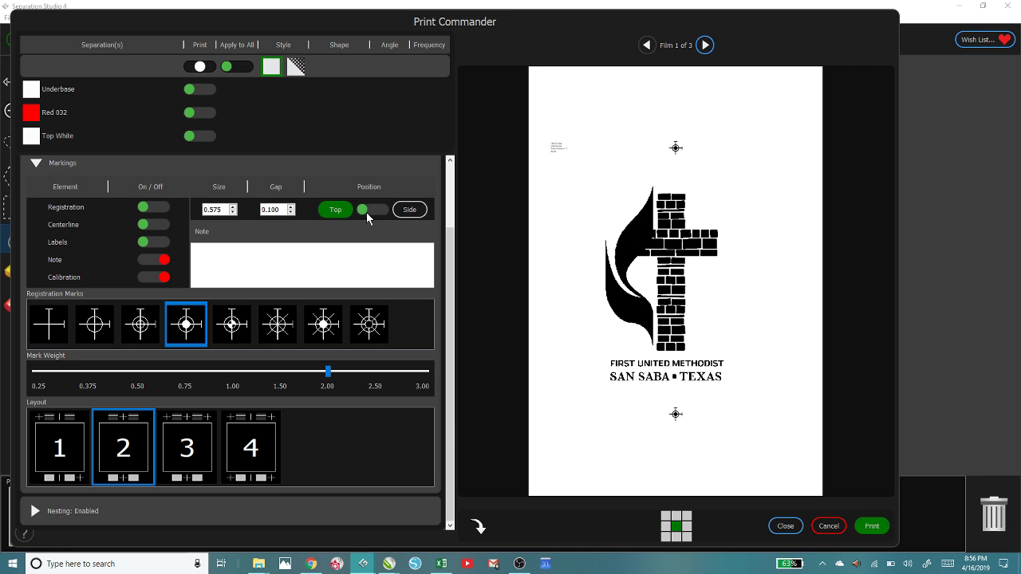
pyautogui.click(233, 207)
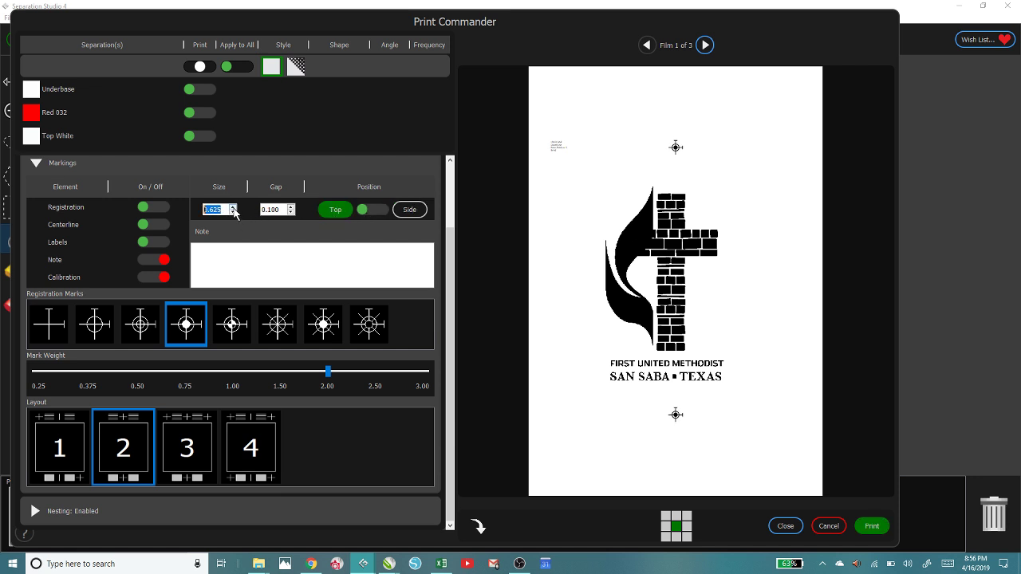
pyautogui.click(233, 208)
pyautogui.click(233, 207)
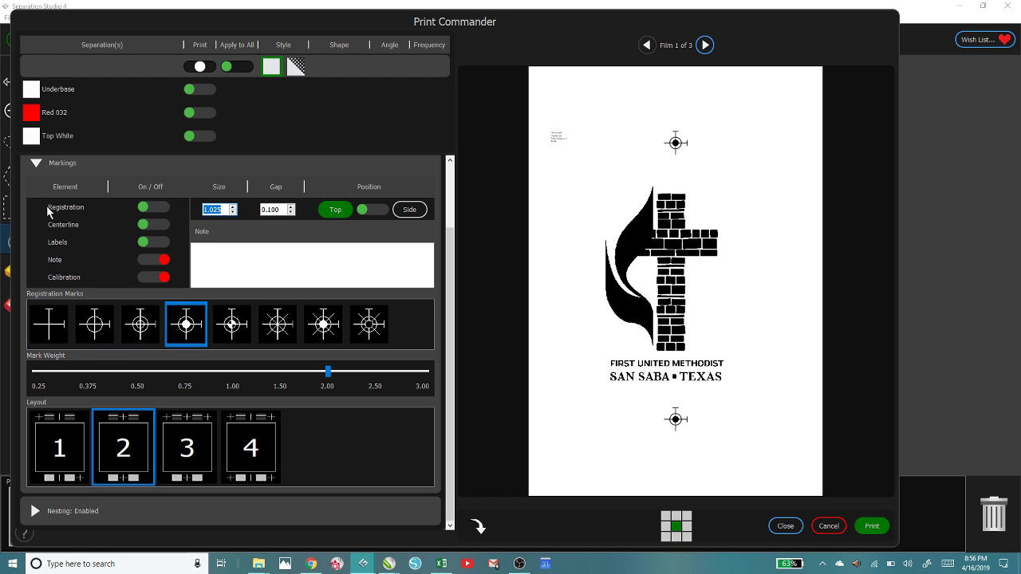
# Review the nesting options, the remaining films and the available printers, and cancel the print setup without printing.
pyautogui.click(35, 166)
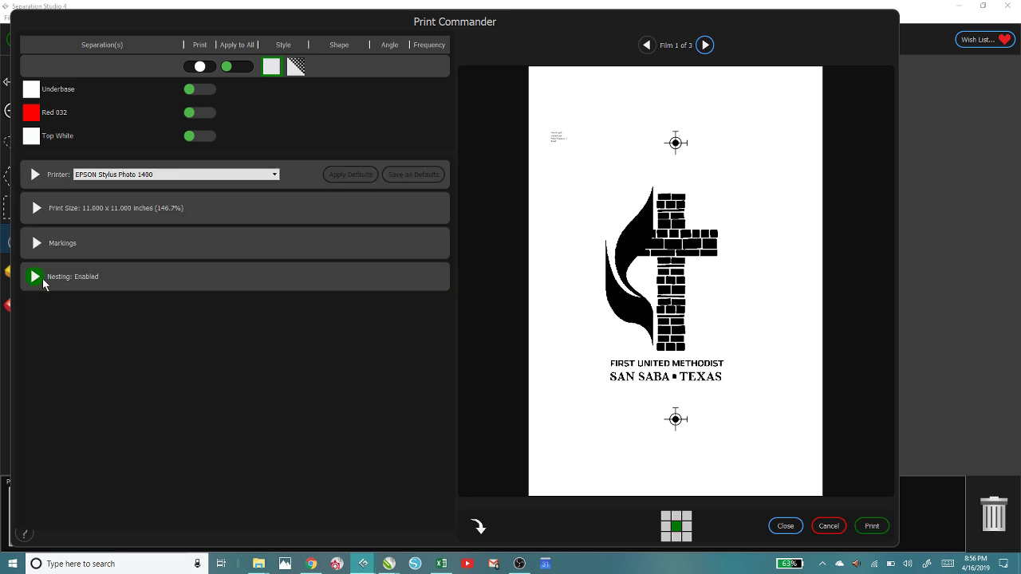
pyautogui.click(34, 277)
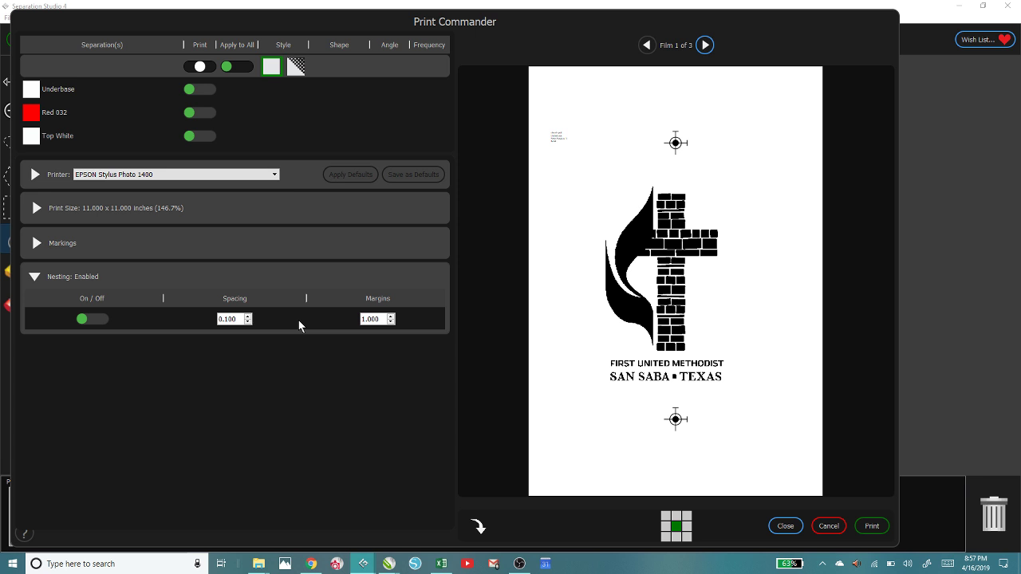
pyautogui.click(705, 45)
pyautogui.click(705, 46)
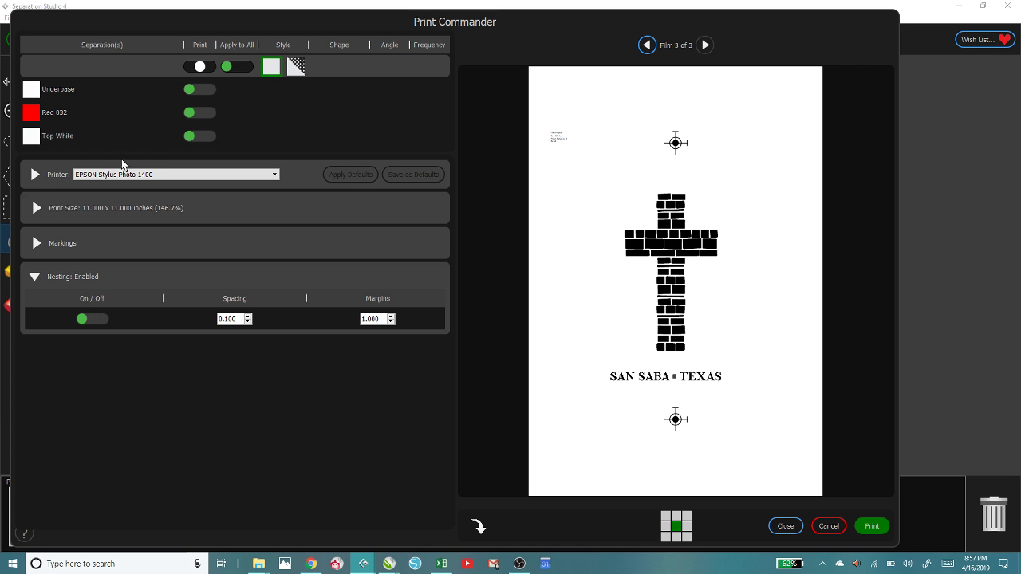
pyautogui.click(251, 177)
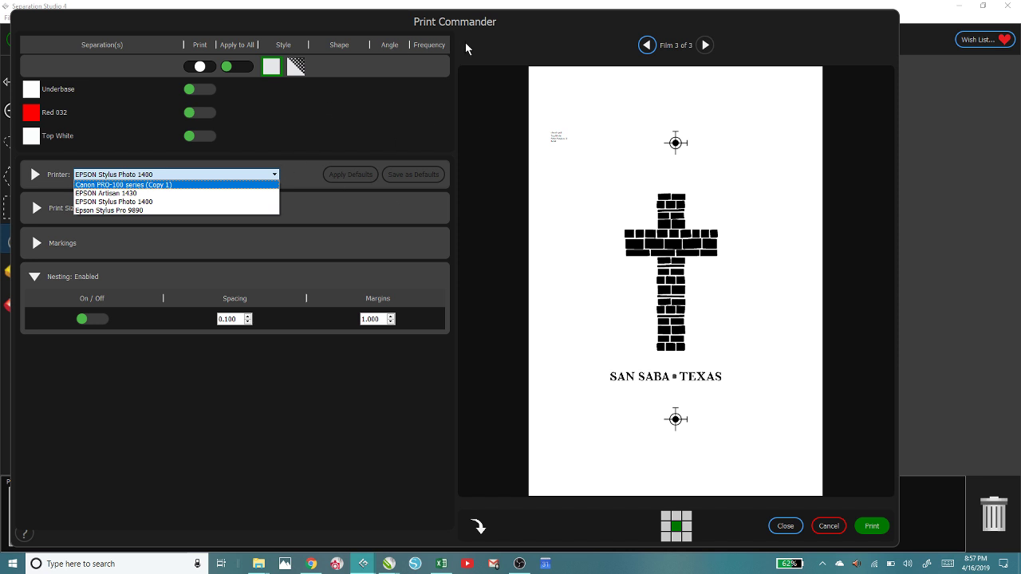
pyautogui.click(836, 528)
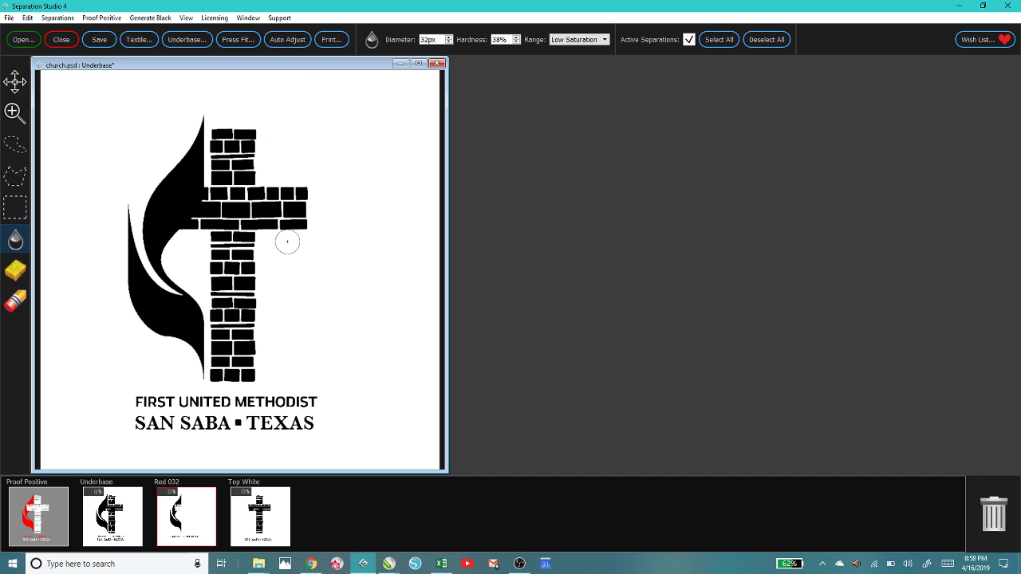
# Export the separations to the Desktop as a DCS 2.0 EPS file named export1.
pyautogui.click(10, 19)
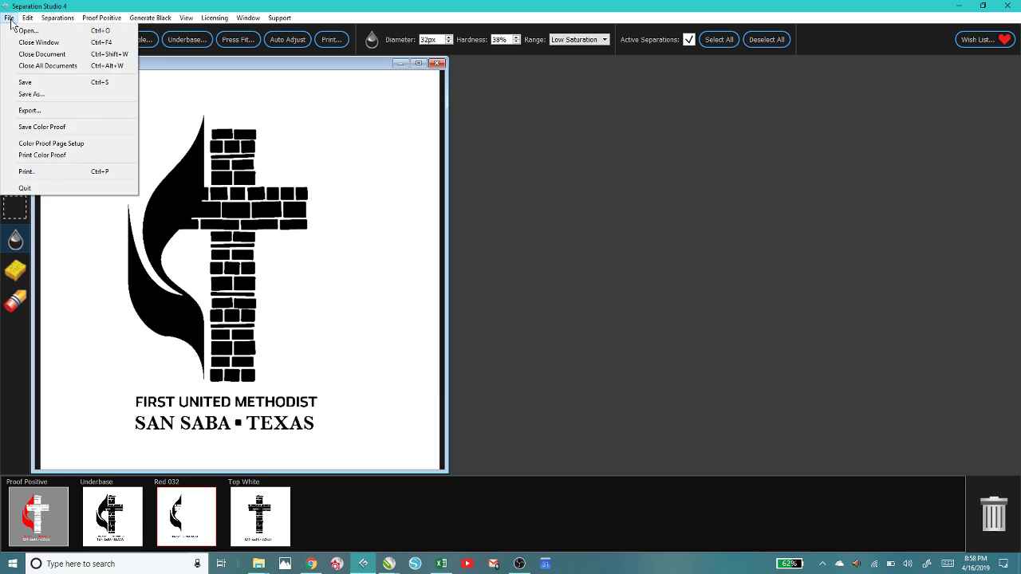
pyautogui.click(28, 111)
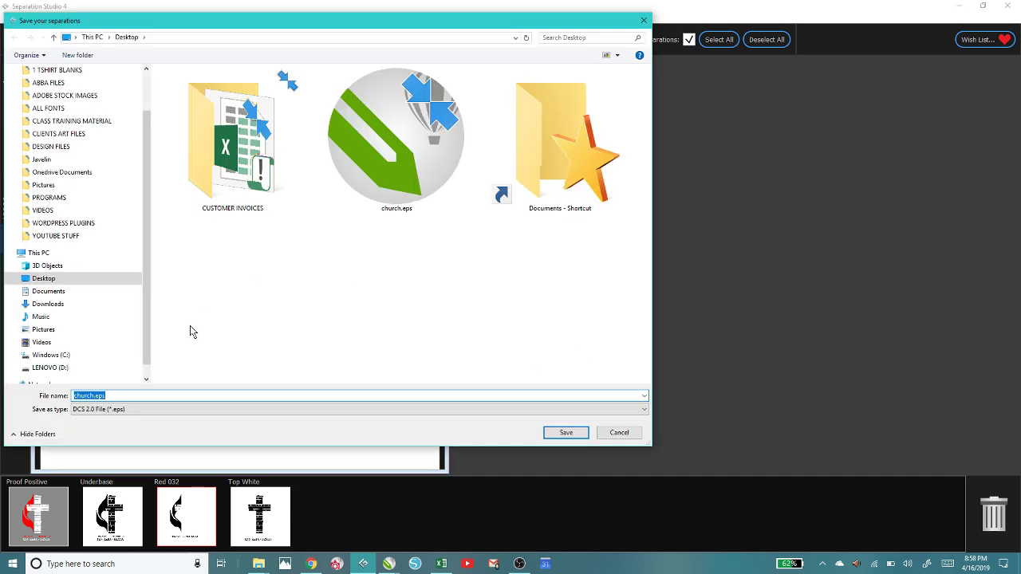
pyautogui.click(112, 395)
pyautogui.moveTo(112, 394); pyautogui.dragTo(74, 395)
pyautogui.write('export')
pyautogui.write('21')
pyautogui.press('BackSpace')
pyautogui.press('BackSpace')
pyautogui.write('1')
pyautogui.click(120, 409)
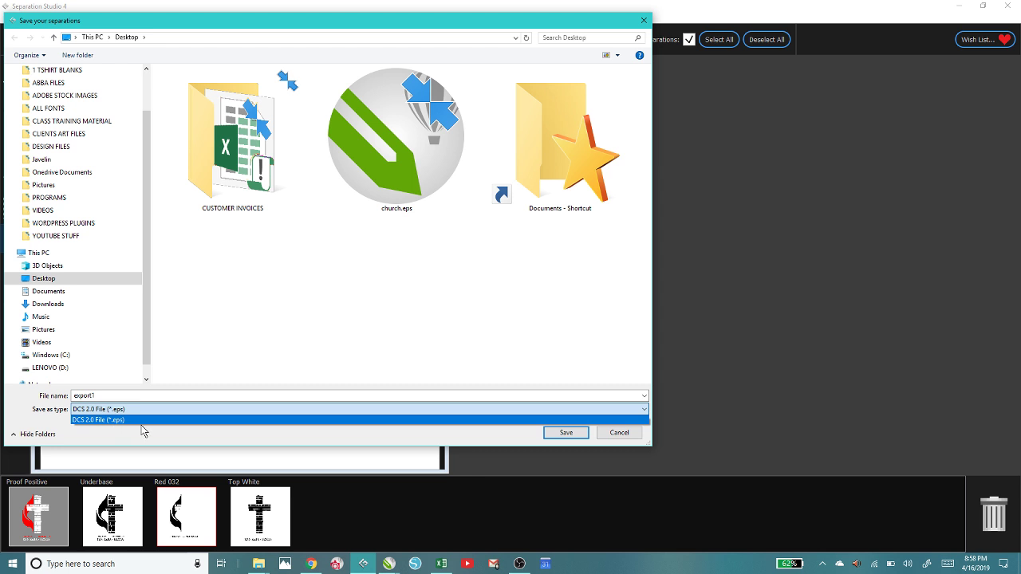
pyautogui.click(563, 436)
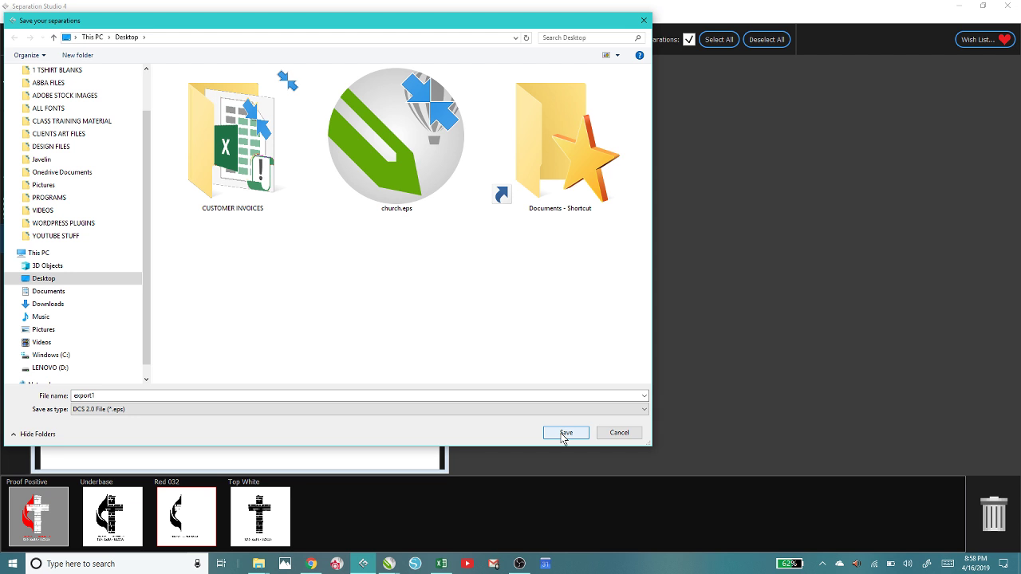
pyautogui.click(564, 434)
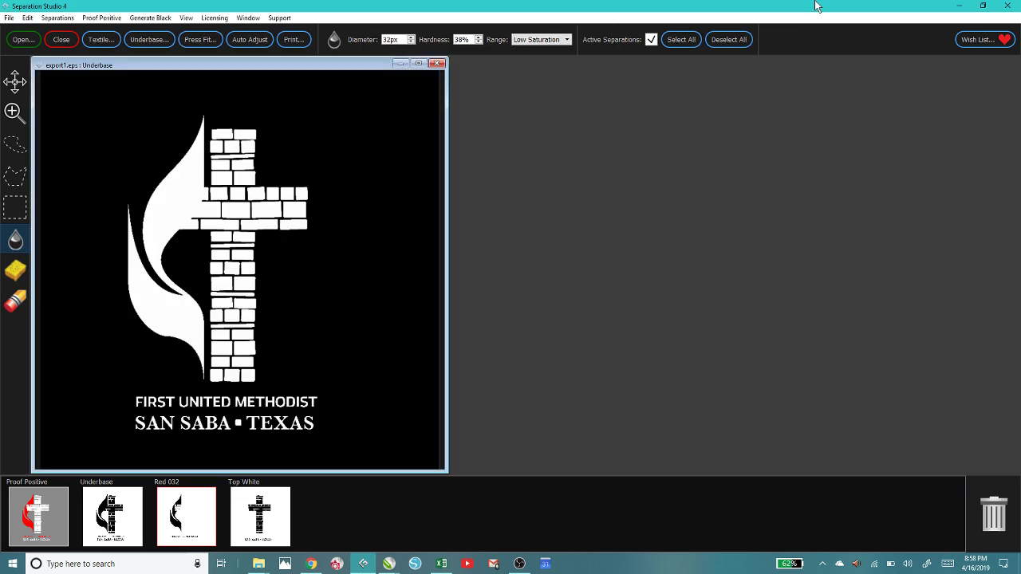
# Save a copy of the separations to the Desktop as a Photoshop PSD file named saveas1.
pyautogui.click(24, 18)
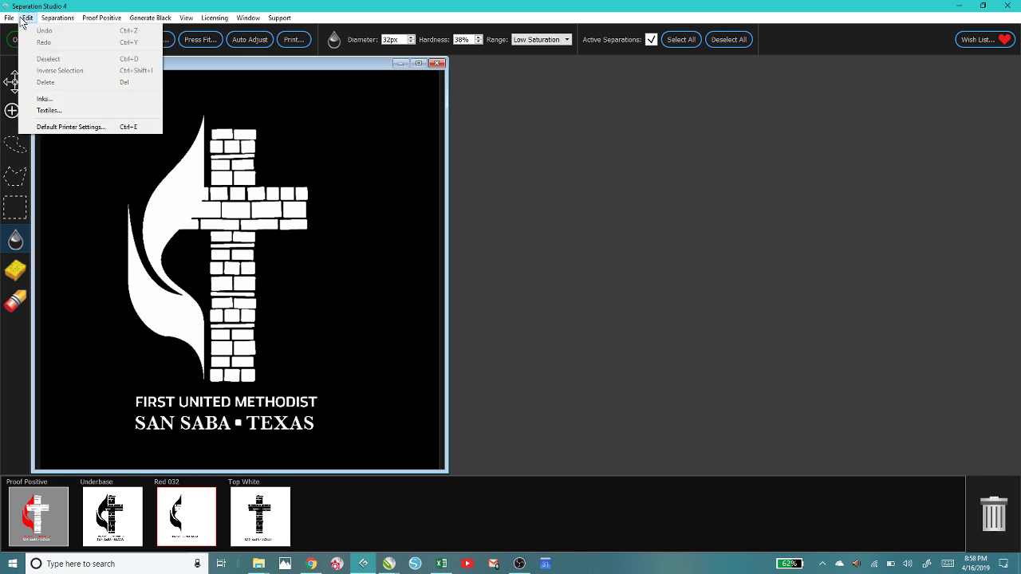
pyautogui.click(5, 19)
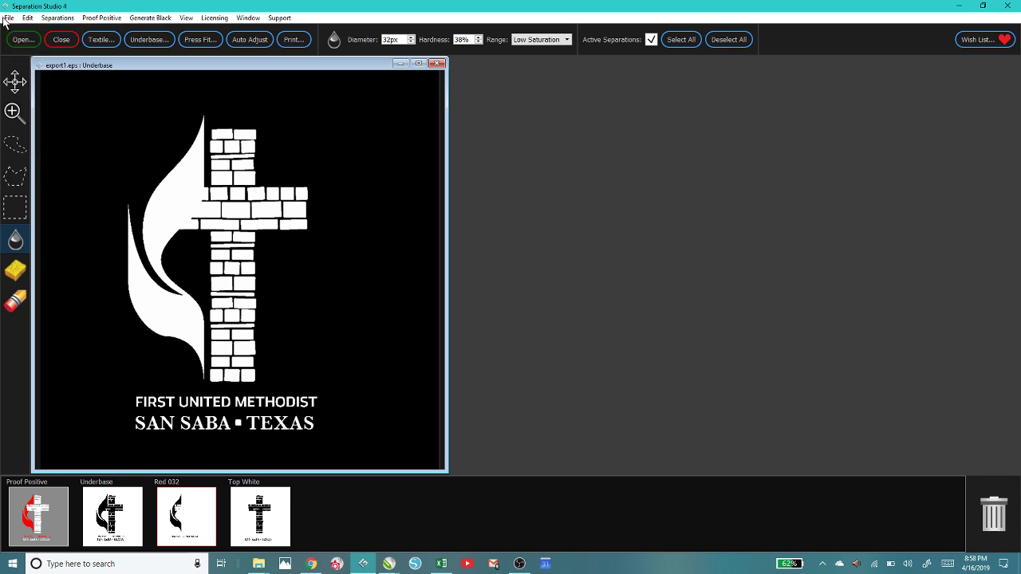
pyautogui.click(9, 20)
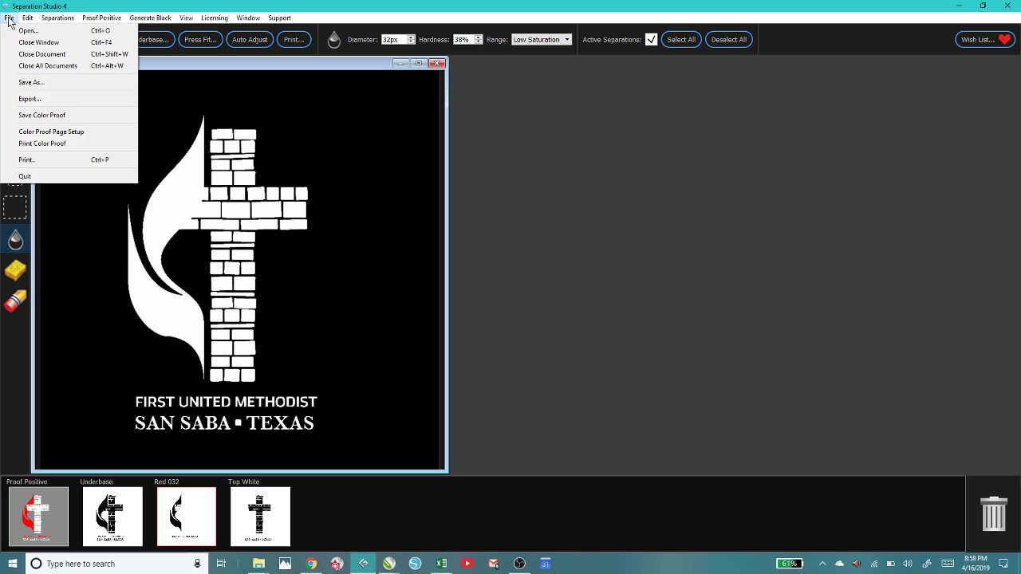
pyautogui.click(27, 85)
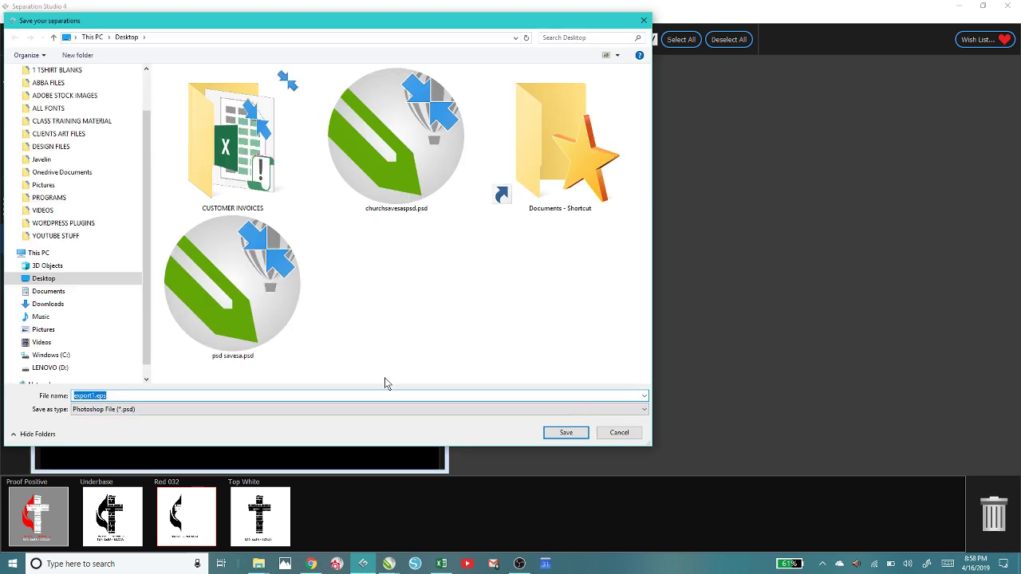
pyautogui.click(110, 395)
pyautogui.moveTo(110, 395); pyautogui.dragTo(34, 397)
pyautogui.write('savesa')
pyautogui.press('BackSpace')
pyautogui.write('saveas1')
pyautogui.click(142, 409)
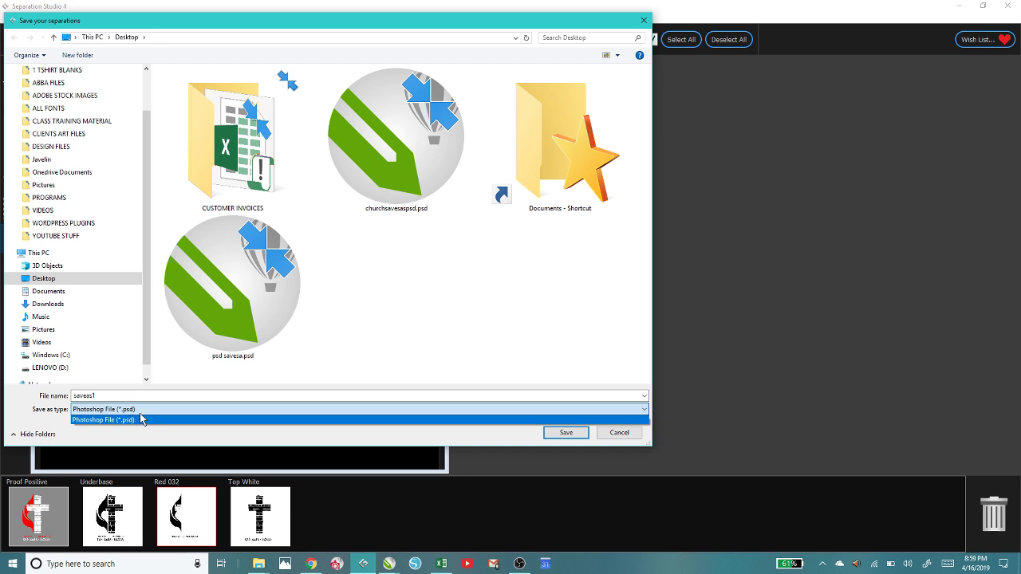
pyautogui.click(569, 435)
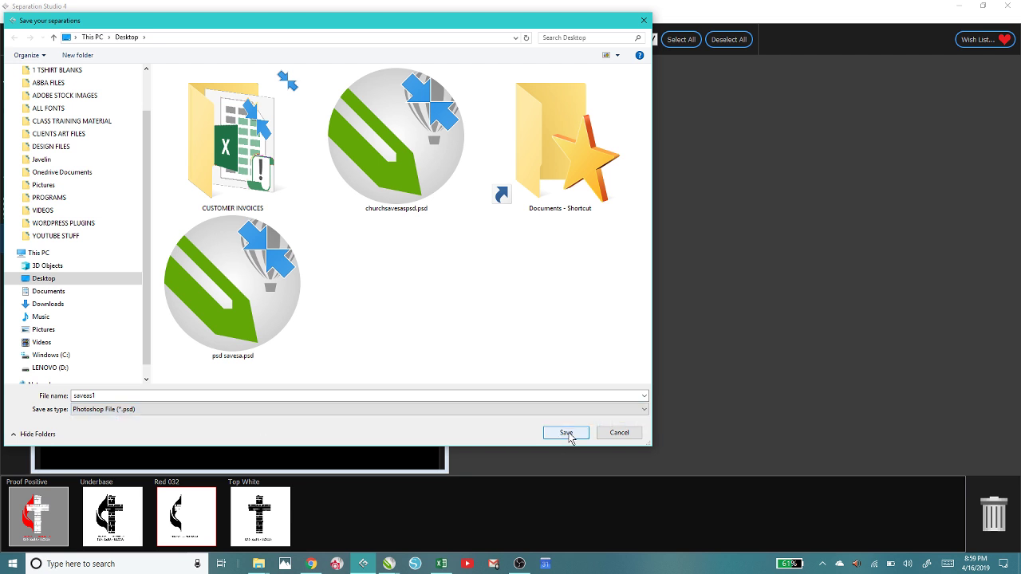
pyautogui.click(567, 435)
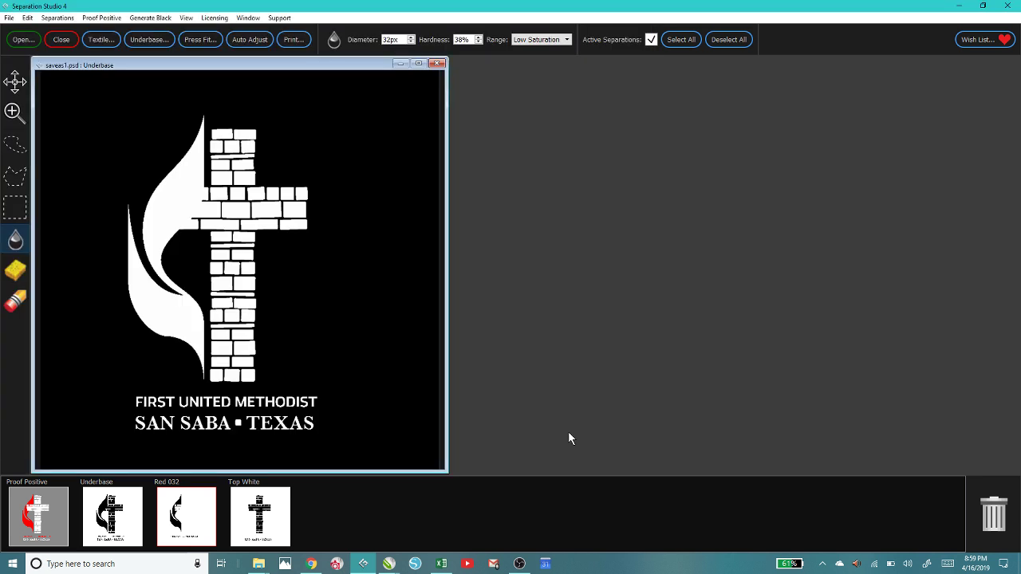
# Switch to CorelDRAW's Untitled-5 document, create a new blank document, and return to the desktop.
pyautogui.click(960, 8)
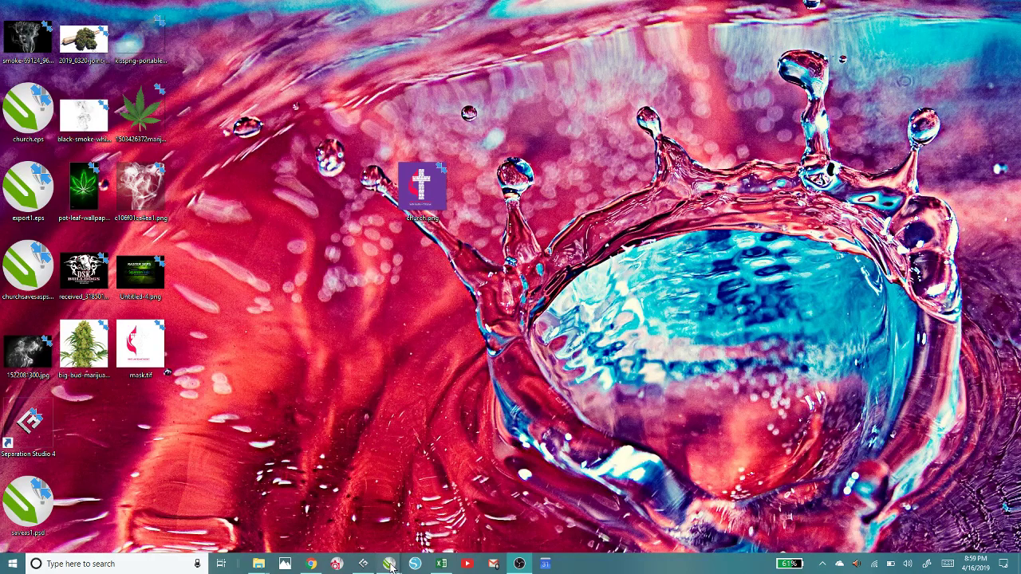
pyautogui.moveTo(389, 564)
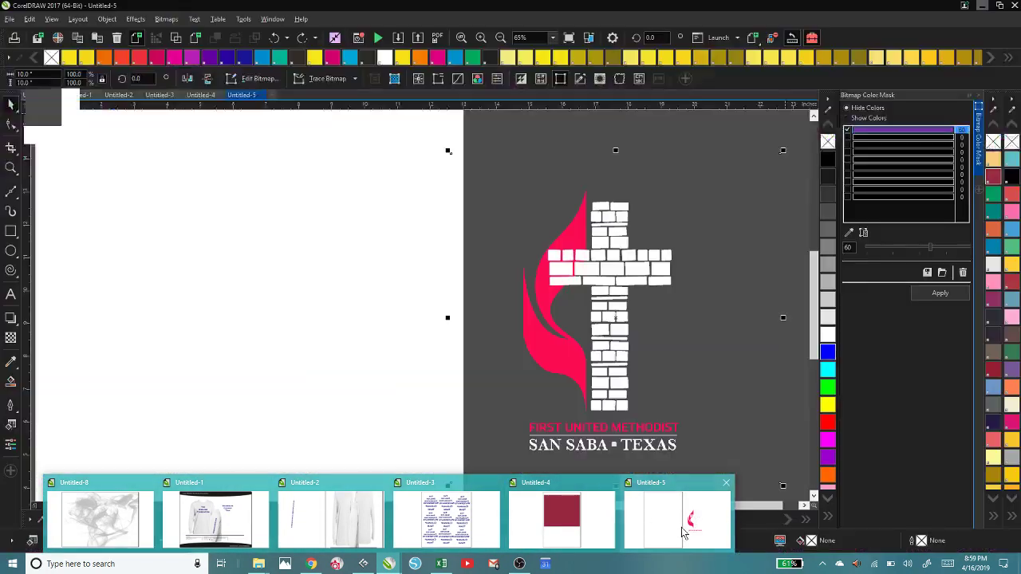
pyautogui.click(679, 527)
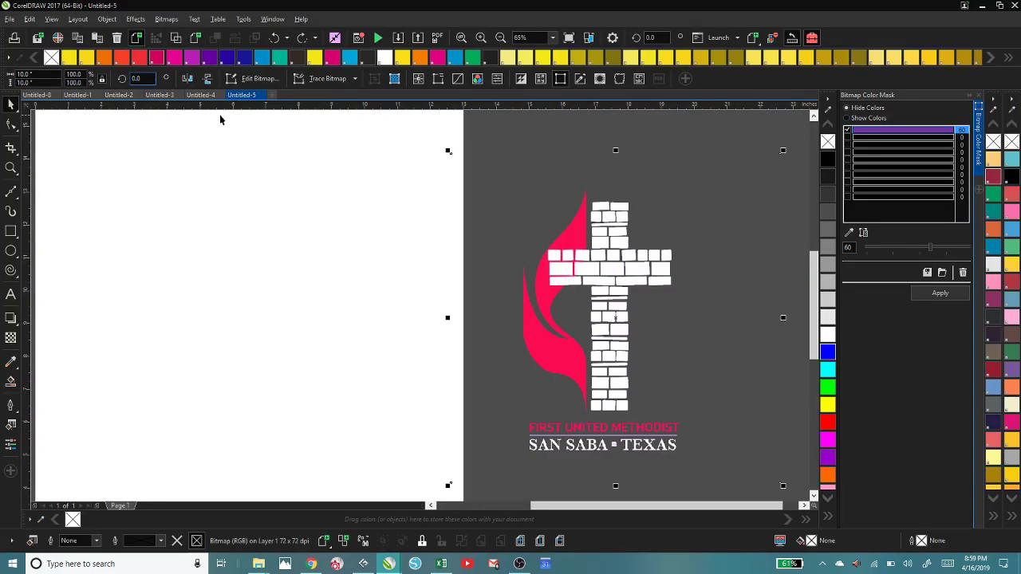
pyautogui.click(274, 96)
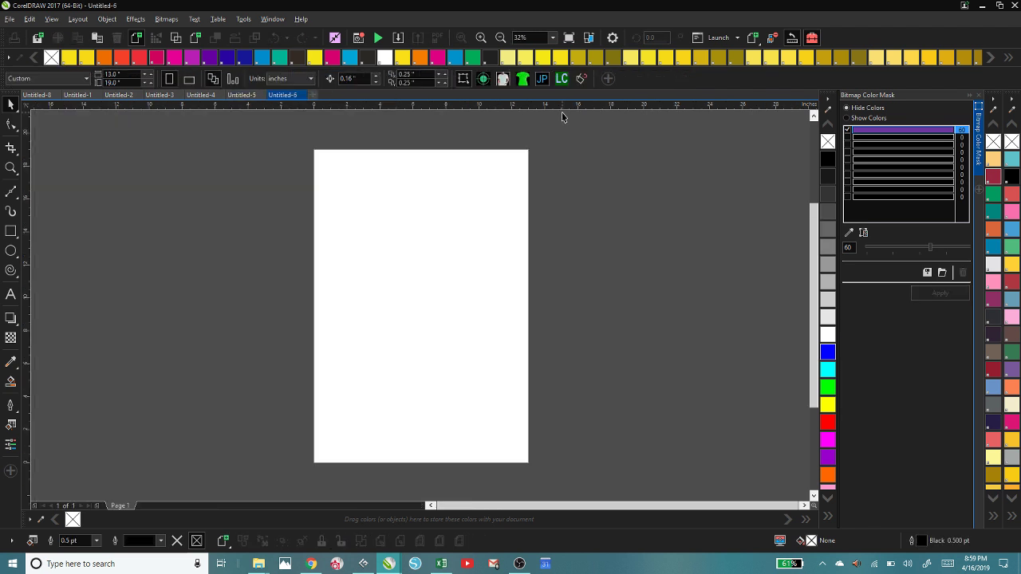
pyautogui.click(978, 6)
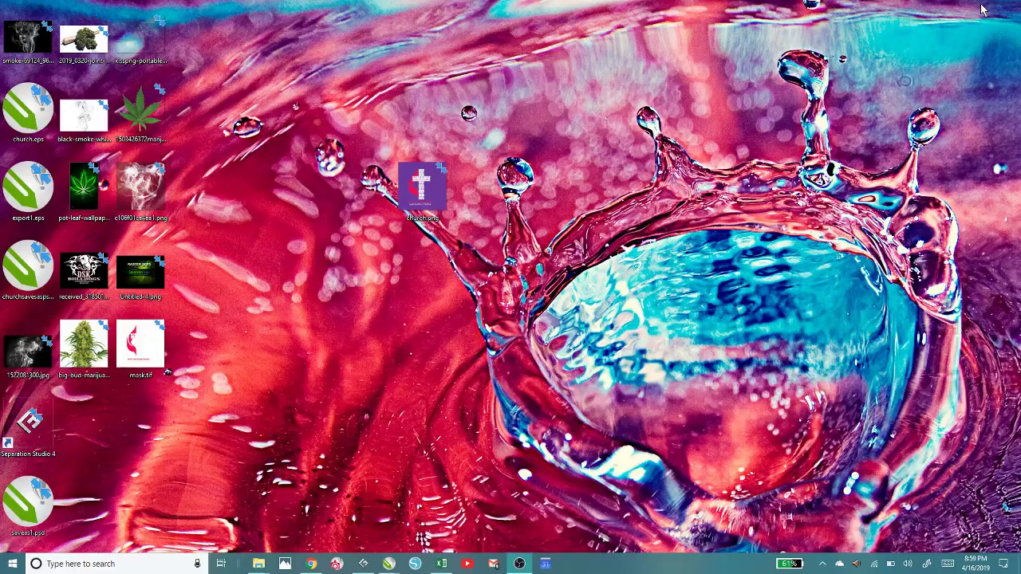
# Open export1.eps from the desktop in CorelDRAW, importing it as editable with text as curves, for a close look at the artwork.
pyautogui.doubleClick(22, 195)
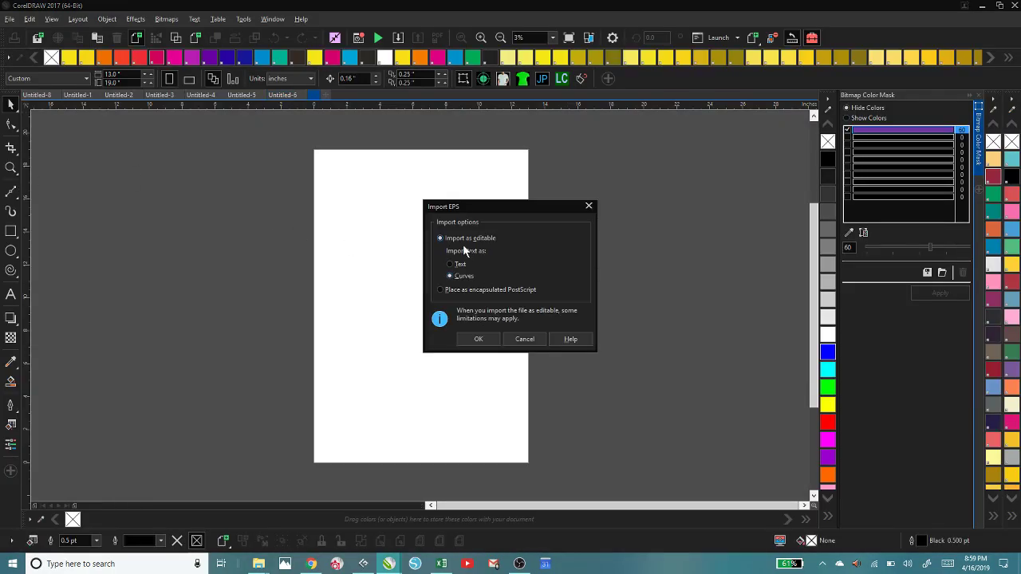
pyautogui.click(478, 340)
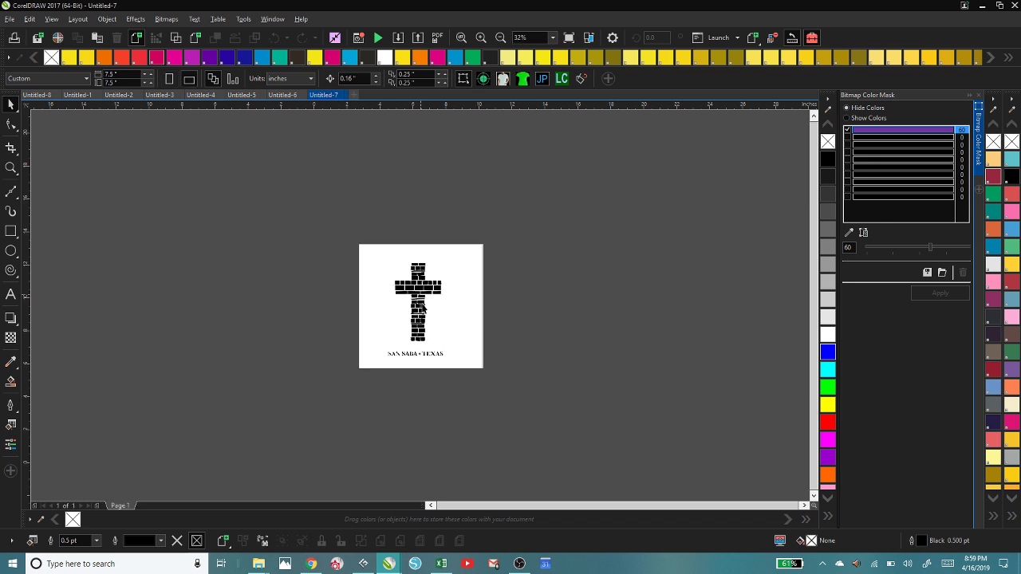
pyautogui.click(480, 38)
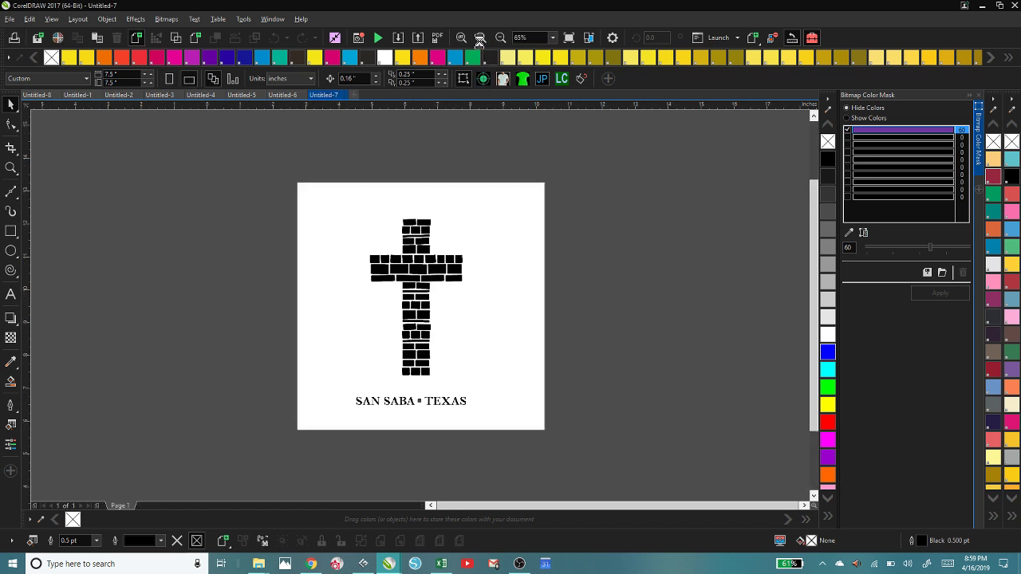
pyautogui.click(480, 38)
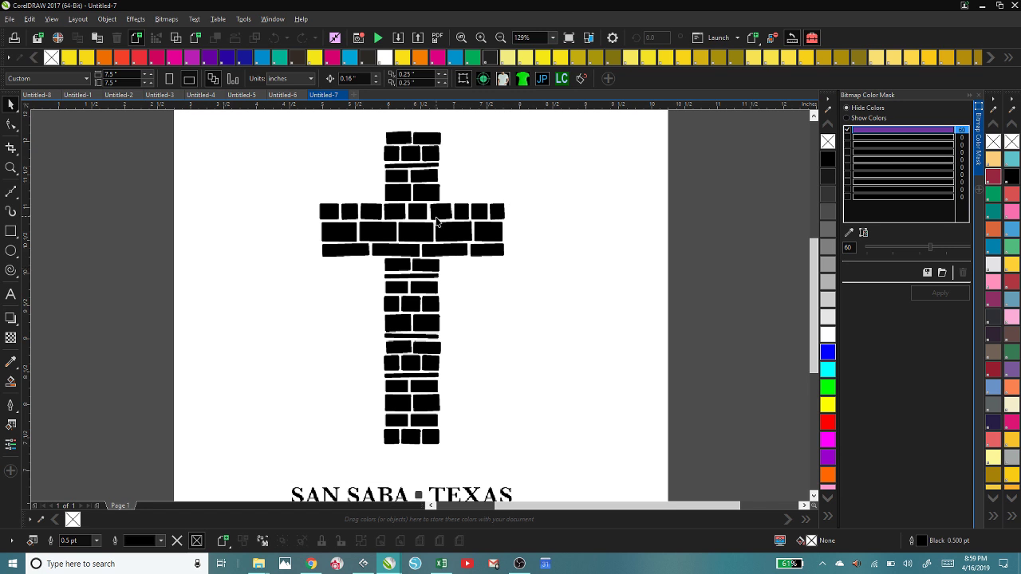
# Spread the imported plates apart, placing the flame plate and the San Saba cross plate on opposite sides of the combined underbase plate.
pyautogui.click(501, 38)
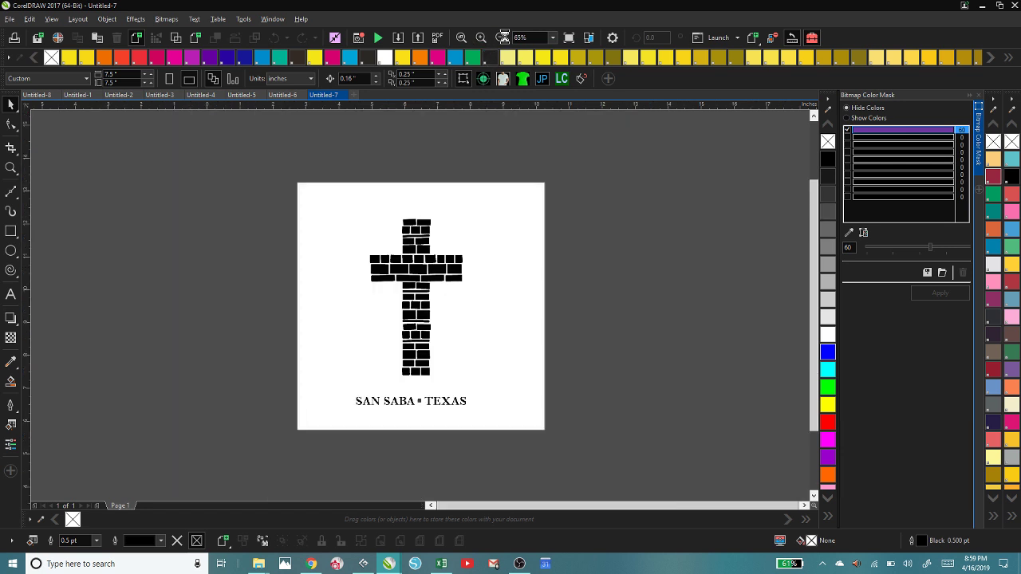
pyautogui.click(450, 193)
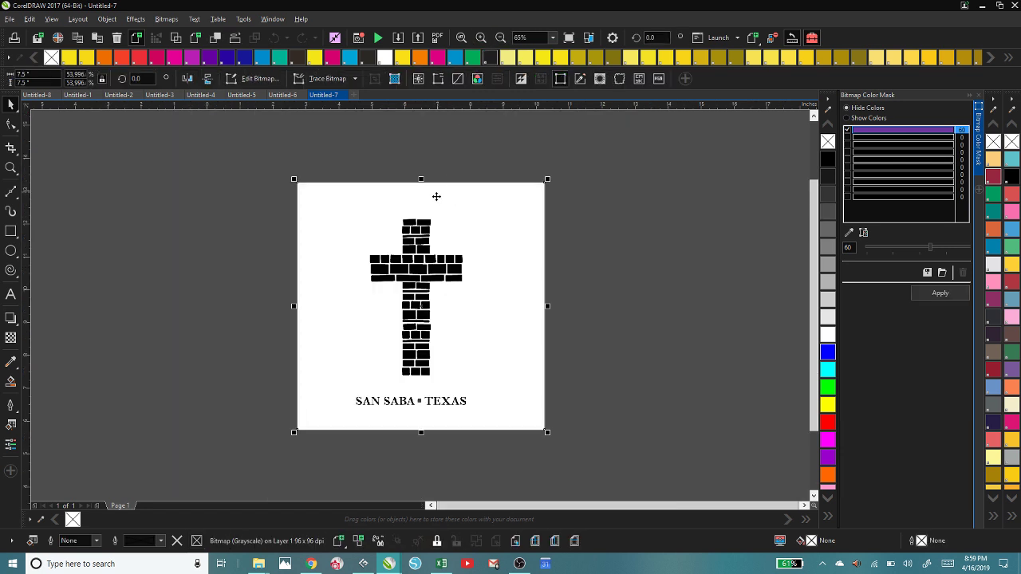
pyautogui.moveTo(431, 202); pyautogui.dragTo(705, 212)
pyautogui.click(417, 259)
pyautogui.moveTo(417, 259); pyautogui.dragTo(161, 266)
pyautogui.moveTo(370, 297); pyautogui.dragTo(403, 329)
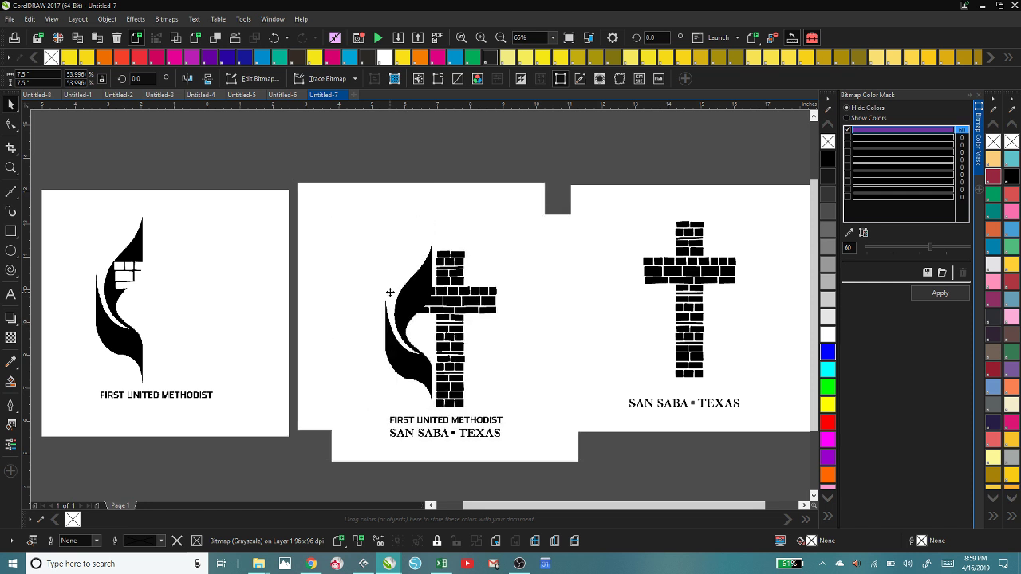
pyautogui.moveTo(390, 292); pyautogui.dragTo(351, 261)
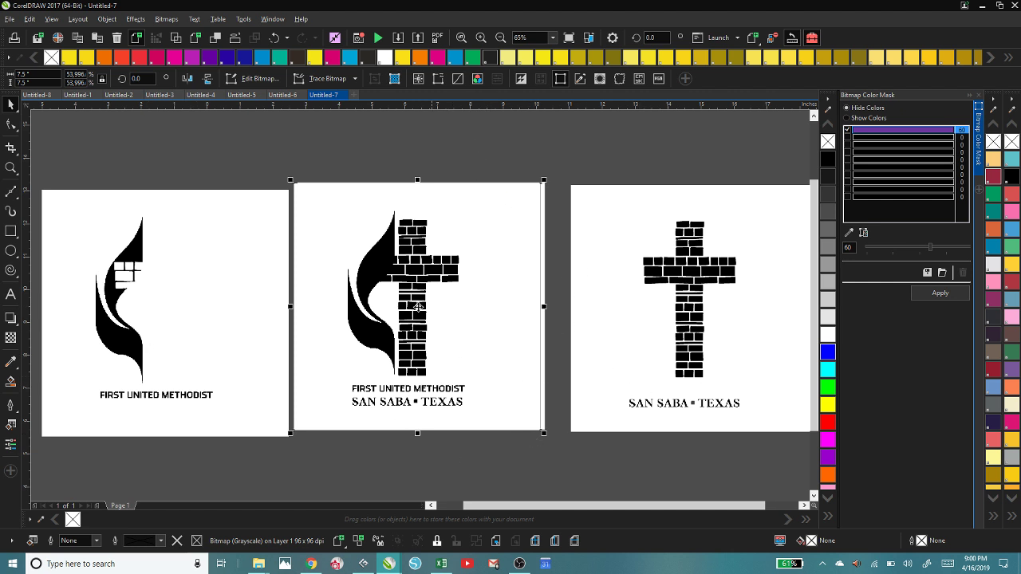
# Add a second page to the document, return to Page 1 and centre the combined flame-and-cross plate on it.
pyautogui.click(96, 505)
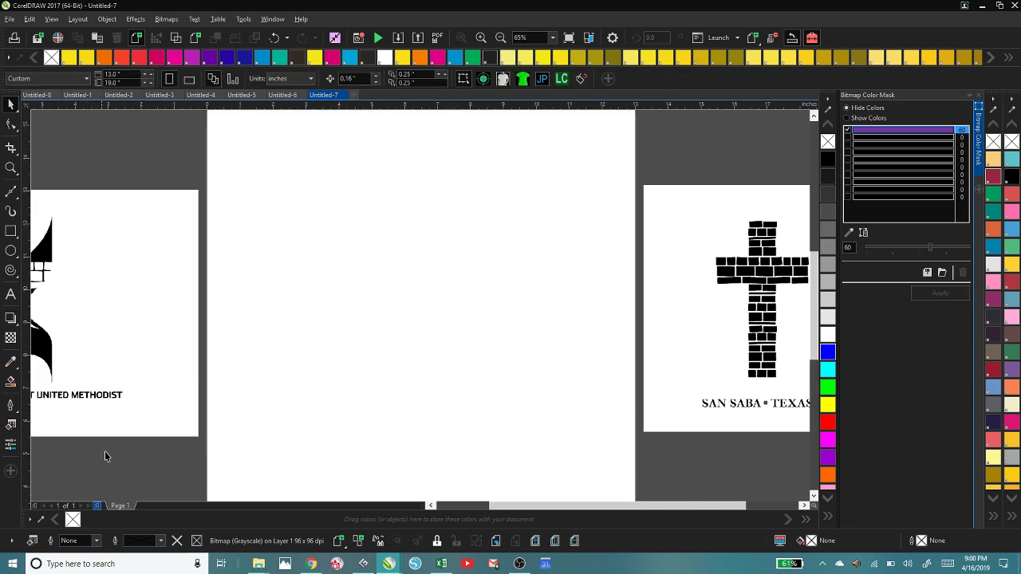
pyautogui.click(500, 38)
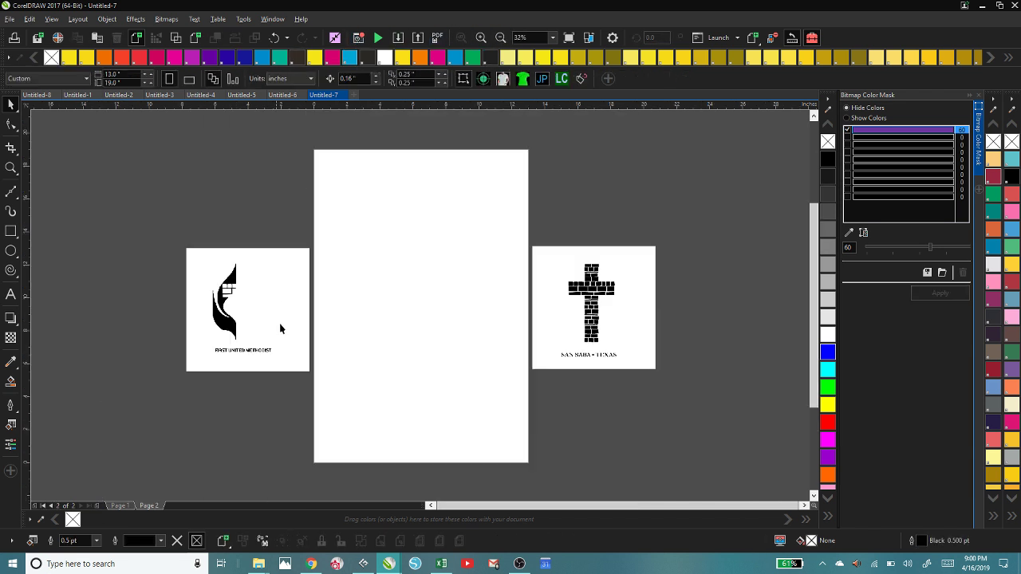
pyautogui.click(119, 506)
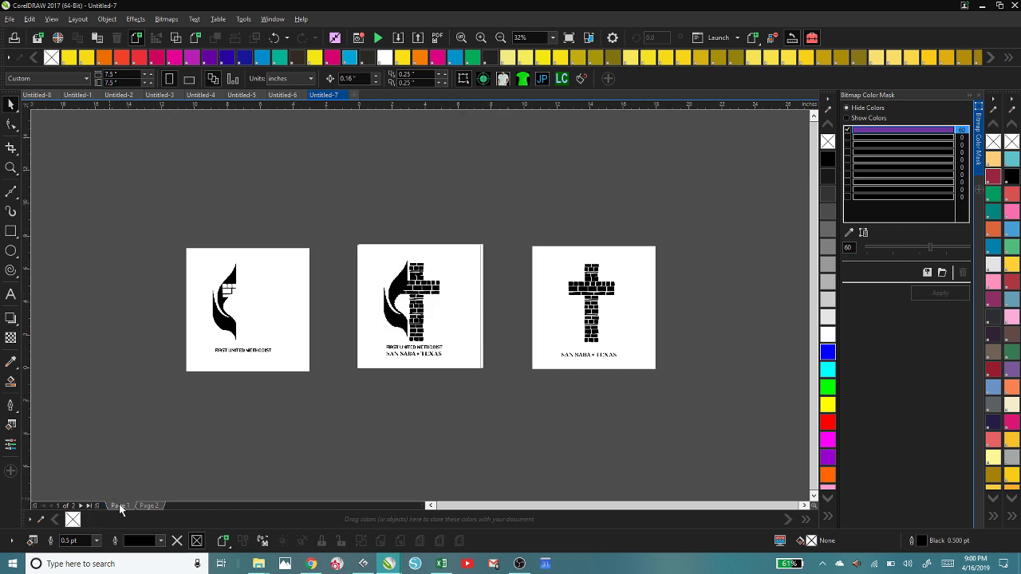
pyautogui.click(398, 275)
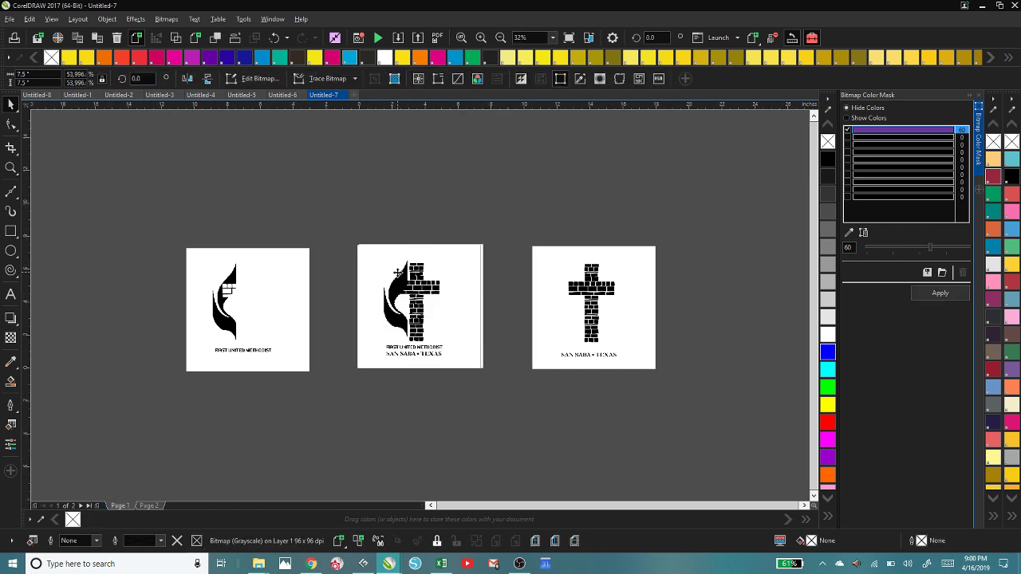
pyautogui.moveTo(400, 275); pyautogui.dragTo(408, 279)
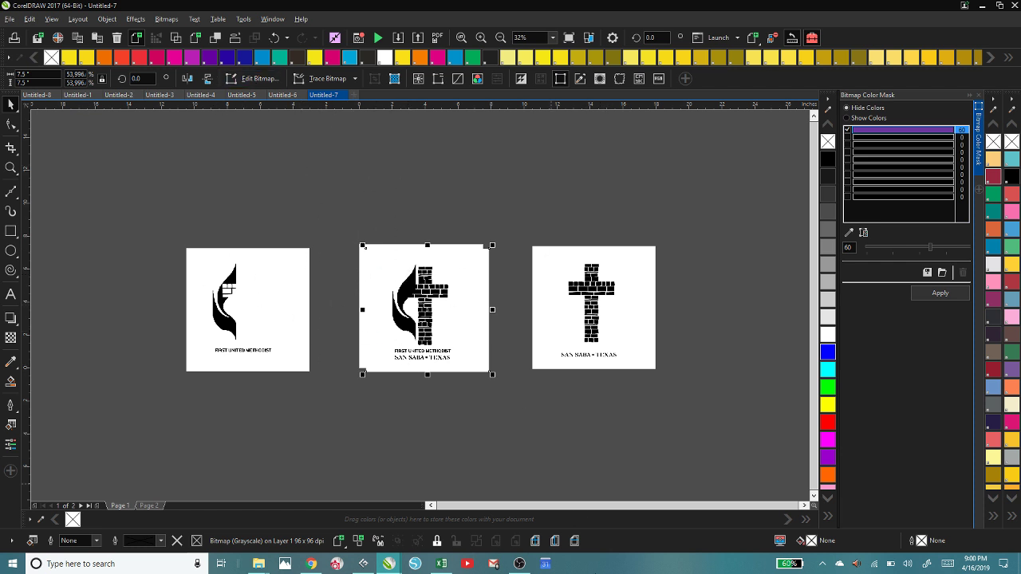
pyautogui.click(534, 542)
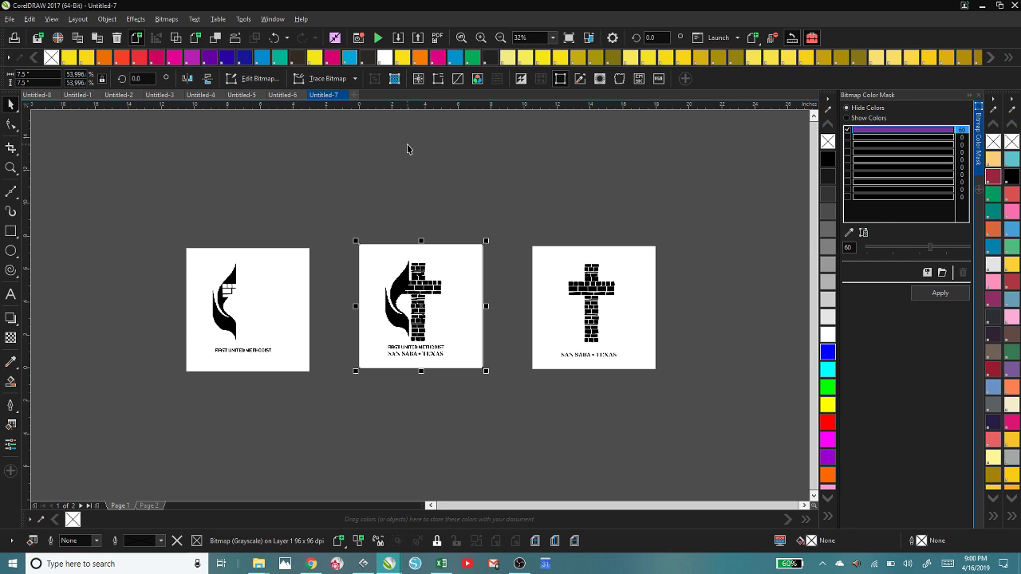
# Open saveas1.psd from the desktop in CorelDRAW and inspect the flame, cross and lettering close up.
pyautogui.click(982, 6)
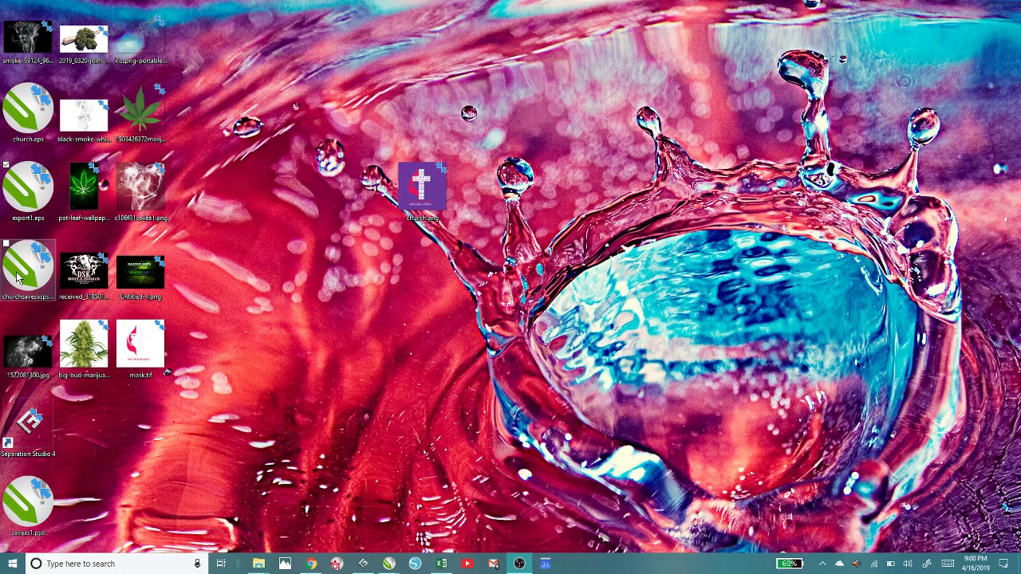
pyautogui.doubleClick(22, 506)
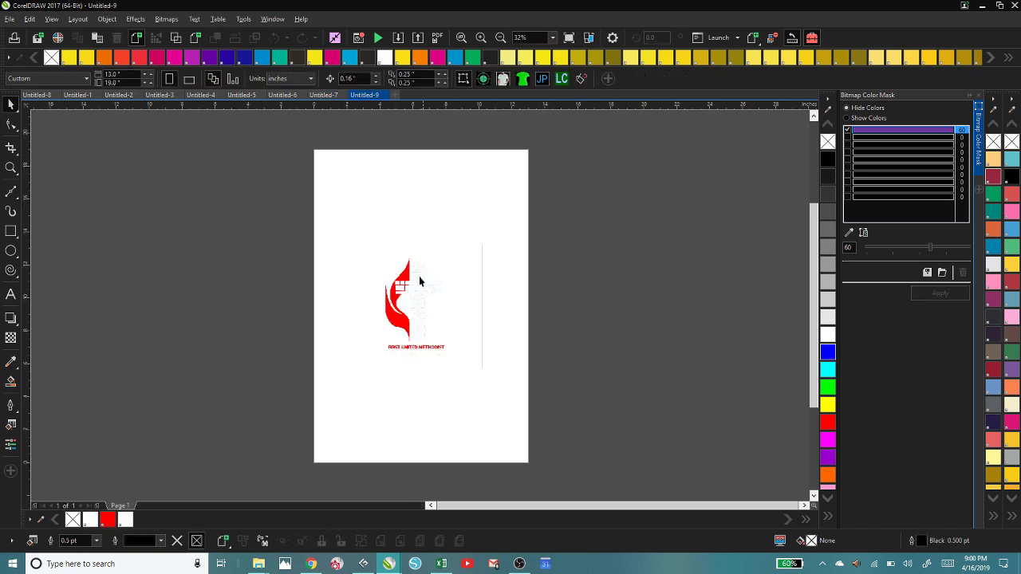
pyautogui.click(481, 37)
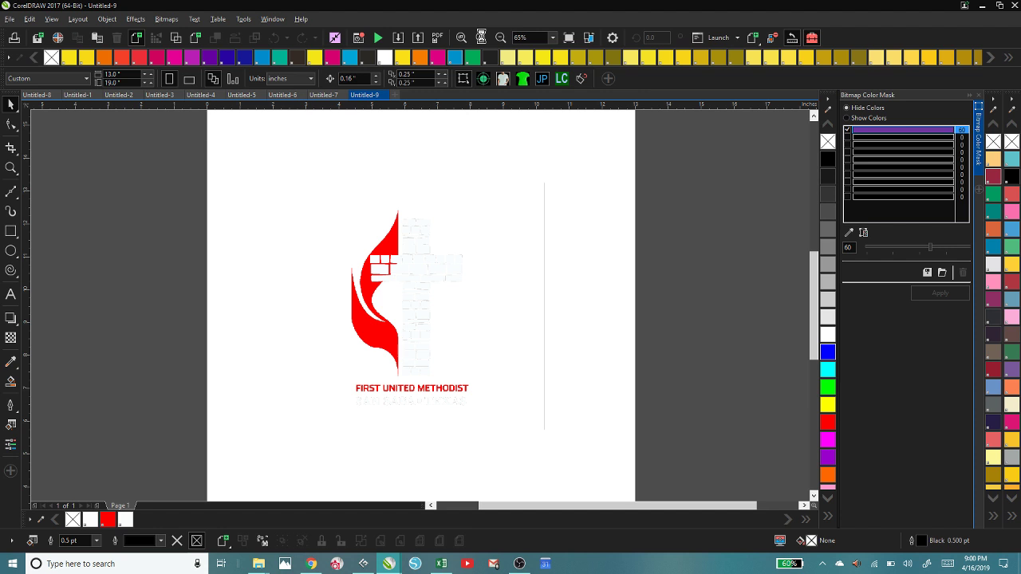
pyautogui.click(481, 38)
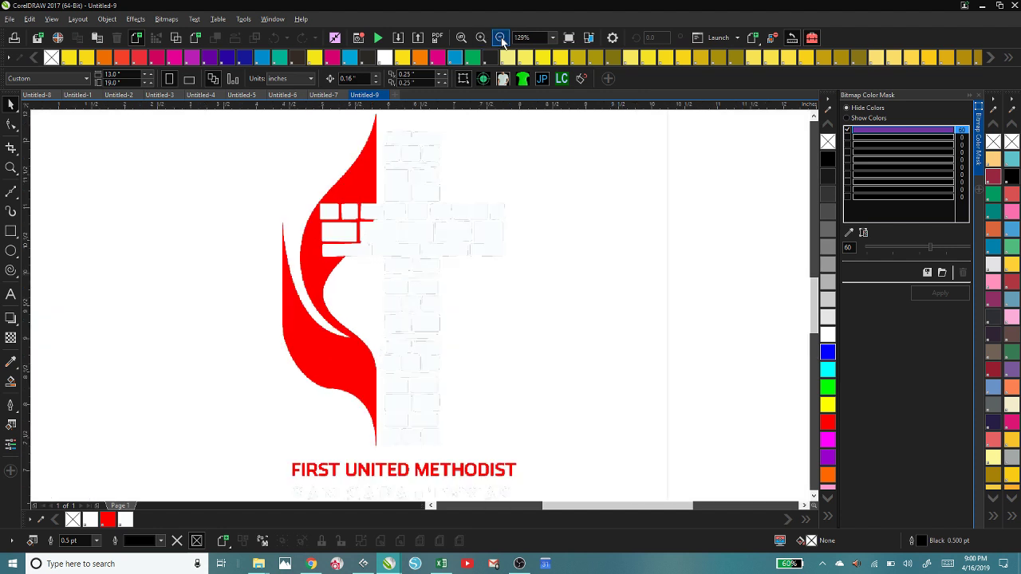
pyautogui.click(501, 38)
pyautogui.click(500, 38)
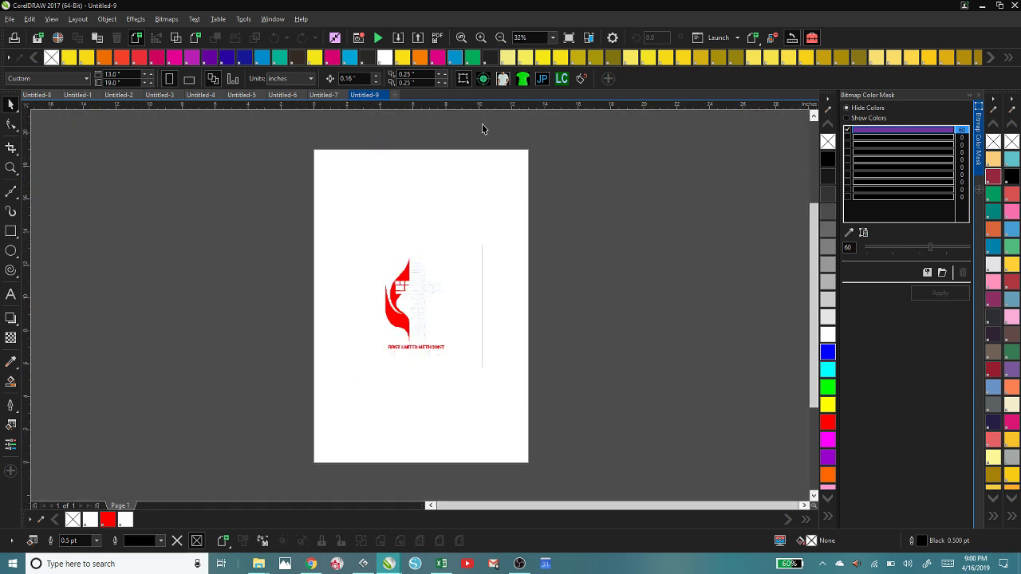
# Move the artwork off the page onto the dark pasteboard to inspect its white areas, and move it back onto the page.
pyautogui.click(411, 279)
pyautogui.moveTo(411, 289); pyautogui.dragTo(606, 278)
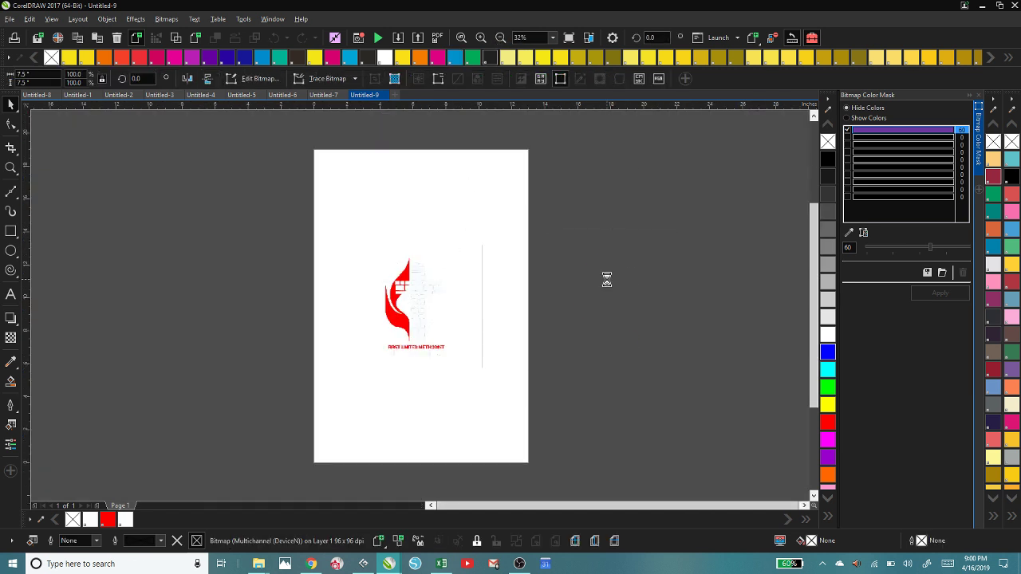
pyautogui.click(623, 449)
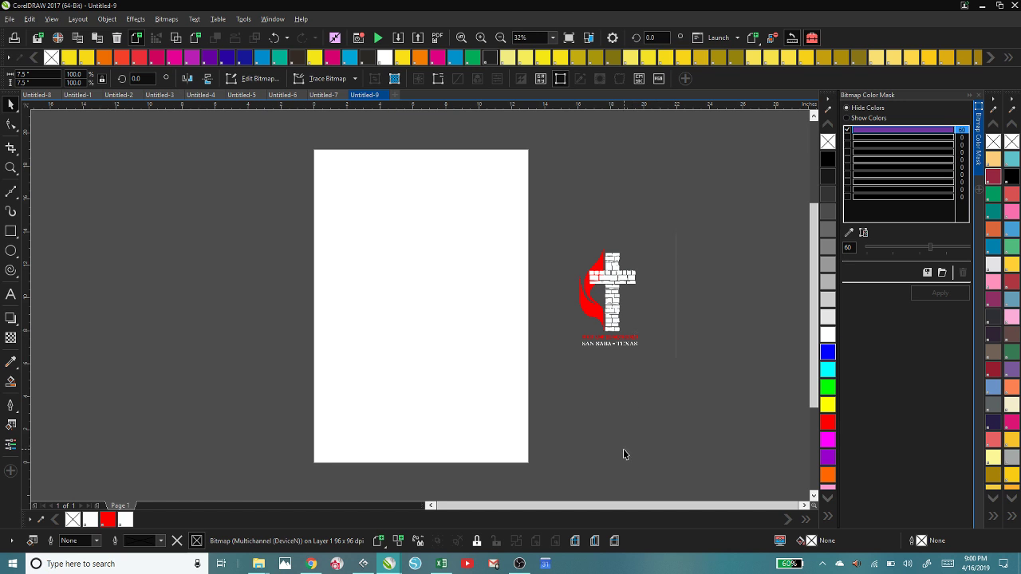
pyautogui.click(611, 281)
pyautogui.click(574, 277)
pyautogui.moveTo(574, 278); pyautogui.dragTo(386, 270)
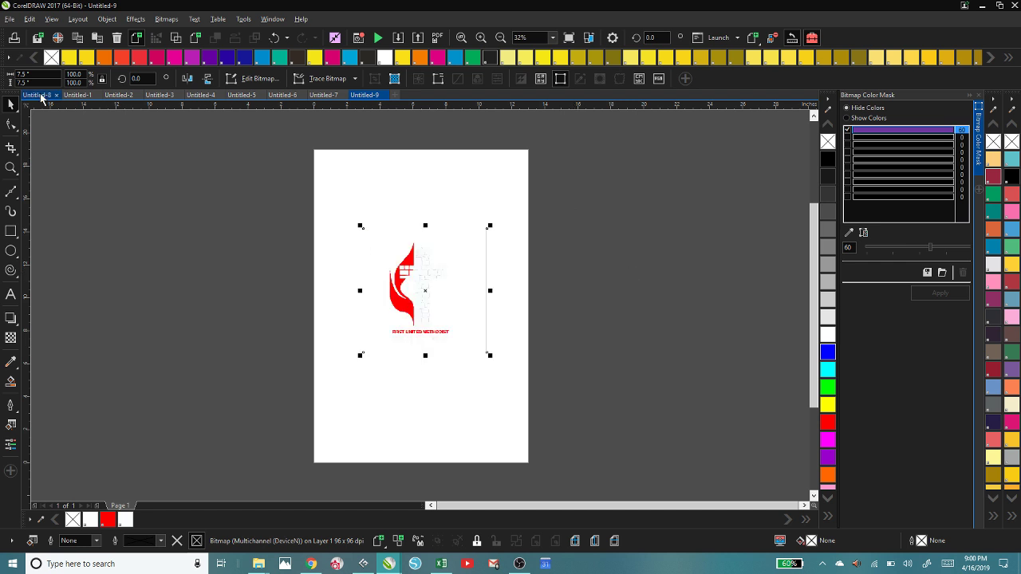
# Resize the artwork proportionally to 12 inches wide and centre it on the page.
pyautogui.moveTo(32, 74); pyautogui.dragTo(3, 82)
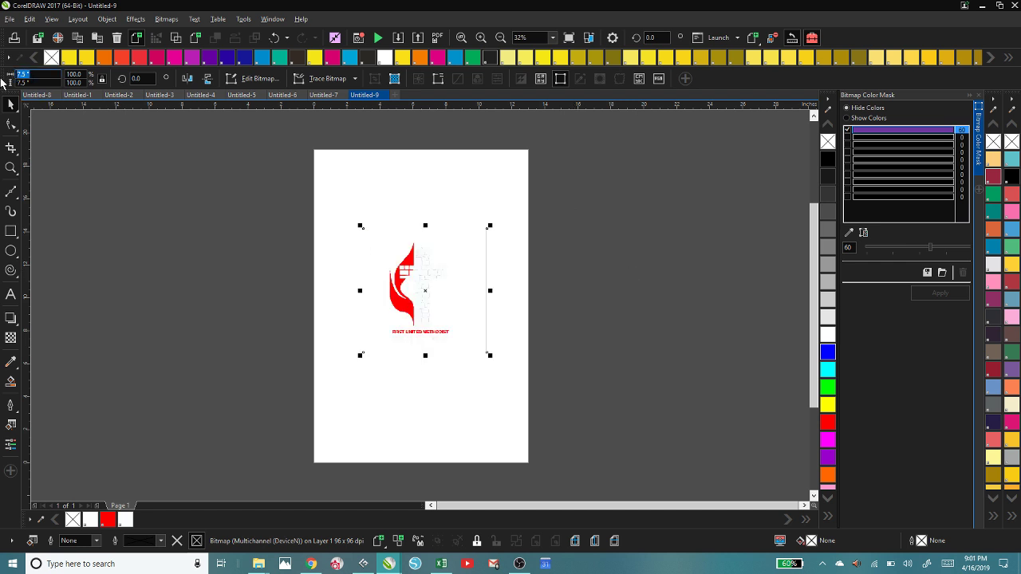
pyautogui.write('12')
pyautogui.press('Return')
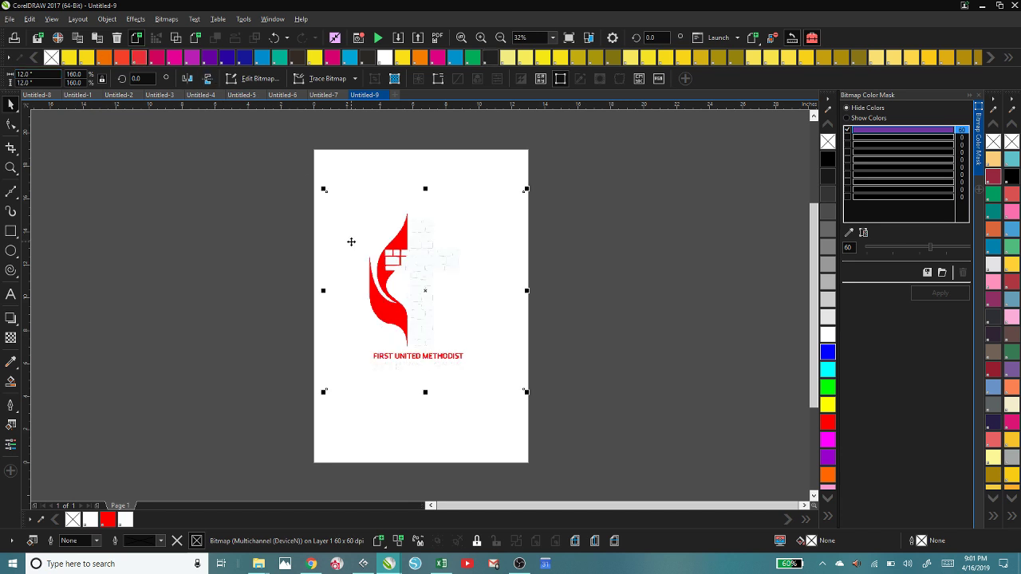
pyautogui.moveTo(407, 280); pyautogui.dragTo(403, 282)
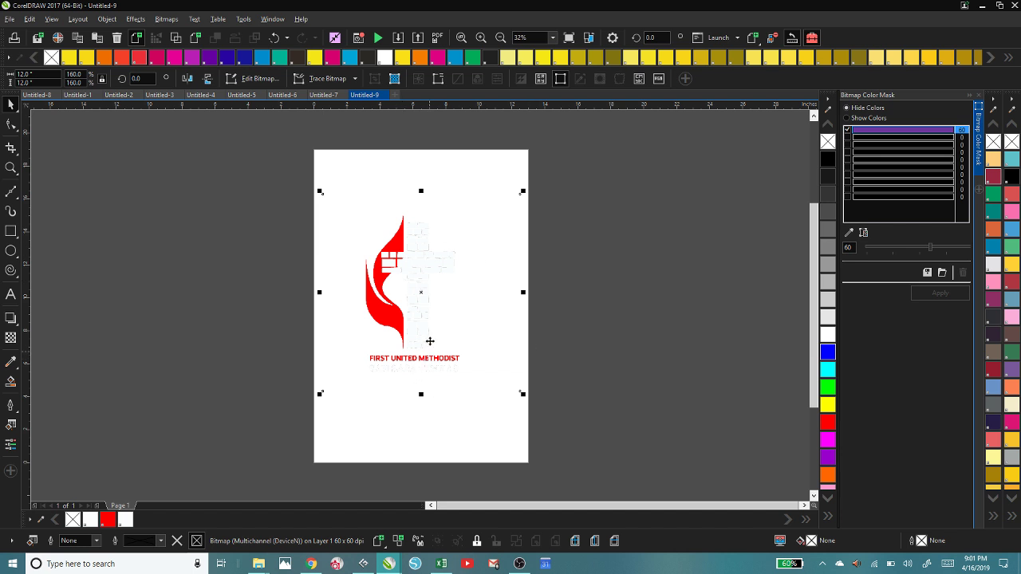
# Open the print setup, choose the EPSON Stylus Photo 1400 printer and set the output to print separations.
pyautogui.click(9, 18)
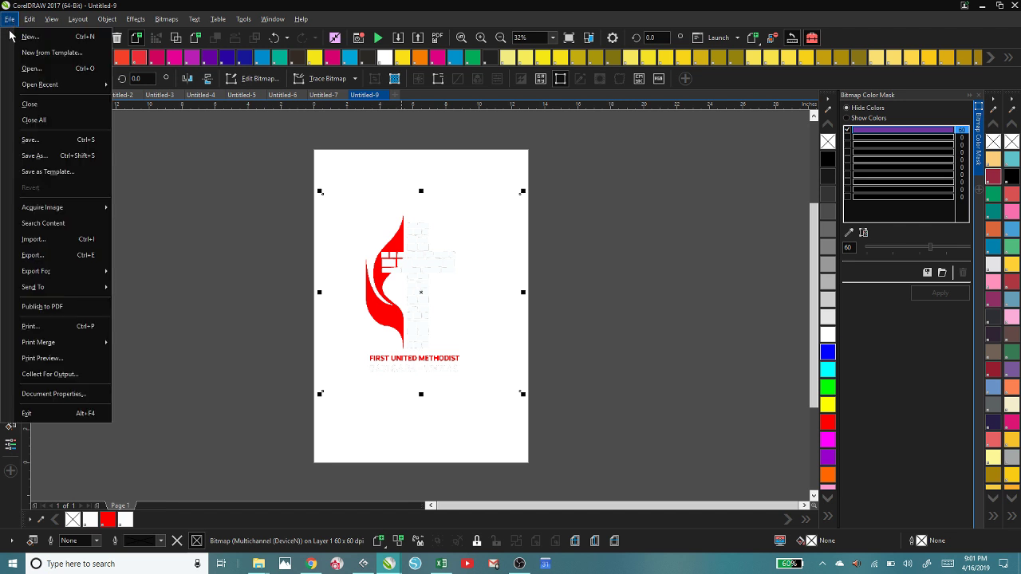
pyautogui.click(32, 326)
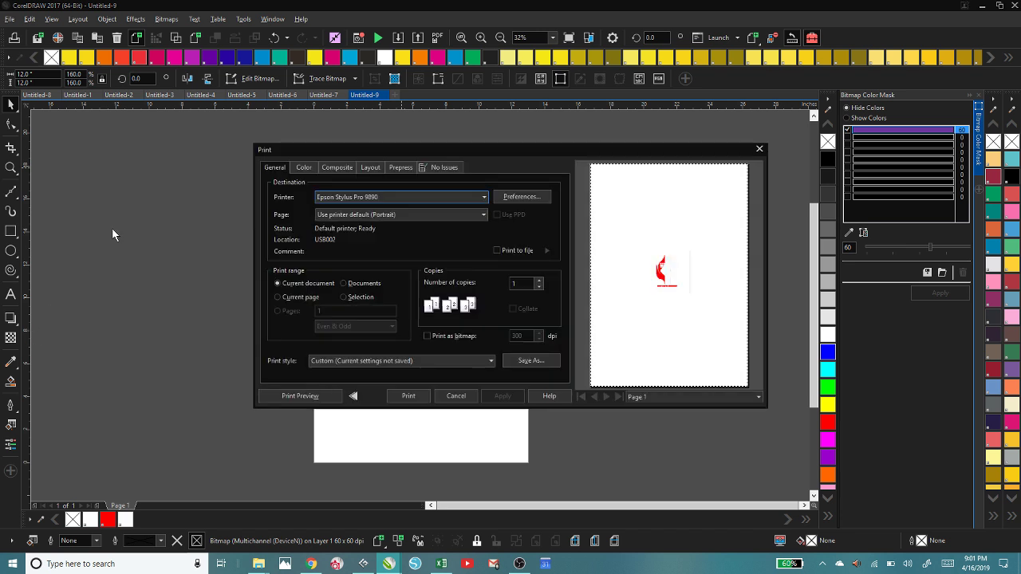
pyautogui.click(398, 202)
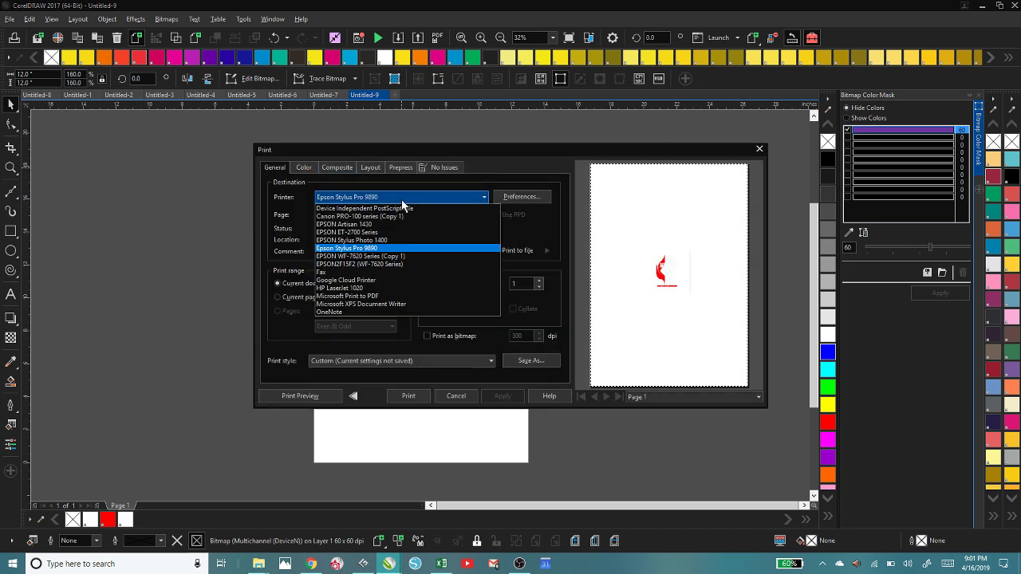
pyautogui.click(364, 240)
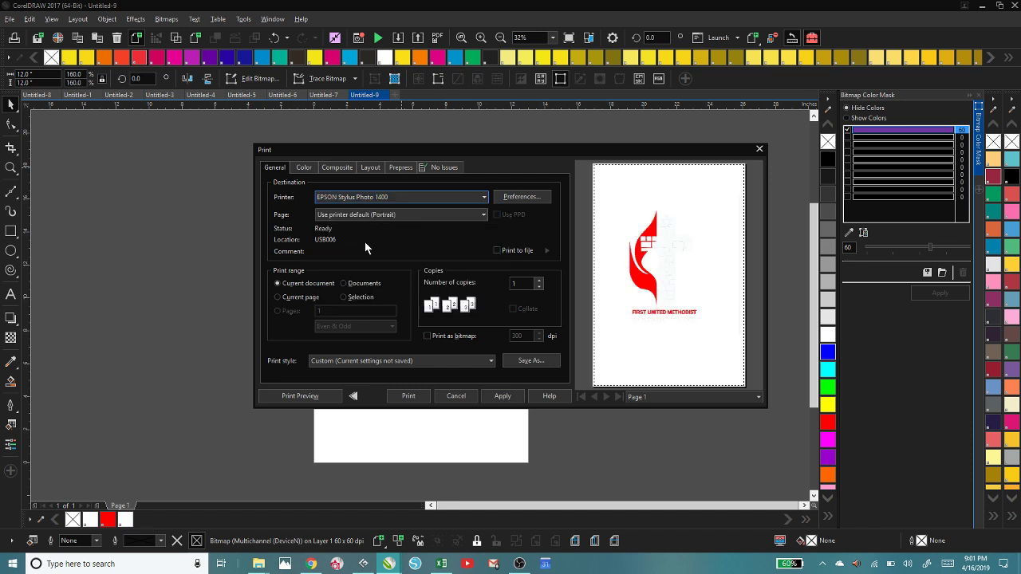
pyautogui.click(302, 168)
pyautogui.click(402, 198)
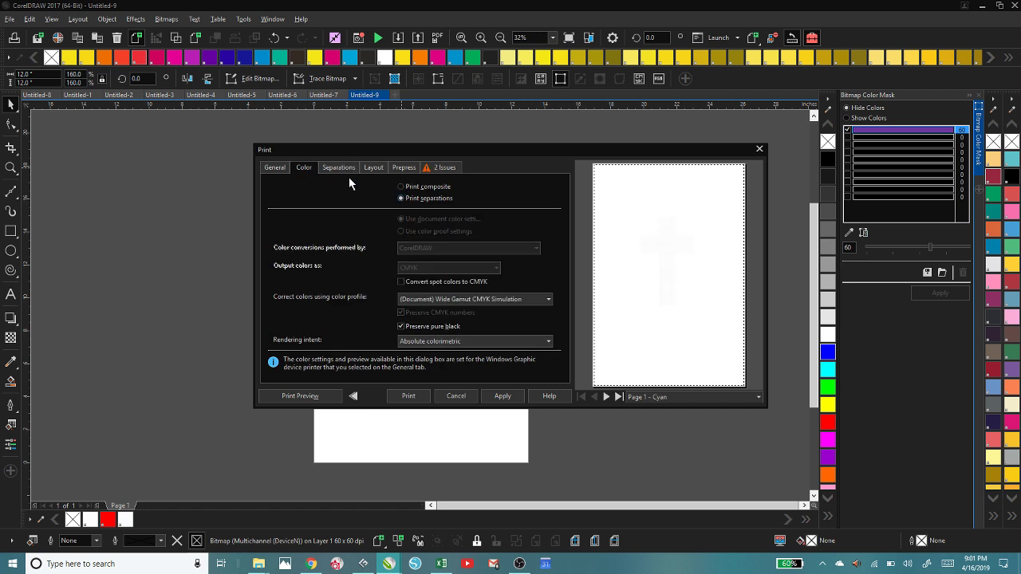
# Exclude the Cyan, Magenta, Yellow and Black plates from the separations to print, keeping only the spot colour plates.
pyautogui.click(329, 168)
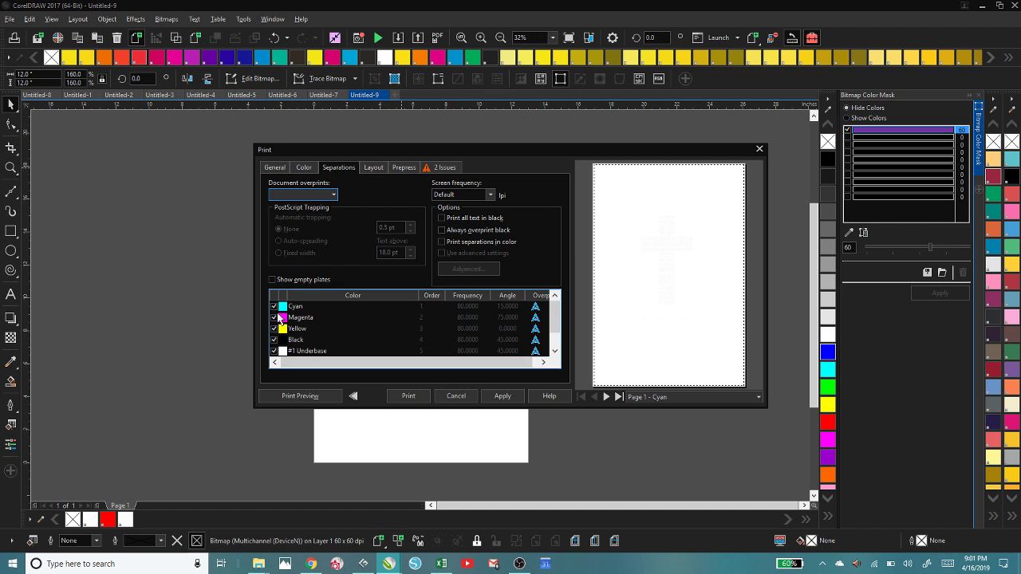
pyautogui.scroll(-1, 414, 355)
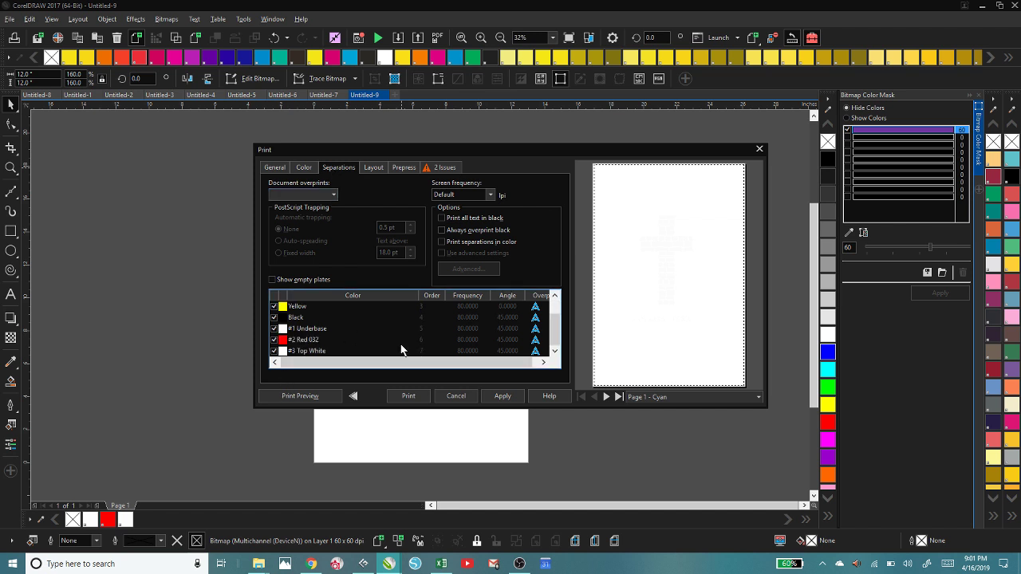
pyautogui.scroll(1, 393, 339)
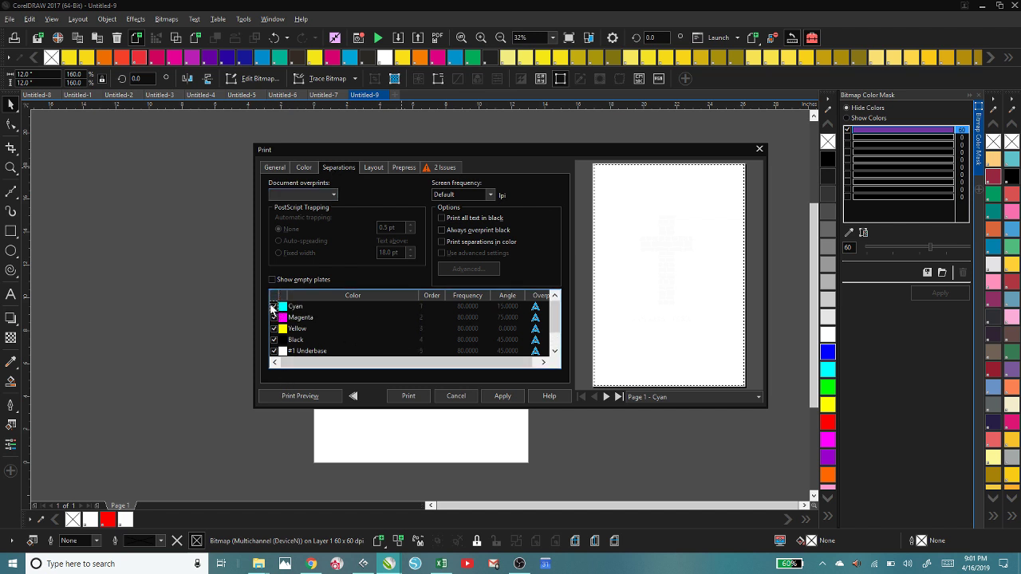
pyautogui.click(274, 307)
pyautogui.click(273, 317)
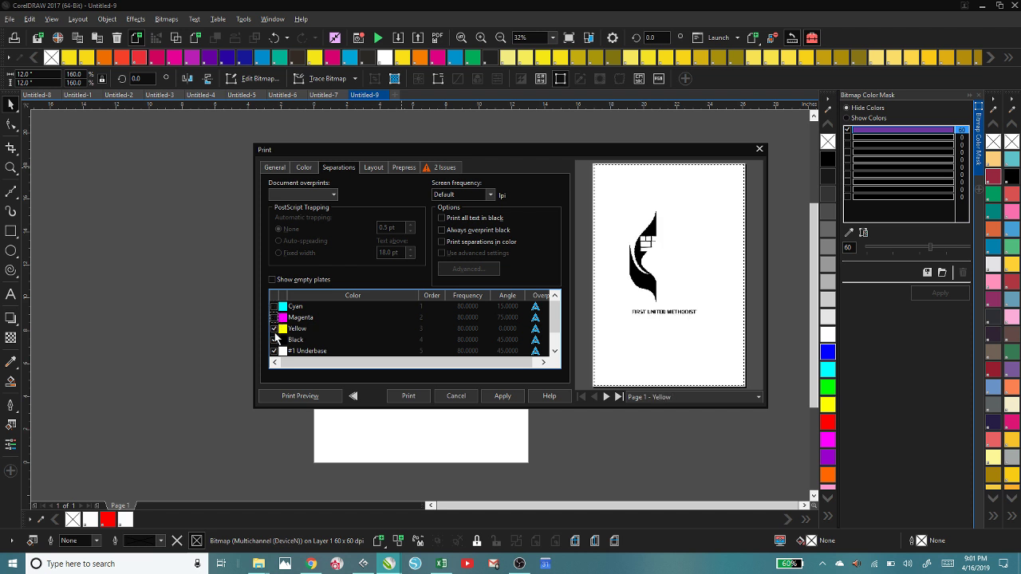
pyautogui.click(274, 329)
pyautogui.click(274, 340)
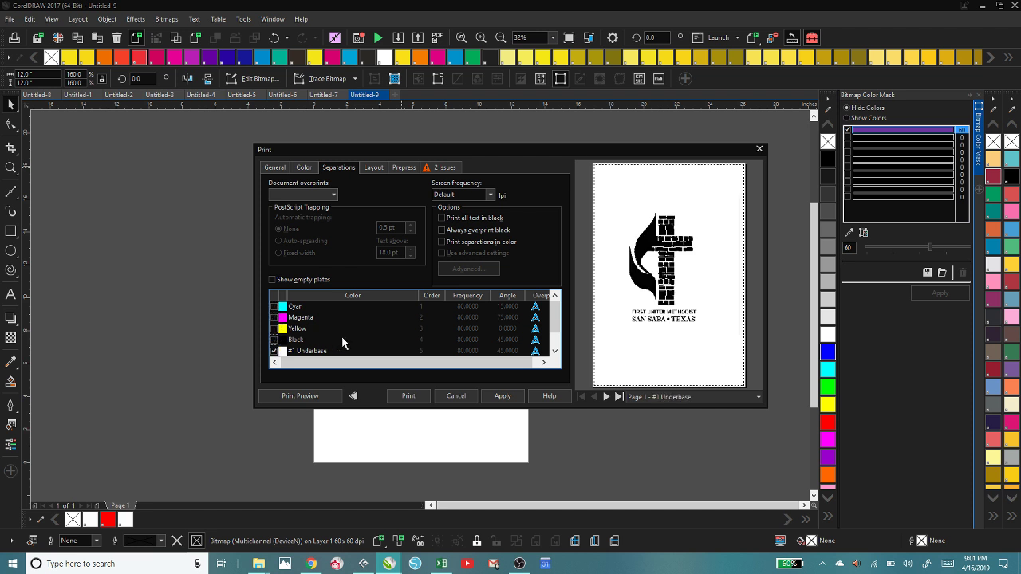
# Review the remaining spot plates in the print preview, from #1 Underbase through #2 Red 032 to #3 Top White.
pyautogui.scroll(-1, 343, 343)
pyautogui.scroll(-1, 345, 337)
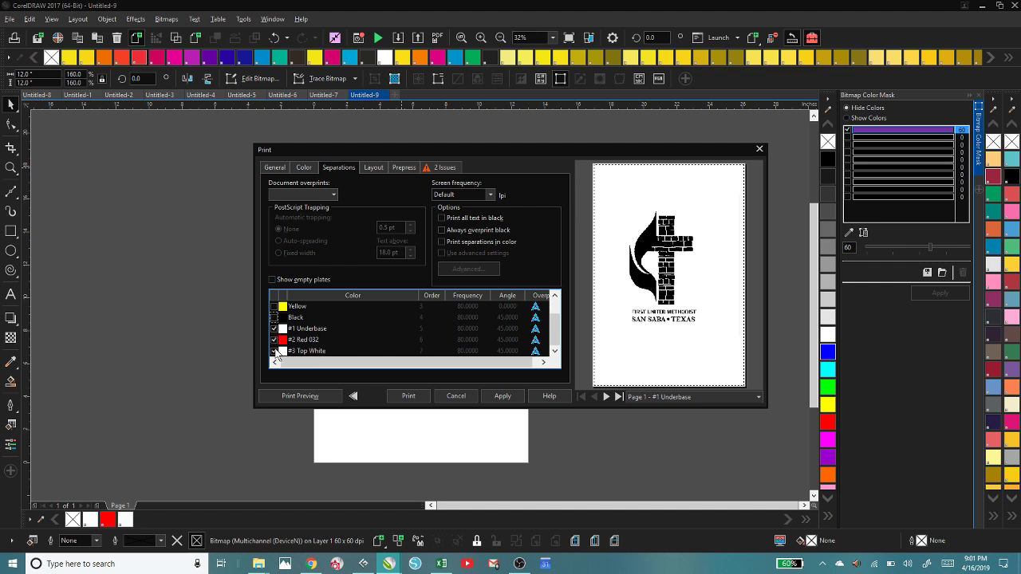
pyautogui.click(606, 397)
pyautogui.click(606, 396)
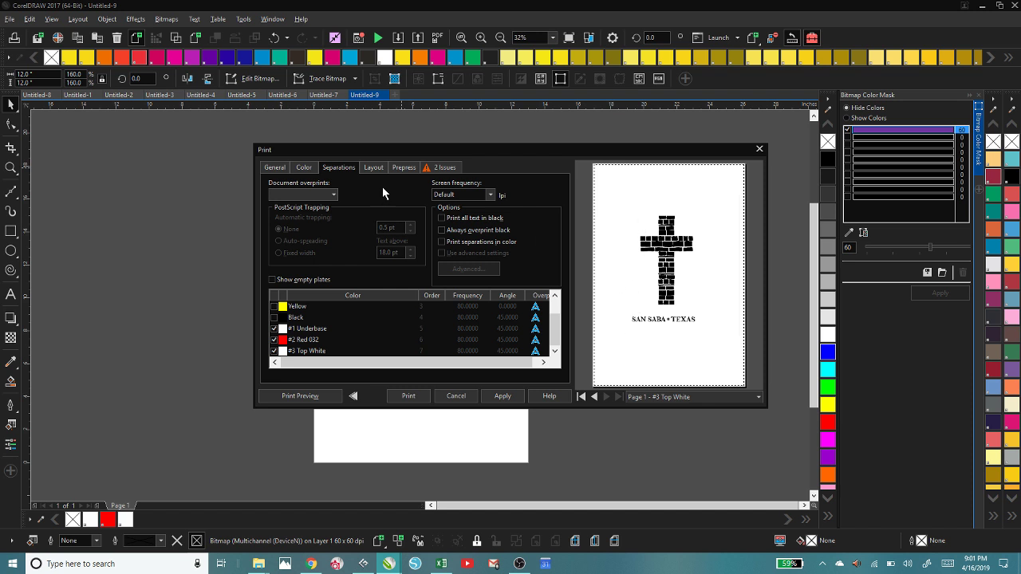
# Set prepress to omit crop/fold marks, place marks to objects and use the single crosshair registration style, closing the print setup without printing.
pyautogui.click(406, 169)
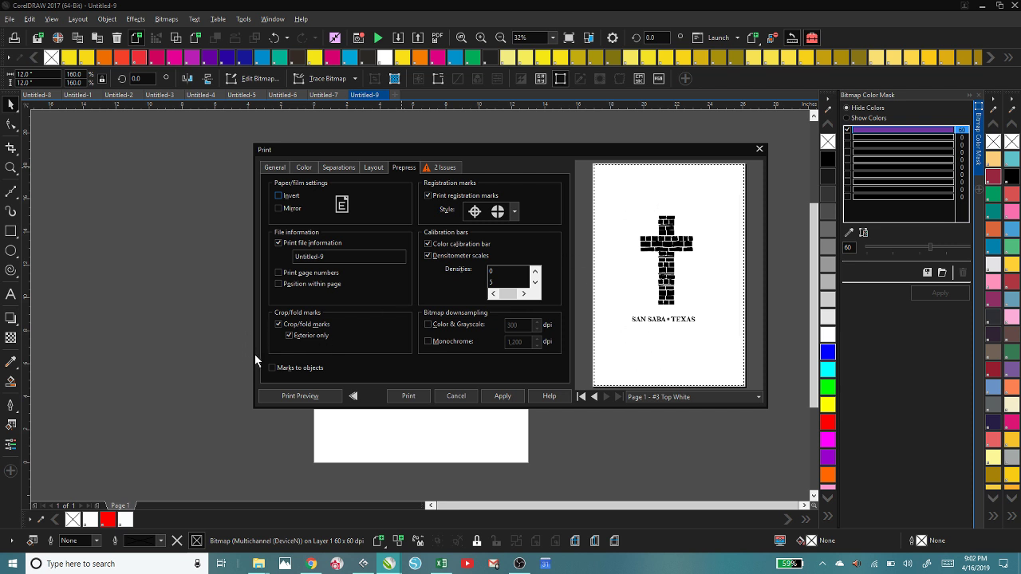
pyautogui.click(278, 325)
pyautogui.click(273, 369)
pyautogui.click(498, 215)
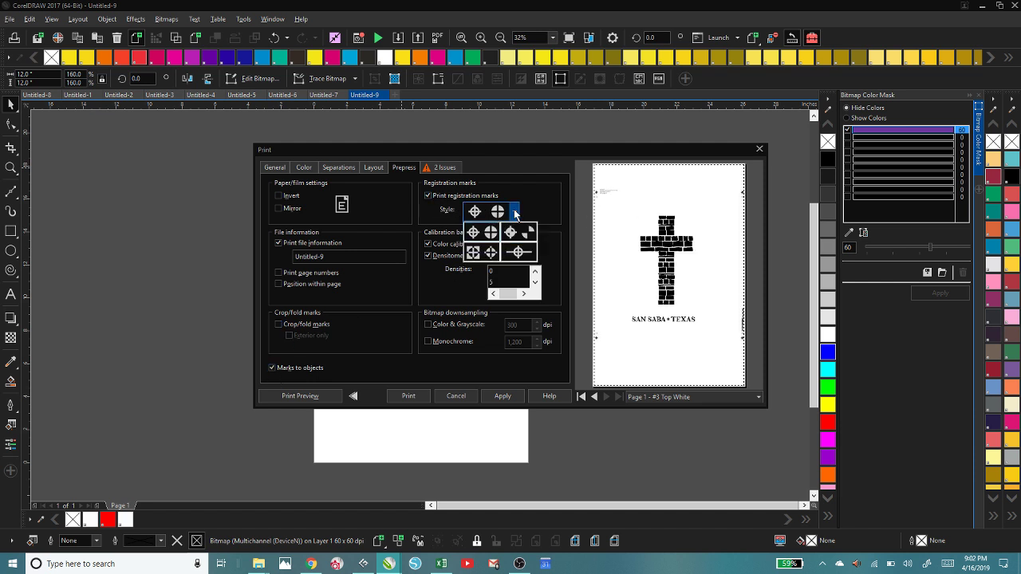
pyautogui.click(516, 255)
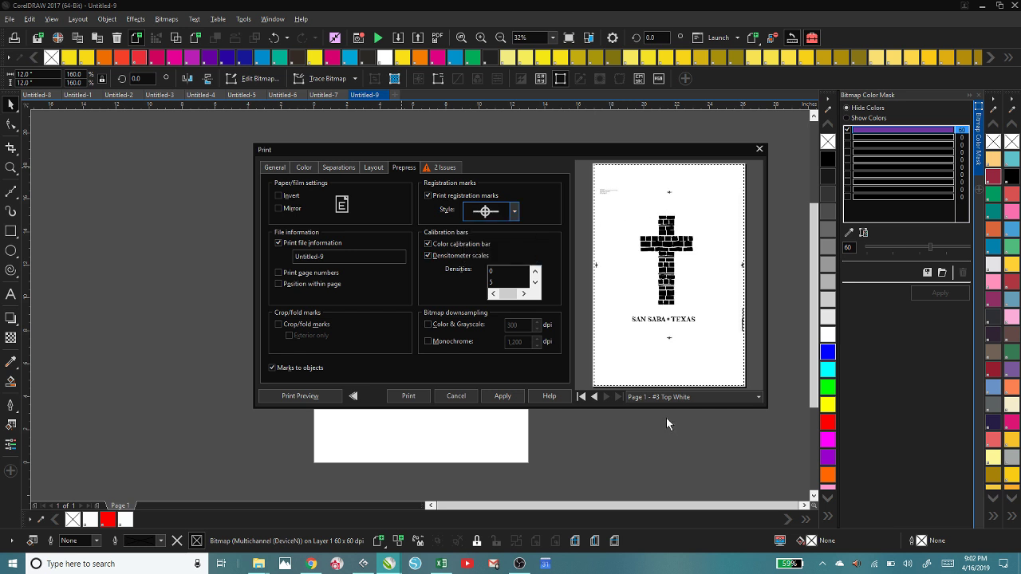
pyautogui.click(454, 396)
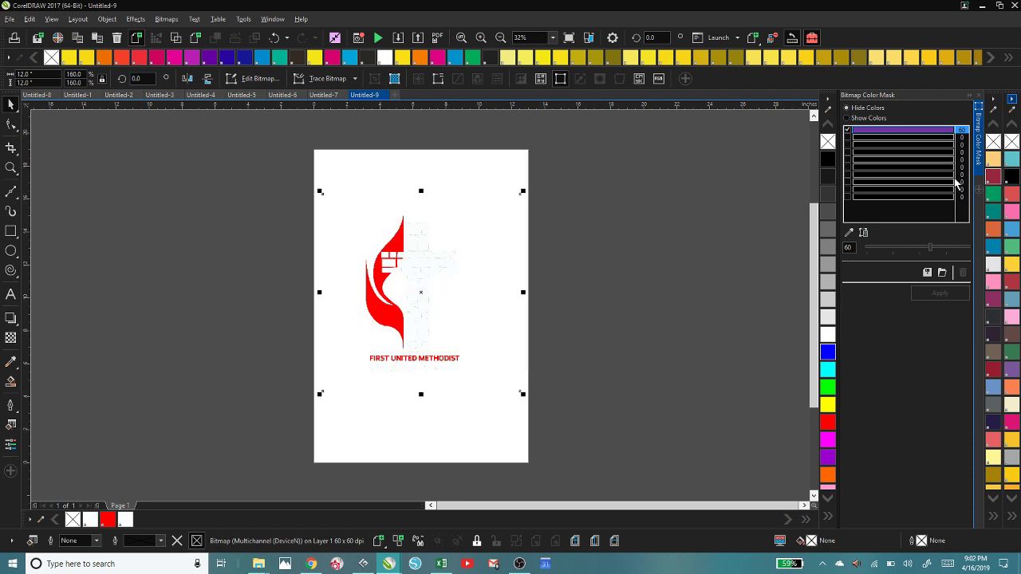
# Switch to Separation Studio 4 and open the DSK Bulldogs artwork, received_318501039014225.jpeg, from the Desktop.
pyautogui.click(983, 9)
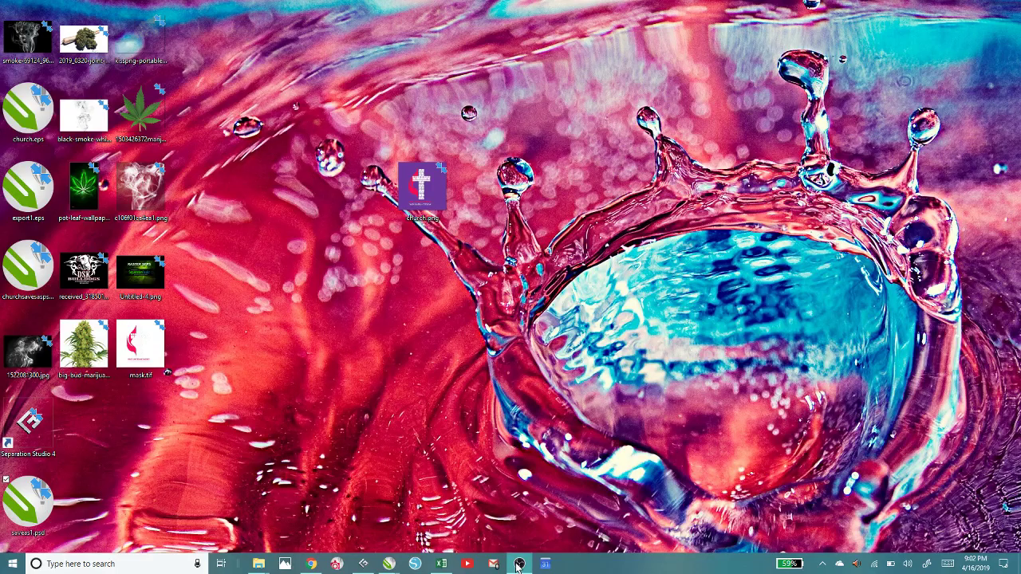
pyautogui.moveTo(364, 566)
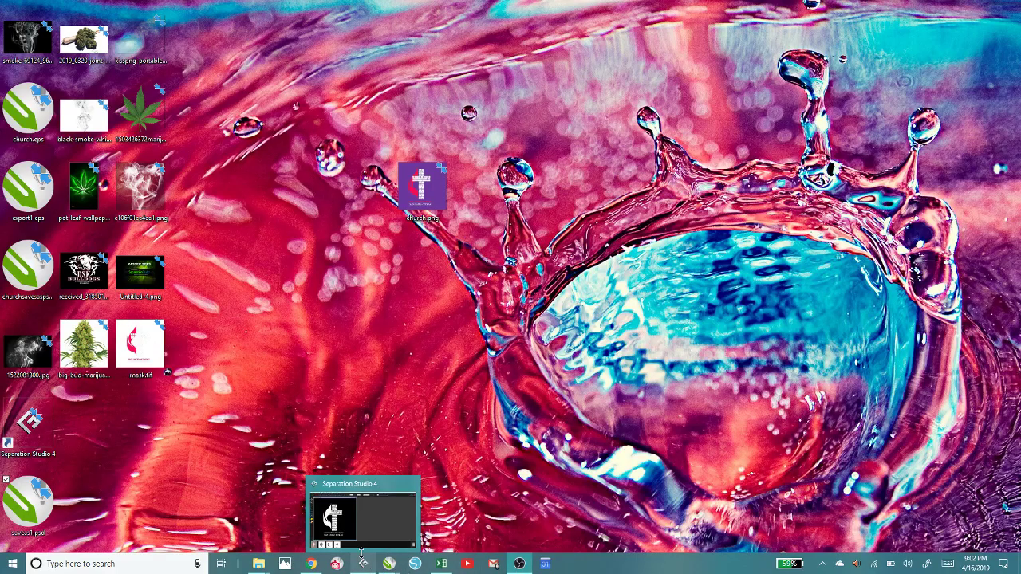
pyautogui.click(365, 521)
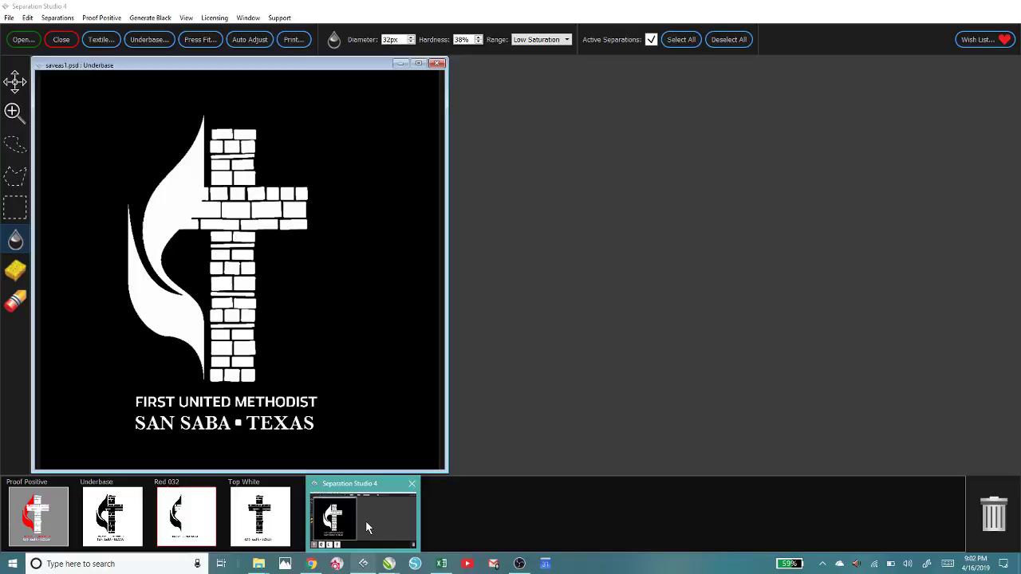
pyautogui.click(23, 39)
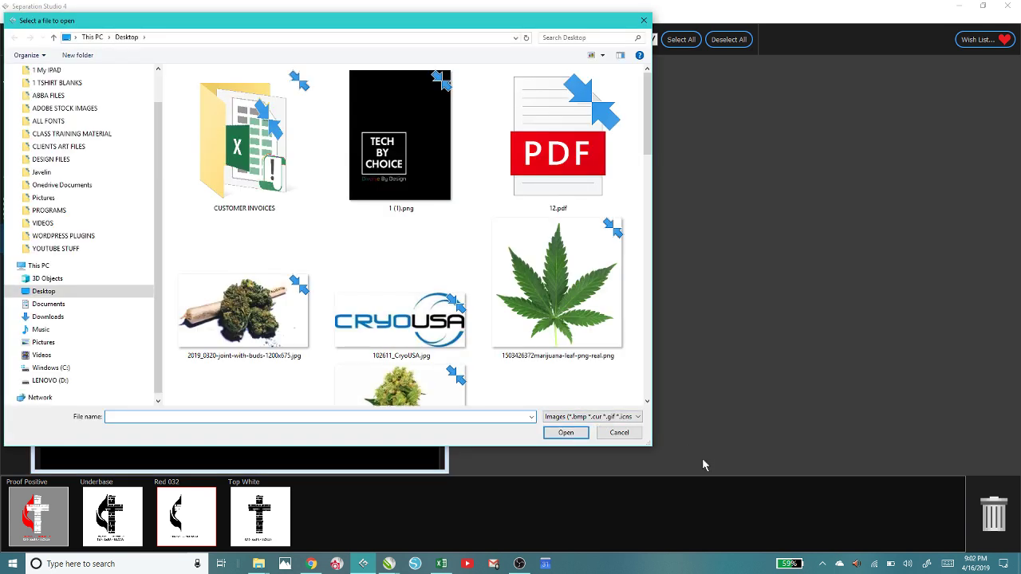
pyautogui.scroll(-10, 247, 325)
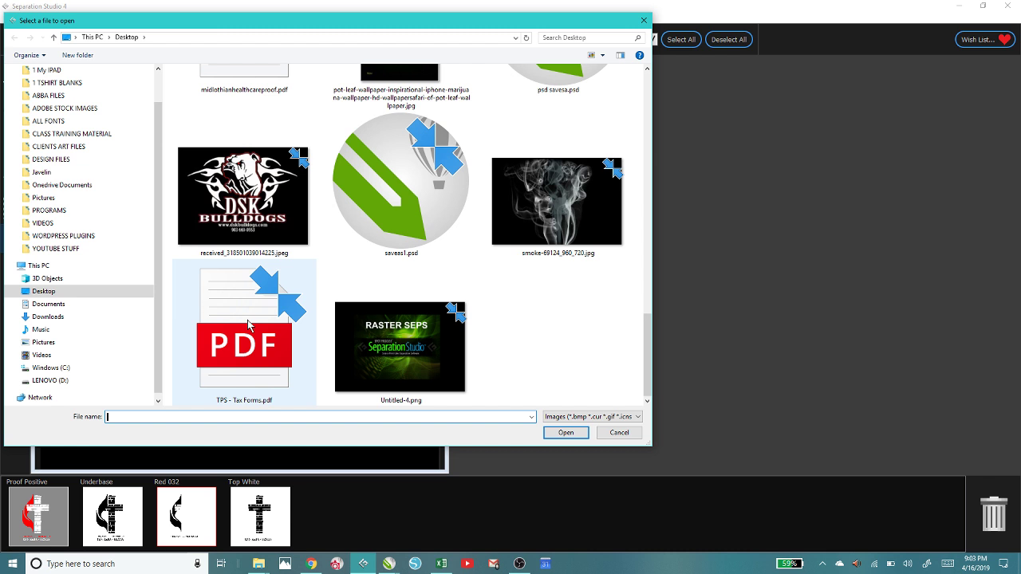
pyautogui.click(242, 177)
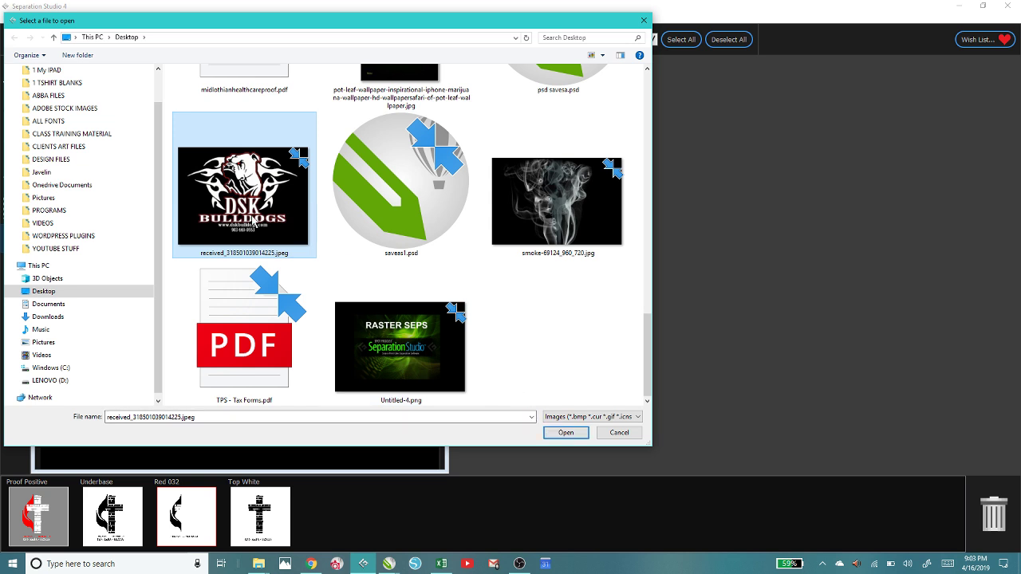
pyautogui.click(565, 432)
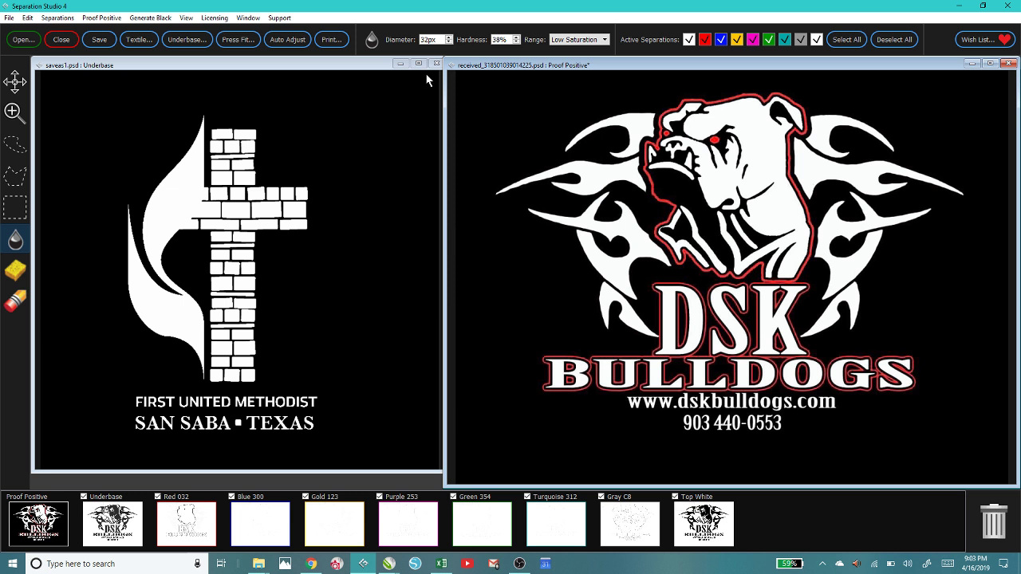
# Minimise the church document and move the DSK Bulldogs window into its place in the workspace.
pyautogui.click(400, 63)
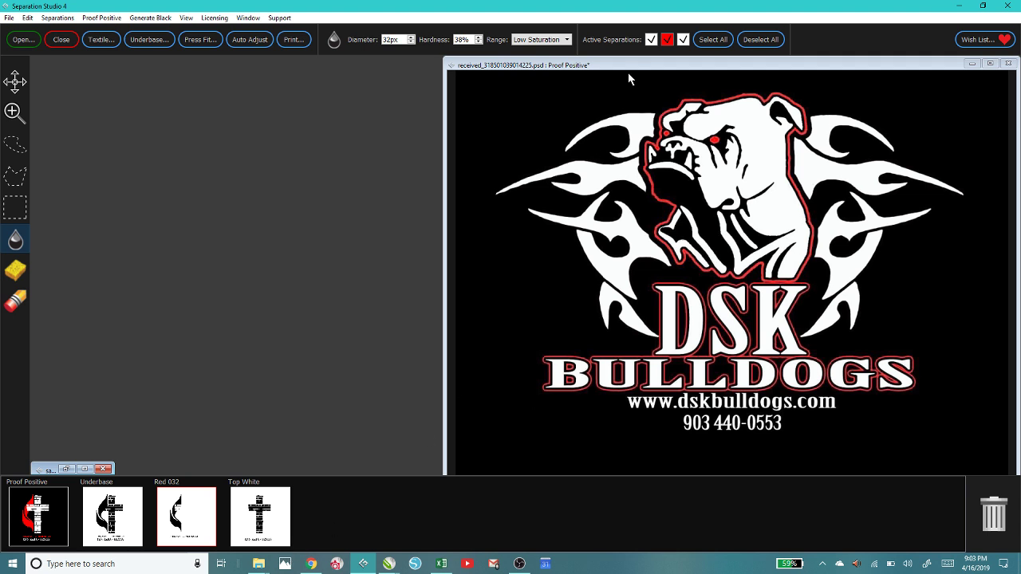
pyautogui.moveTo(645, 64); pyautogui.dragTo(223, 47)
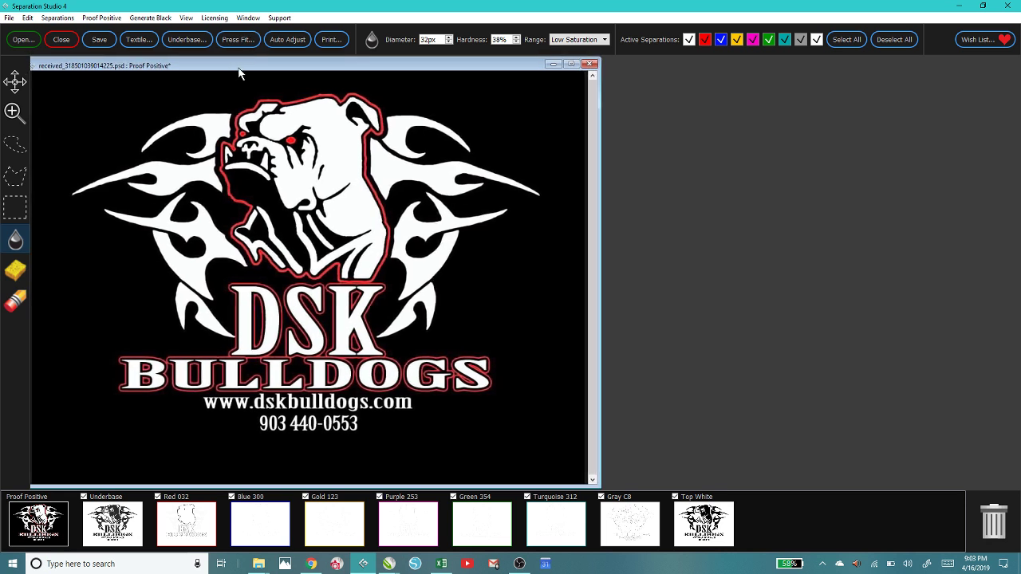
pyautogui.moveTo(231, 71); pyautogui.dragTo(255, 71)
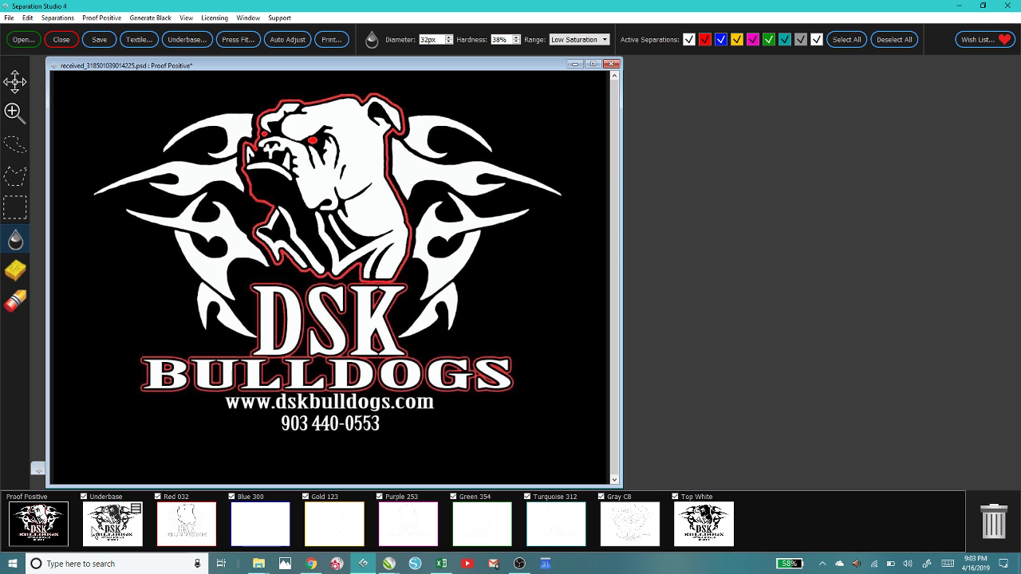
# Inspect the bulldog artwork's Underbase, Red 032, Blue 300 and Gold 123 separations, comparing the Underbase with the Red 032.
pyautogui.click(117, 533)
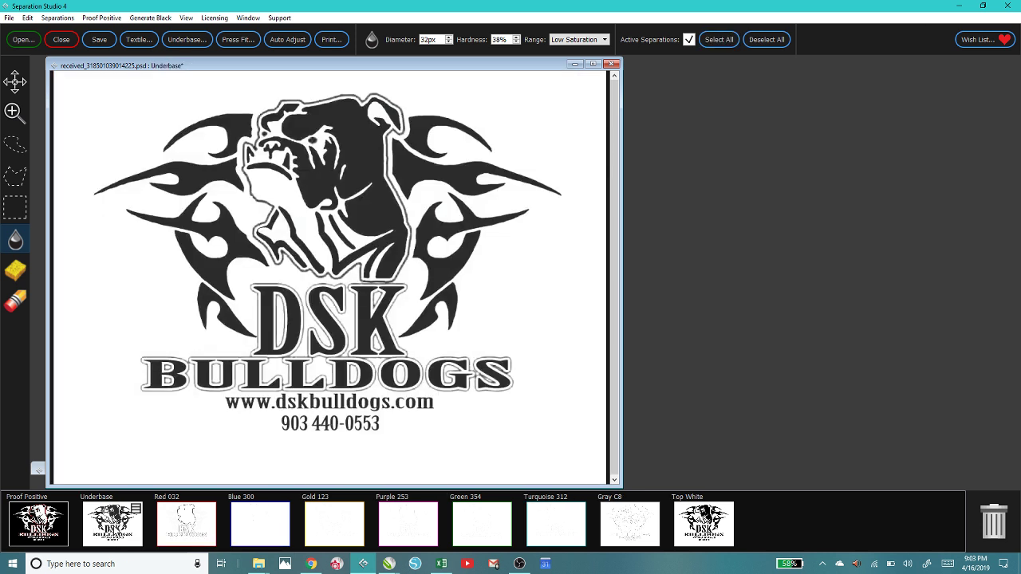
pyautogui.click(176, 533)
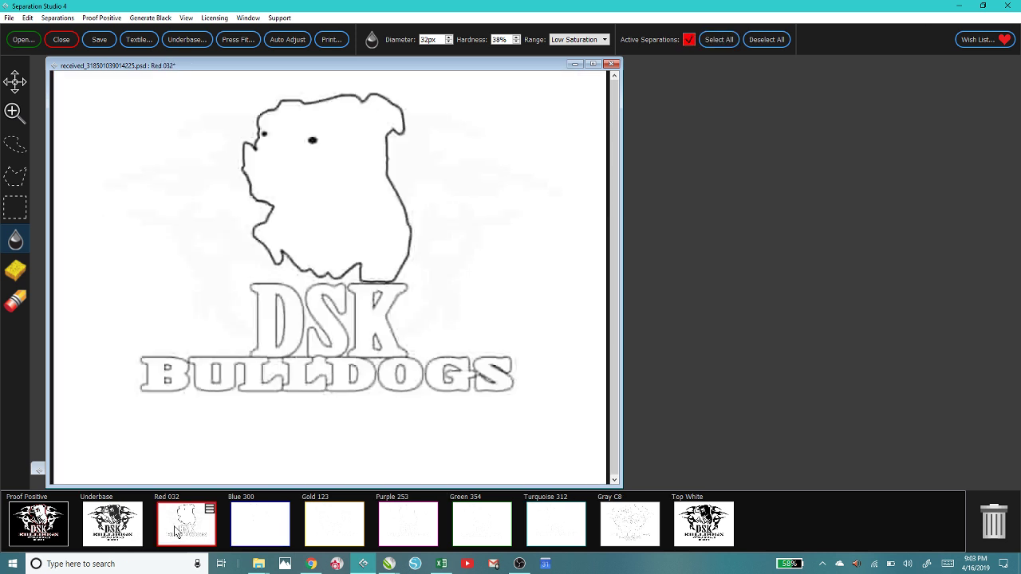
pyautogui.click(254, 525)
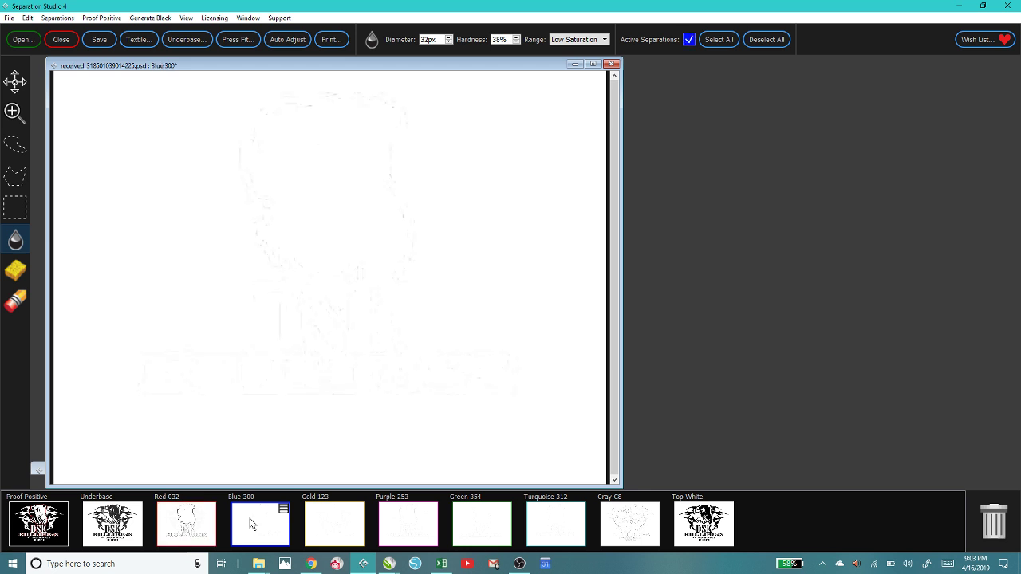
pyautogui.click(318, 525)
pyautogui.click(186, 525)
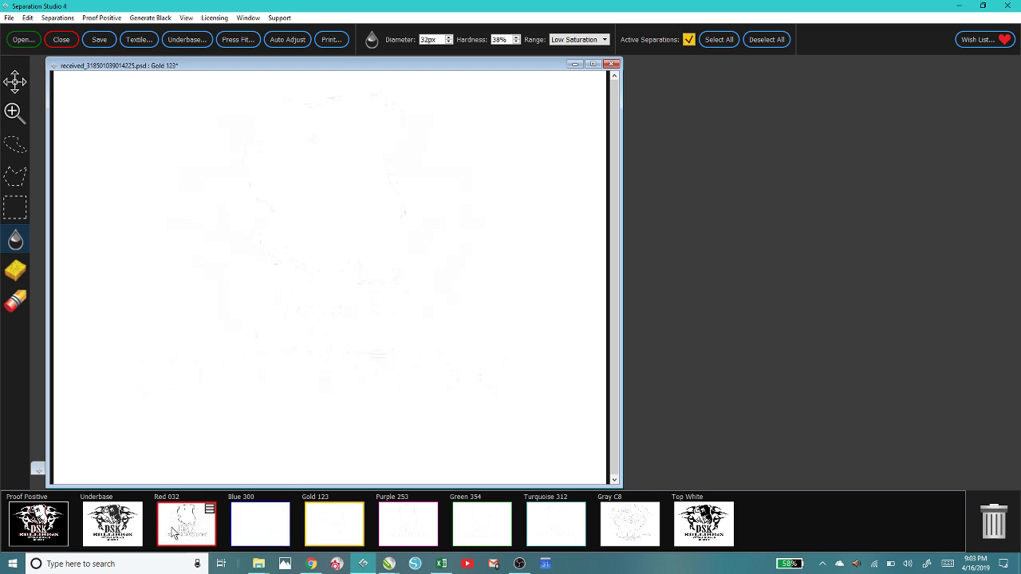
pyautogui.click(120, 523)
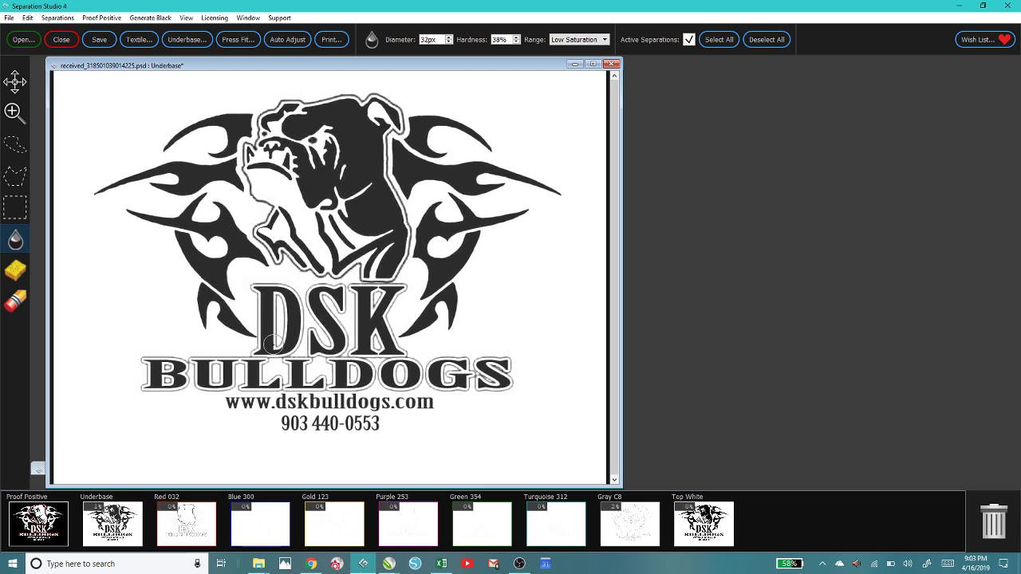
pyautogui.click(186, 531)
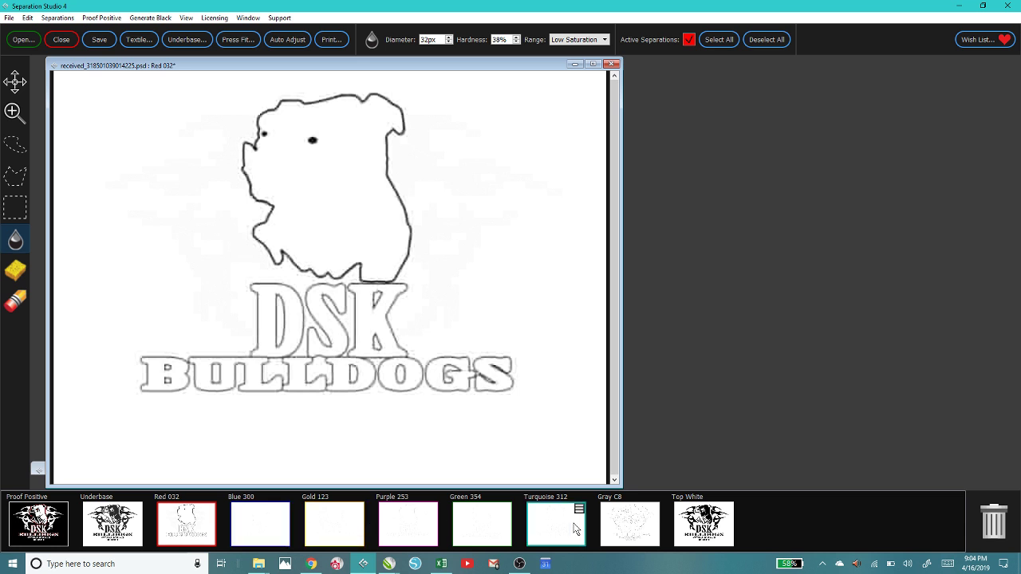
# Merge the Gray C8 separation into the Underbase using Multiply.
pyautogui.click(634, 529)
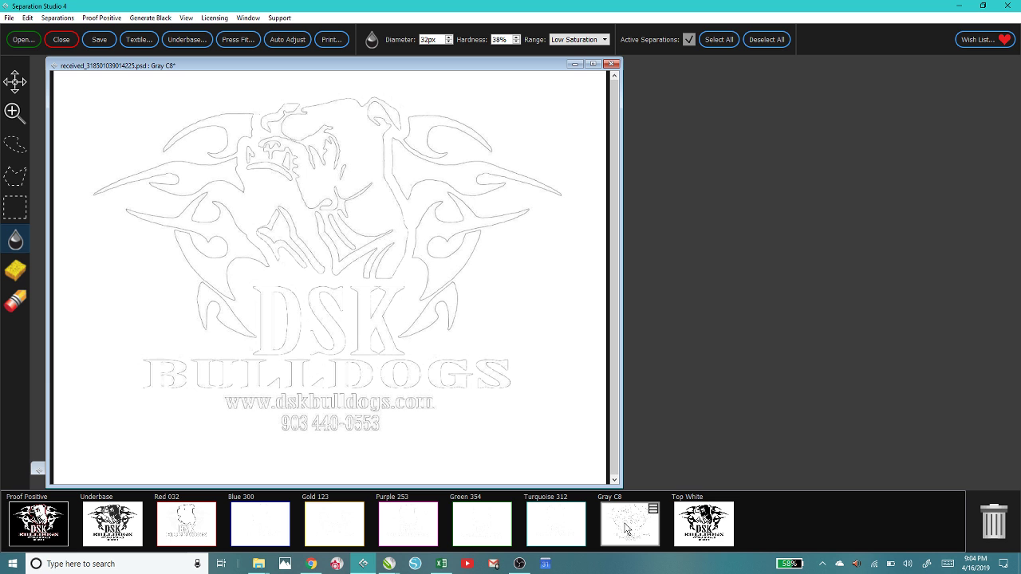
pyautogui.moveTo(627, 529); pyautogui.dragTo(98, 524)
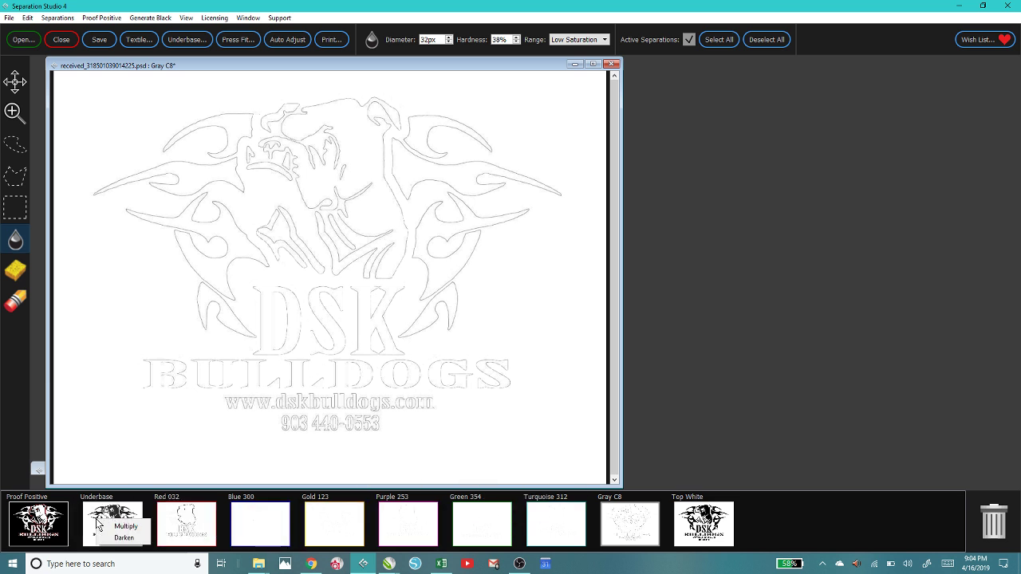
pyautogui.click(125, 527)
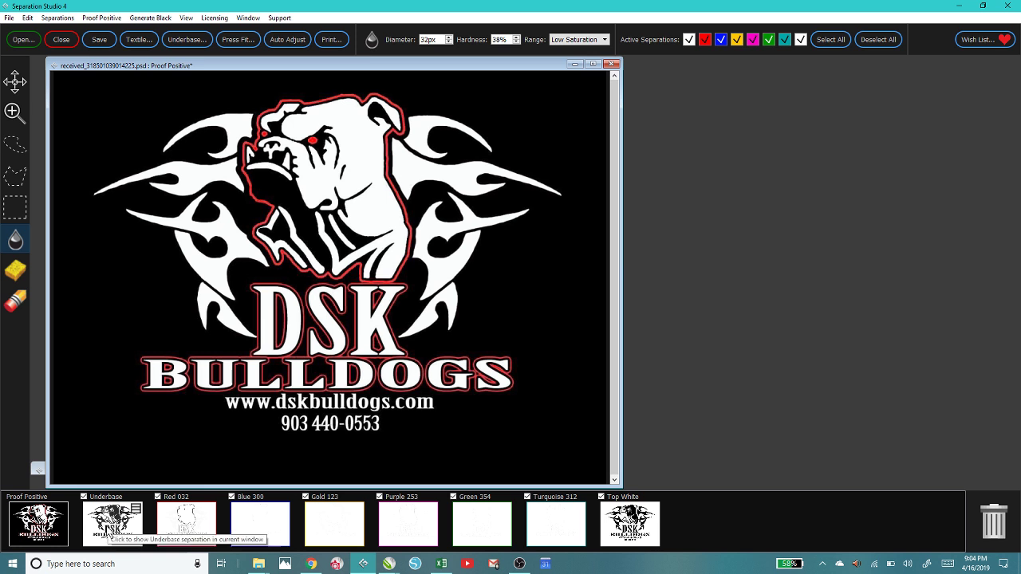
# Check how Underbase, Top White and Red 032 each contribute to the proof by hiding them and showing them again.
pyautogui.click(84, 496)
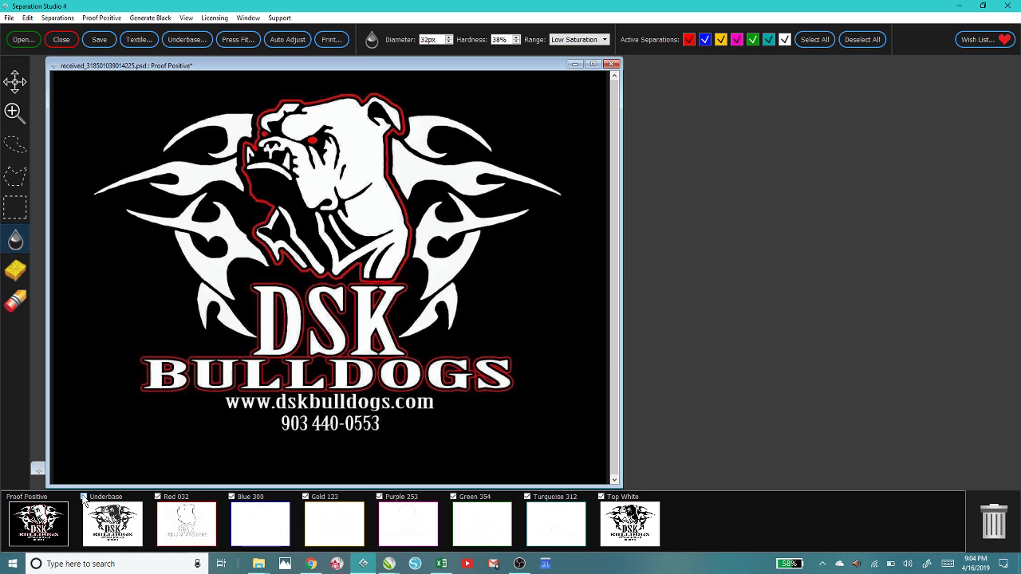
pyautogui.moveTo(95, 517)
pyautogui.click(601, 497)
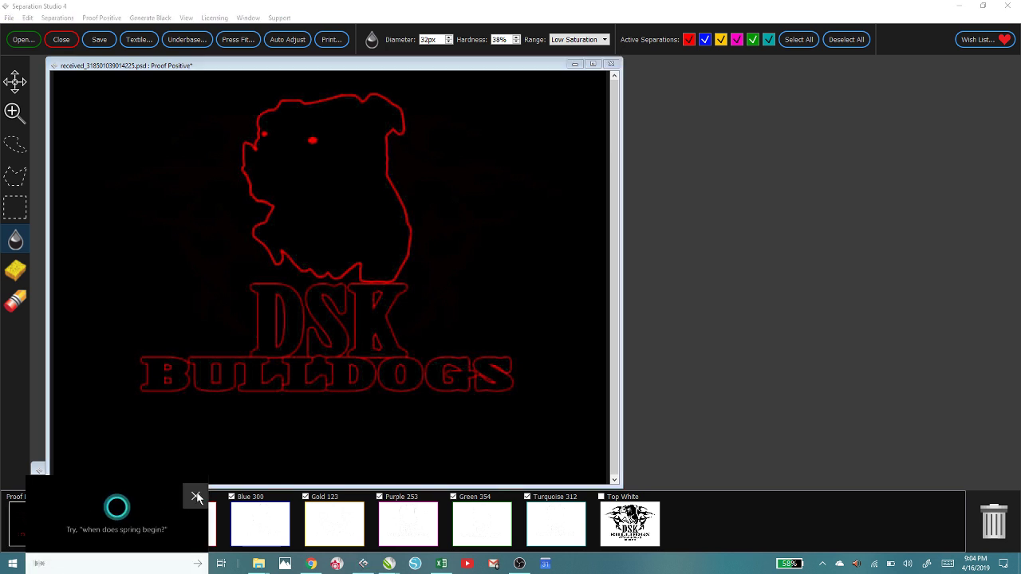
pyautogui.click(192, 498)
pyautogui.click(157, 497)
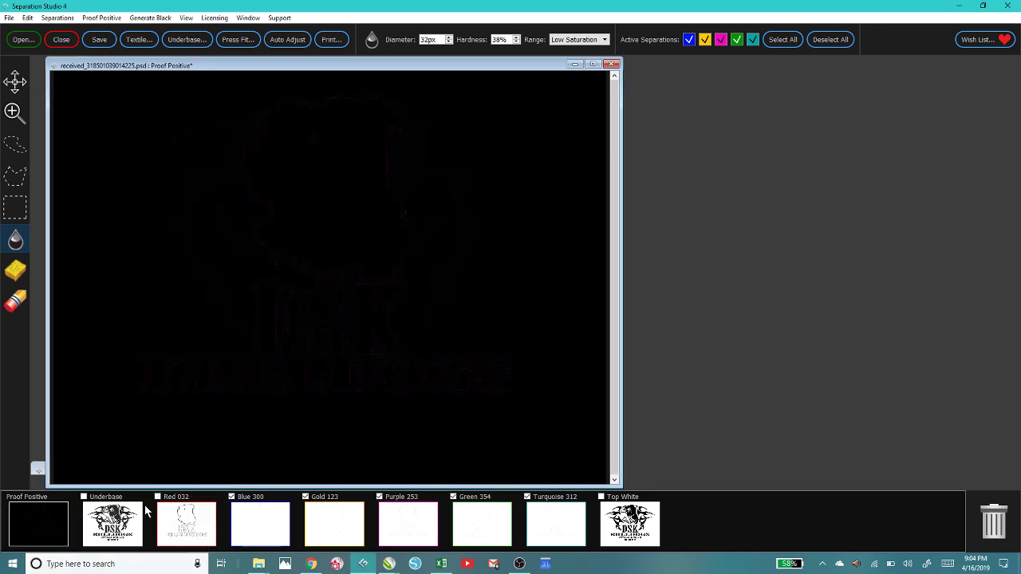
pyautogui.click(83, 496)
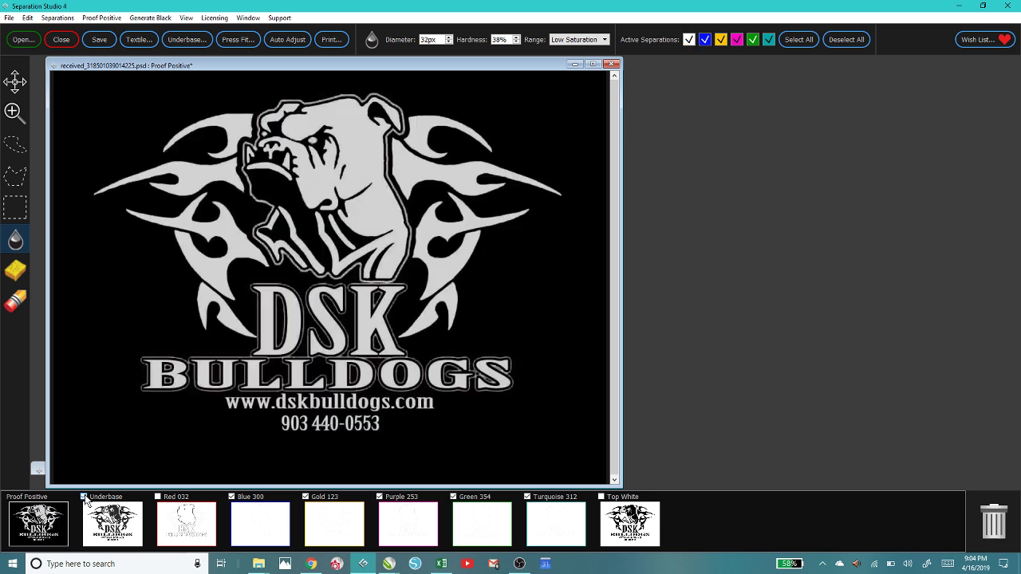
pyautogui.click(158, 497)
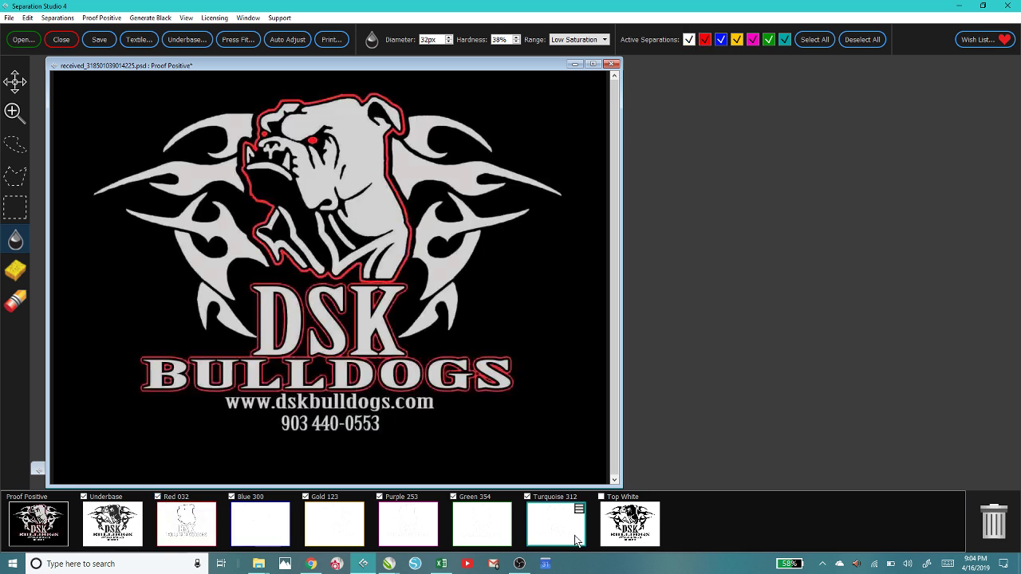
pyautogui.click(601, 497)
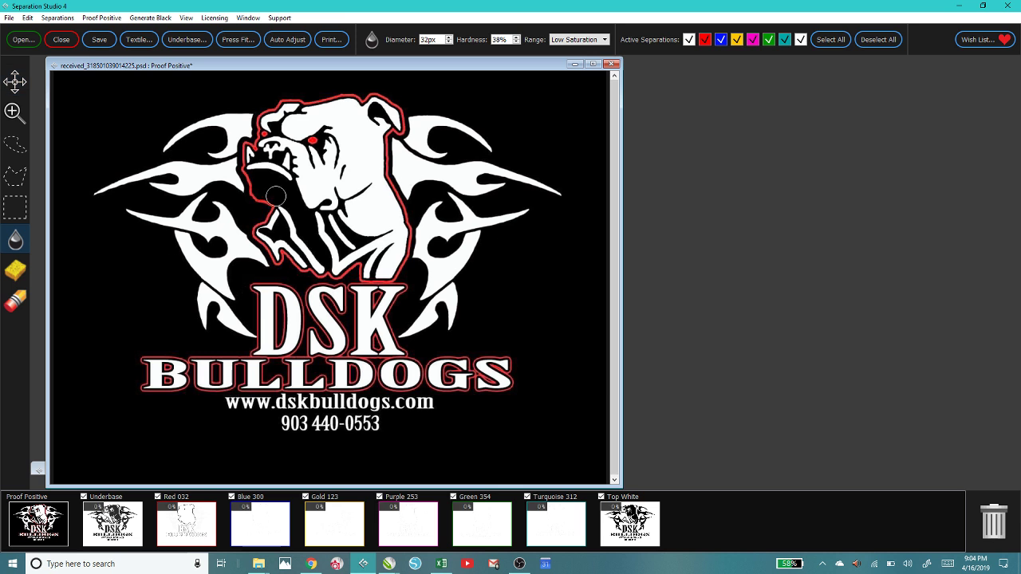
# Adjust the Red 032 separation's High Saturation to 60, keeping Low Saturation at 100, and pick the eraser tool.
pyautogui.click(186, 518)
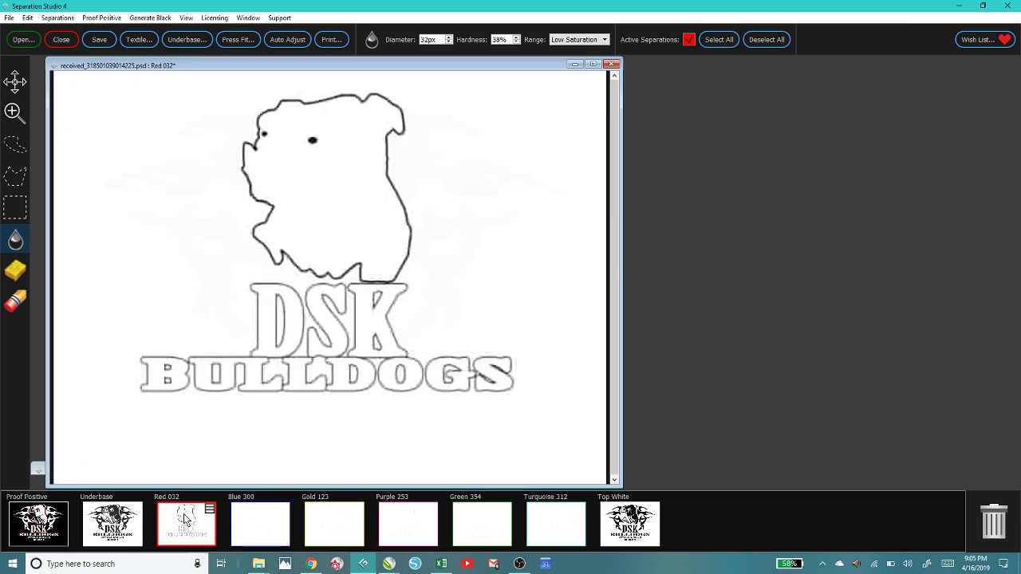
pyautogui.rightClick(183, 517)
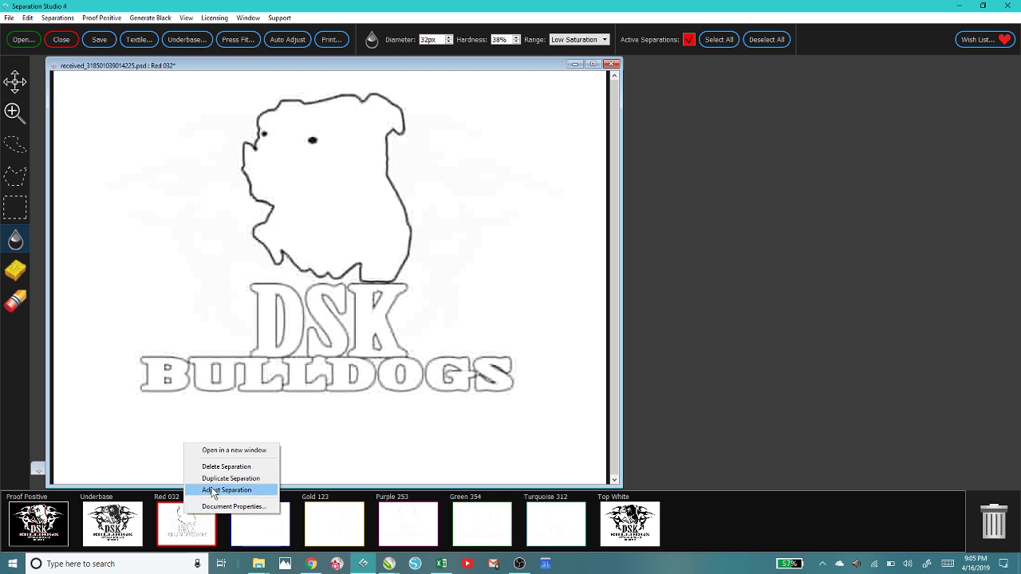
pyautogui.click(211, 488)
pyautogui.click(602, 294)
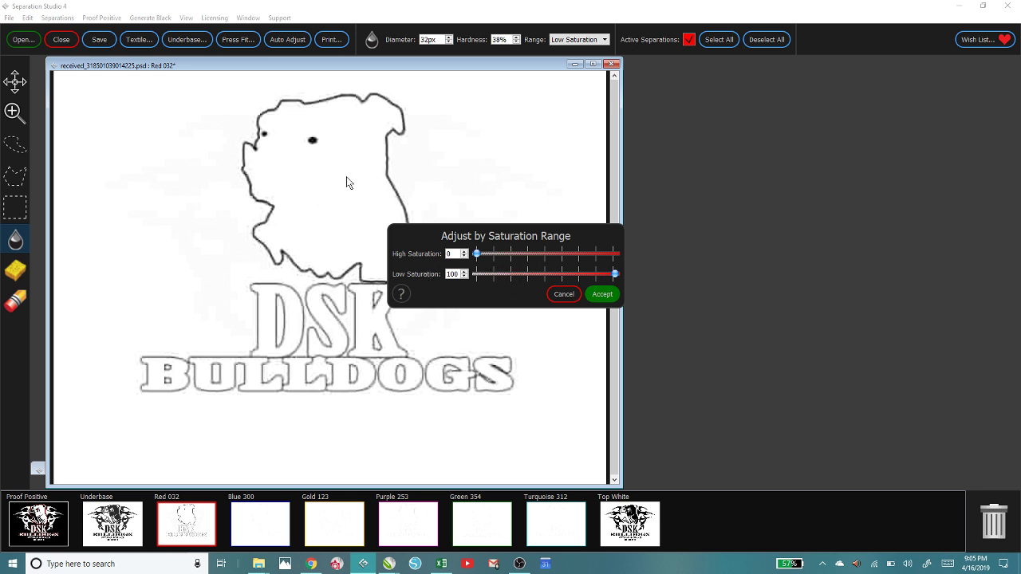
pyautogui.click(543, 255)
pyautogui.click(547, 253)
pyautogui.click(552, 254)
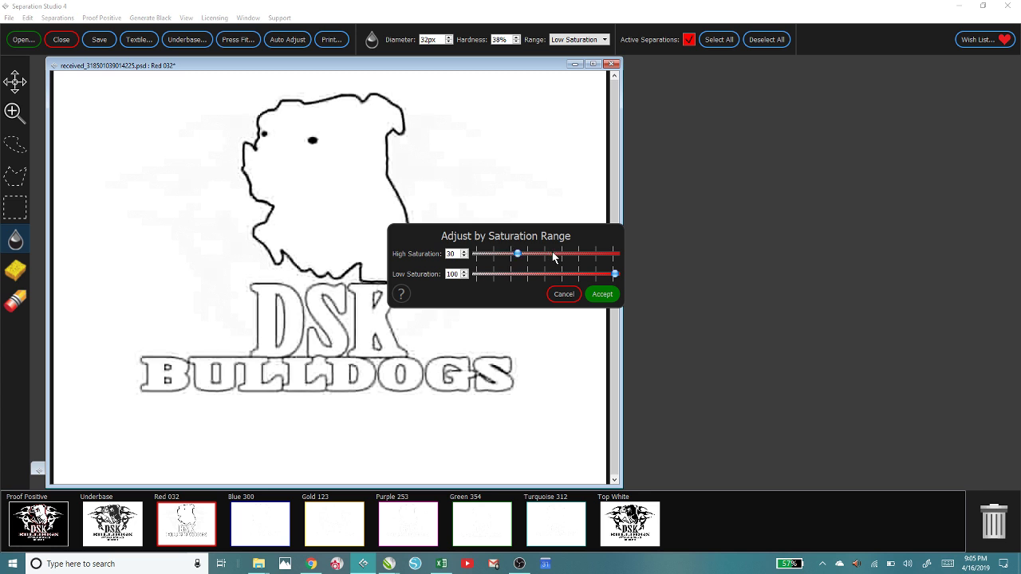
pyautogui.click(556, 254)
pyautogui.click(559, 254)
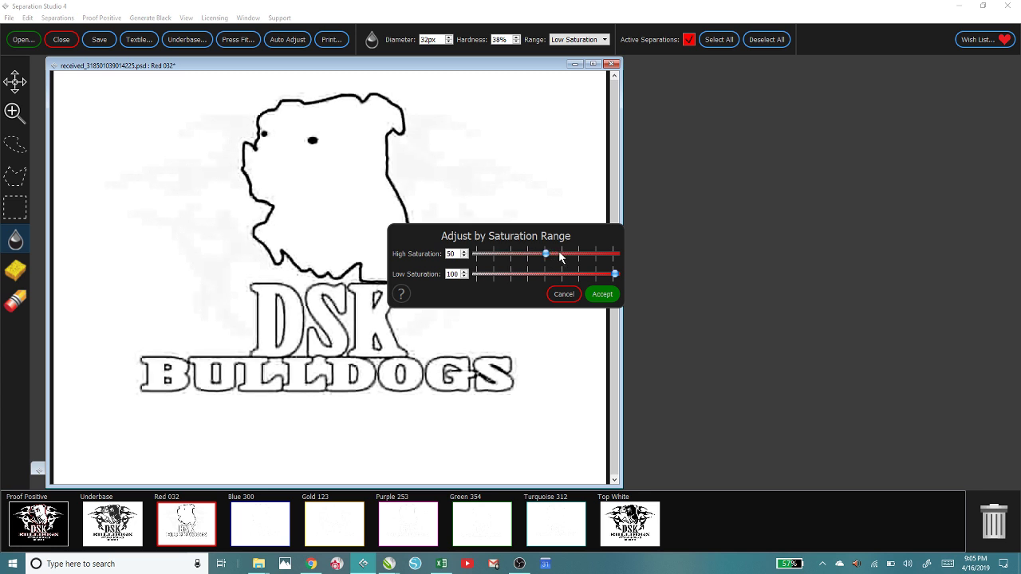
pyautogui.click(561, 254)
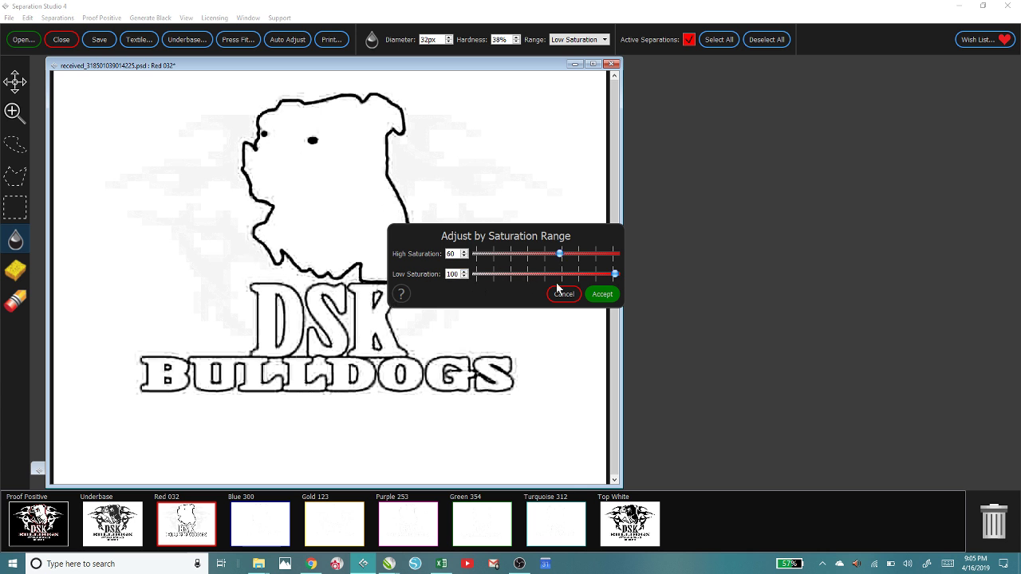
pyautogui.click(602, 295)
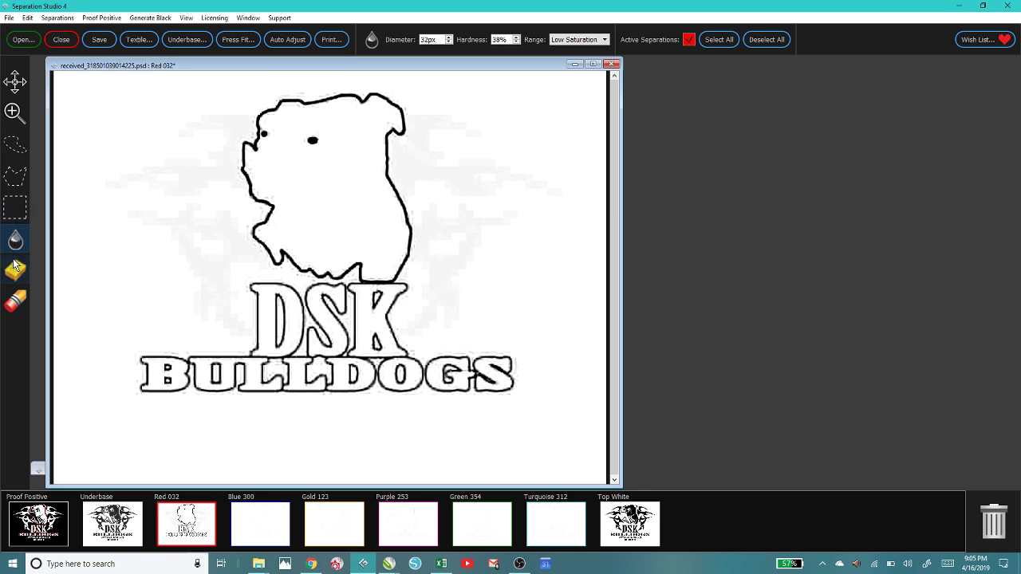
pyautogui.click(15, 300)
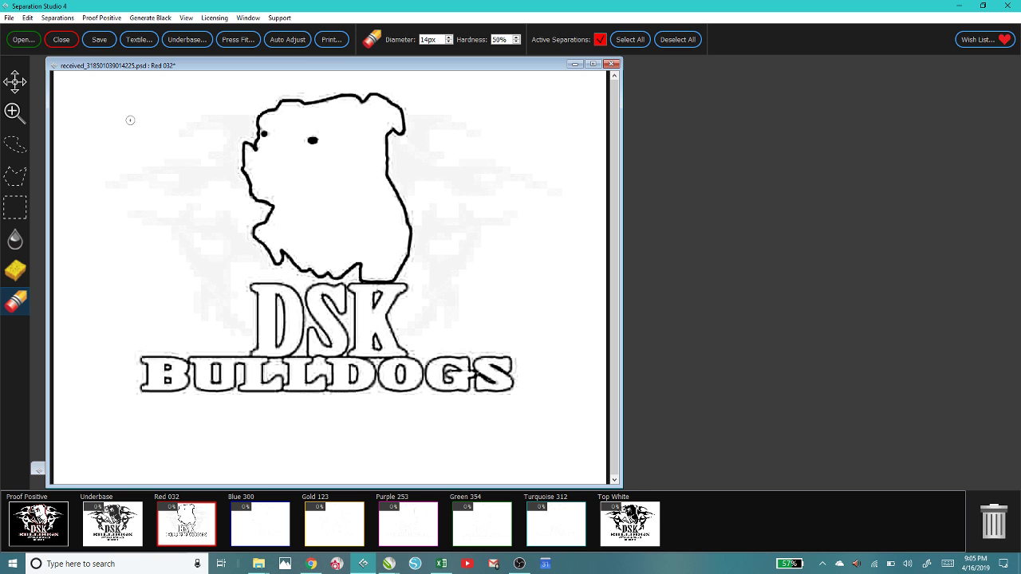
# Browse the Desktop and Pictures folders for another image file to open.
pyautogui.click(8, 19)
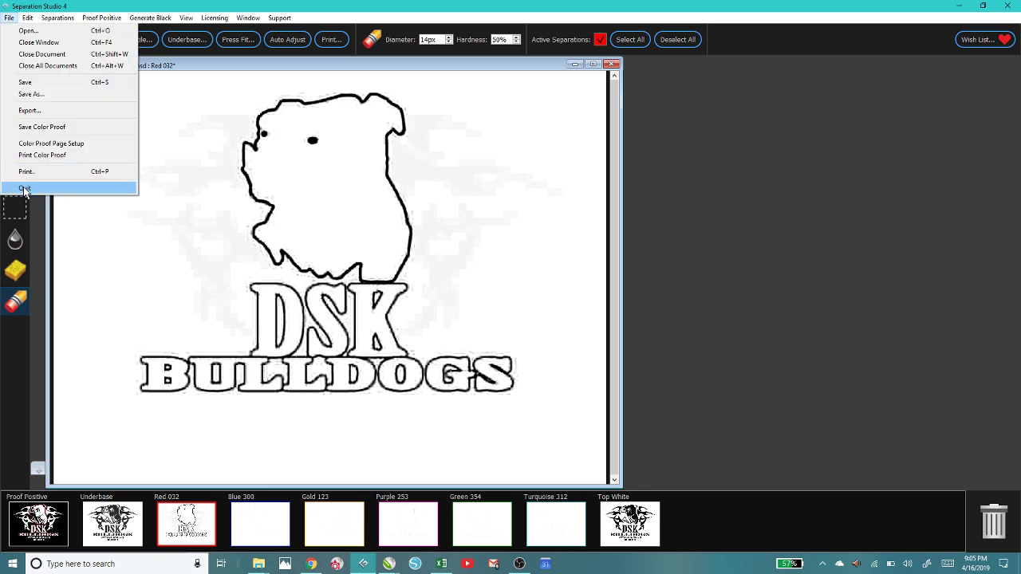
pyautogui.click(26, 31)
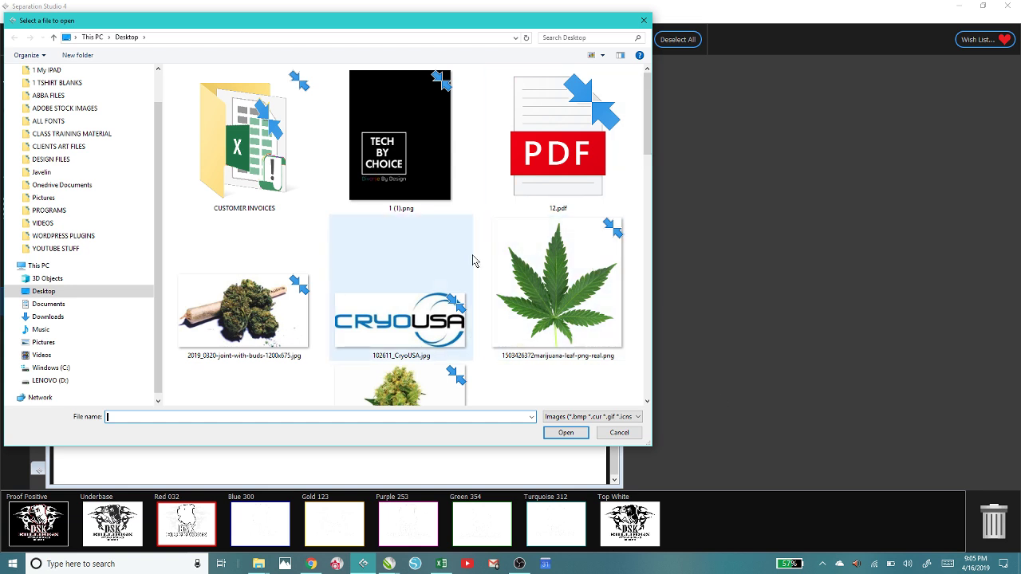
pyautogui.scroll(-10, 472, 254)
pyautogui.scroll(5, 472, 257)
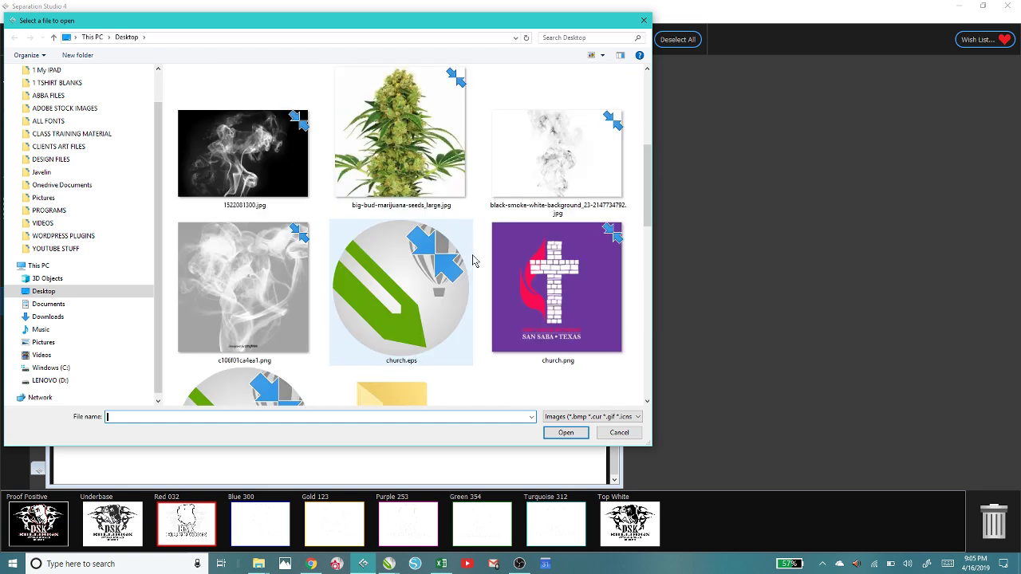
pyautogui.scroll(-8, 472, 257)
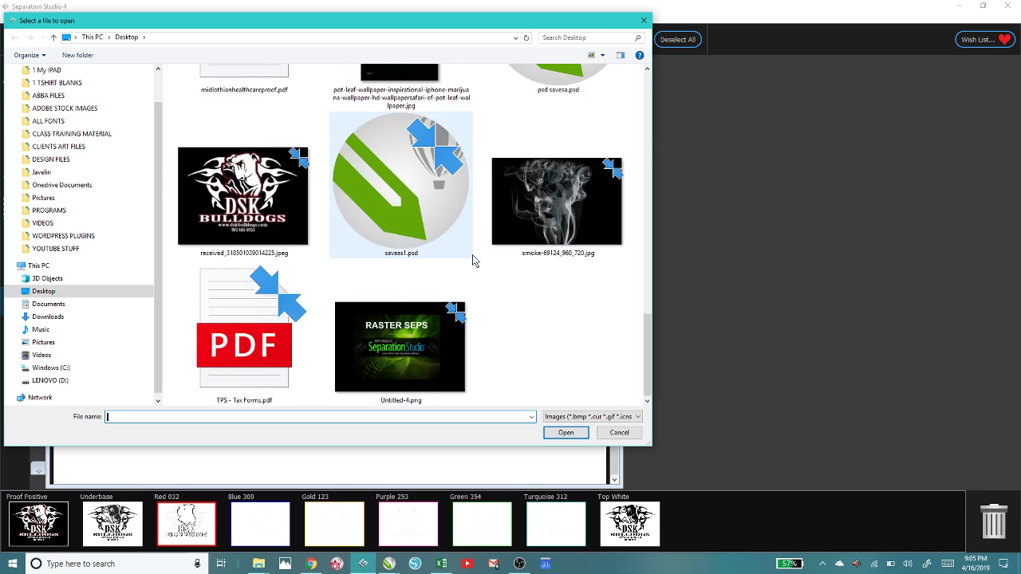
pyautogui.click(42, 345)
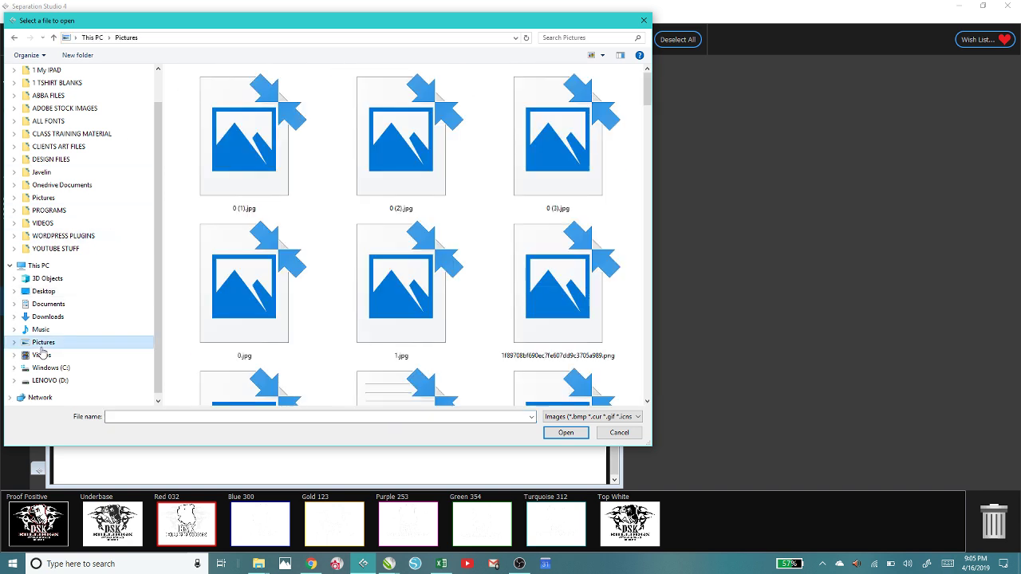
pyautogui.scroll(-3, 412, 290)
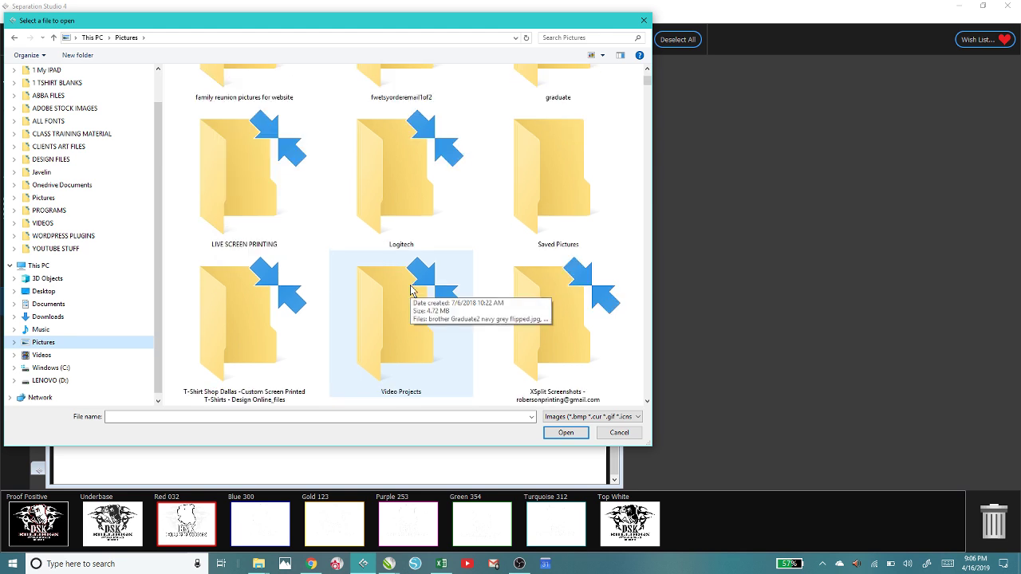
pyautogui.scroll(-10, 411, 290)
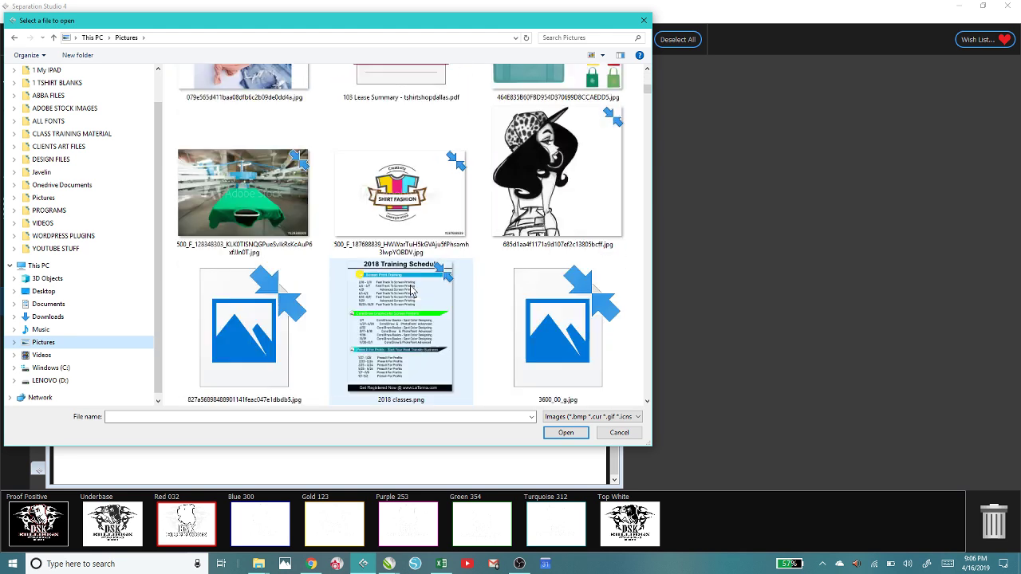
pyautogui.scroll(-12, 411, 292)
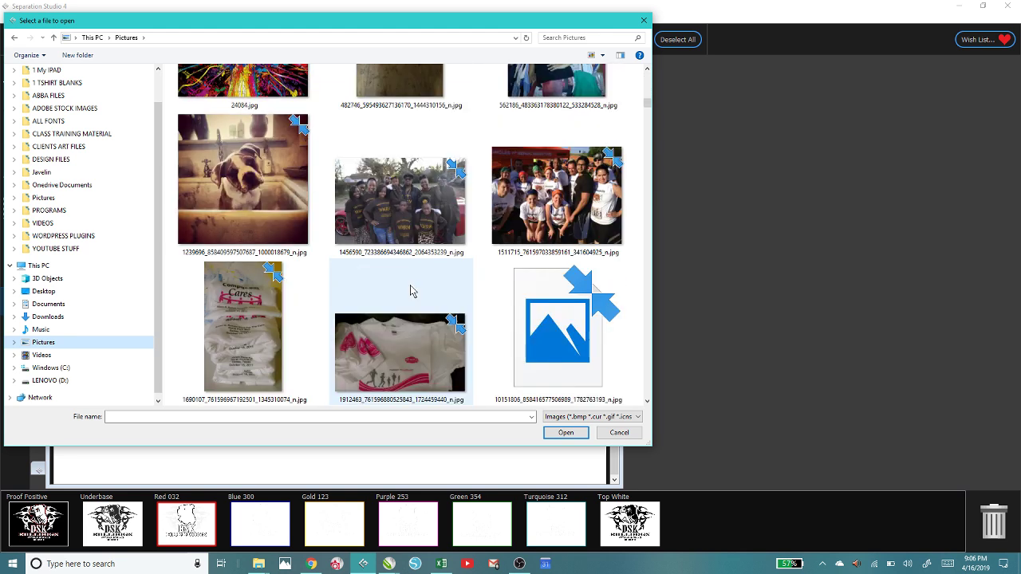
pyautogui.scroll(-12, 411, 290)
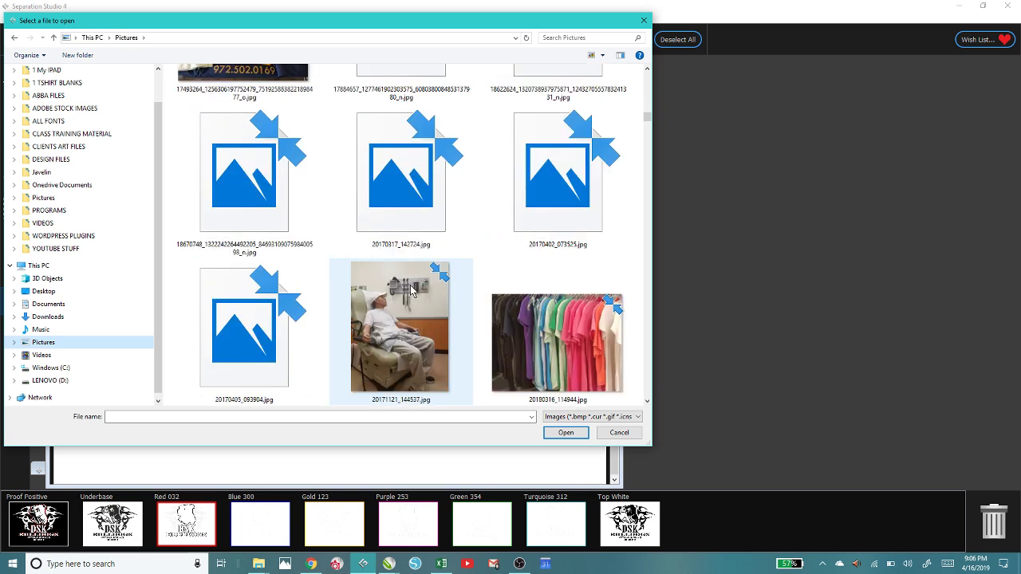
# Open the image 36123488-colorful-images.jpg from the Pictures folder.
pyautogui.scroll(-12, 411, 290)
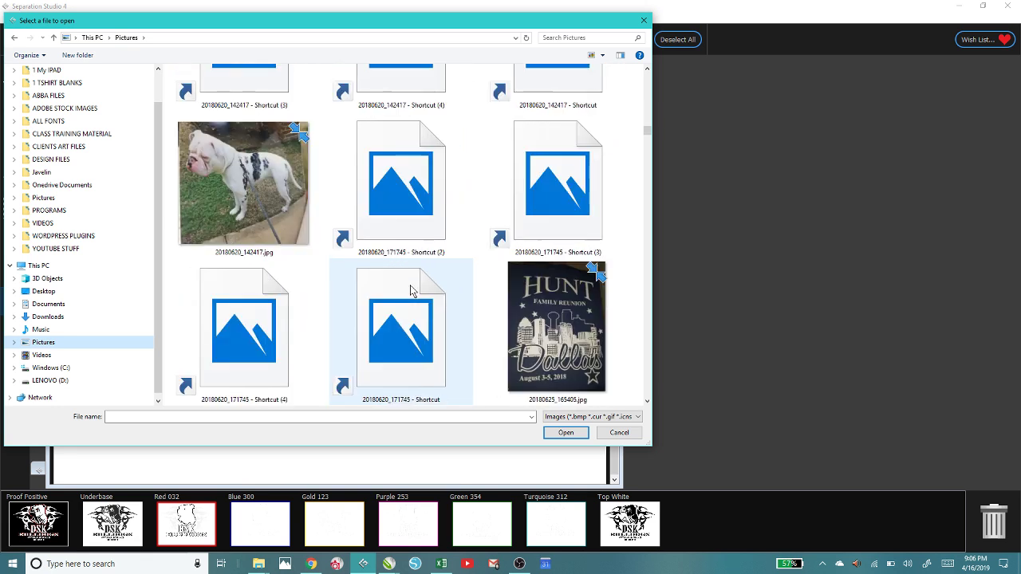
pyautogui.scroll(-12, 412, 290)
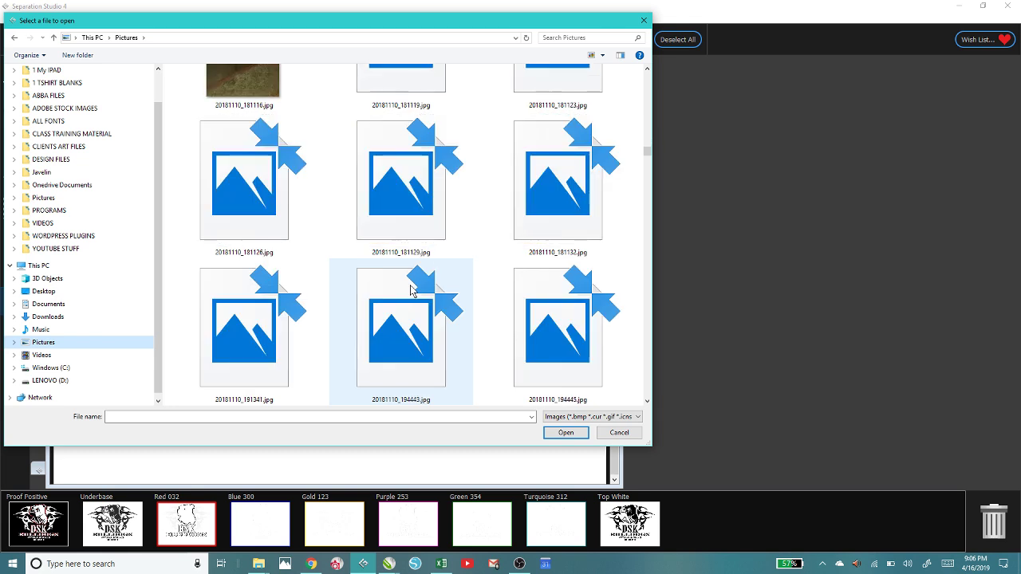
pyautogui.scroll(-2, 412, 290)
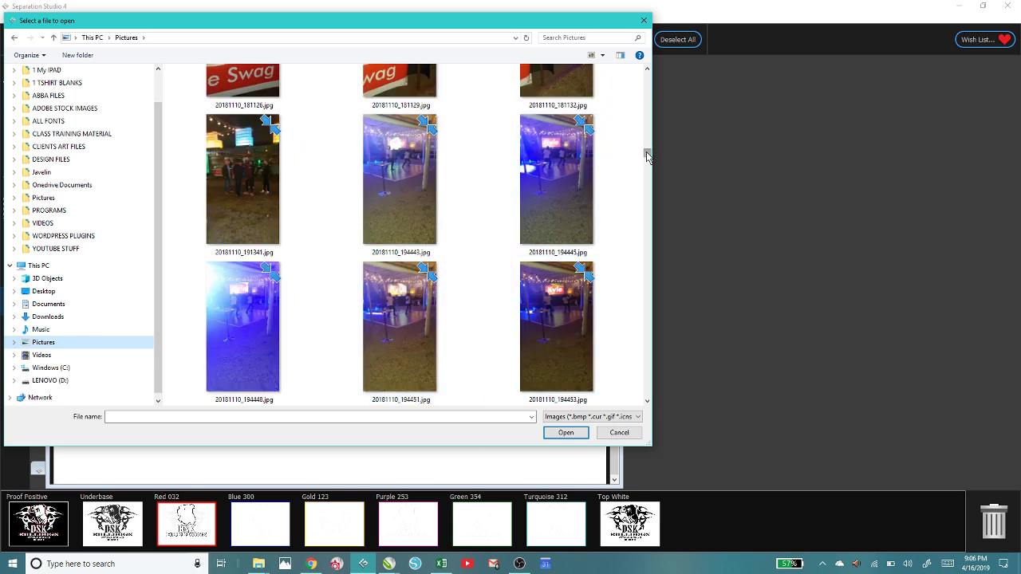
pyautogui.moveTo(648, 155); pyautogui.dragTo(647, 184)
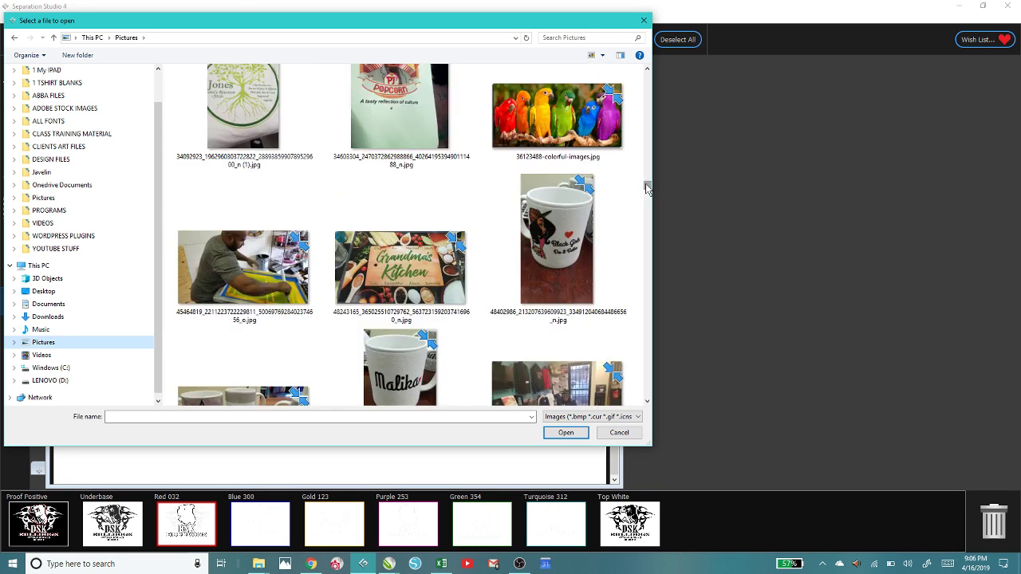
pyautogui.click(561, 149)
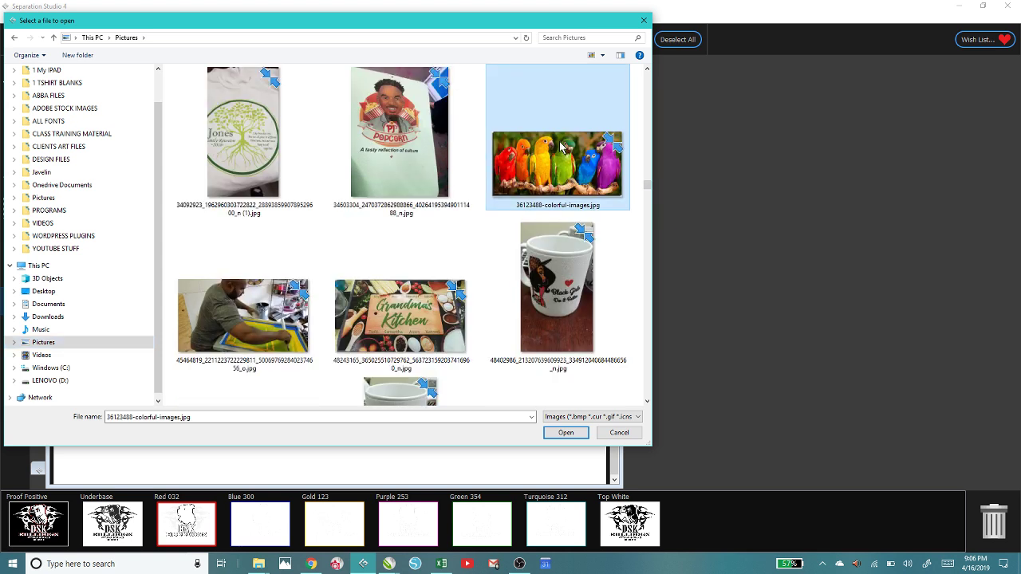
pyautogui.click(566, 433)
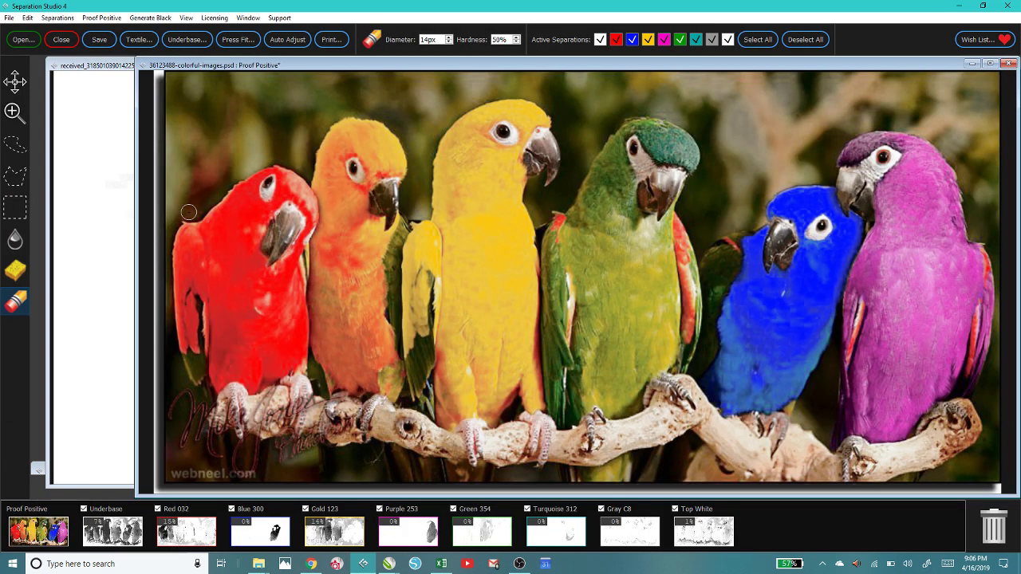
pyautogui.moveTo(400, 164); pyautogui.dragTo(311, 160)
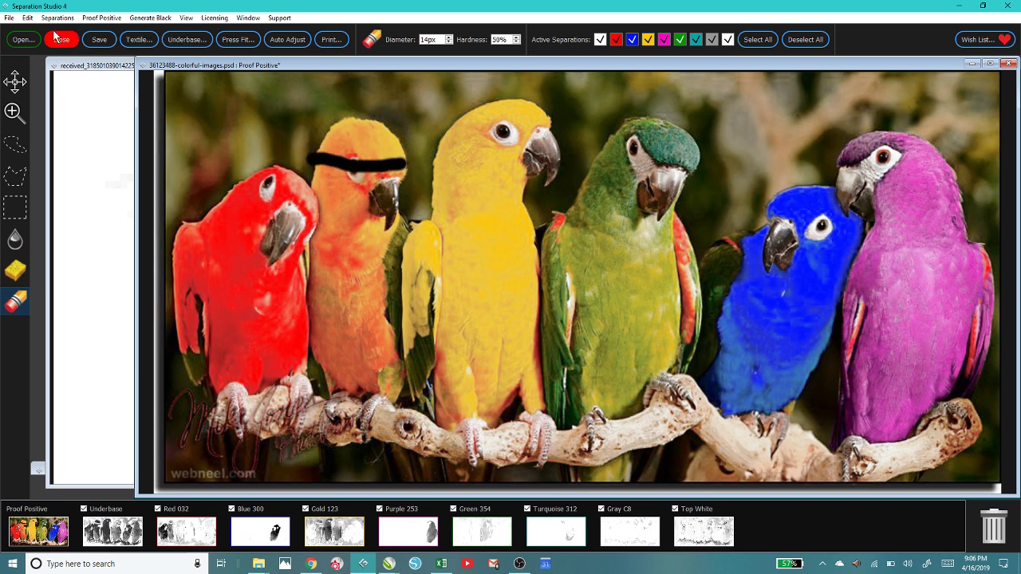
pyautogui.click(27, 18)
pyautogui.click(32, 30)
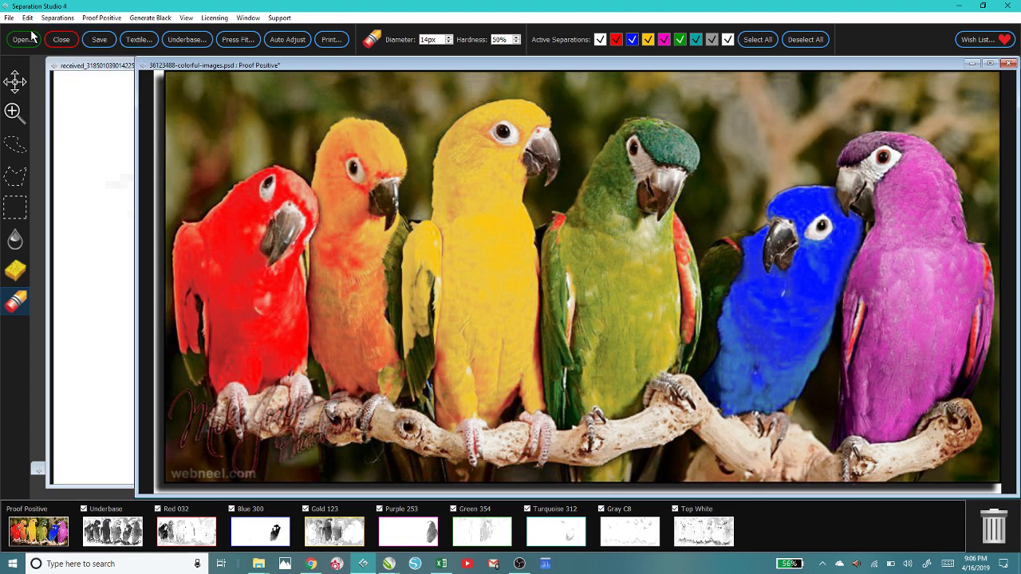
# Minimize the DSK Bulldogs document and shift the parrot document window over to the workspace's left edge.
pyautogui.click(86, 67)
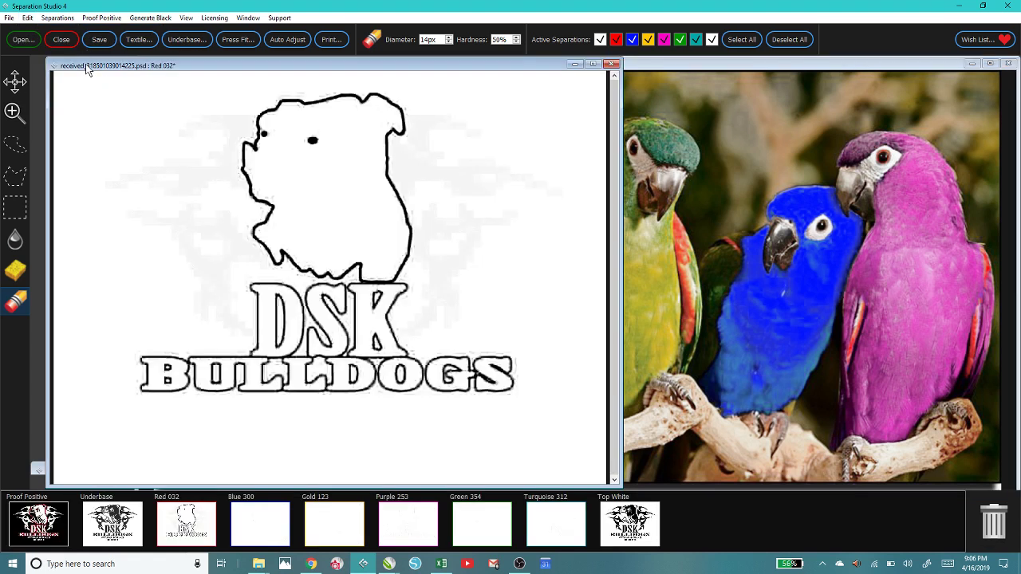
pyautogui.click(575, 64)
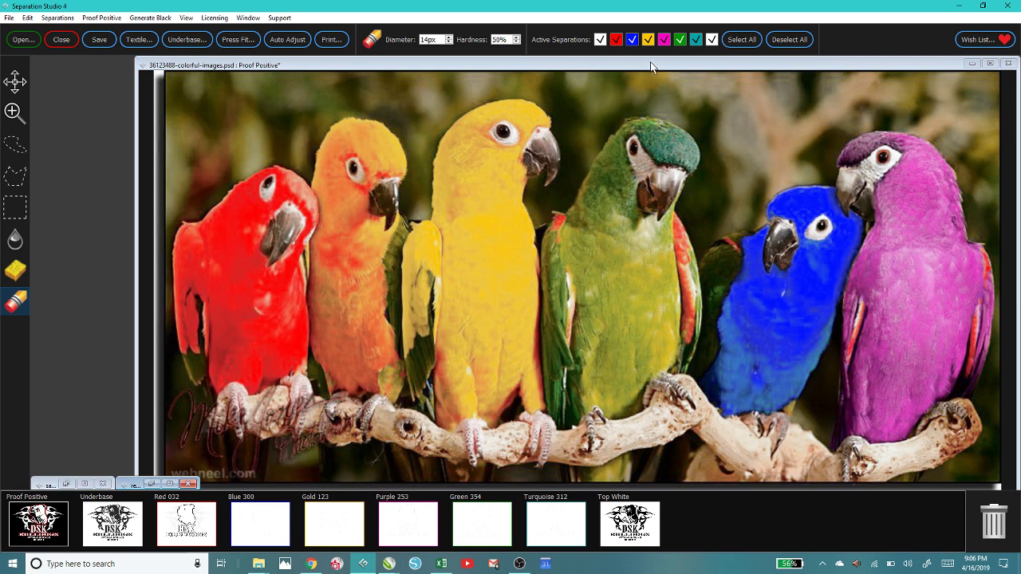
pyautogui.moveTo(650, 63); pyautogui.dragTo(544, 69)
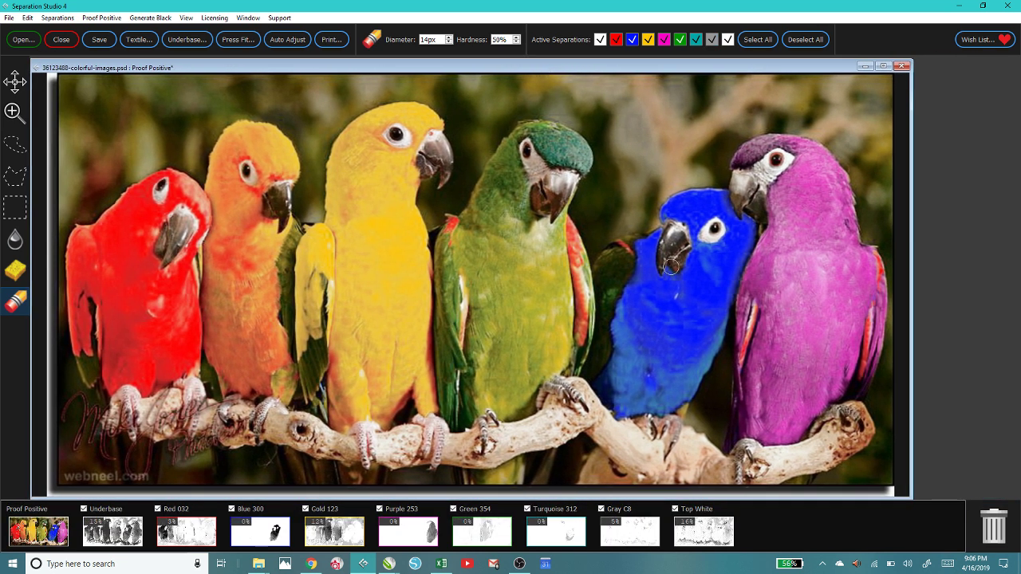
# Auto-adjust the parrot image's separations.
pyautogui.click(273, 37)
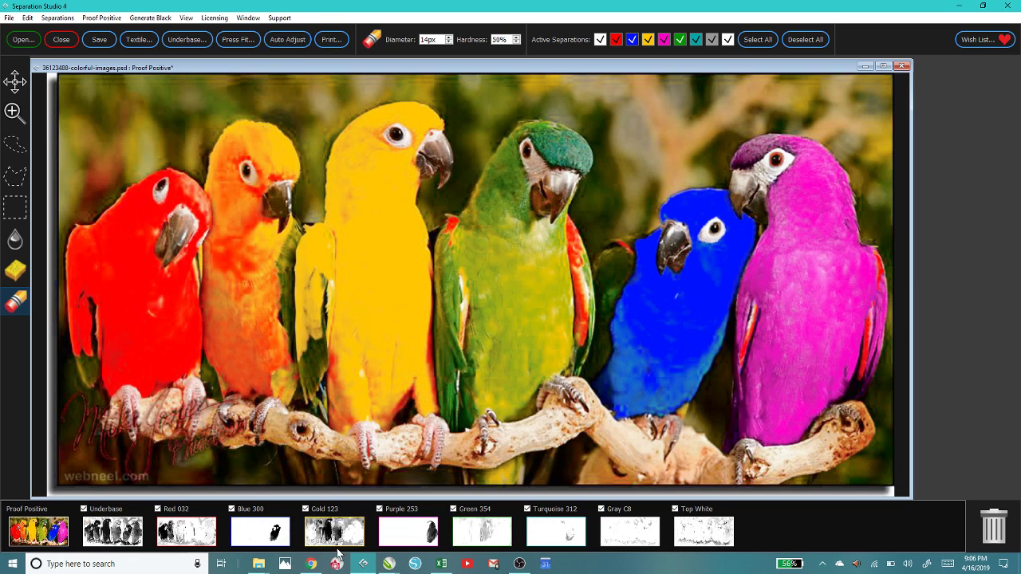
# Examine each separation of the parrot image from Underbase through Top White, and return to the Proof Positive composite.
pyautogui.click(112, 533)
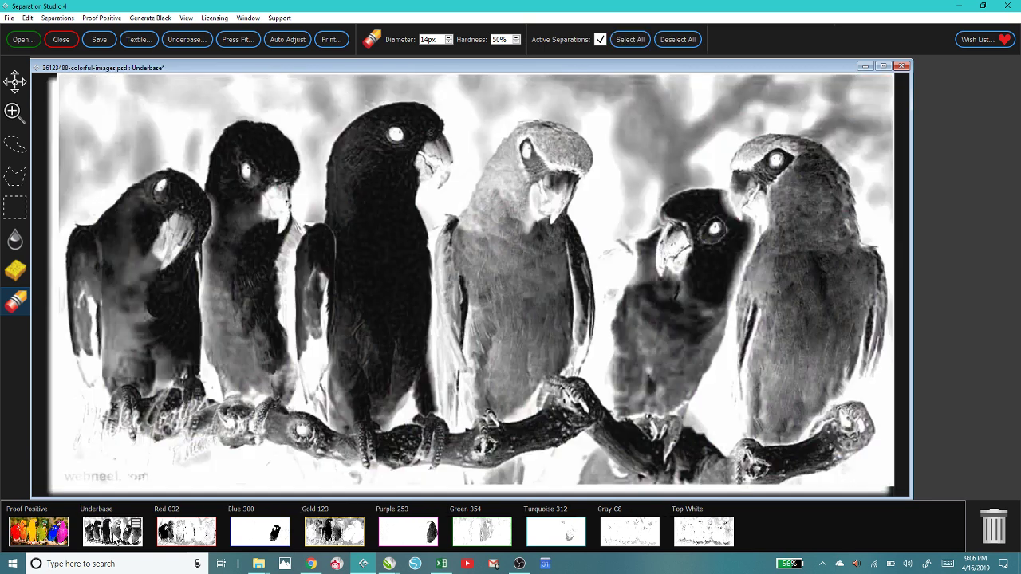
pyautogui.click(195, 538)
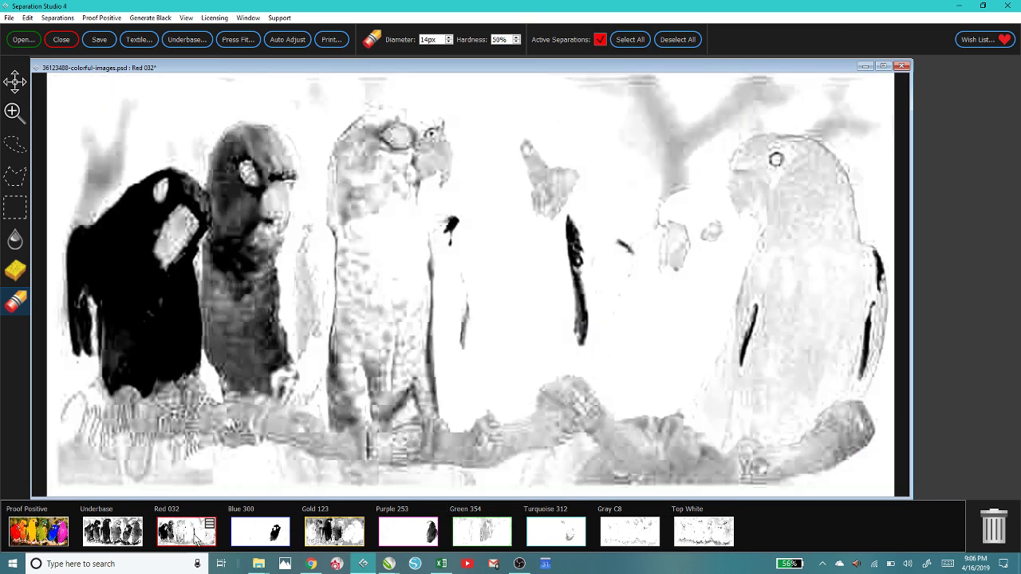
pyautogui.click(250, 537)
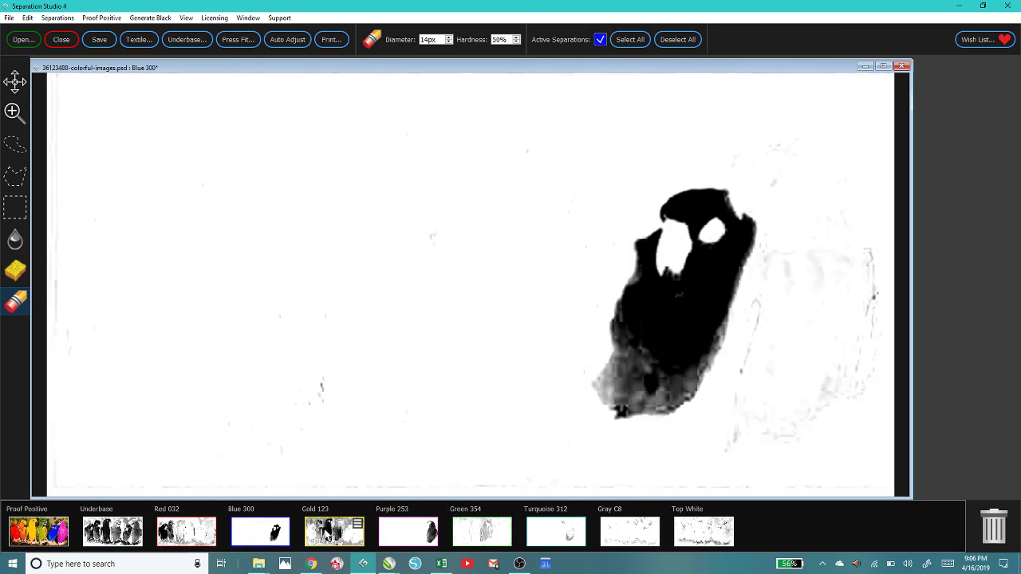
pyautogui.click(333, 534)
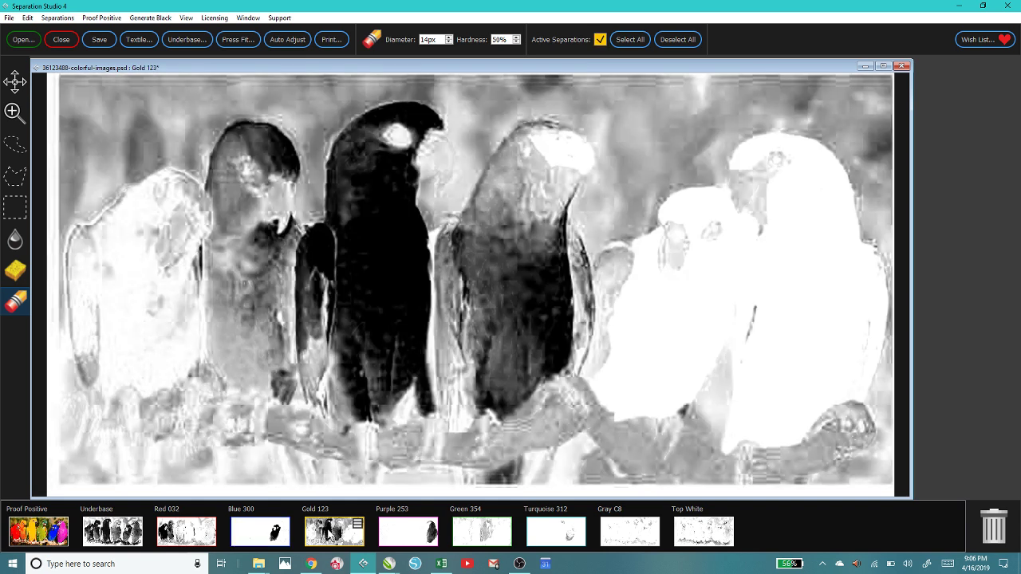
pyautogui.click(402, 539)
pyautogui.click(469, 537)
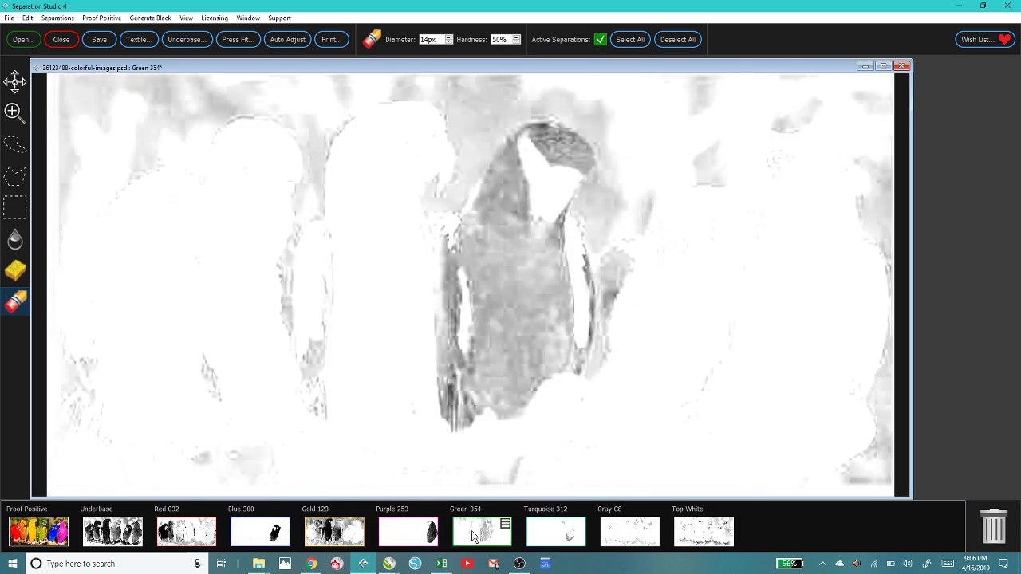
pyautogui.click(556, 536)
pyautogui.click(611, 536)
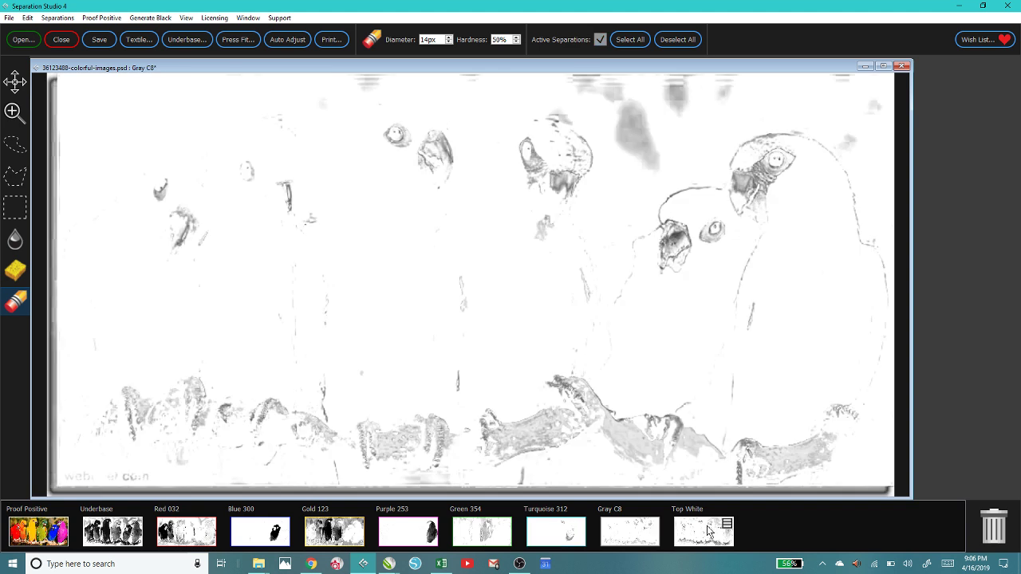
pyautogui.click(690, 534)
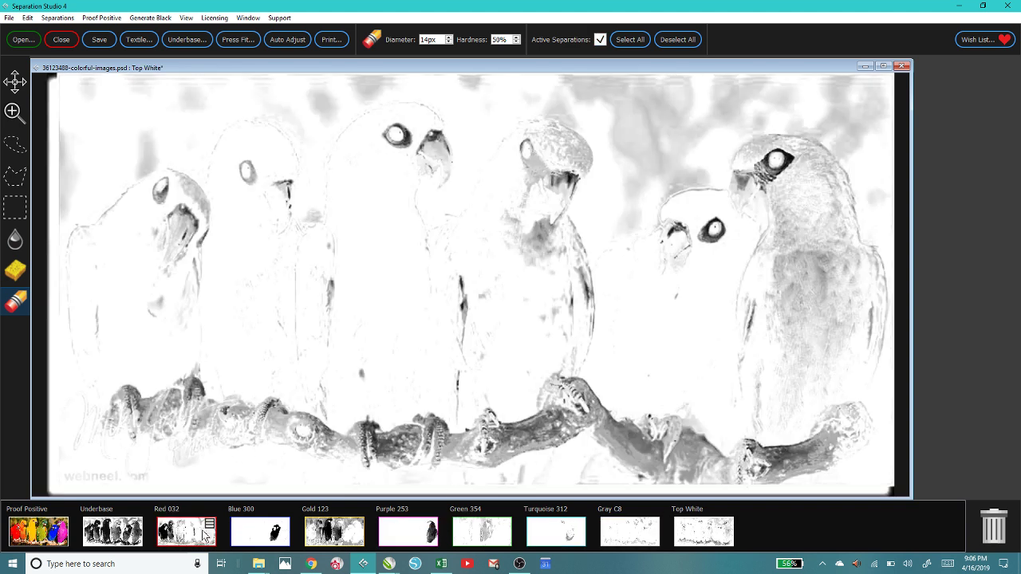
pyautogui.click(41, 539)
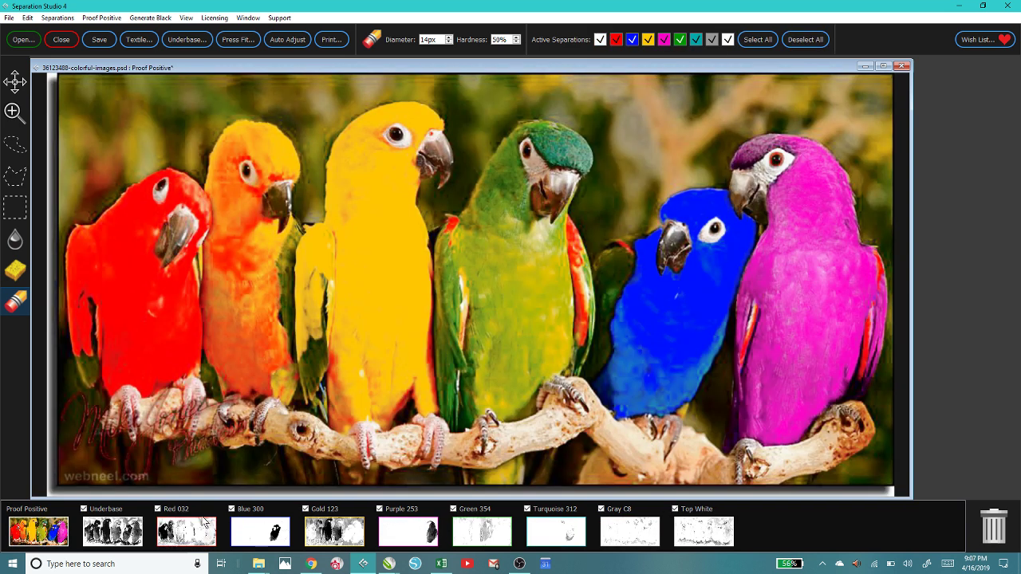
# Preview the composite without Blue 300 and without Purple 253, restoring each separation's visibility after checking it.
pyautogui.click(231, 509)
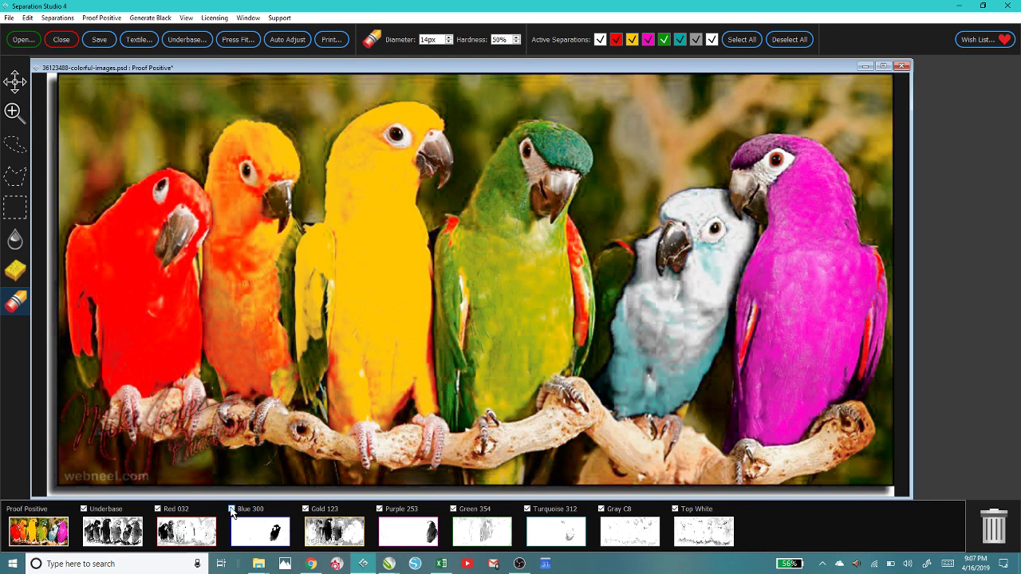
pyautogui.click(231, 509)
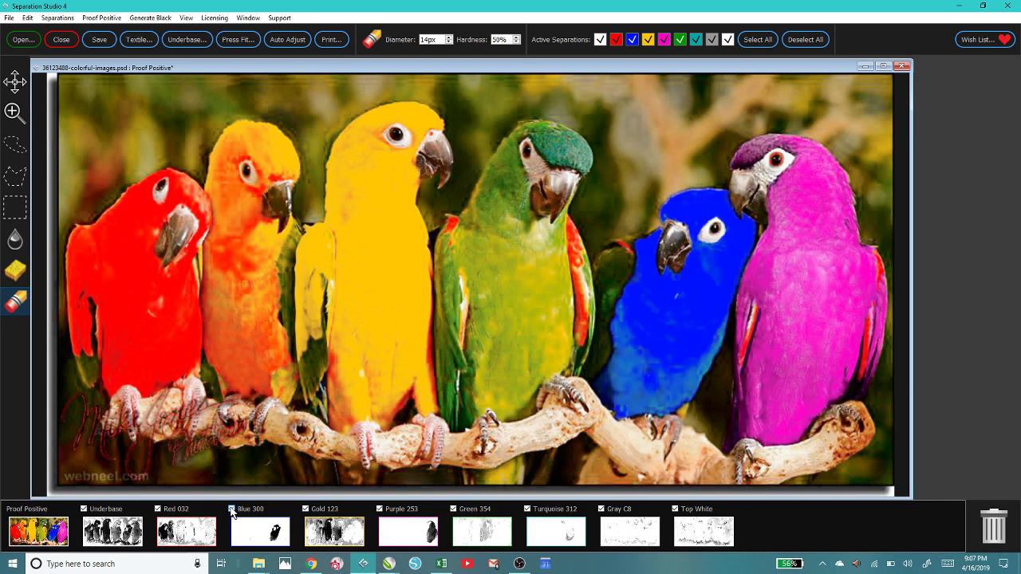
pyautogui.click(379, 509)
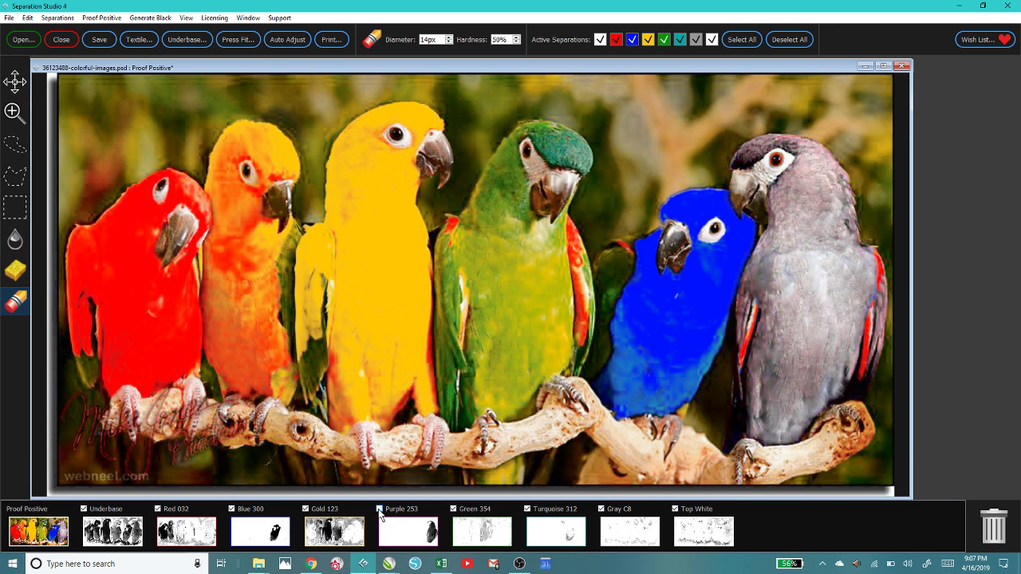
pyautogui.click(379, 508)
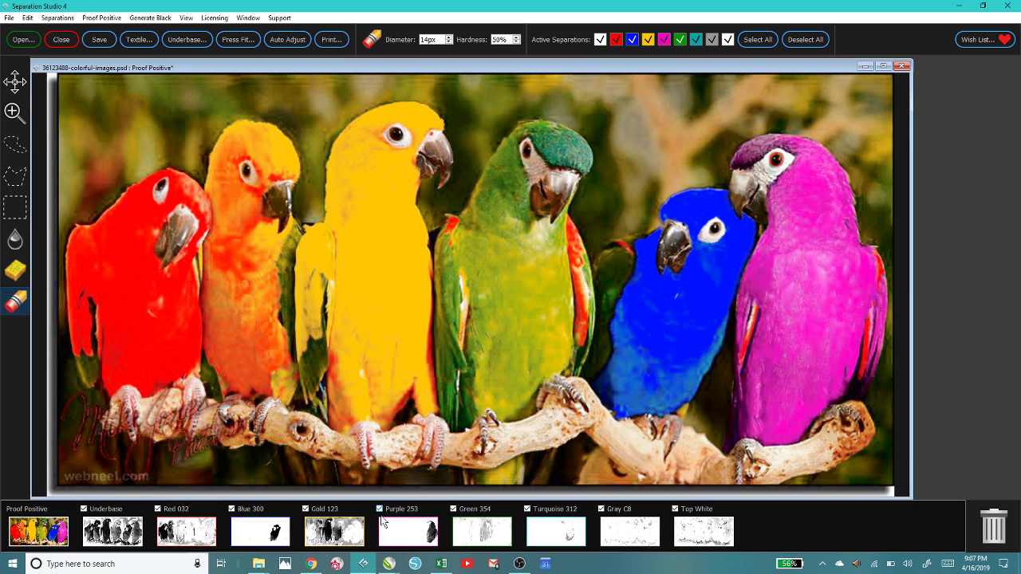
# Adjust the Blue 300 separation's saturation range to High Saturation 13 and Low Saturation 40.
pyautogui.moveTo(273, 523)
pyautogui.rightClick(249, 536)
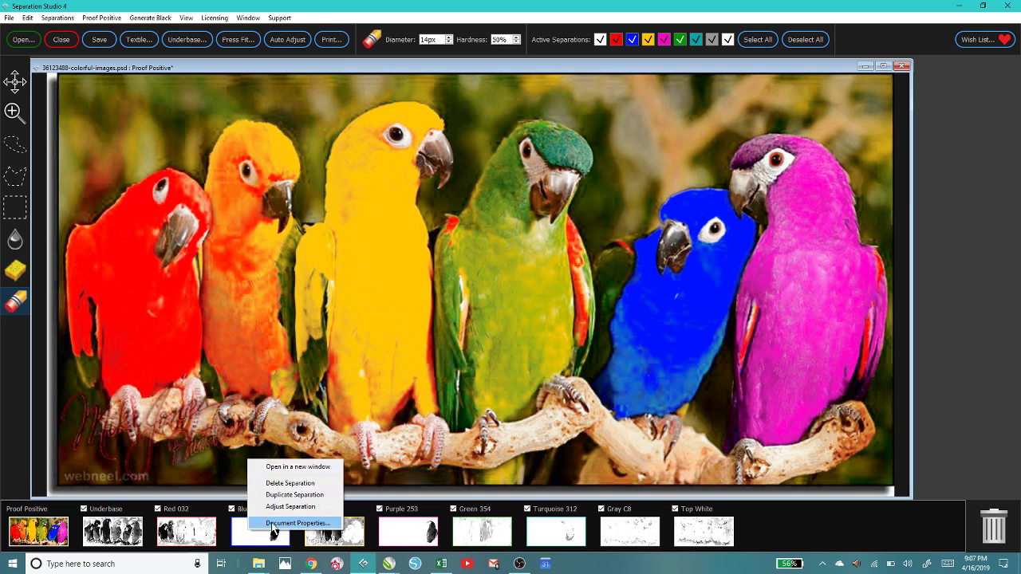
pyautogui.click(276, 506)
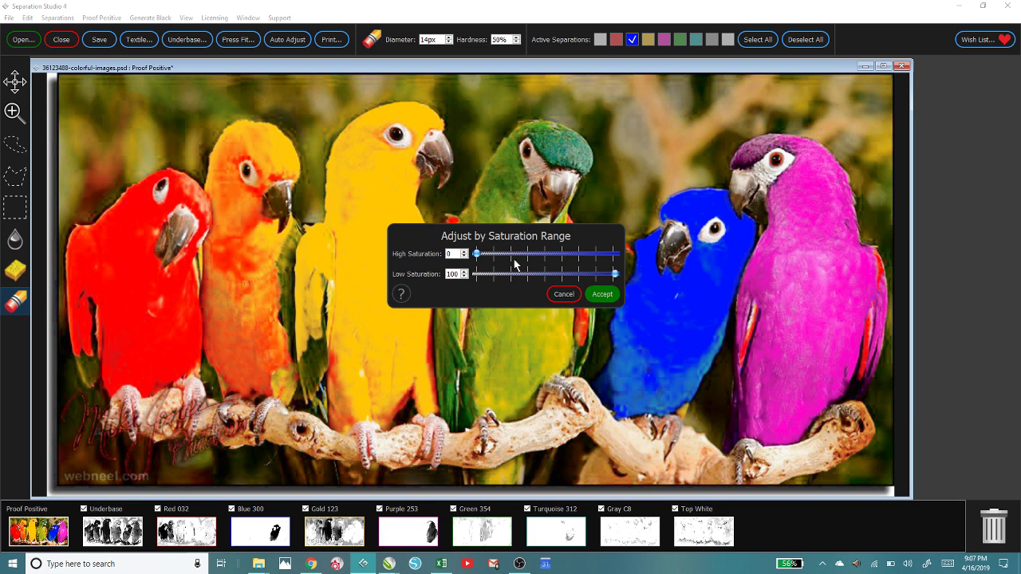
pyautogui.click(547, 275)
pyautogui.click(540, 273)
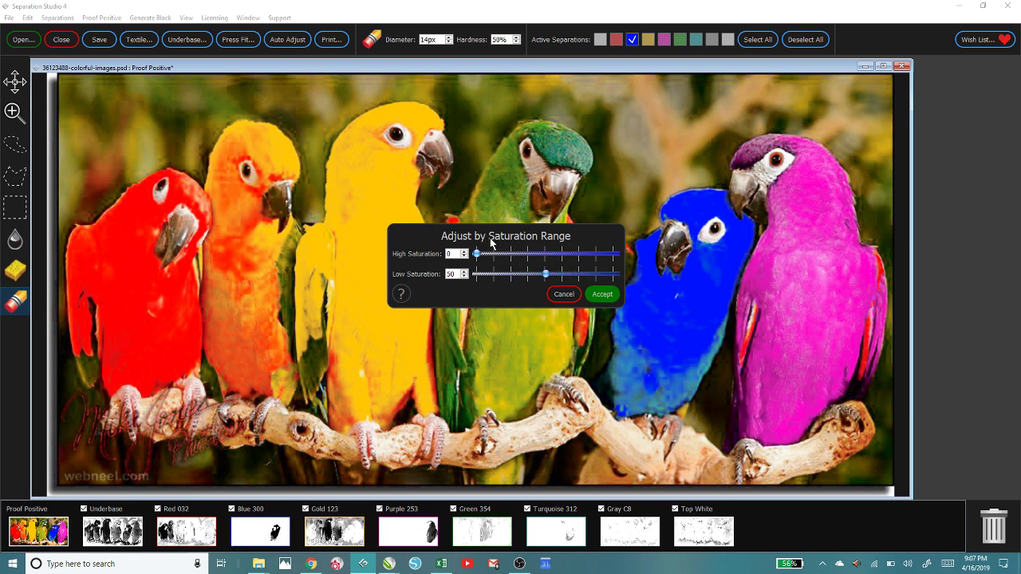
pyautogui.click(520, 255)
pyautogui.click(520, 256)
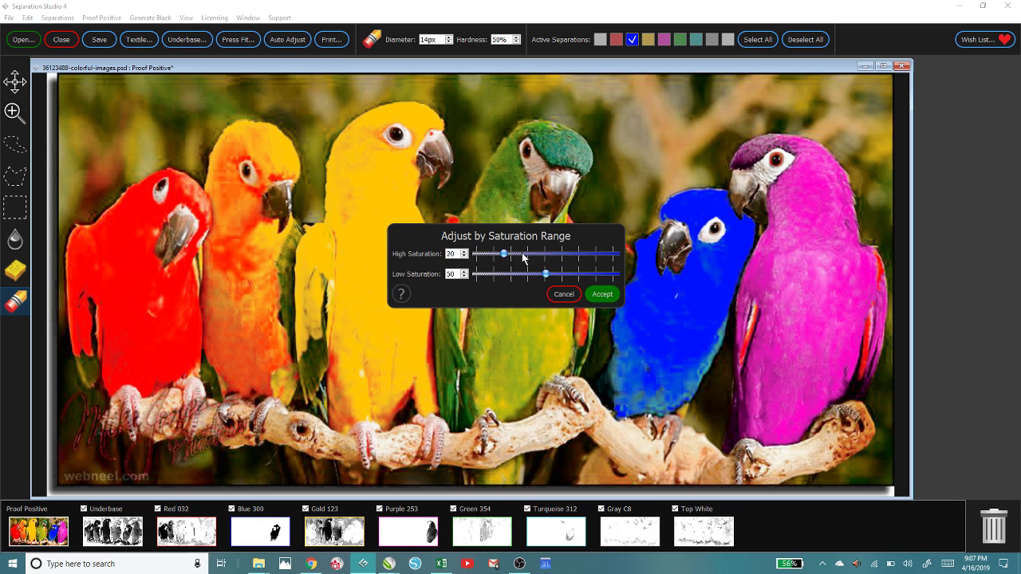
pyautogui.click(507, 254)
pyautogui.click(495, 255)
pyautogui.click(495, 255)
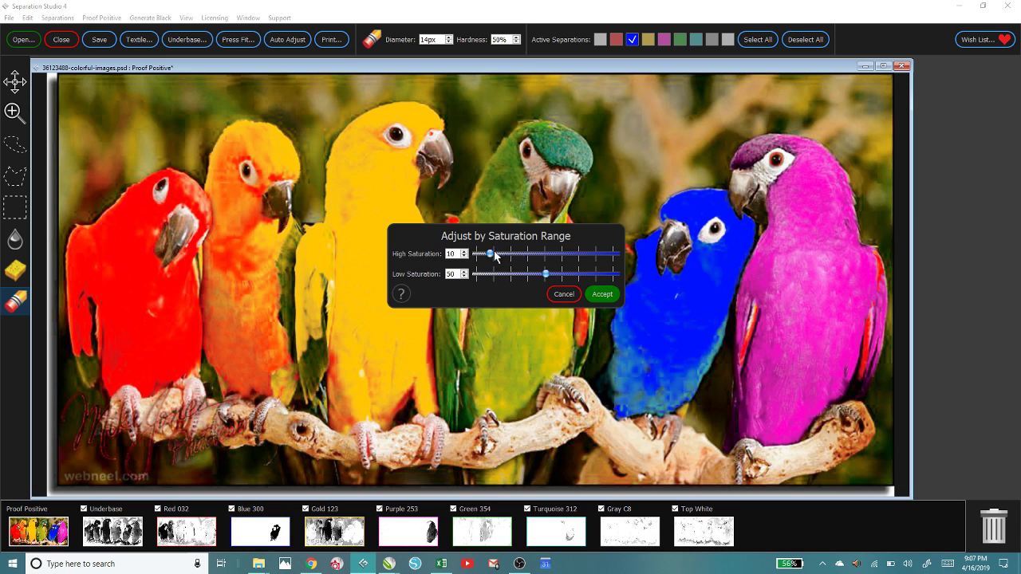
pyautogui.click(531, 275)
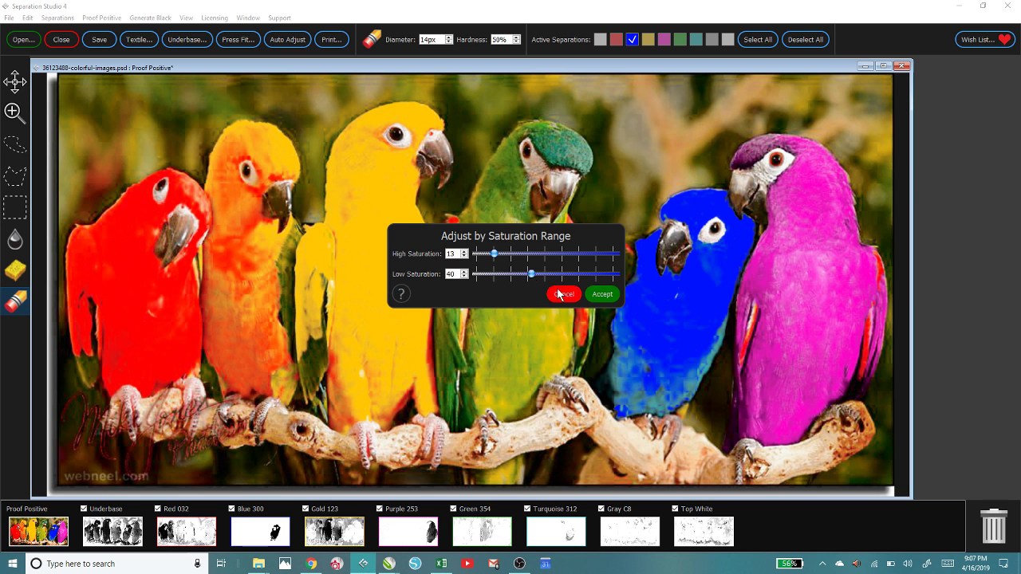
pyautogui.click(601, 295)
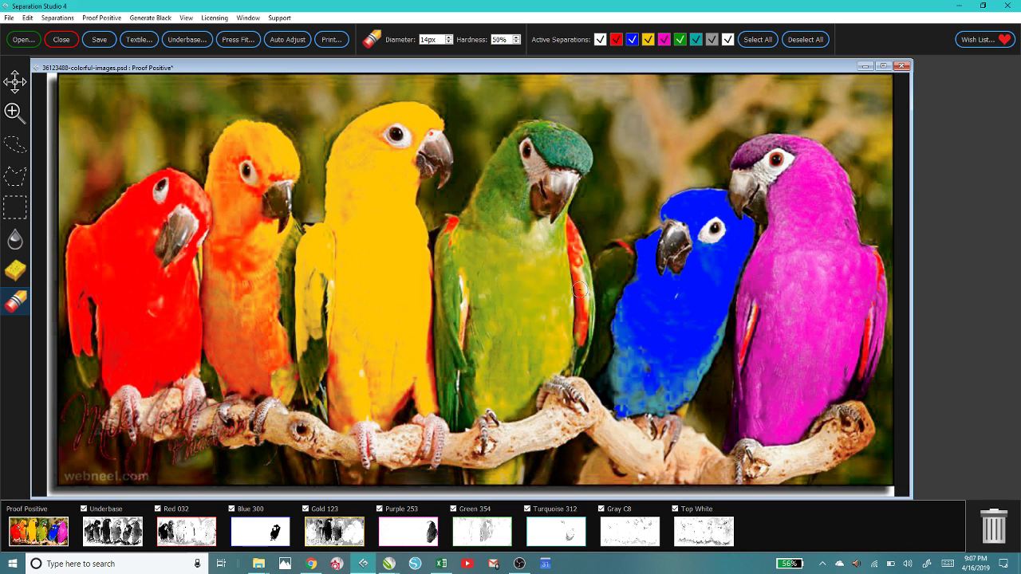
# Change the Blue 300 separation's ink to Process Cyan in the document properties.
pyautogui.rightClick(245, 527)
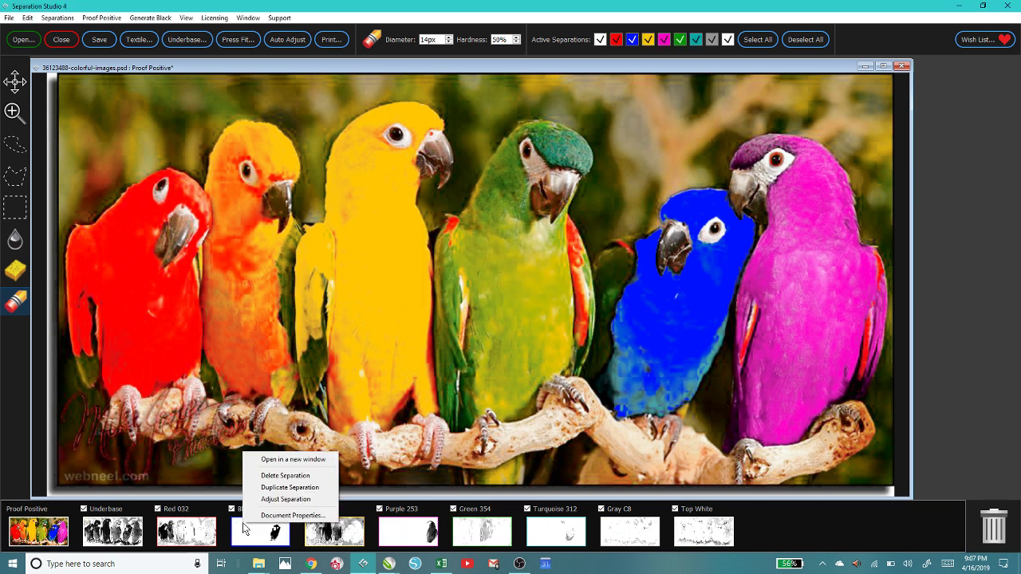
pyautogui.click(268, 526)
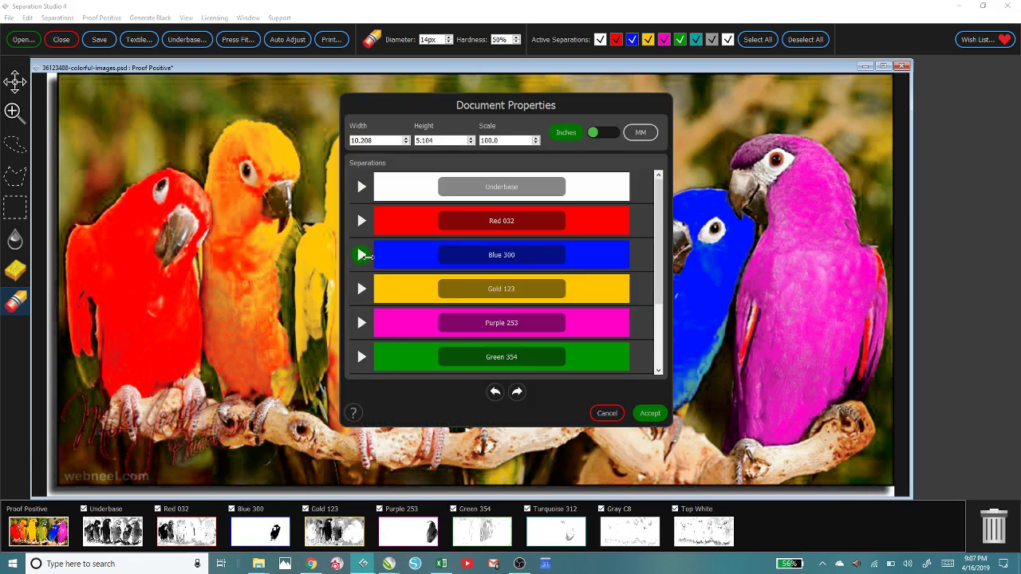
pyautogui.click(363, 255)
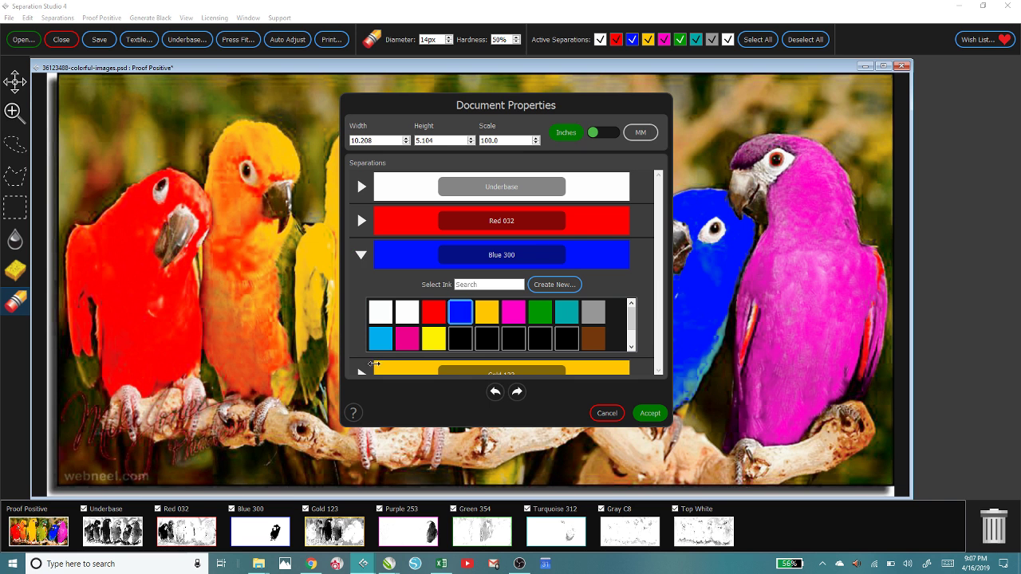
pyautogui.click(387, 336)
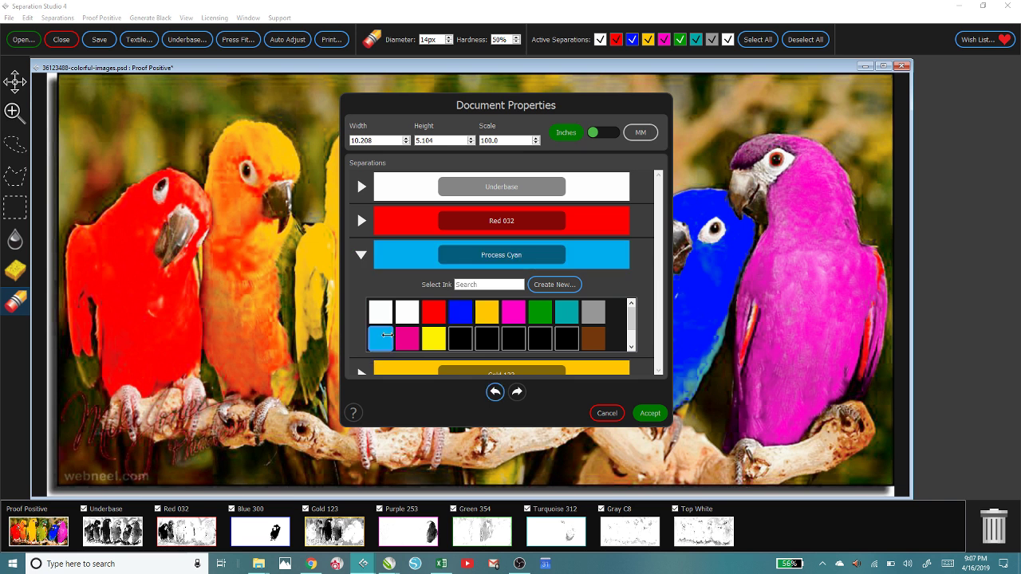
pyautogui.click(650, 413)
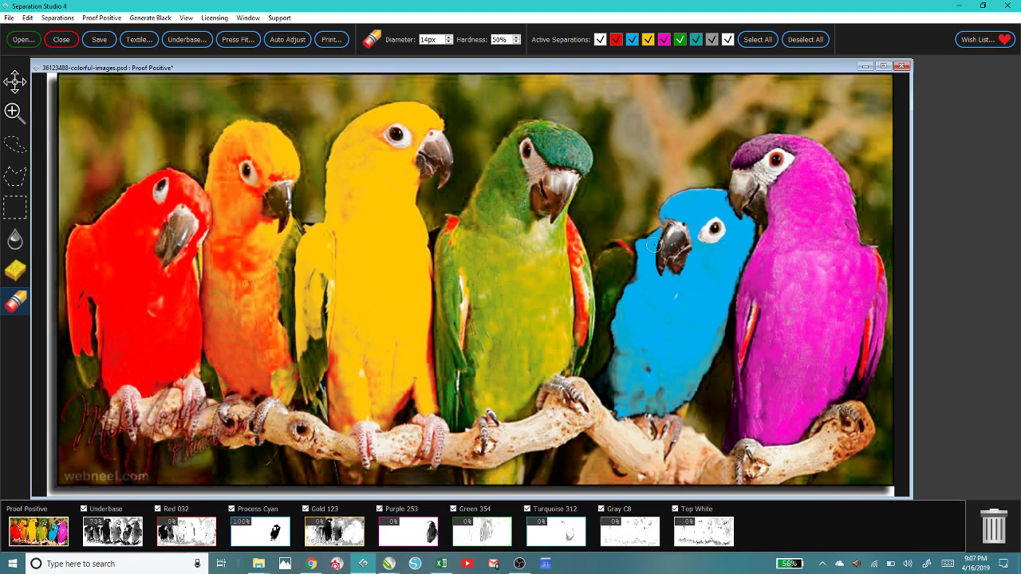
# Set up the Press Fit layout with Green 354 on screen 2, Purple 253 on 3, Gold 123 on 4 and Process Cyan on 5.
pyautogui.click(233, 39)
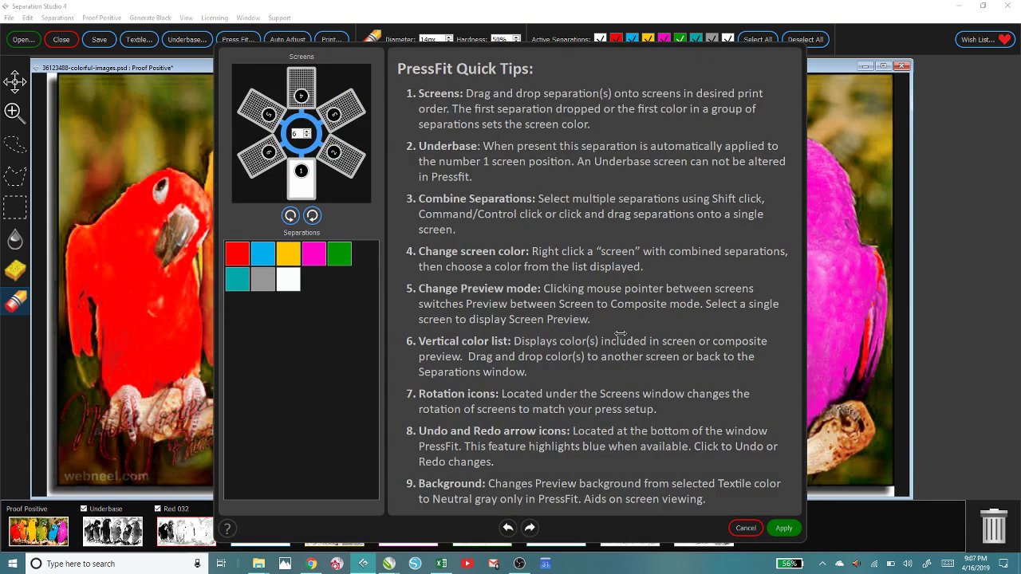
pyautogui.moveTo(334, 257); pyautogui.dragTo(340, 159)
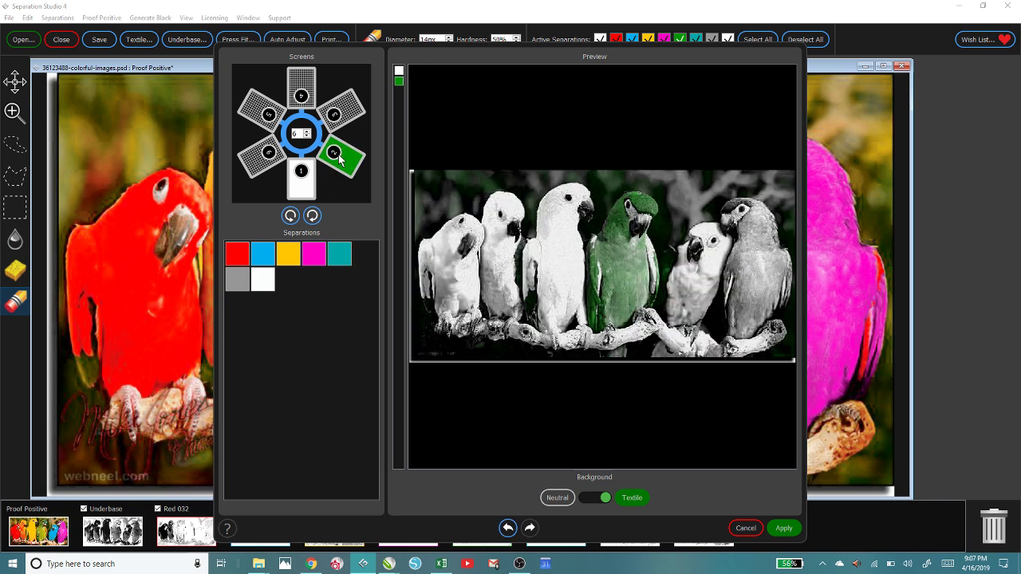
pyautogui.click(312, 262)
pyautogui.moveTo(310, 263); pyautogui.dragTo(340, 112)
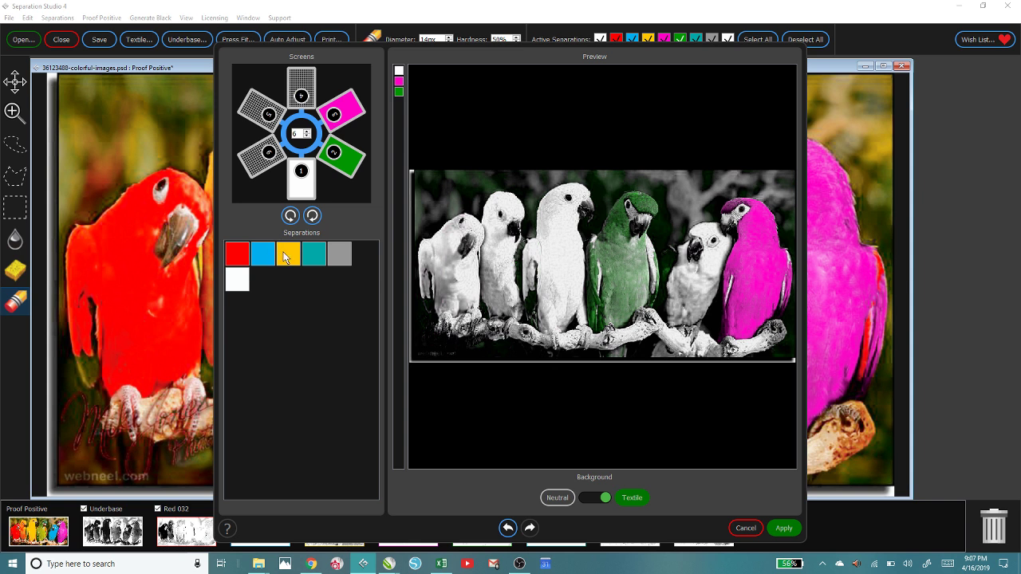
pyautogui.moveTo(287, 256); pyautogui.dragTo(300, 95)
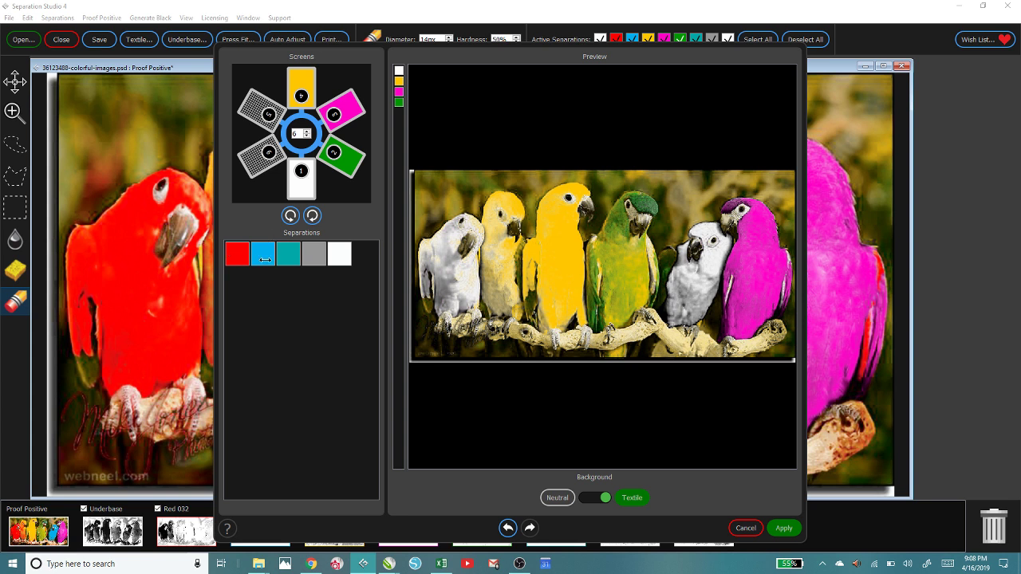
pyautogui.moveTo(265, 261); pyautogui.dragTo(263, 115)
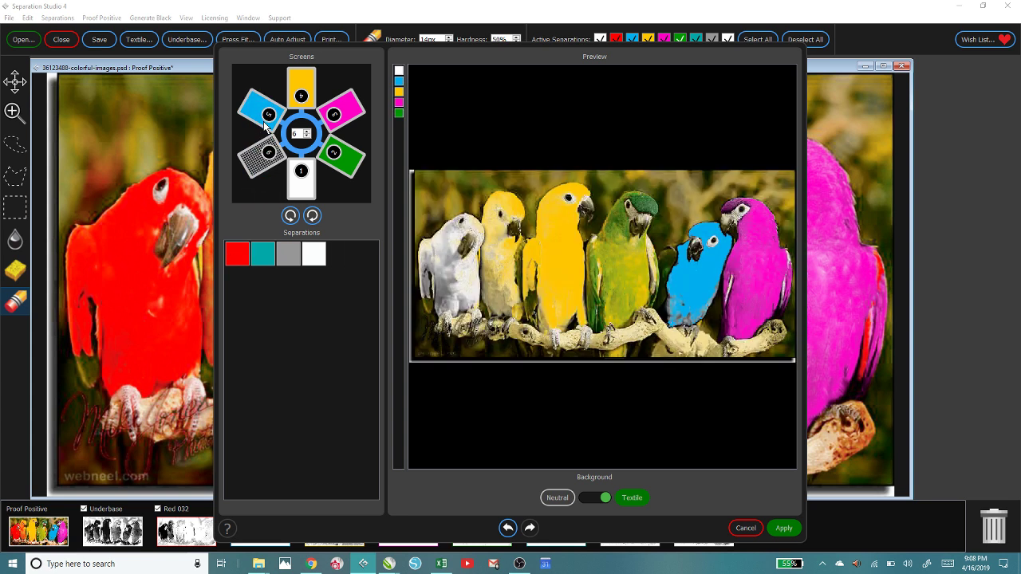
# Combine the Turquoise 312 separation with green on screen 2, and try to add Top White to the underbase screen.
pyautogui.click(235, 260)
pyautogui.moveTo(235, 262); pyautogui.dragTo(340, 120)
pyautogui.moveTo(263, 259); pyautogui.dragTo(276, 252)
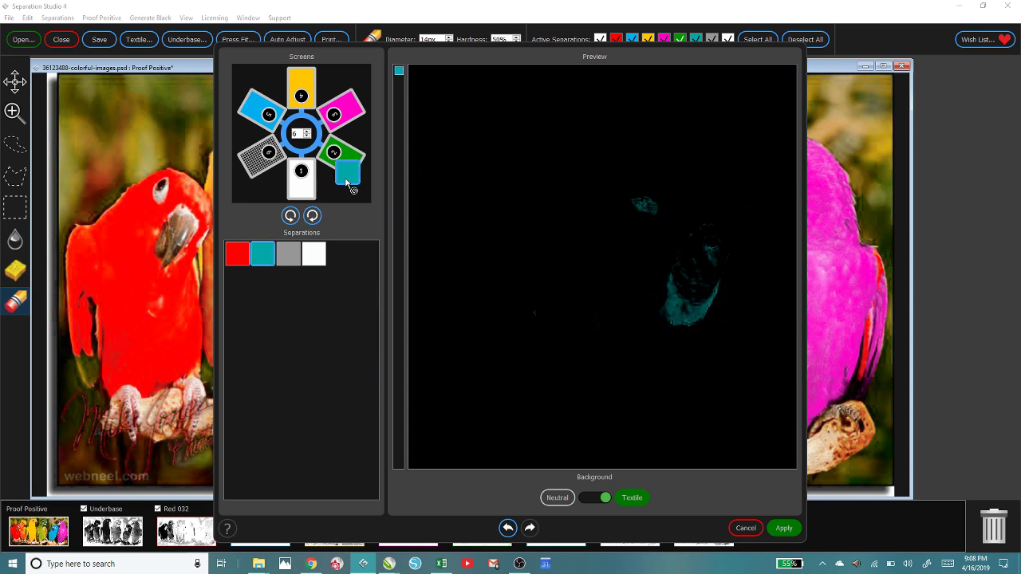
pyautogui.moveTo(347, 184); pyautogui.dragTo(345, 177)
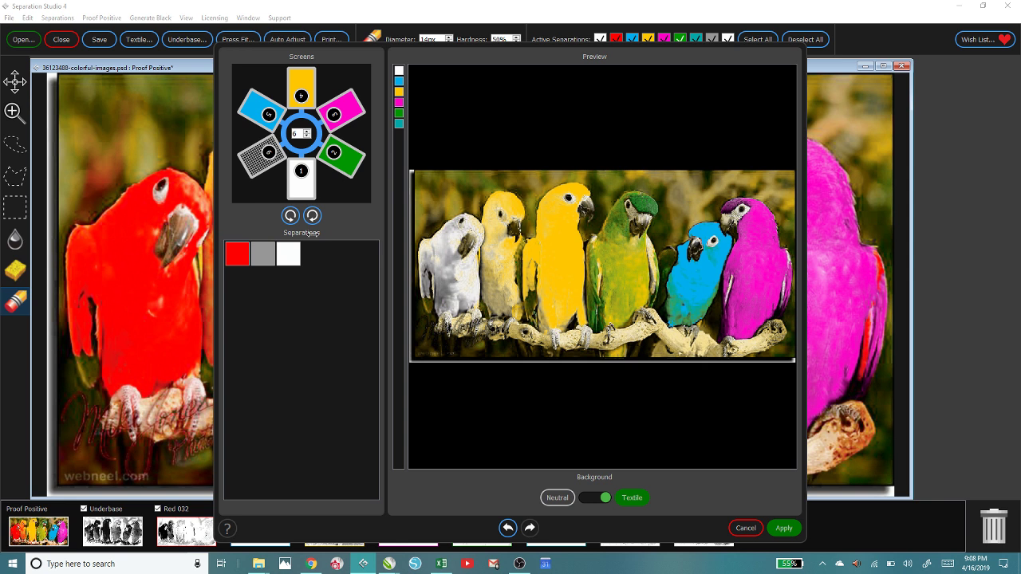
pyautogui.moveTo(289, 255); pyautogui.dragTo(299, 182)
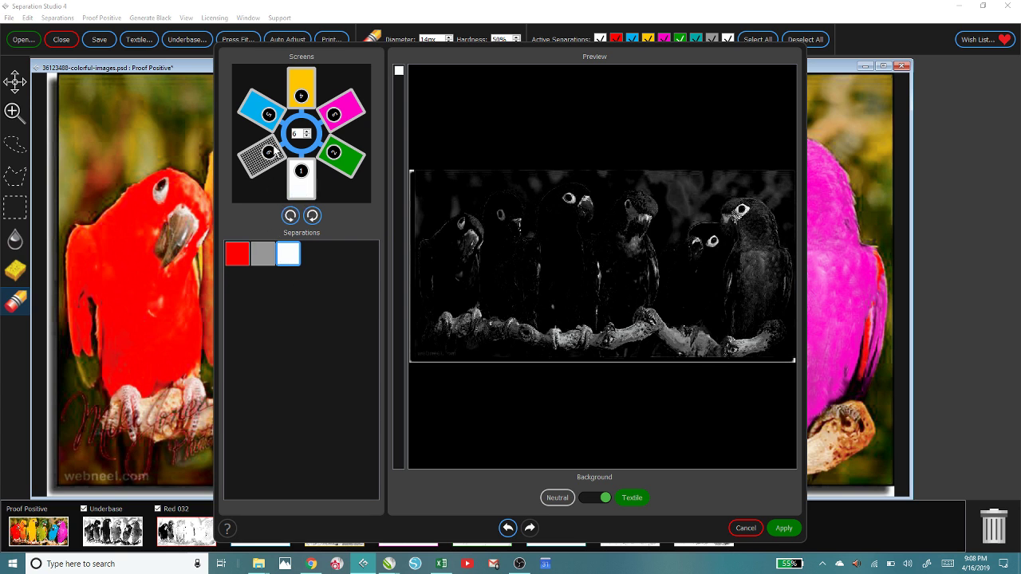
# Preview the cyan, gold and purple screens individually, and return to the composite preview.
pyautogui.click(264, 113)
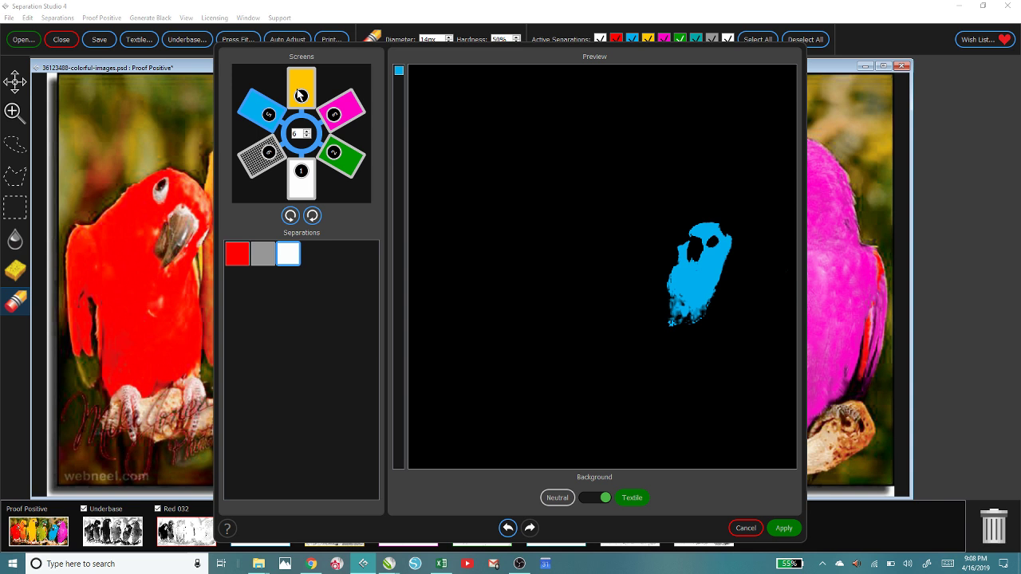
pyautogui.click(296, 94)
pyautogui.click(340, 112)
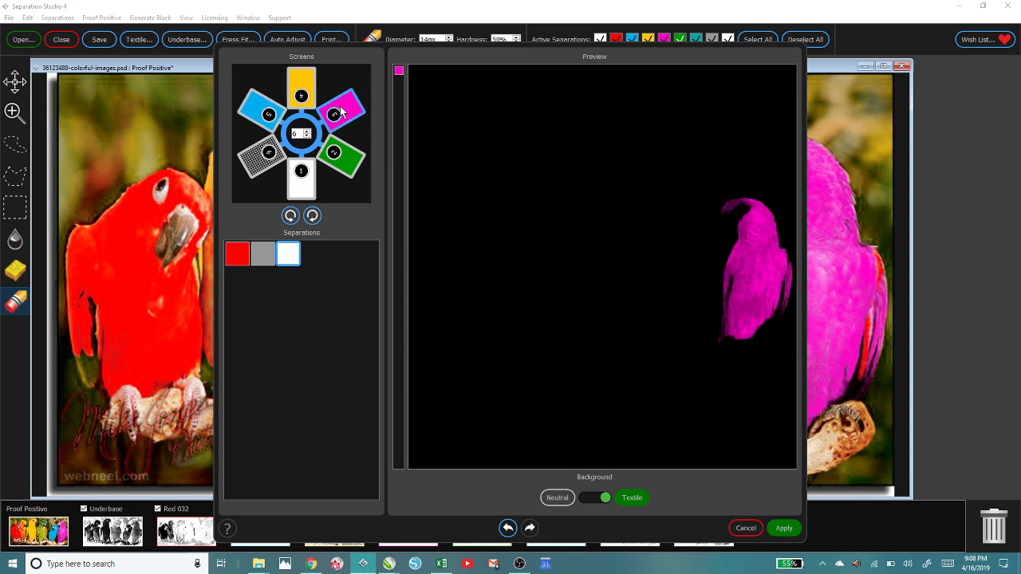
pyautogui.click(287, 298)
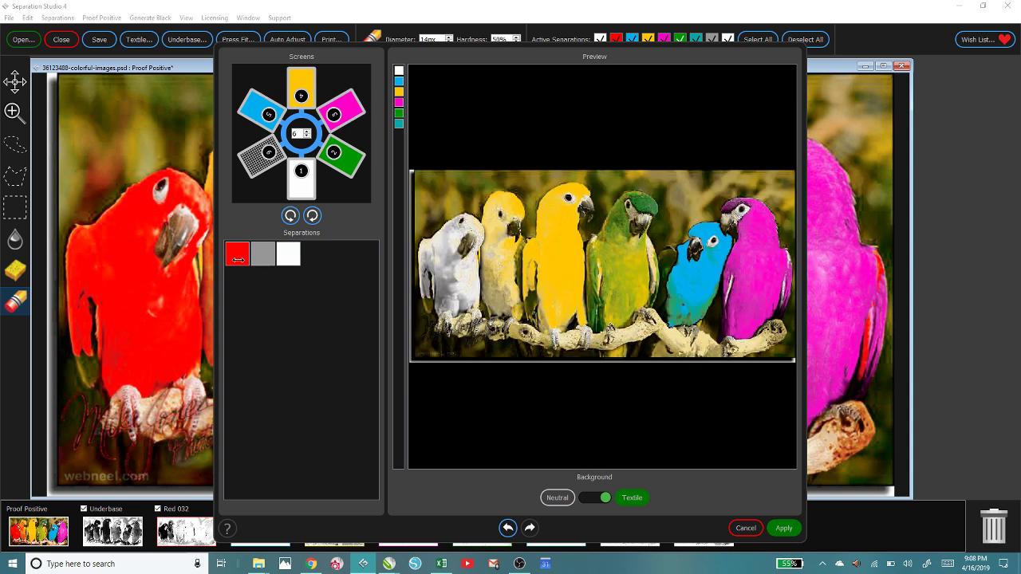
# Assign Red 032 to screen 6, and try to add the Gray C8 separation to the underbase screen.
pyautogui.moveTo(237, 259); pyautogui.dragTo(265, 173)
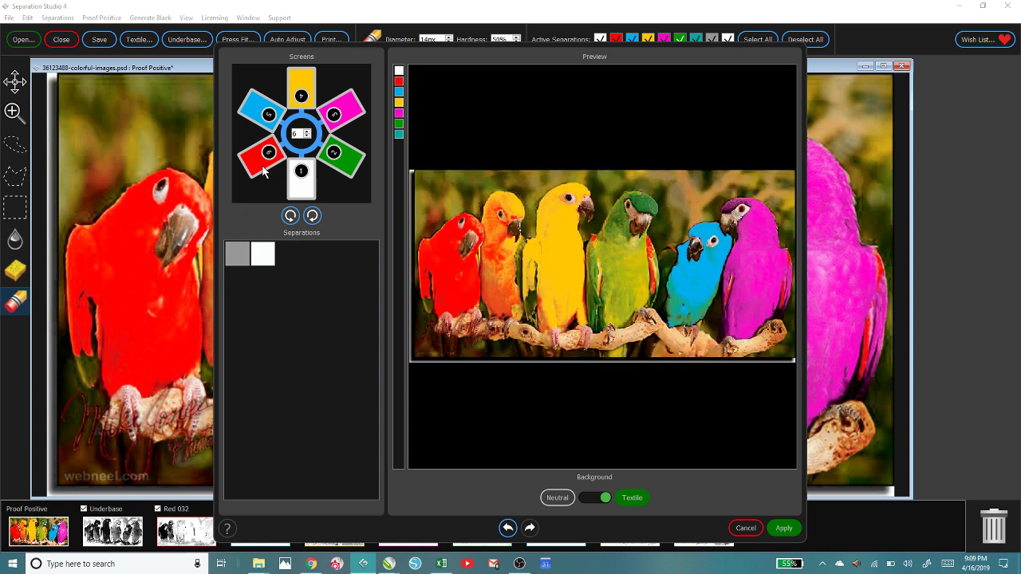
pyautogui.click(238, 253)
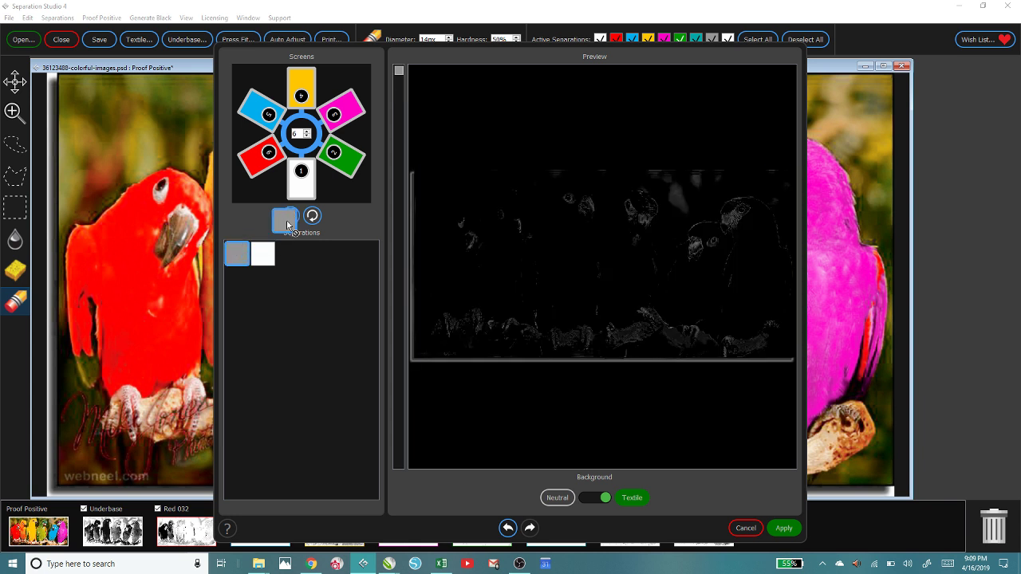
pyautogui.click(303, 191)
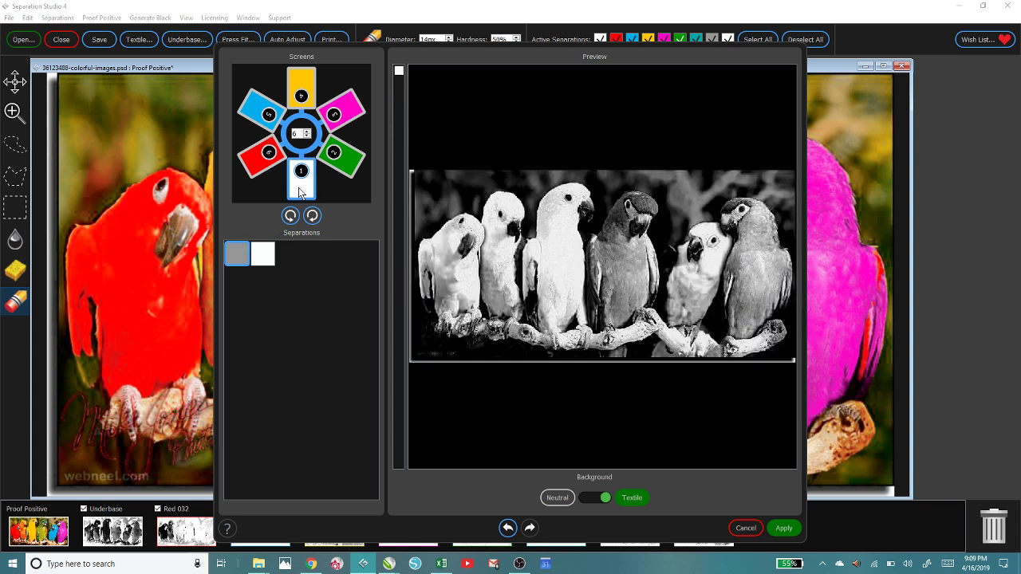
# Preview the red, gold and underbase screens, return to the composite preview, and apply the six-screen Press Fit layout.
pyautogui.click(266, 154)
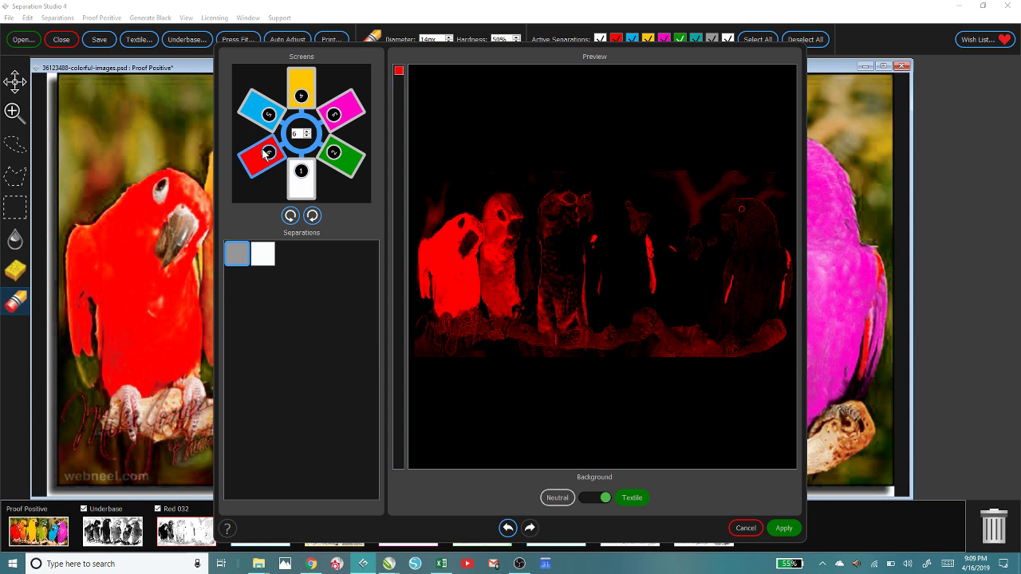
pyautogui.click(299, 83)
pyautogui.click(298, 194)
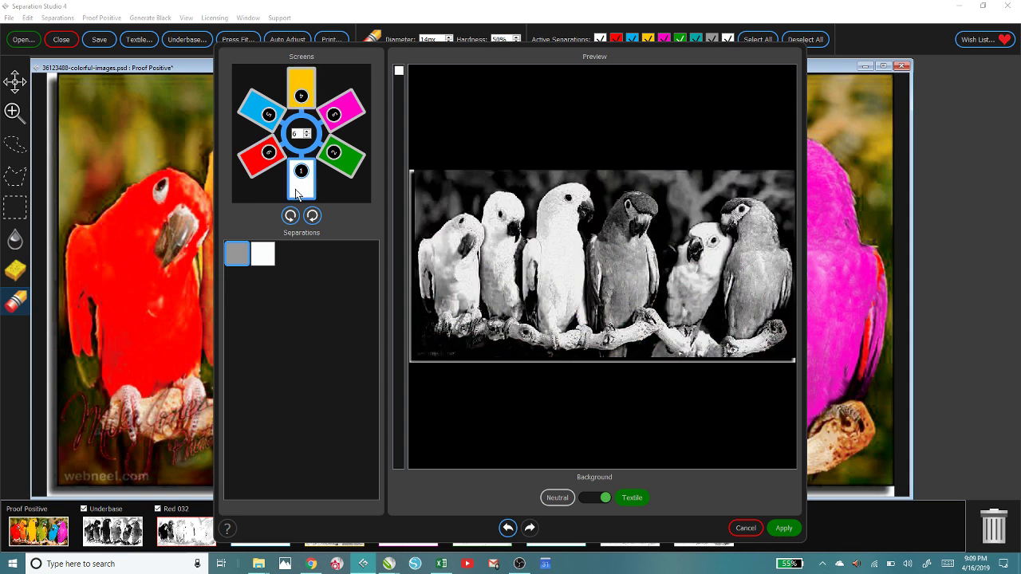
pyautogui.click(305, 301)
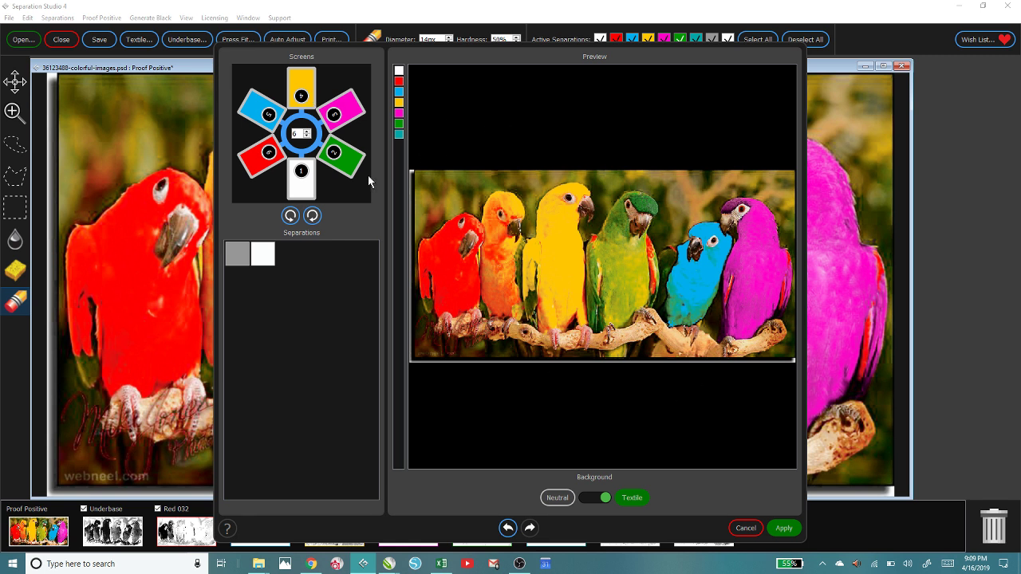
pyautogui.click(784, 530)
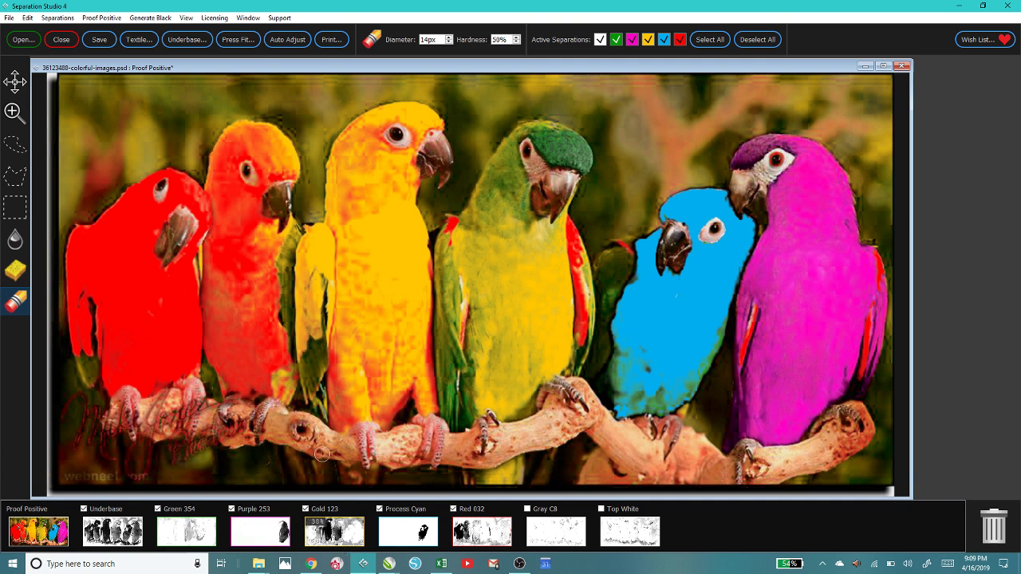
# Open the print setup with separate halftone settings per separation, try the solid style on the Underbase, and restore halftone with the Round shape.
pyautogui.click(9, 17)
pyautogui.click(328, 43)
pyautogui.click(326, 39)
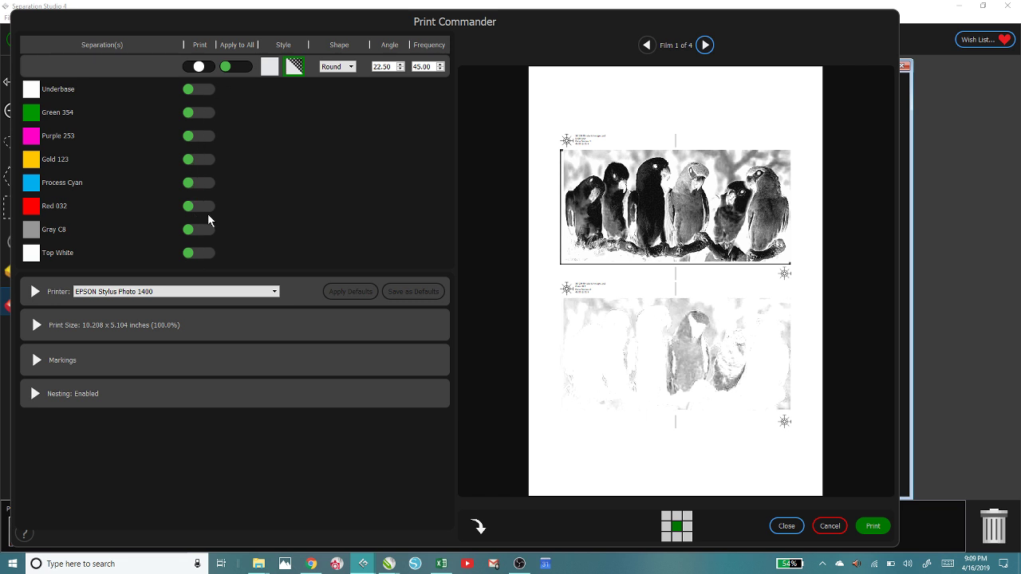
pyautogui.click(244, 69)
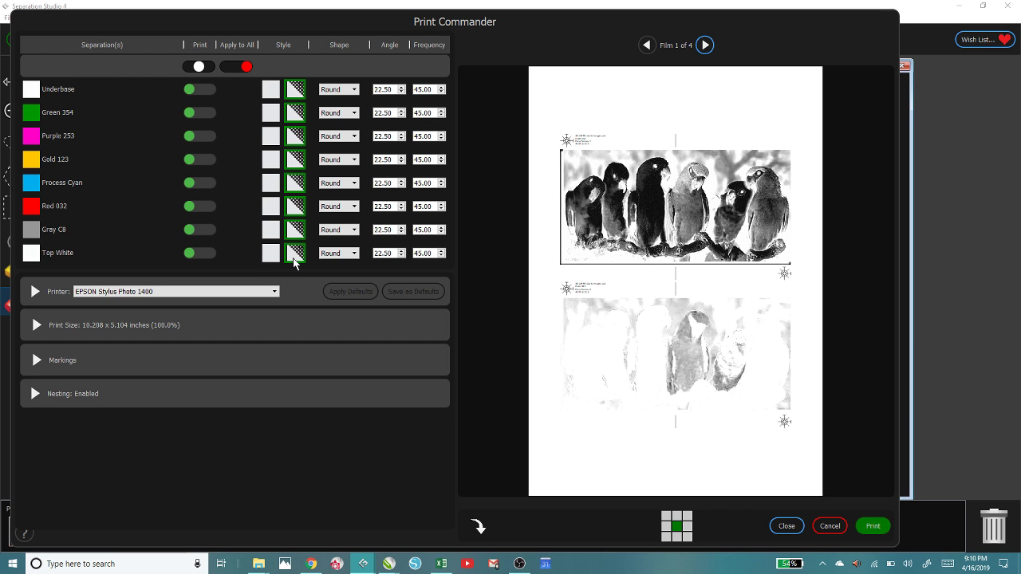
pyautogui.click(271, 90)
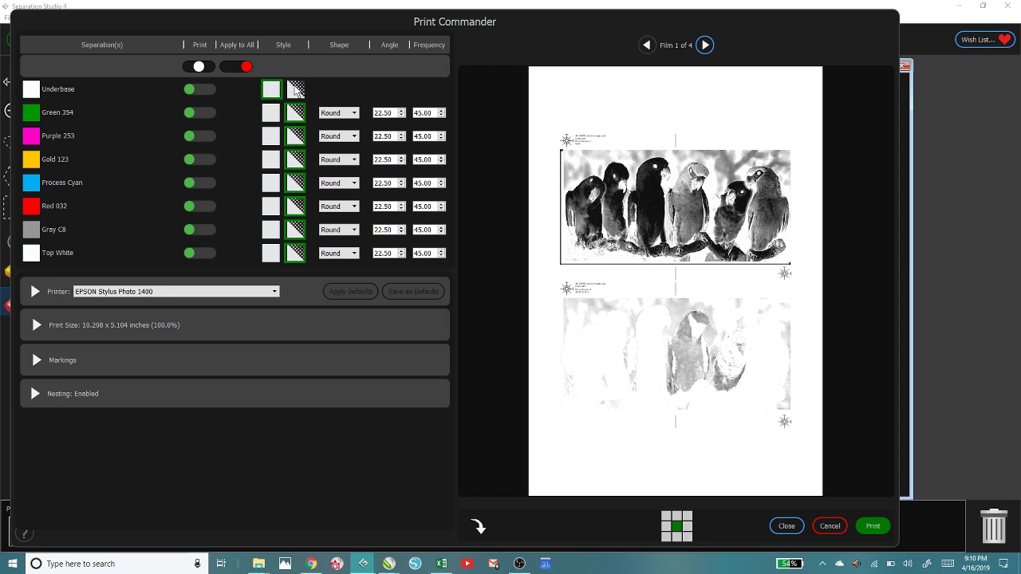
pyautogui.click(296, 89)
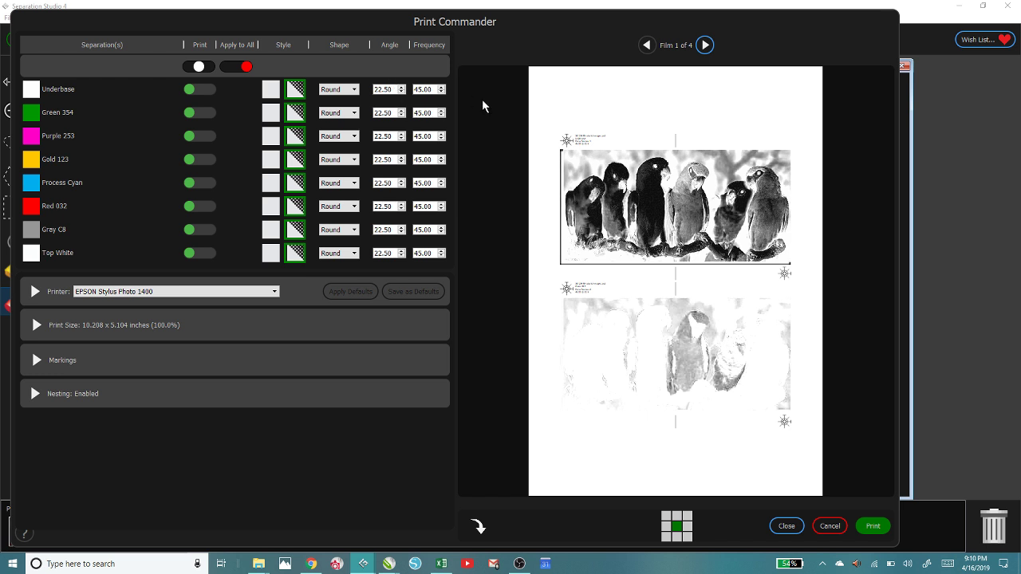
pyautogui.click(348, 91)
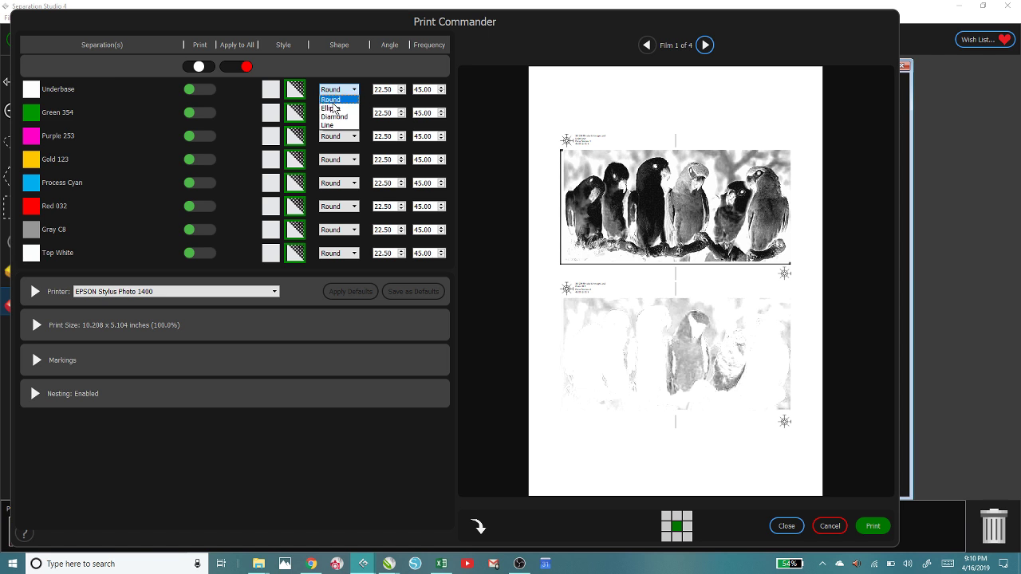
pyautogui.click(333, 102)
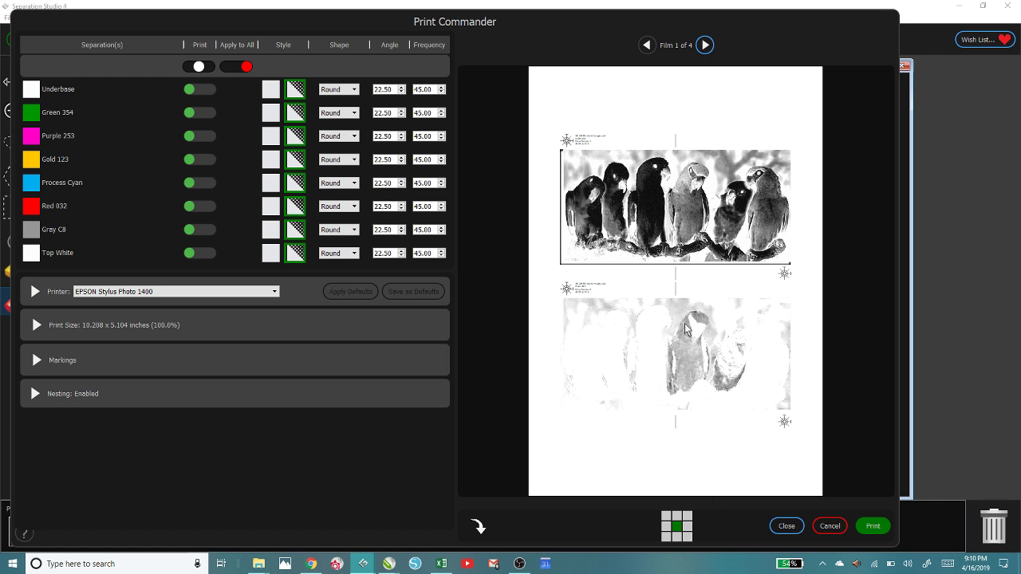
# Examine films 1 to 4 in the print preview, try the solid style on the Underbase, and cancel the print setup.
pyautogui.click(705, 45)
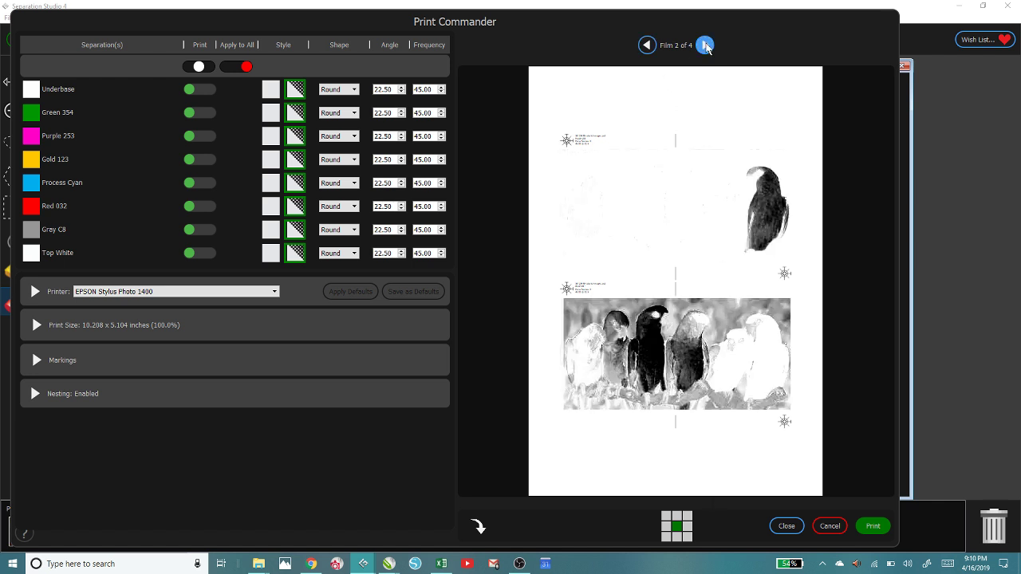
pyautogui.click(705, 46)
pyautogui.click(705, 45)
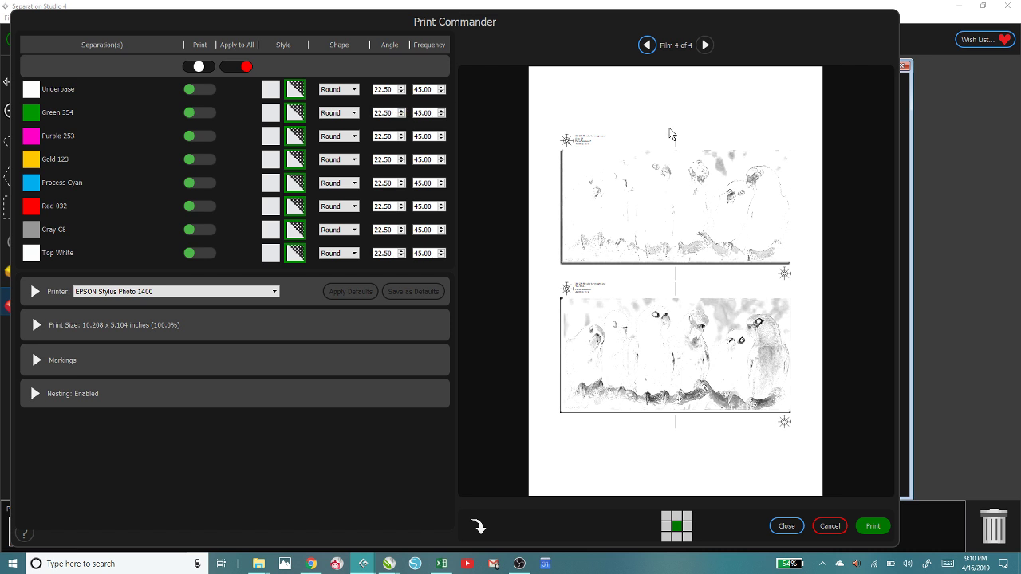
pyautogui.click(268, 96)
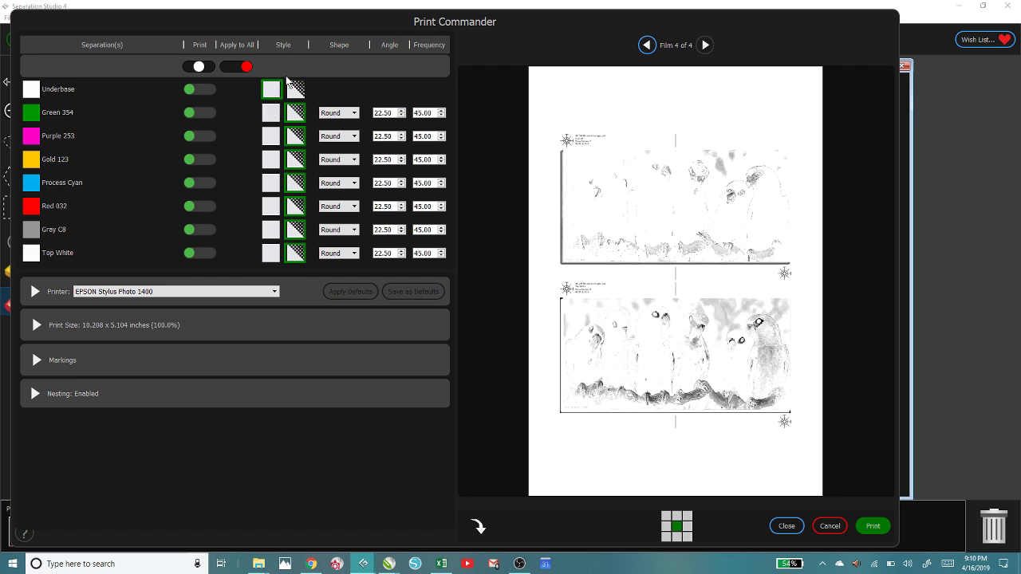
pyautogui.click(825, 528)
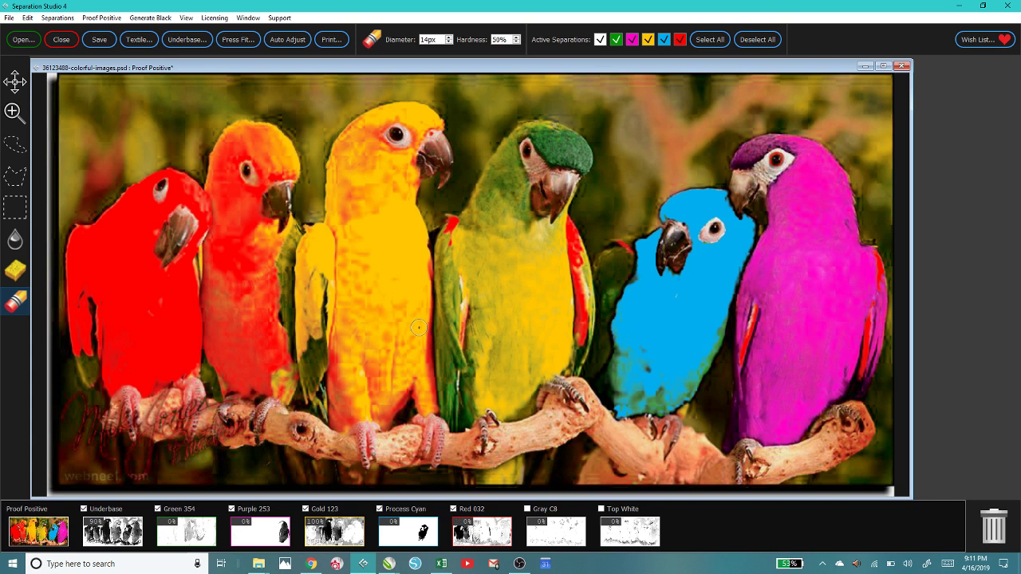
# Generate a Detailed black separation from 36123488-colorful-images.jpg in the Pictures folder, and preview the new black separation.
pyautogui.click(137, 18)
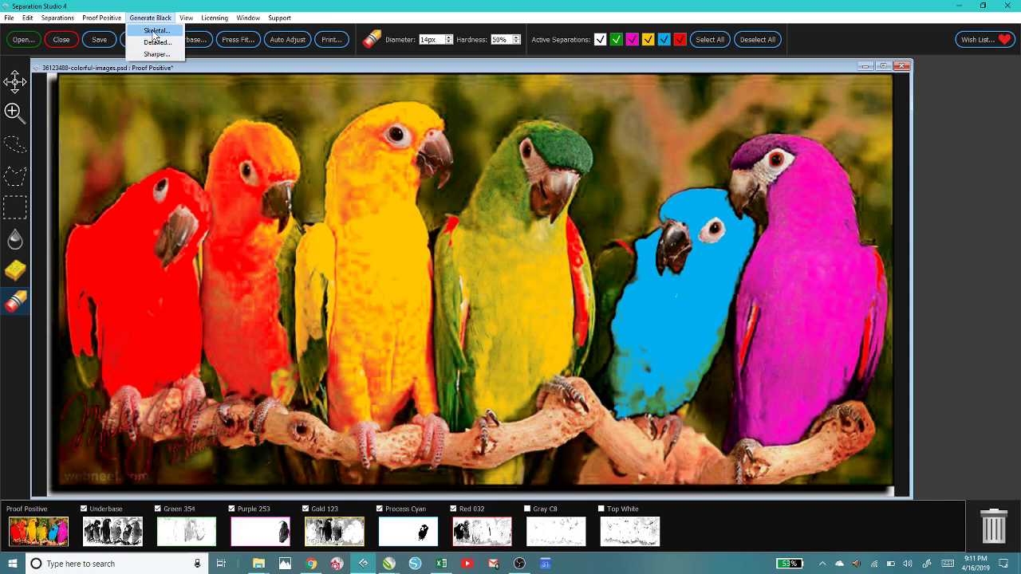
pyautogui.click(156, 43)
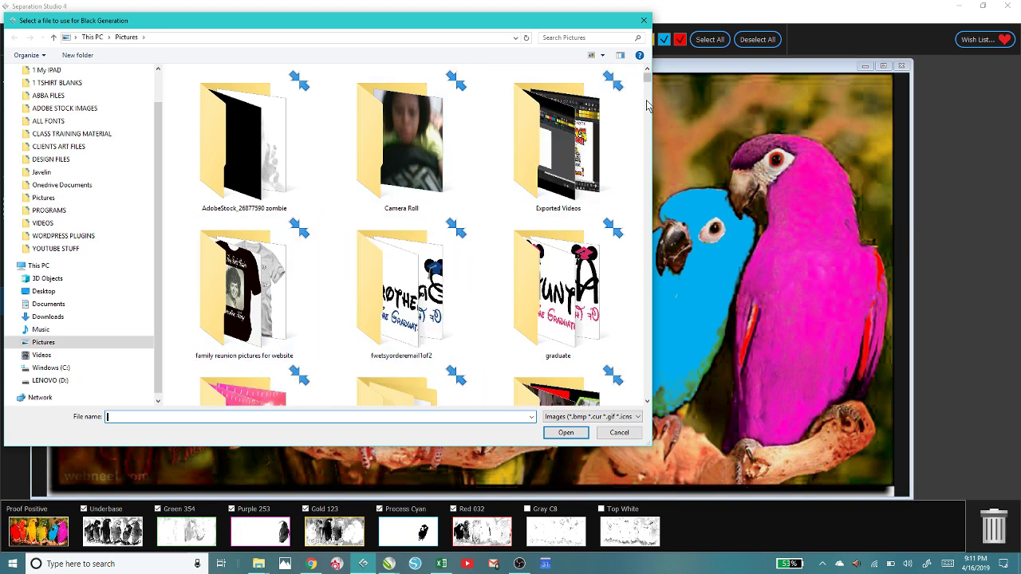
pyautogui.click(646, 401)
pyautogui.click(646, 403)
pyautogui.click(646, 402)
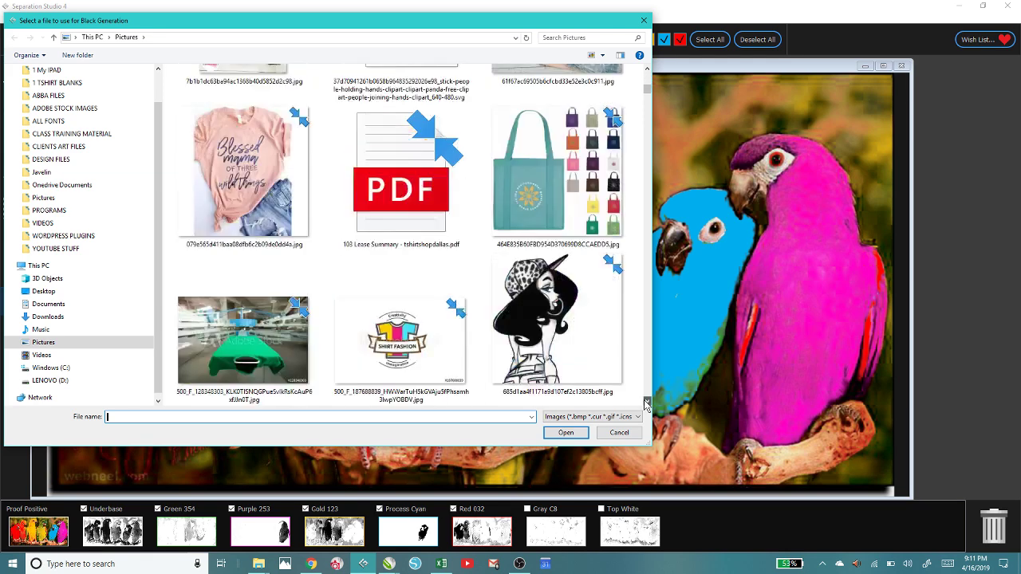
pyautogui.click(646, 402)
pyautogui.click(646, 403)
pyautogui.click(646, 403)
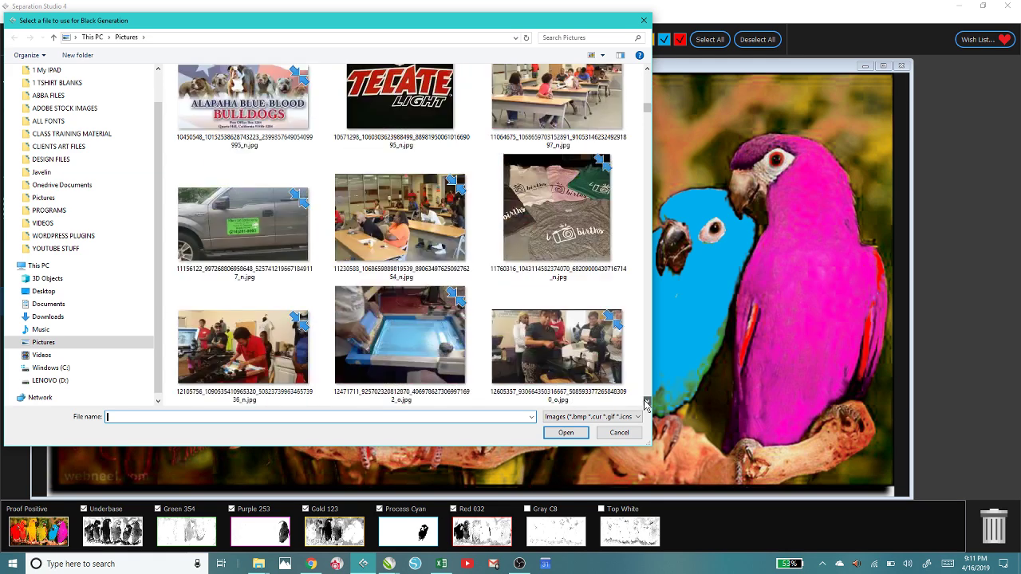
pyautogui.click(646, 402)
pyautogui.click(646, 403)
pyautogui.click(646, 402)
pyautogui.click(646, 403)
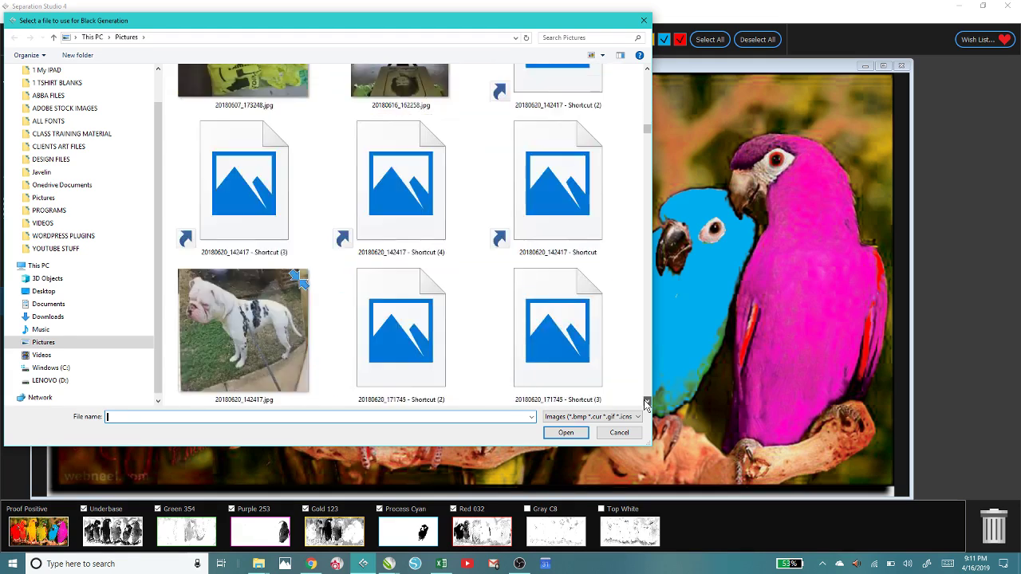
pyautogui.click(646, 402)
pyautogui.click(646, 403)
pyautogui.click(646, 402)
pyautogui.click(645, 403)
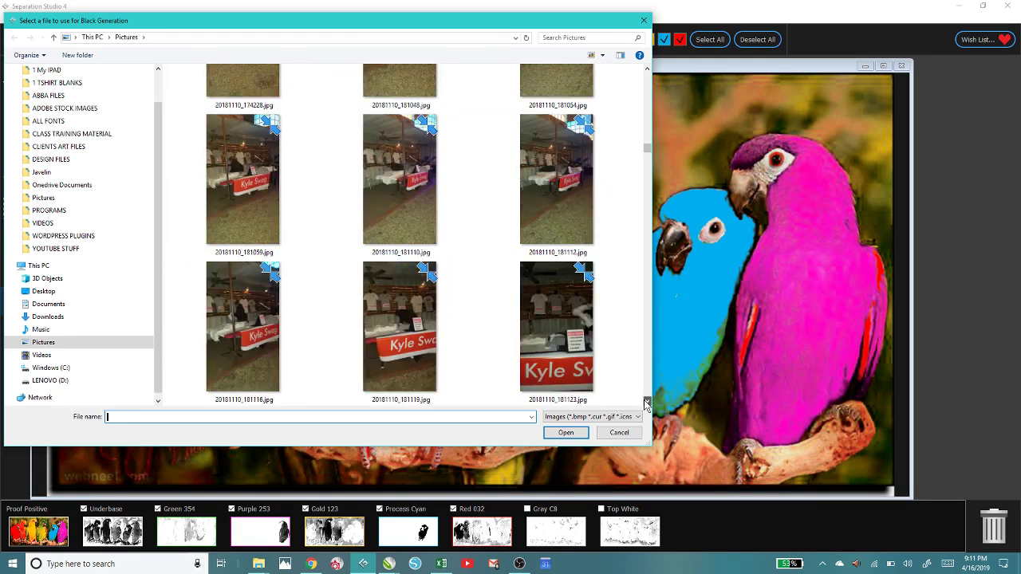
pyautogui.click(646, 403)
pyautogui.click(646, 403)
pyautogui.click(646, 403)
pyautogui.click(646, 403)
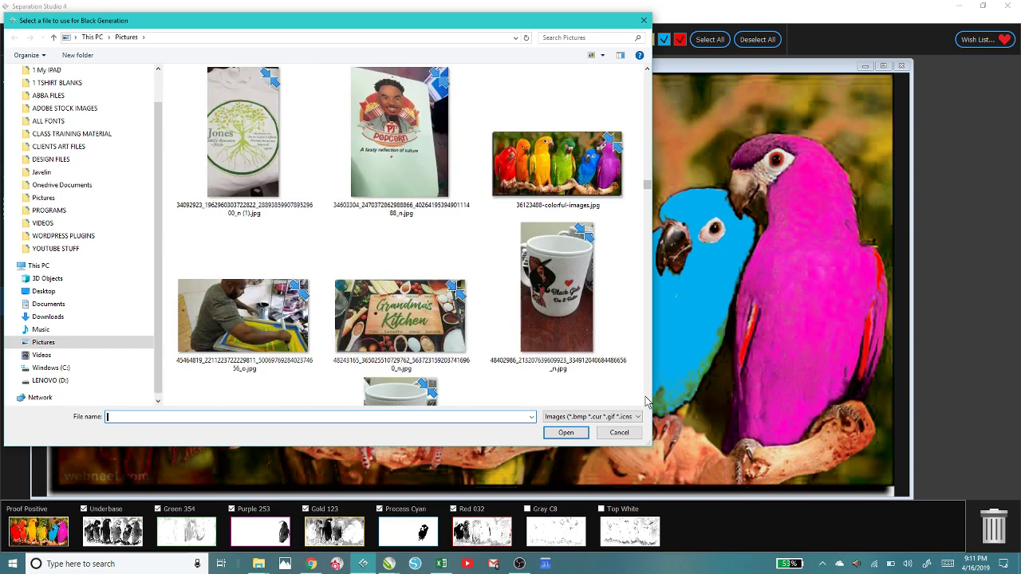
pyautogui.click(646, 403)
pyautogui.click(647, 69)
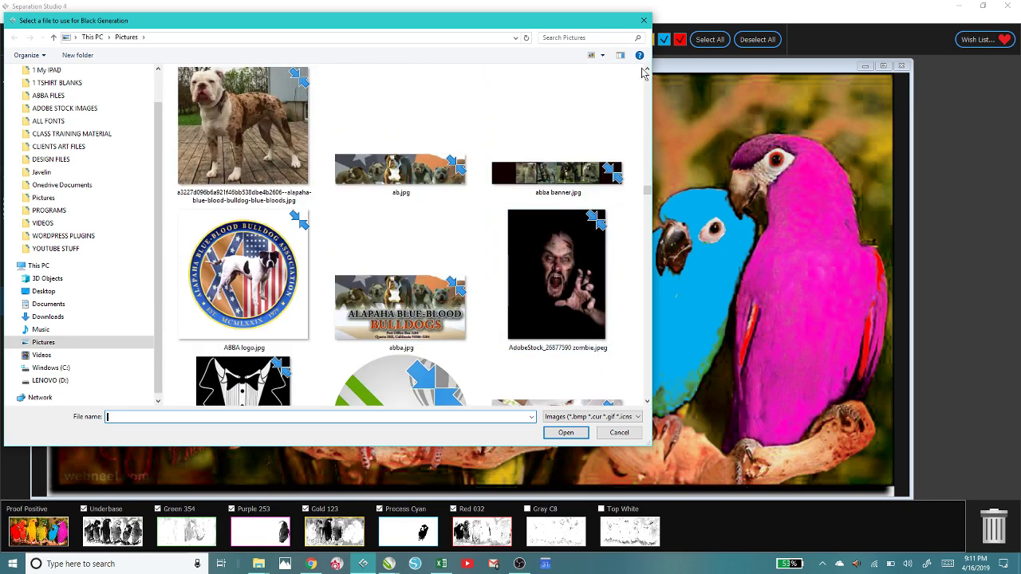
pyautogui.click(646, 71)
pyautogui.click(647, 70)
pyautogui.click(647, 70)
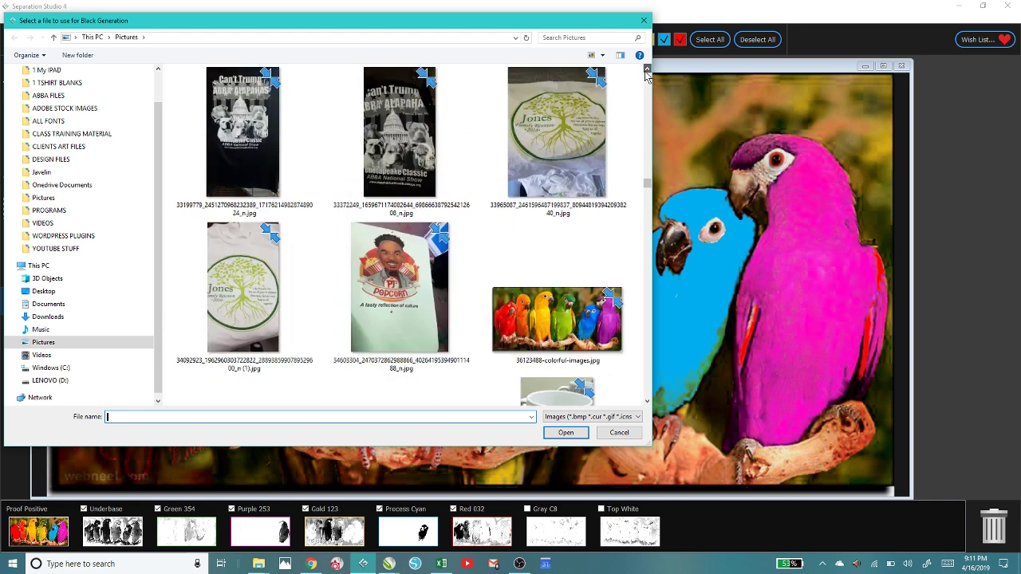
pyautogui.click(647, 70)
pyautogui.click(647, 401)
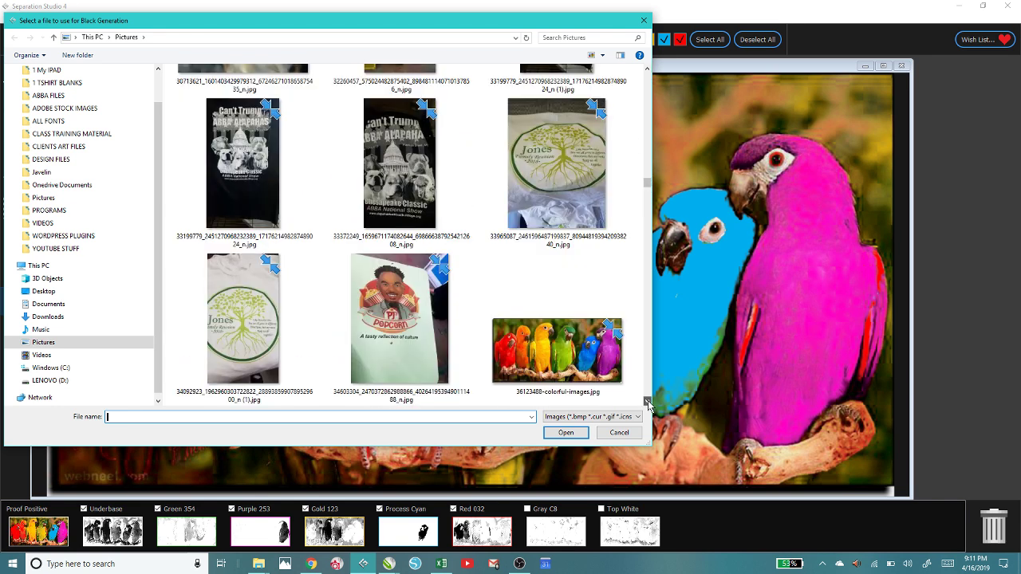
pyautogui.click(646, 401)
pyautogui.click(574, 201)
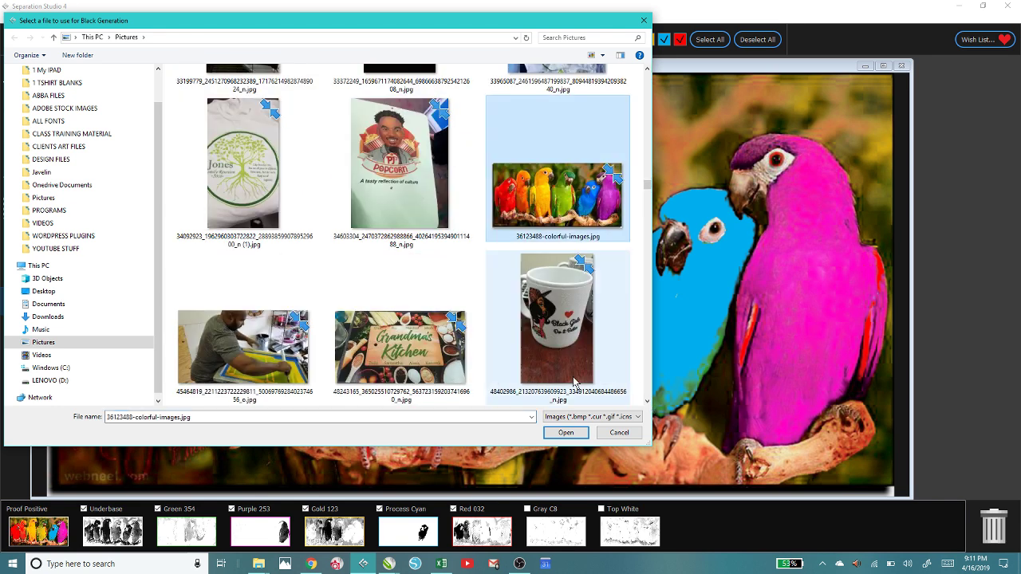
pyautogui.click(564, 433)
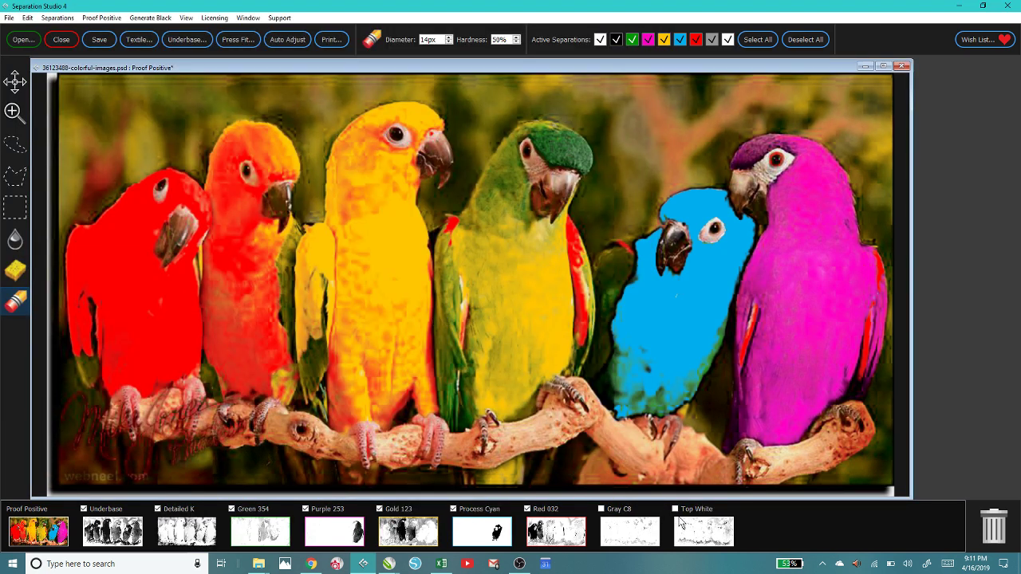
pyautogui.click(186, 531)
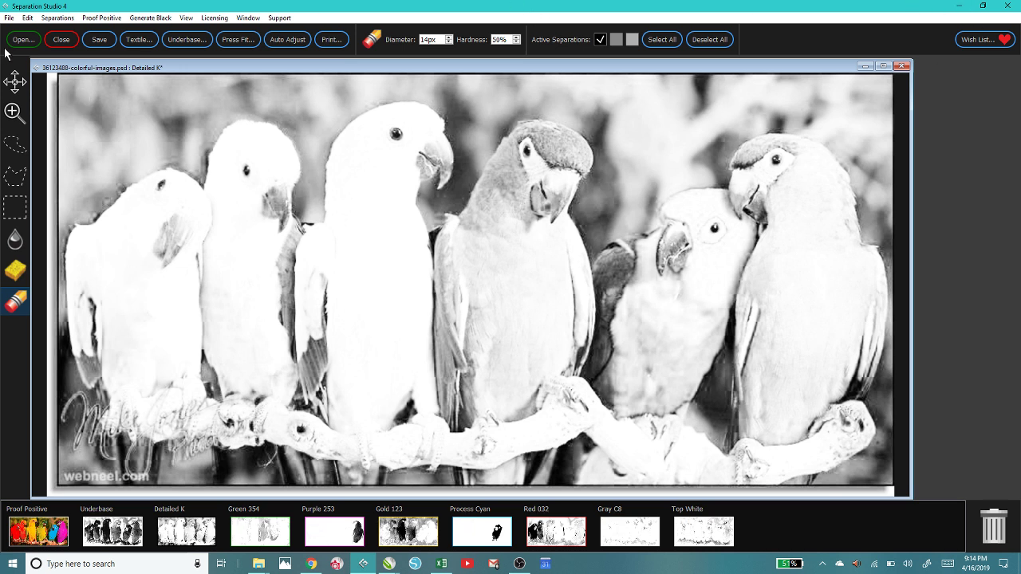
# Close the parrots document without saving its changes, and open 14192-2.jpg from the OneDrive Pictures folder.
pyautogui.click(58, 40)
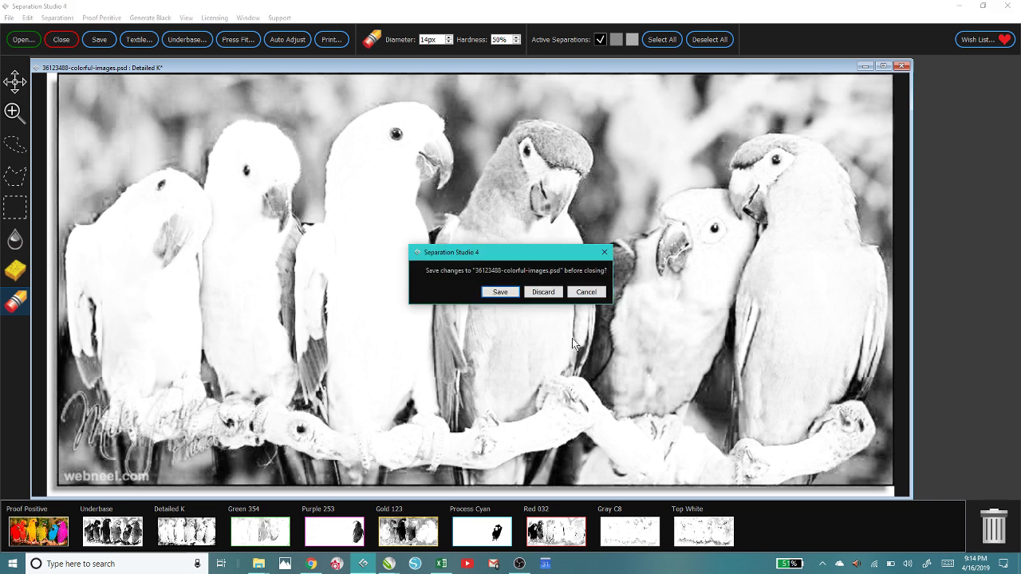
pyautogui.click(543, 292)
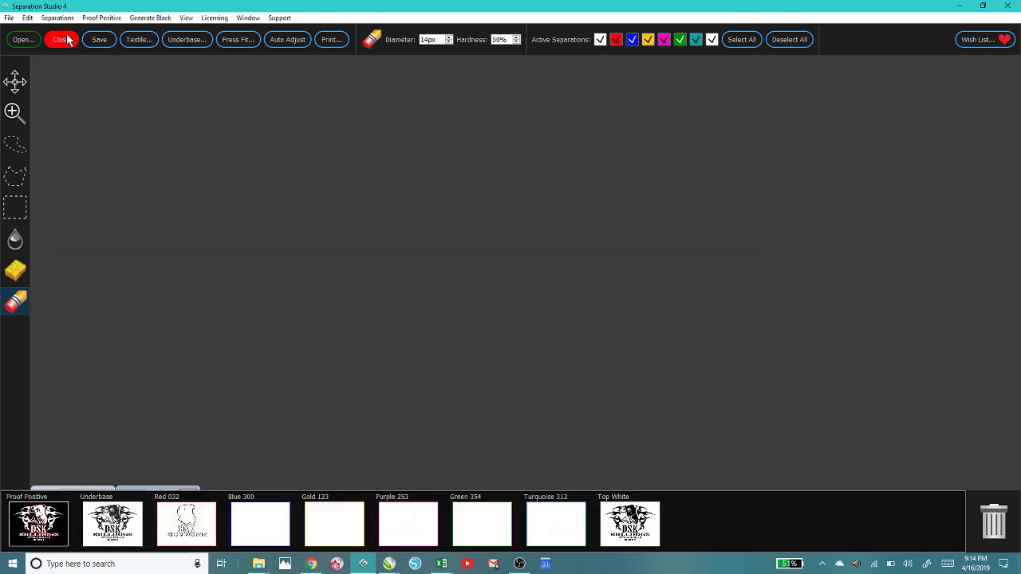
pyautogui.click(22, 40)
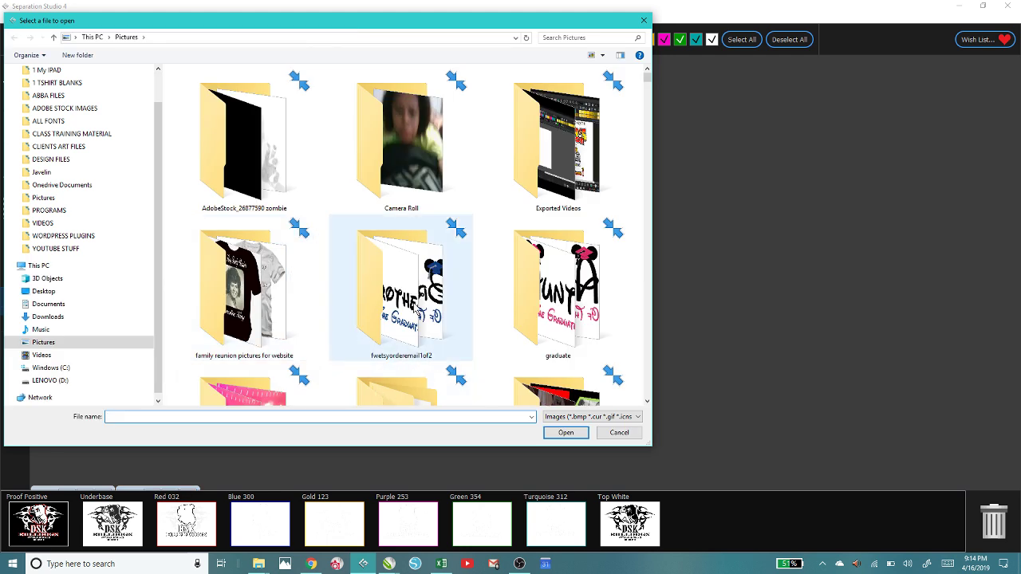
pyautogui.scroll(-3, 415, 307)
pyautogui.scroll(-15, 413, 305)
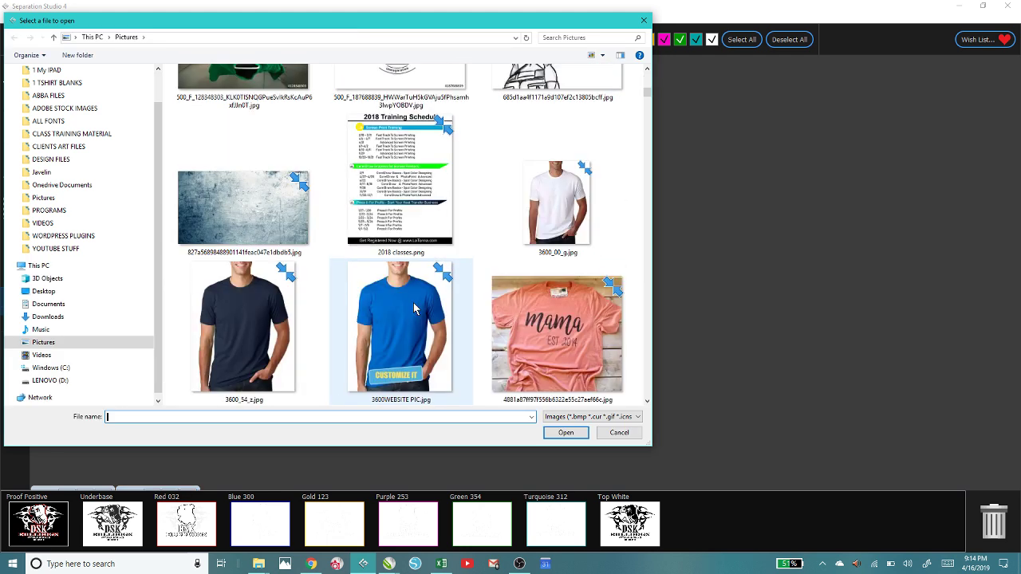
pyautogui.scroll(-2, 413, 302)
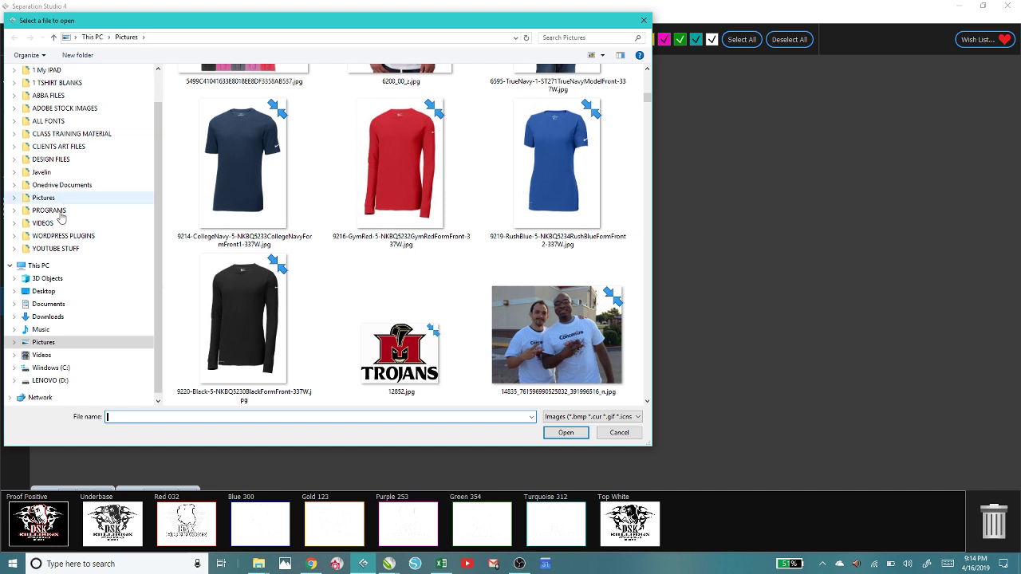
pyautogui.click(40, 198)
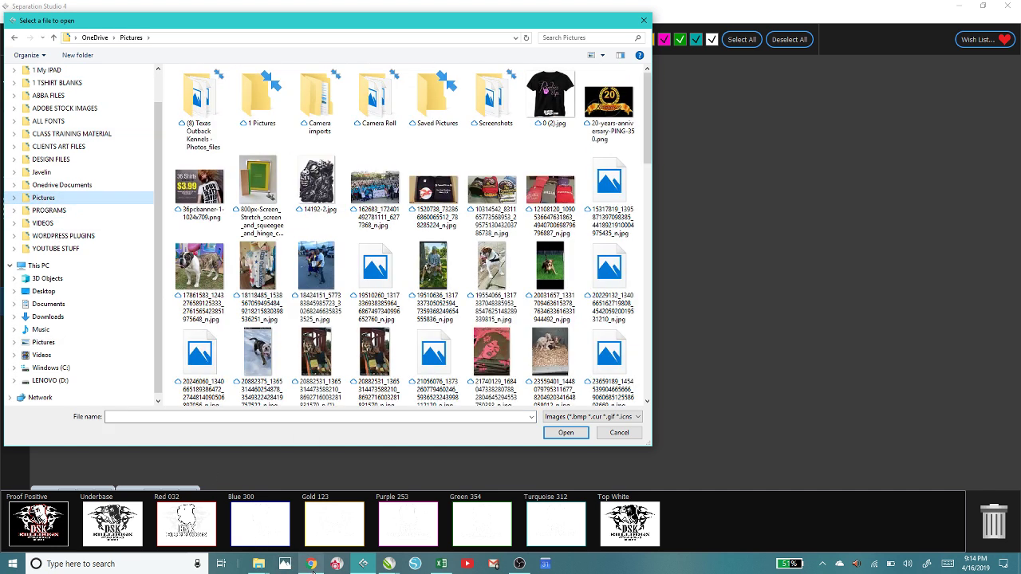
pyautogui.moveTo(311, 563)
pyautogui.click(315, 185)
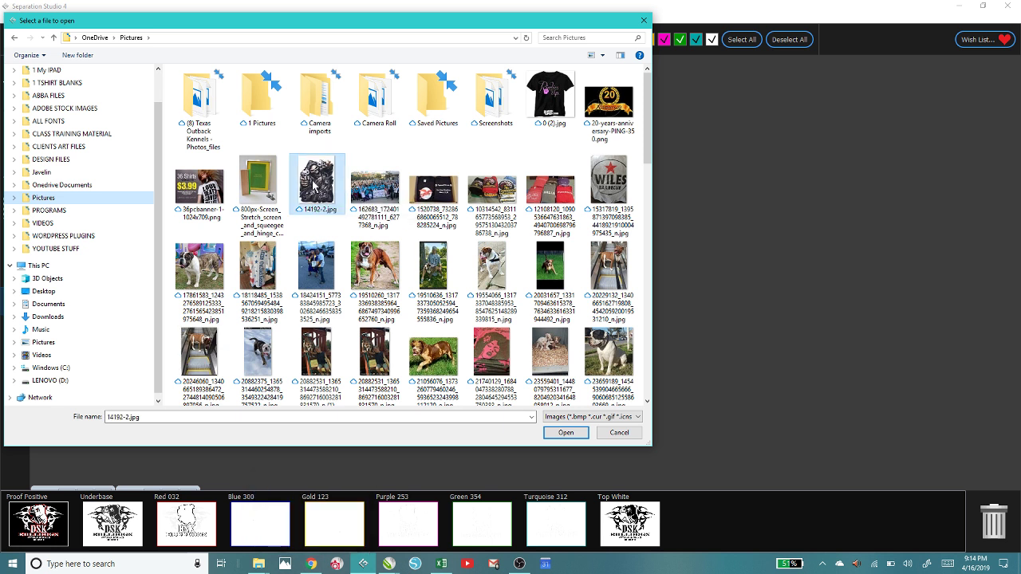
pyautogui.click(563, 432)
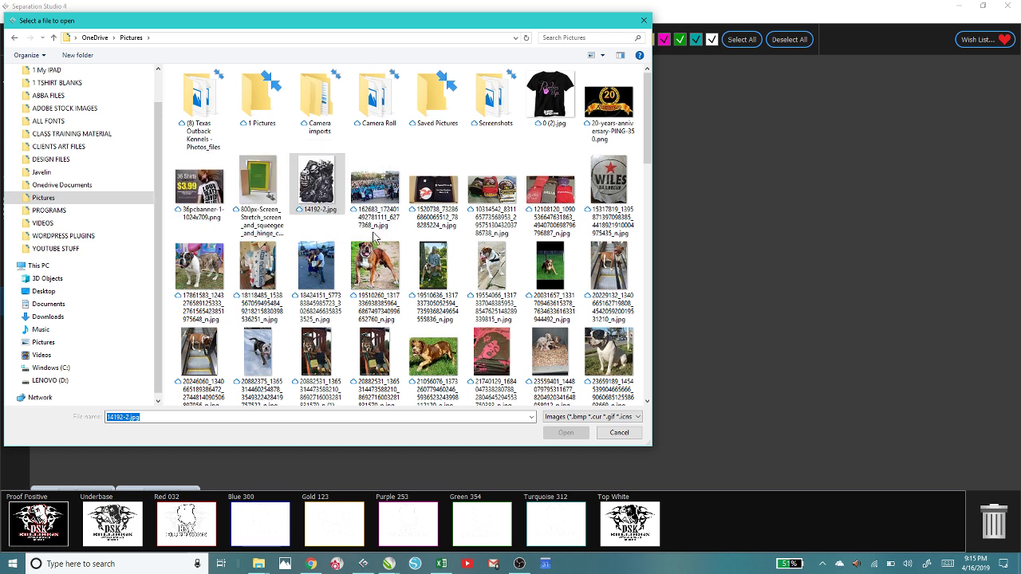
pyautogui.click(565, 433)
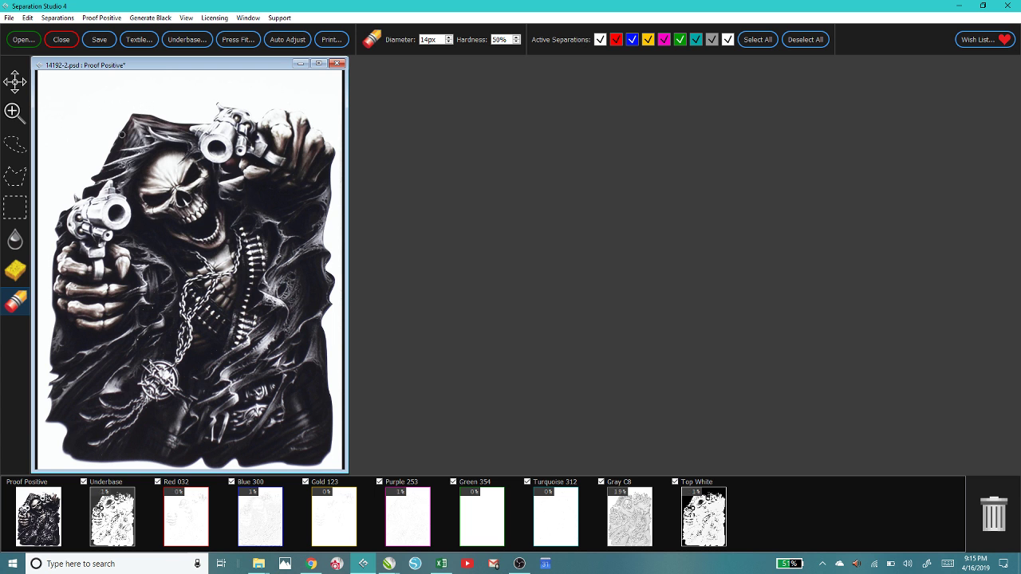
# Preview the Underbase, Red 032 and Blue 300 separations of the skeleton image, and return to the composite proof.
pyautogui.click(111, 534)
pyautogui.click(171, 527)
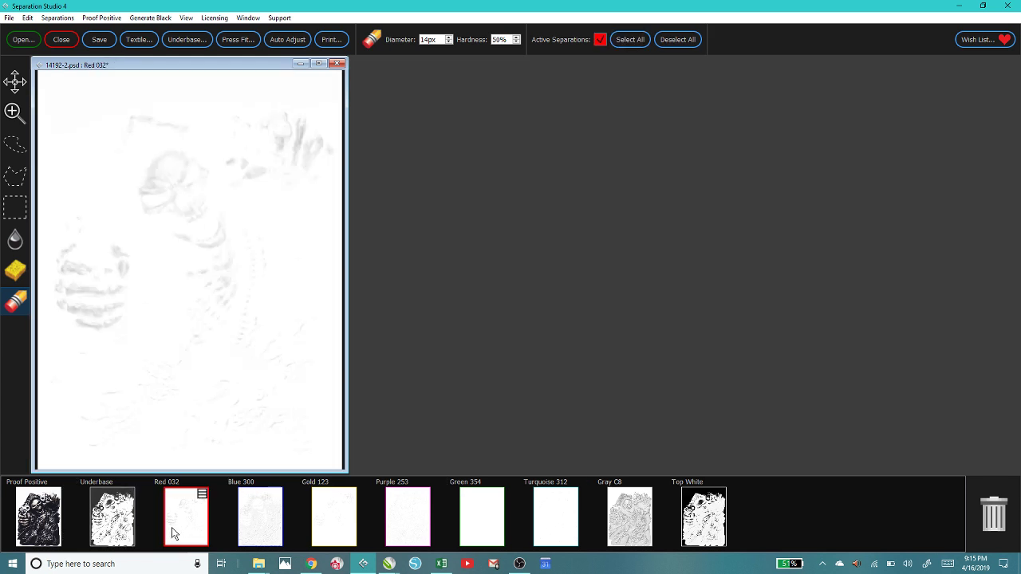
pyautogui.click(253, 524)
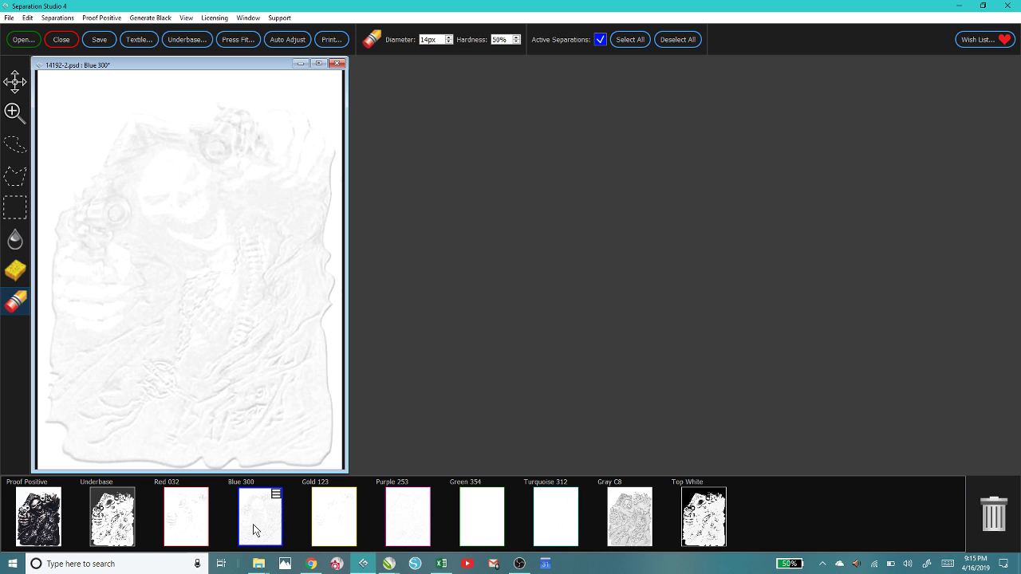
pyautogui.click(46, 522)
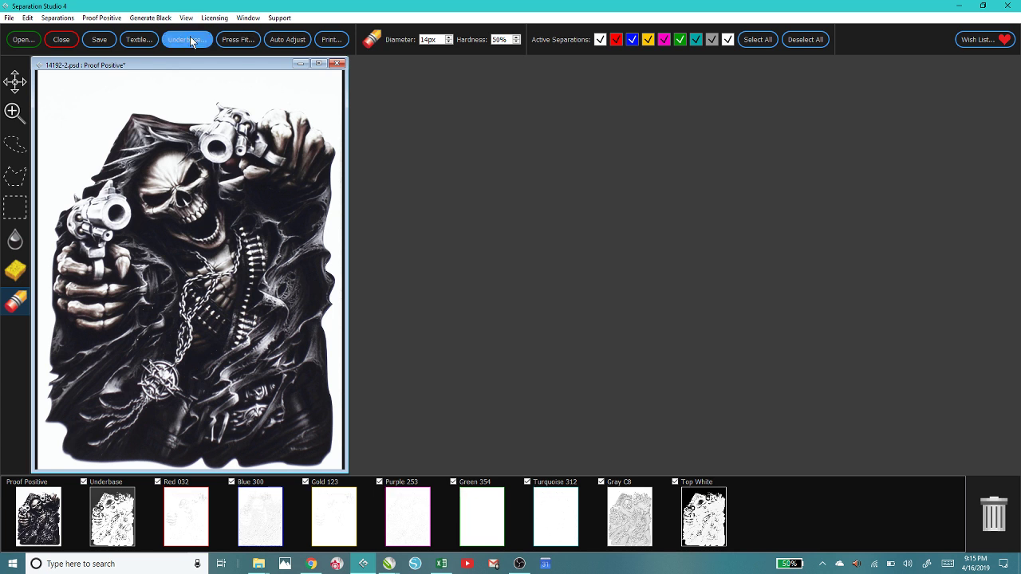
# Set the textile colour of the skeleton design to White.
pyautogui.click(137, 39)
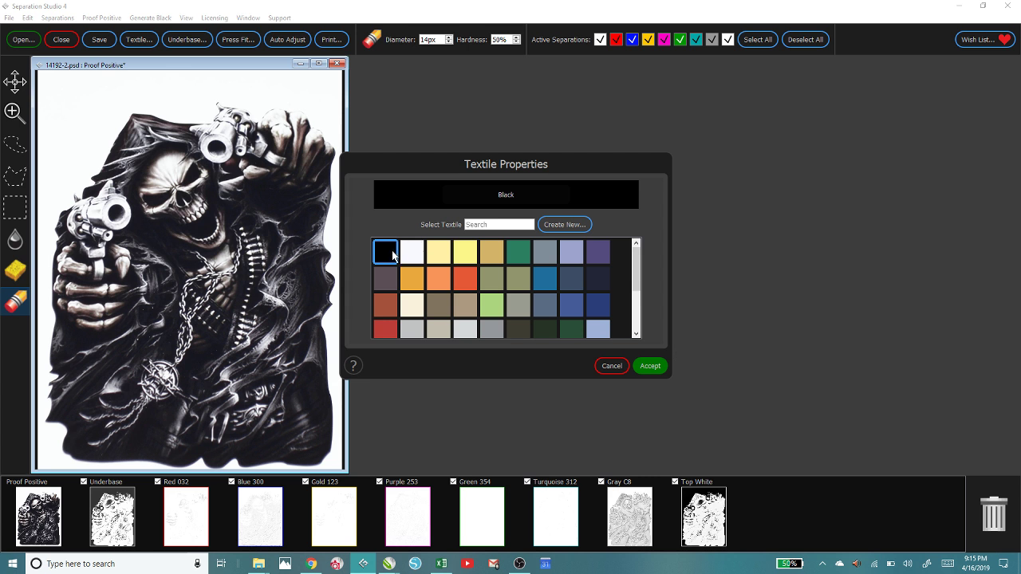
pyautogui.click(412, 252)
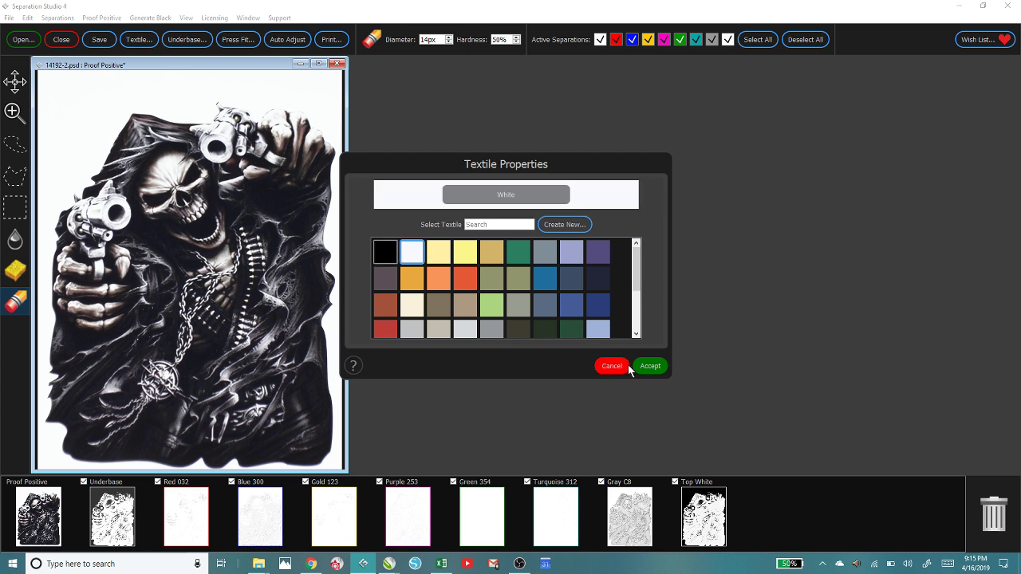
pyautogui.click(653, 365)
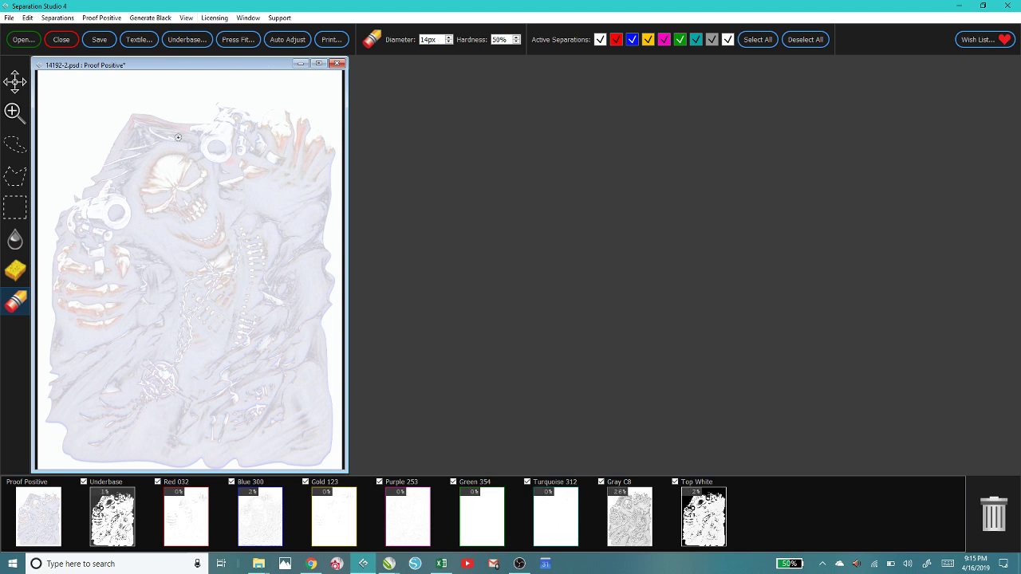
# Generate a Detailed black separation for the skeleton design from 14192-2.jpg.
pyautogui.click(158, 17)
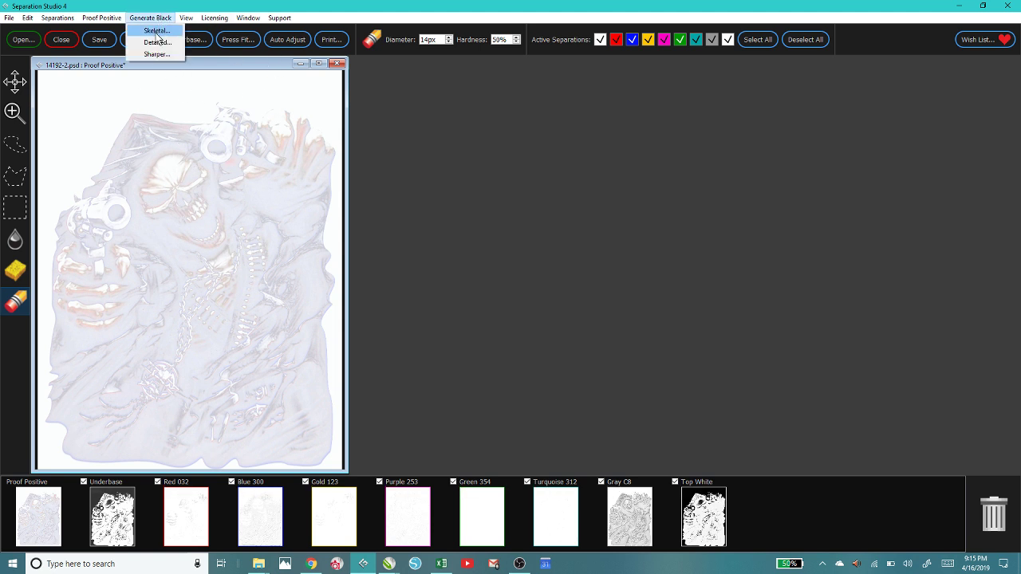
pyautogui.click(158, 42)
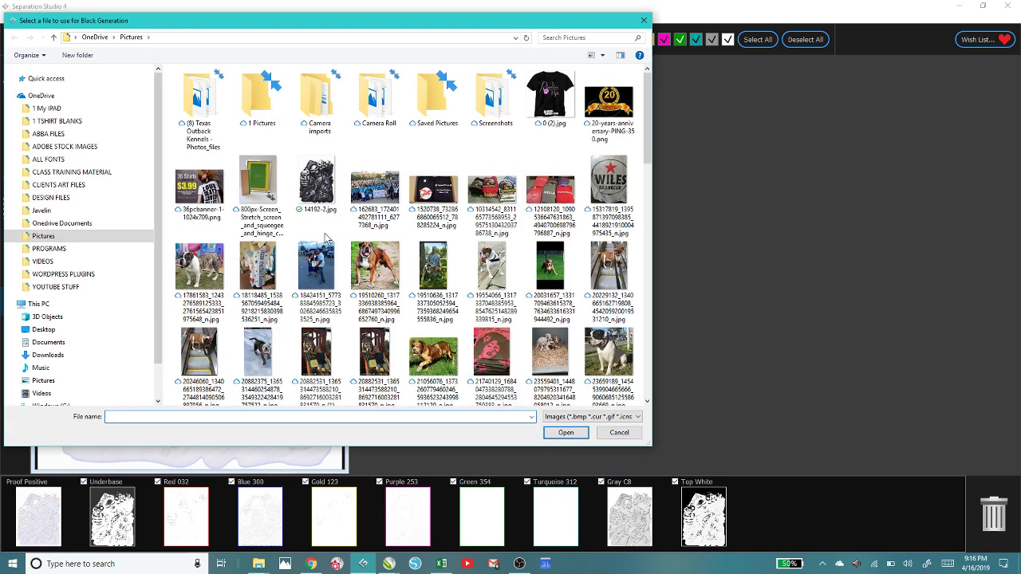
pyautogui.click(314, 185)
pyautogui.click(568, 434)
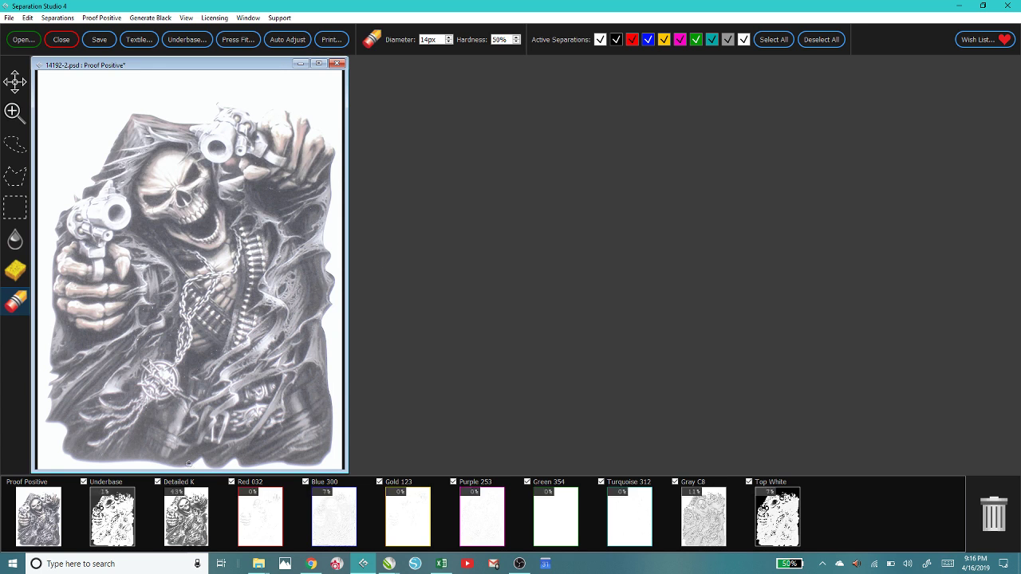
# Turn off the Underbase and Top White separations in the composite proof, and preview the Red 032 separation.
pyautogui.click(83, 483)
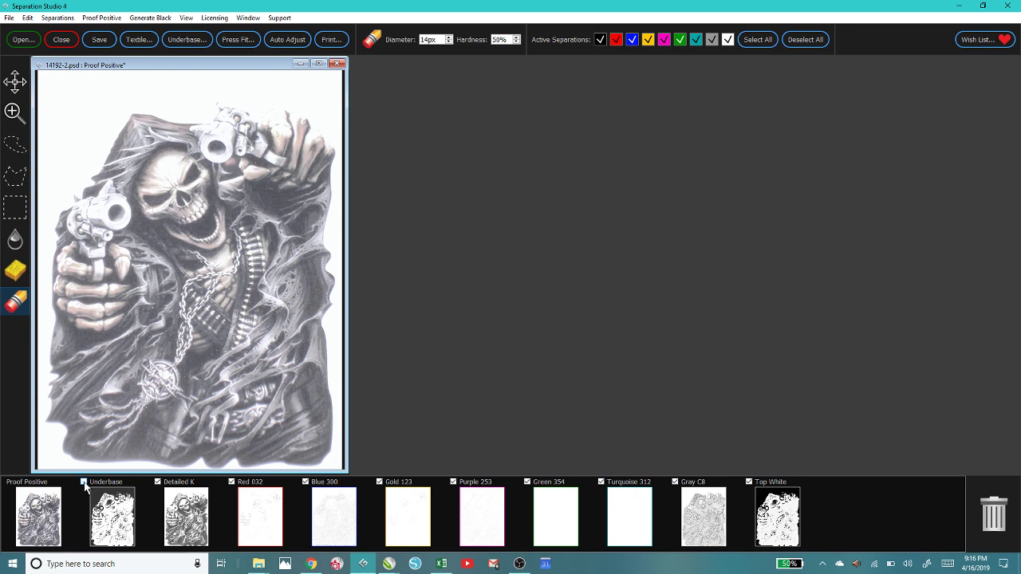
pyautogui.click(748, 483)
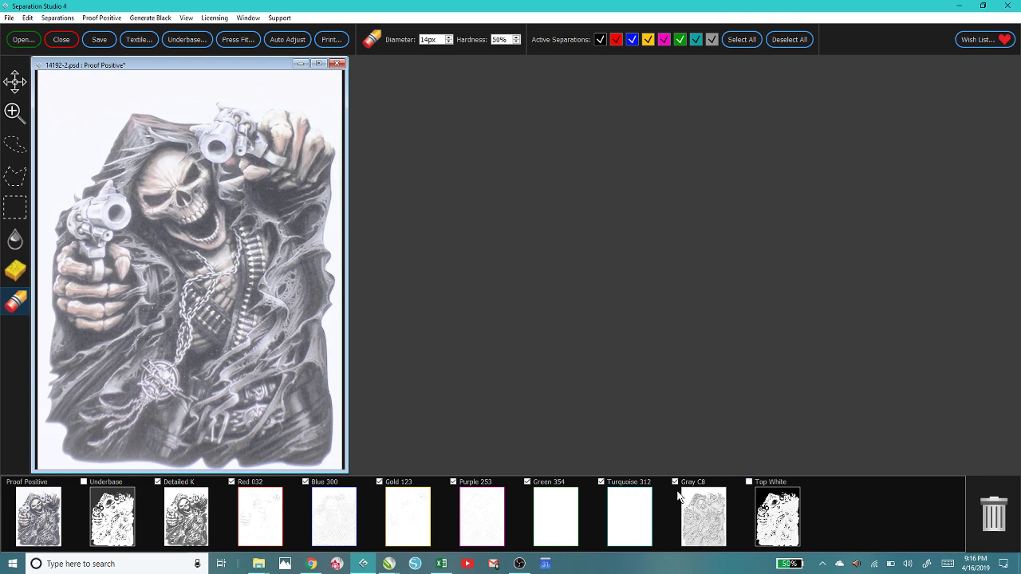
pyautogui.moveTo(116, 522)
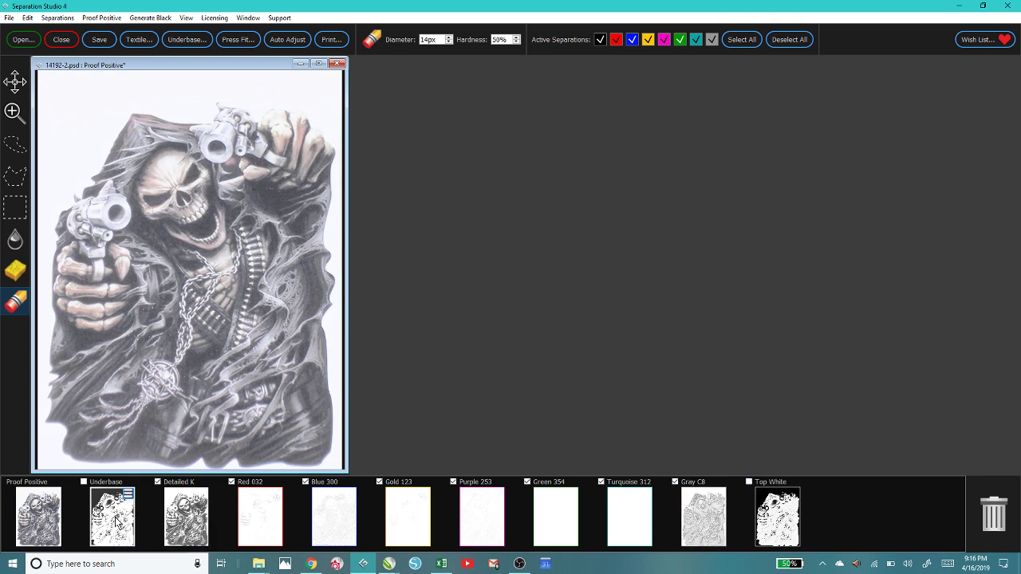
pyautogui.click(255, 515)
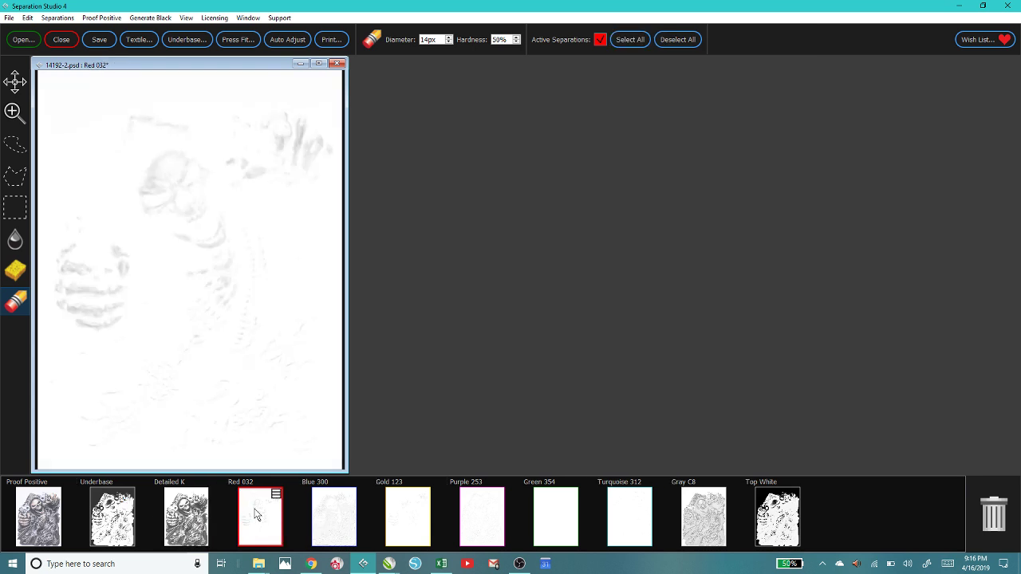
# Preview the Detailed K, Blue 300 and Purple 253 separations of the skeleton design.
pyautogui.click(169, 518)
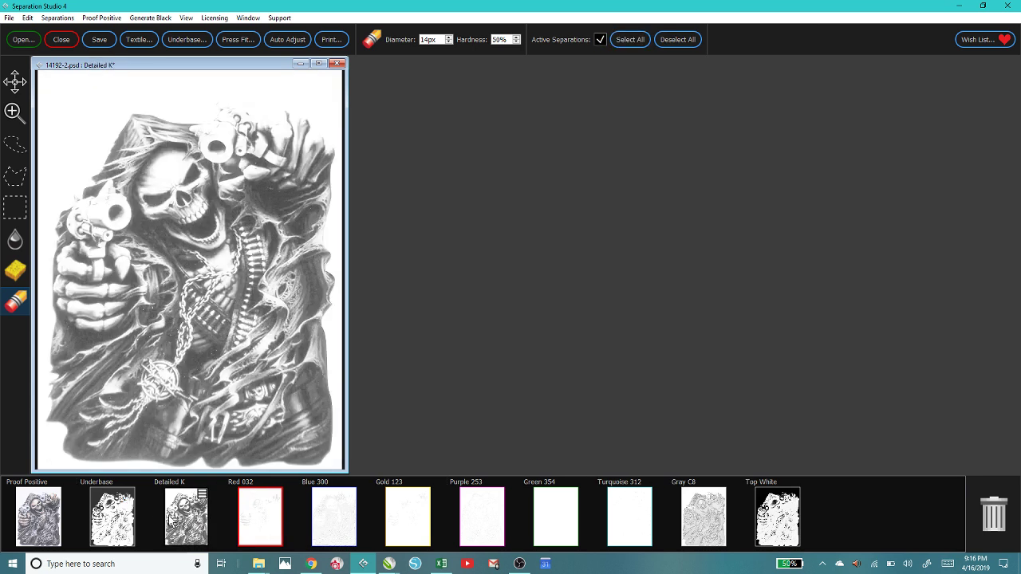
pyautogui.click(331, 512)
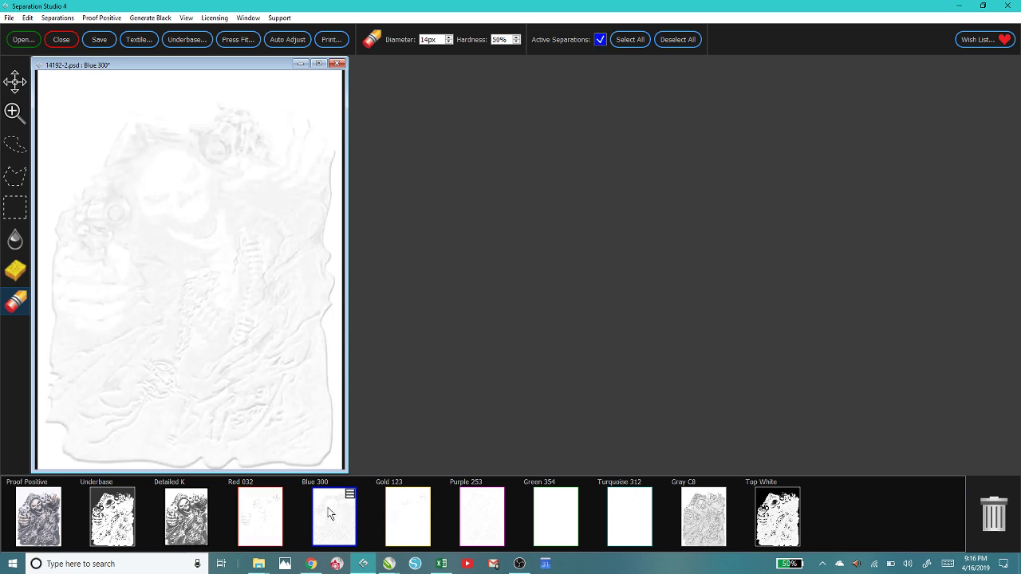
pyautogui.click(466, 508)
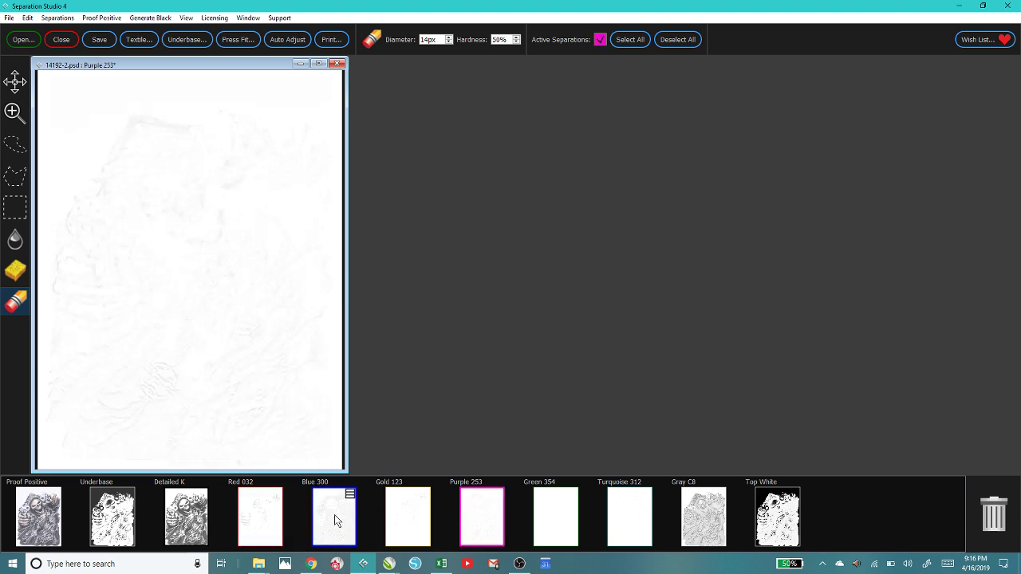
pyautogui.click(334, 522)
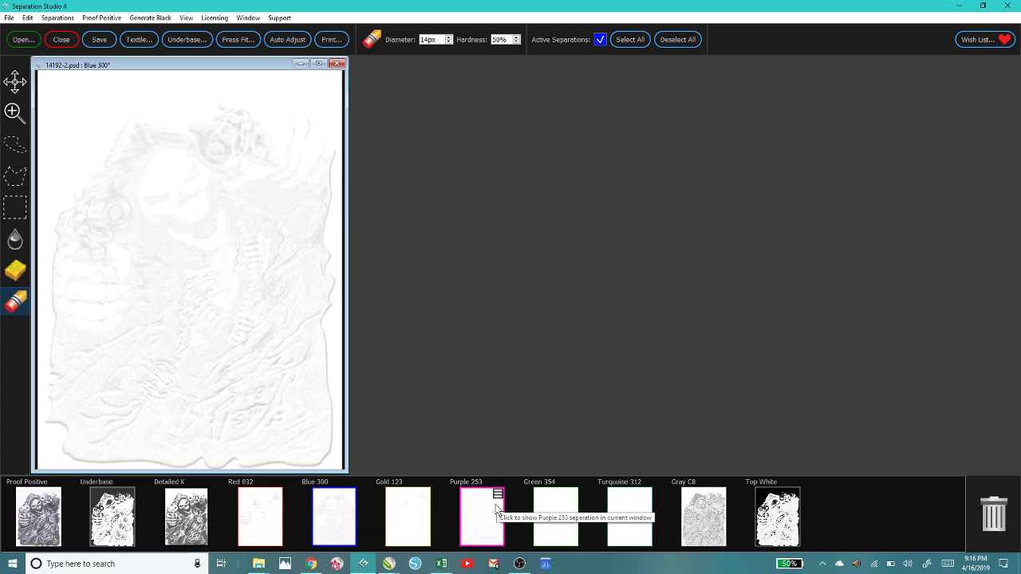
# Delete the Turquoise 312 and Green 354 separations from the skeleton design.
pyautogui.click(628, 524)
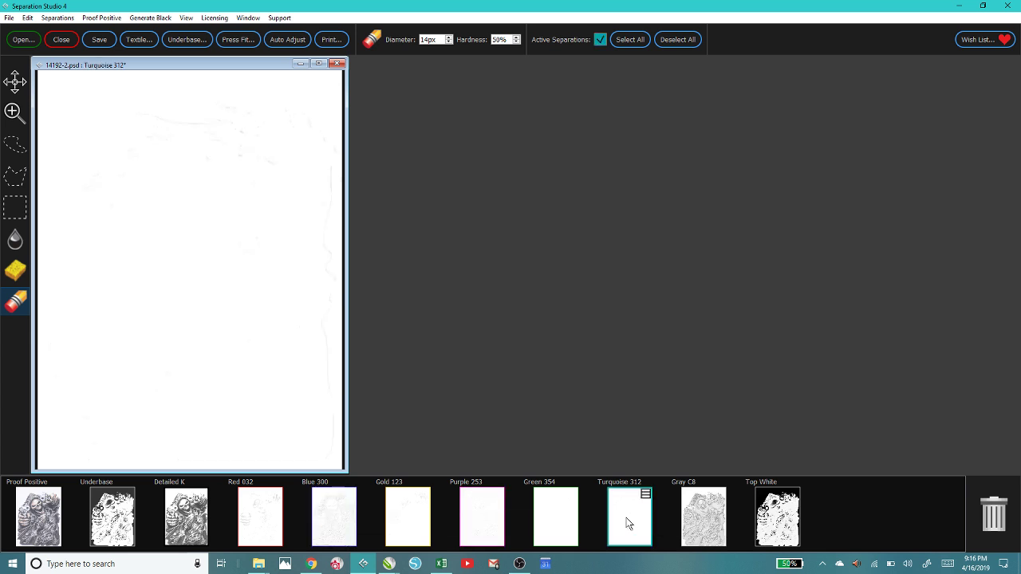
pyautogui.moveTo(629, 523); pyautogui.dragTo(996, 518)
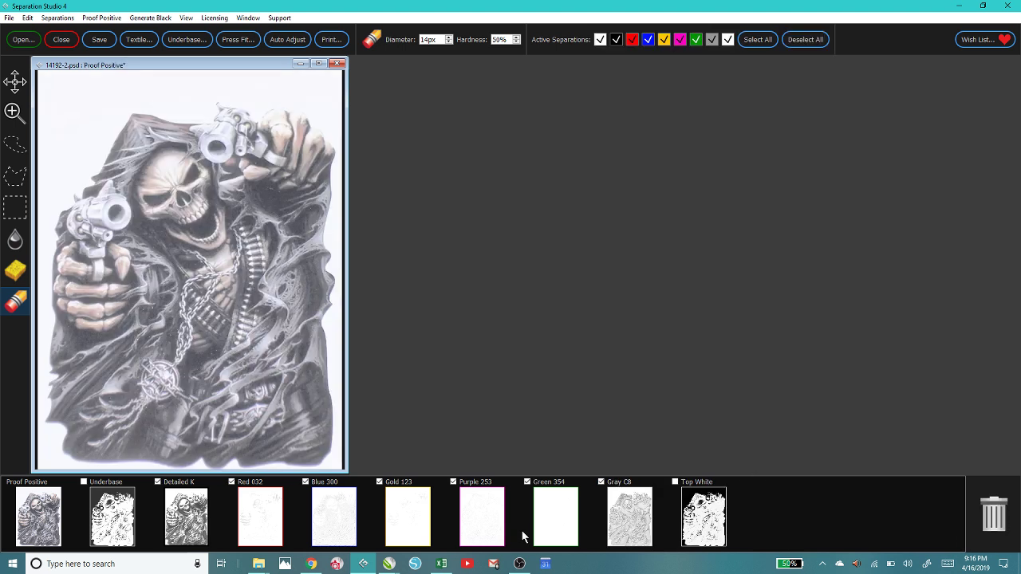
pyautogui.moveTo(593, 518); pyautogui.dragTo(994, 518)
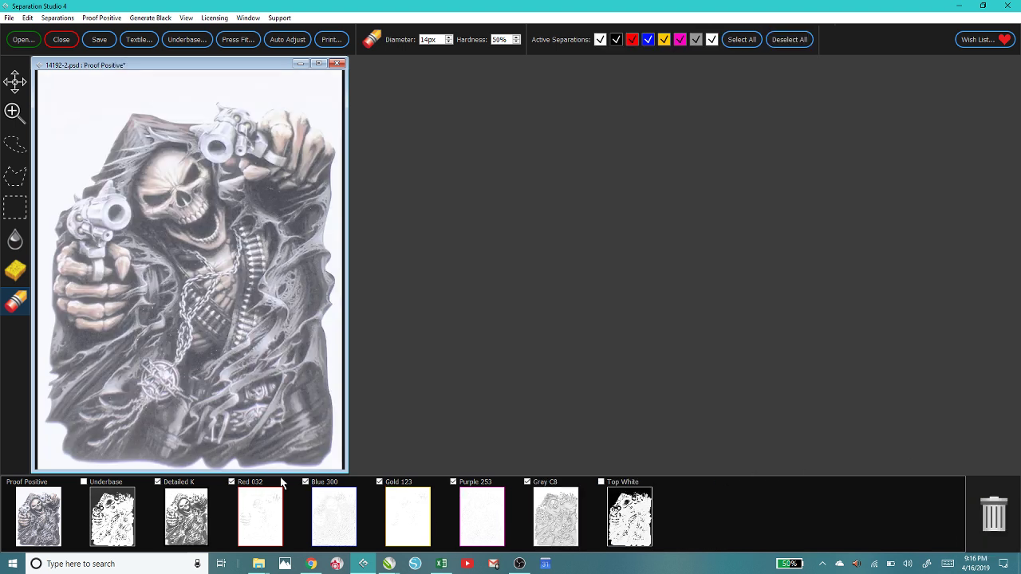
# Adjust the Red 032 separation by saturation range, with High Saturation set to 50.
pyautogui.rightClick(248, 503)
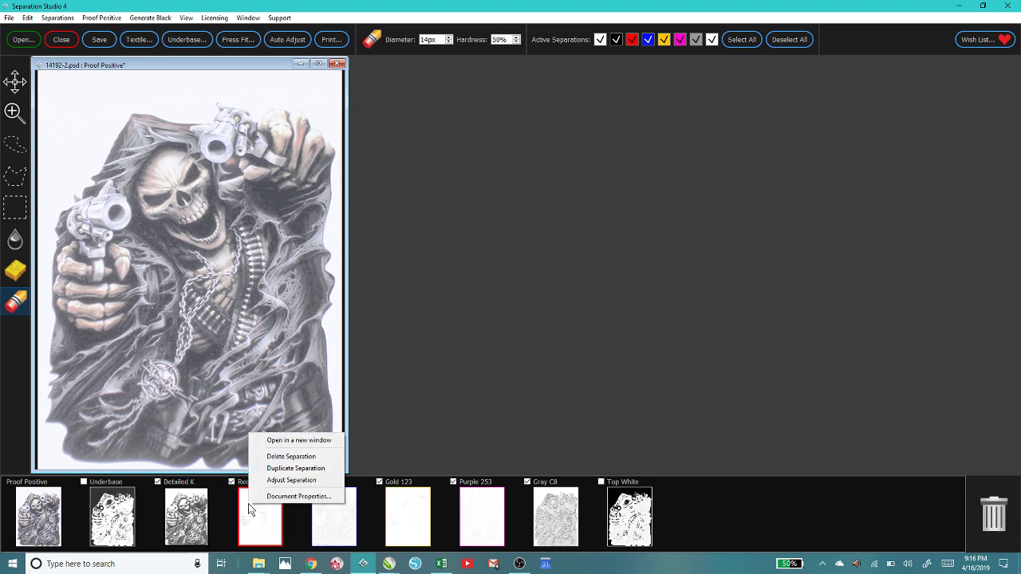
pyautogui.click(284, 481)
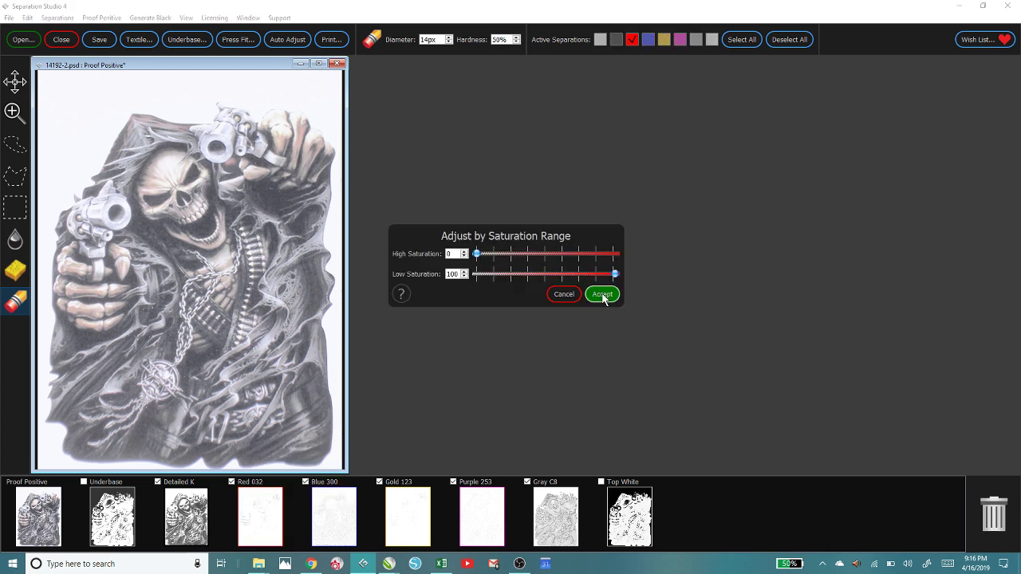
pyautogui.click(505, 254)
pyautogui.click(520, 253)
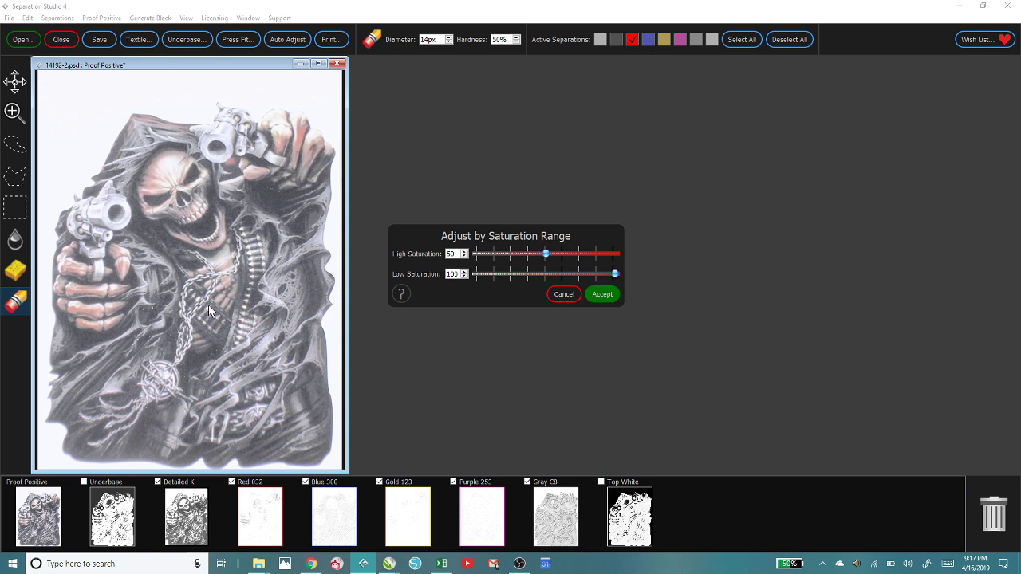
pyautogui.click(602, 294)
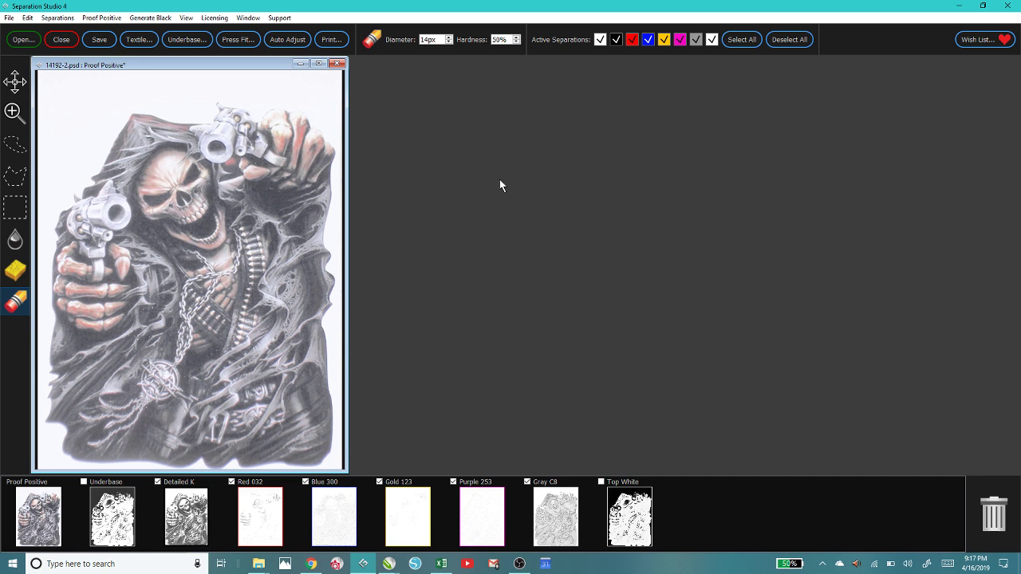
# Try Auto Adjust on the skeleton separations and undo it.
pyautogui.click(286, 41)
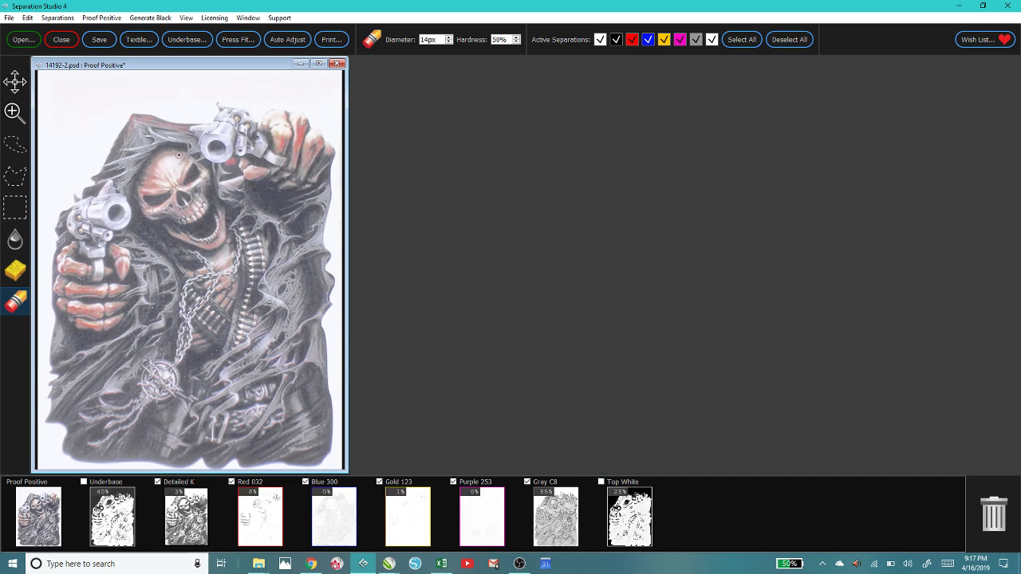
pyautogui.click(27, 17)
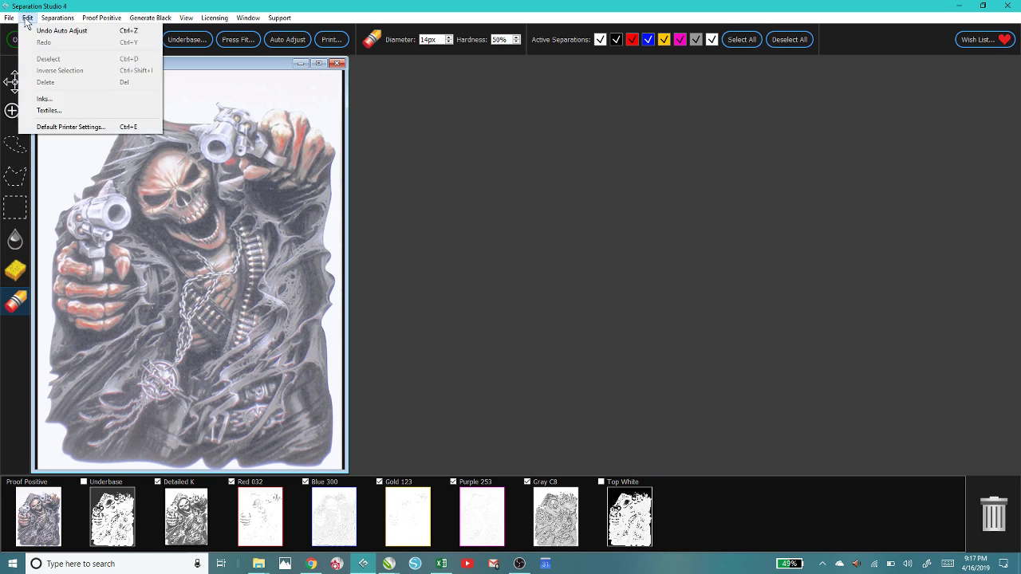
pyautogui.click(38, 32)
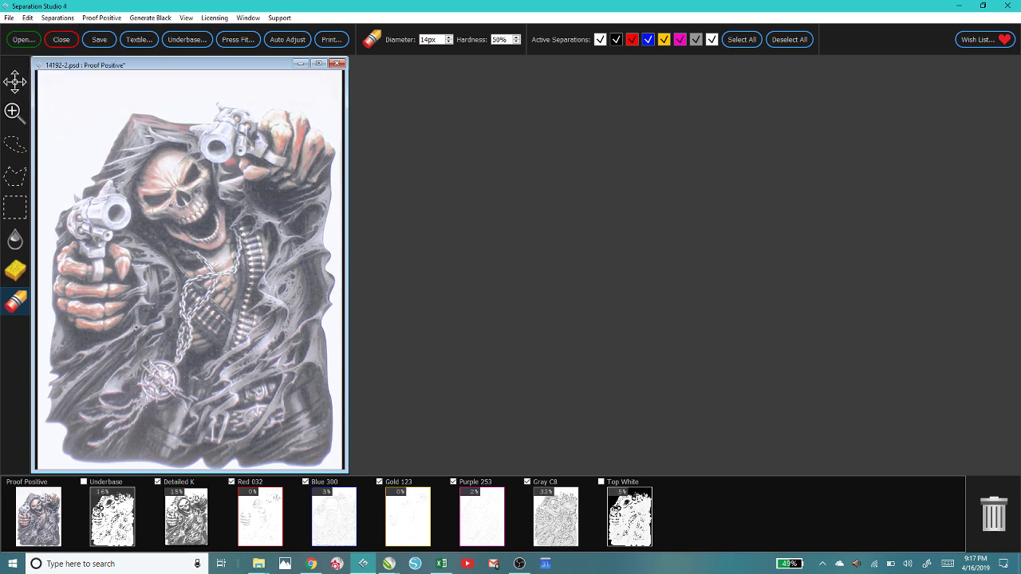
# Adjust the Detailed K separation by saturation range, with High Saturation set to 30.
pyautogui.rightClick(187, 514)
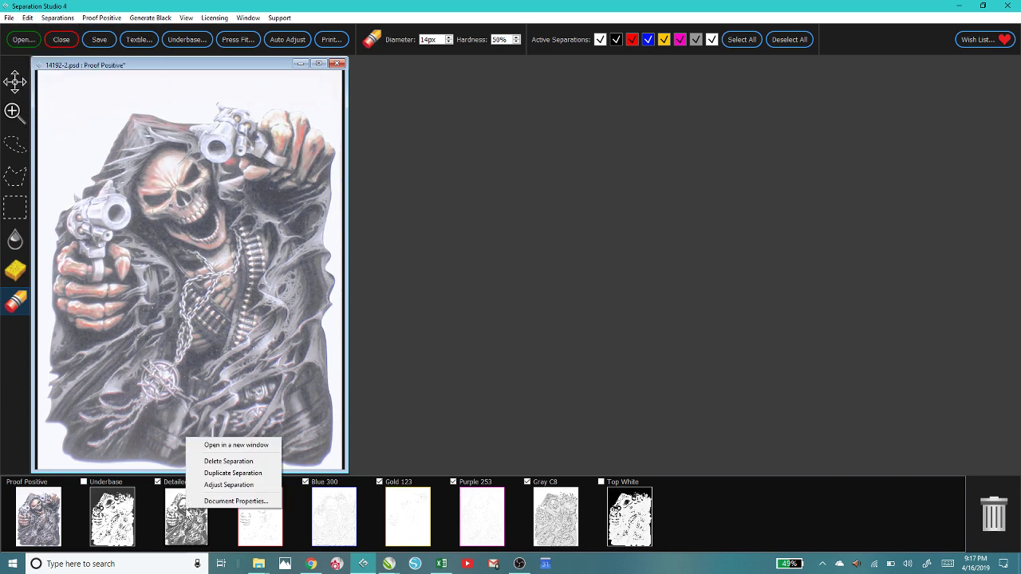
pyautogui.click(227, 484)
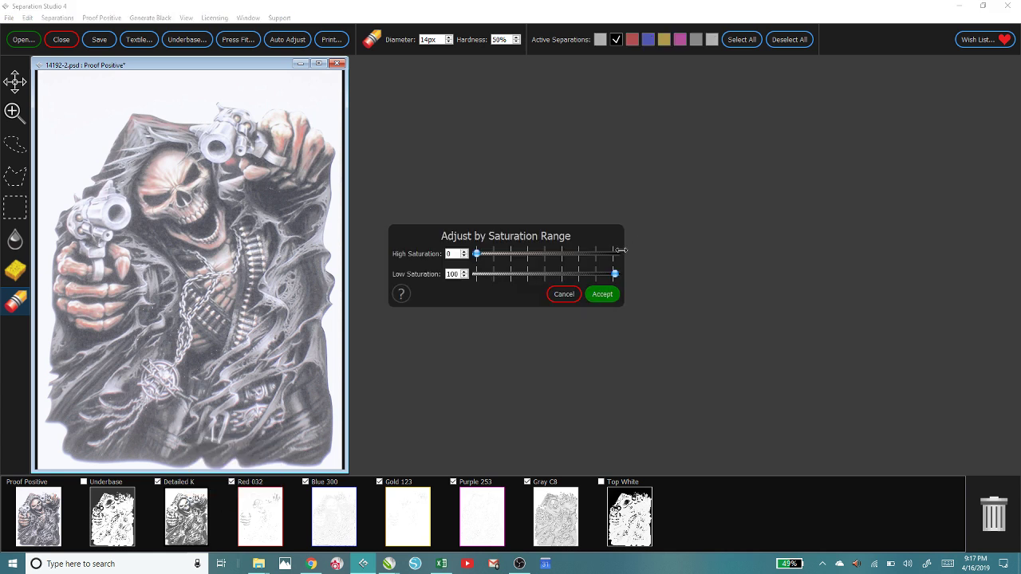
pyautogui.click(521, 254)
pyautogui.click(523, 253)
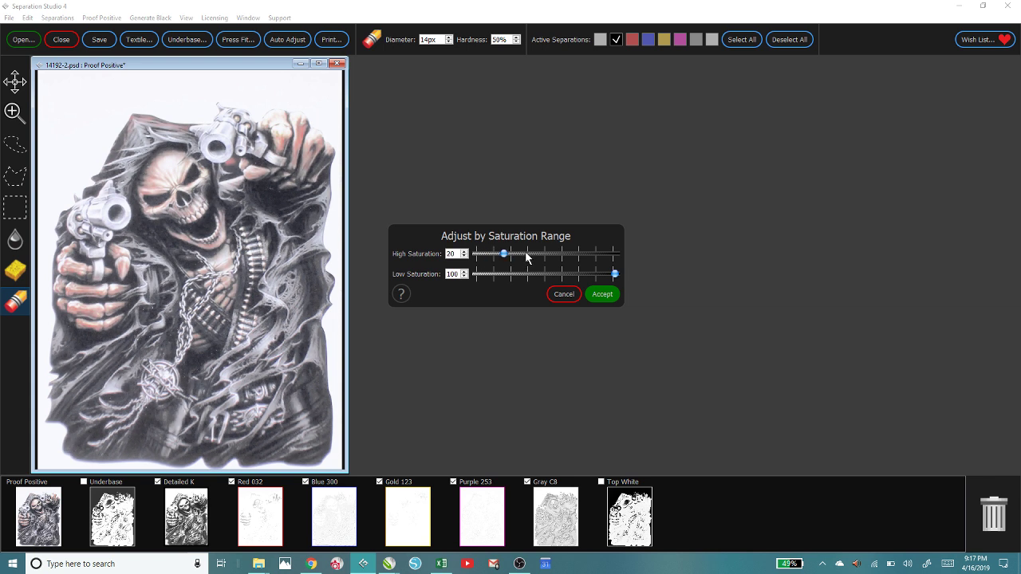
pyautogui.click(526, 254)
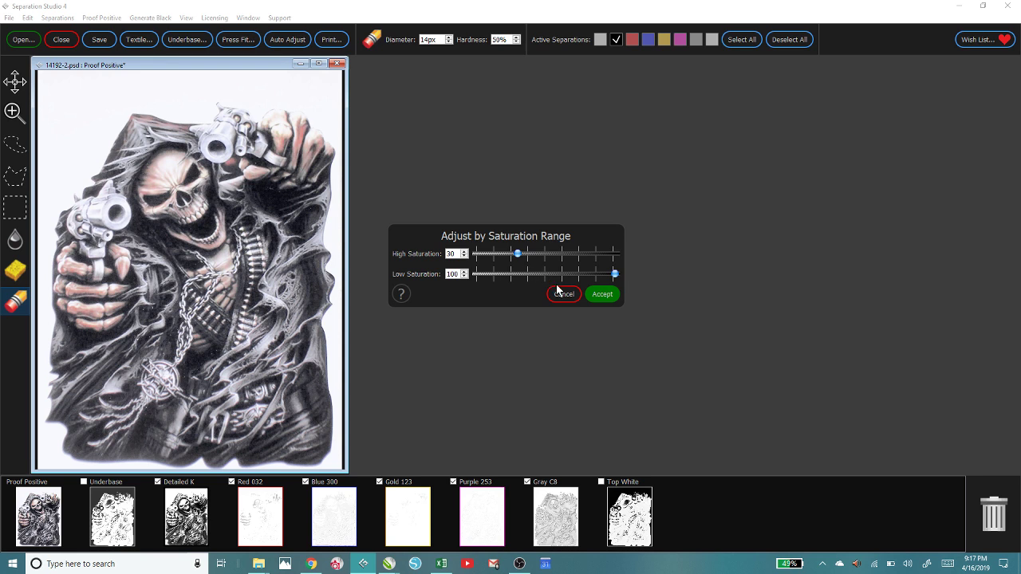
pyautogui.click(598, 295)
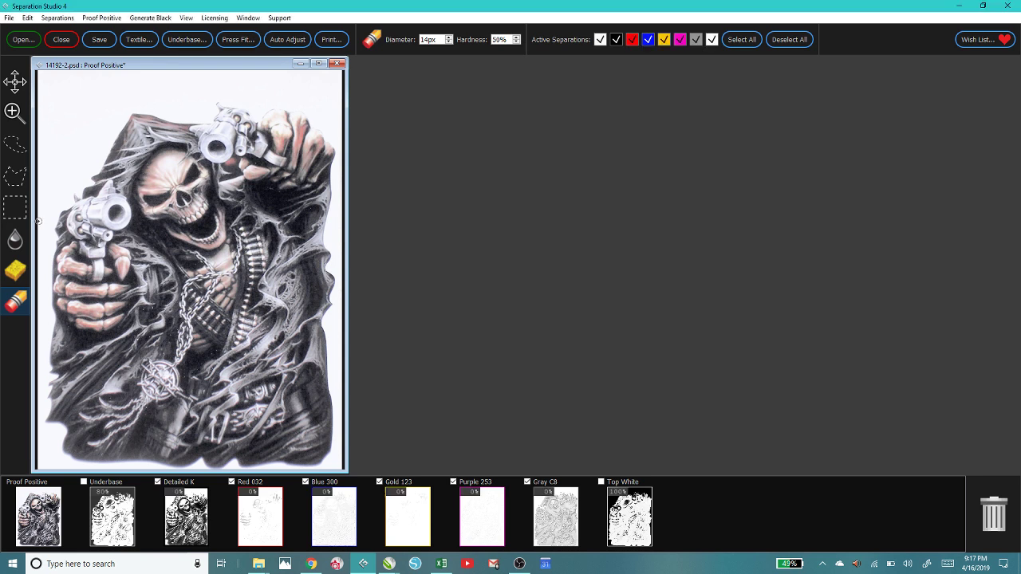
# Brush over the skeleton's cloak with the 32 px ink drop tool in the Low Saturation range, and switch its range to High Saturation.
pyautogui.click(15, 239)
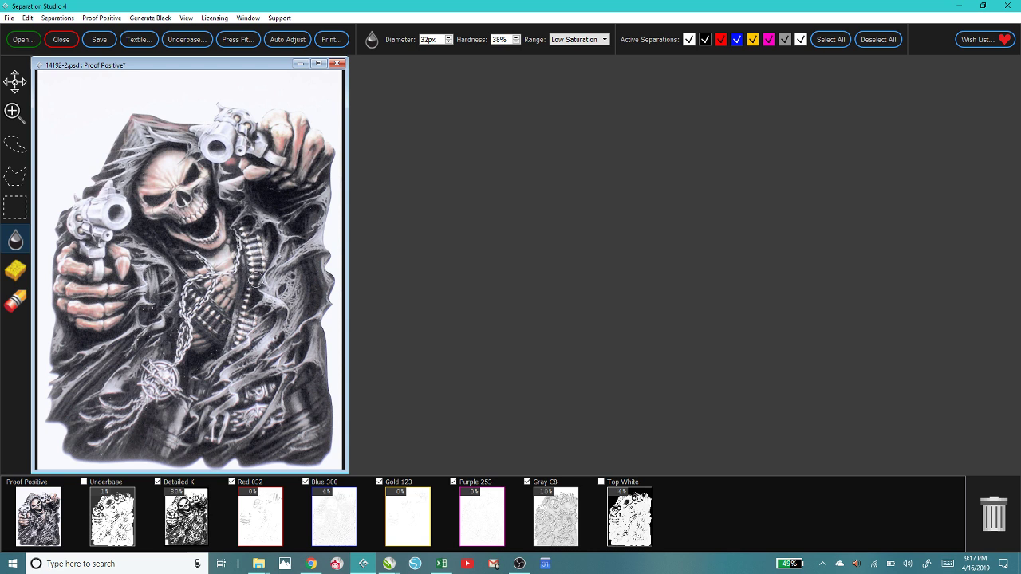
pyautogui.moveTo(306, 305)
pyautogui.mouseDown()
pyautogui.moveTo(322, 373)
pyautogui.moveTo(313, 392)
pyautogui.mouseUp()
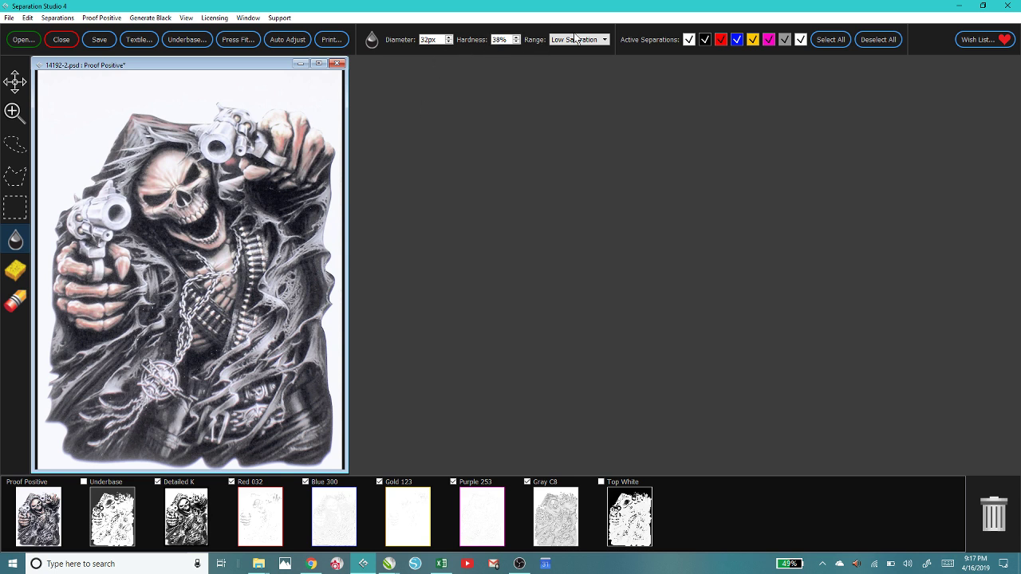
pyautogui.click(605, 41)
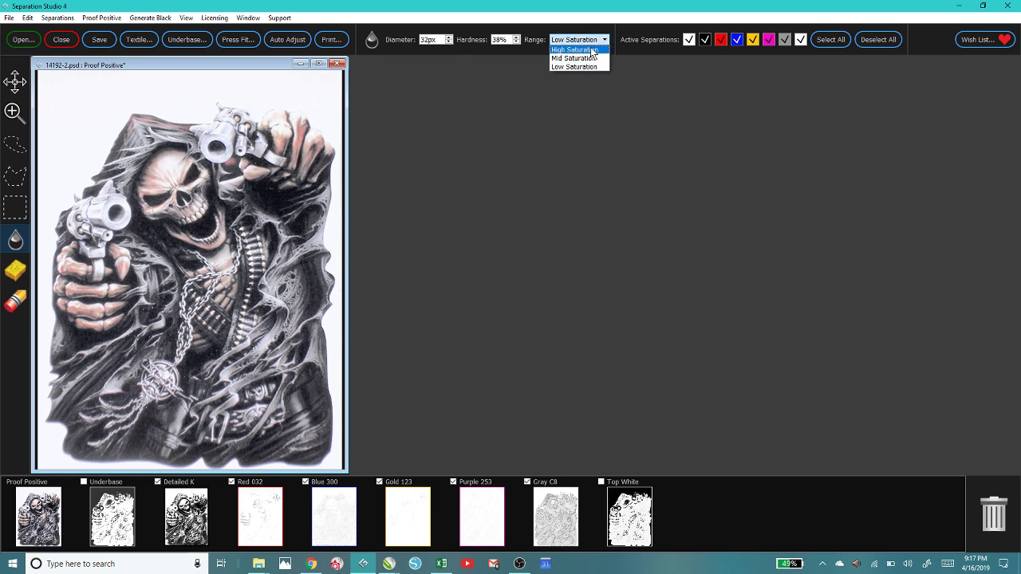
pyautogui.click(592, 50)
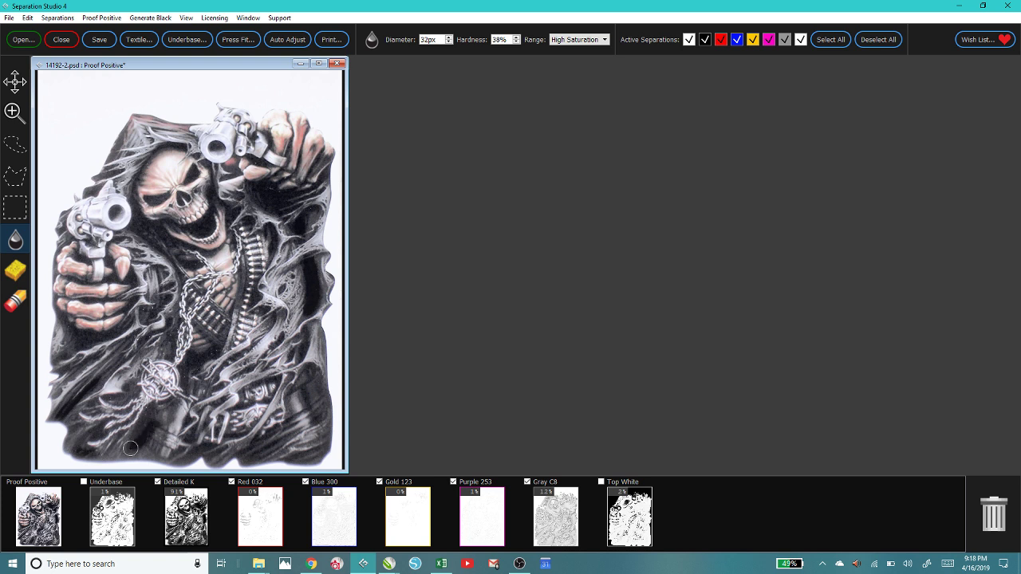
pyautogui.click(26, 18)
pyautogui.click(48, 19)
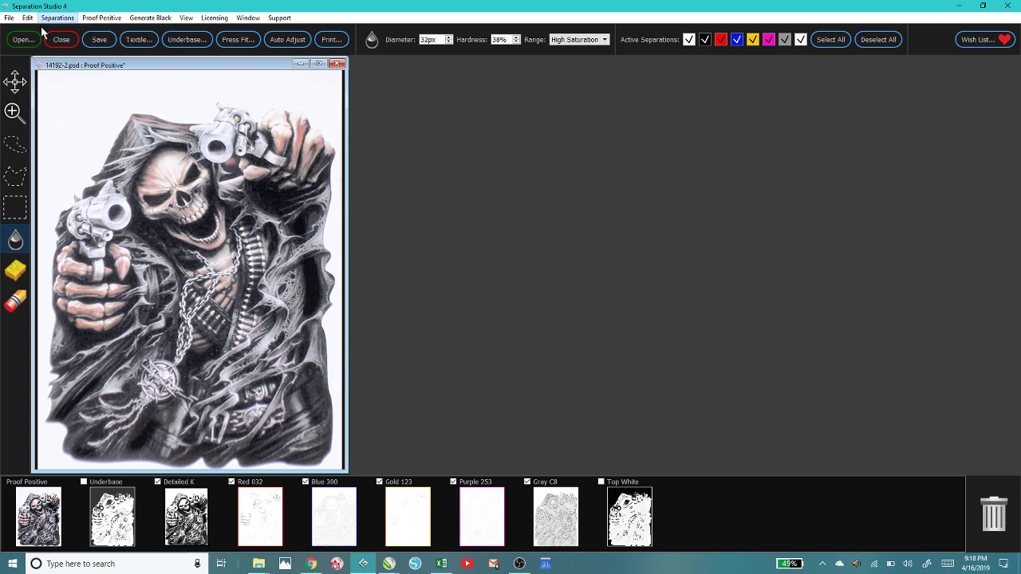
# Try deleting the Underbase separation from the skeleton design, and undo the deletion.
pyautogui.moveTo(118, 519)
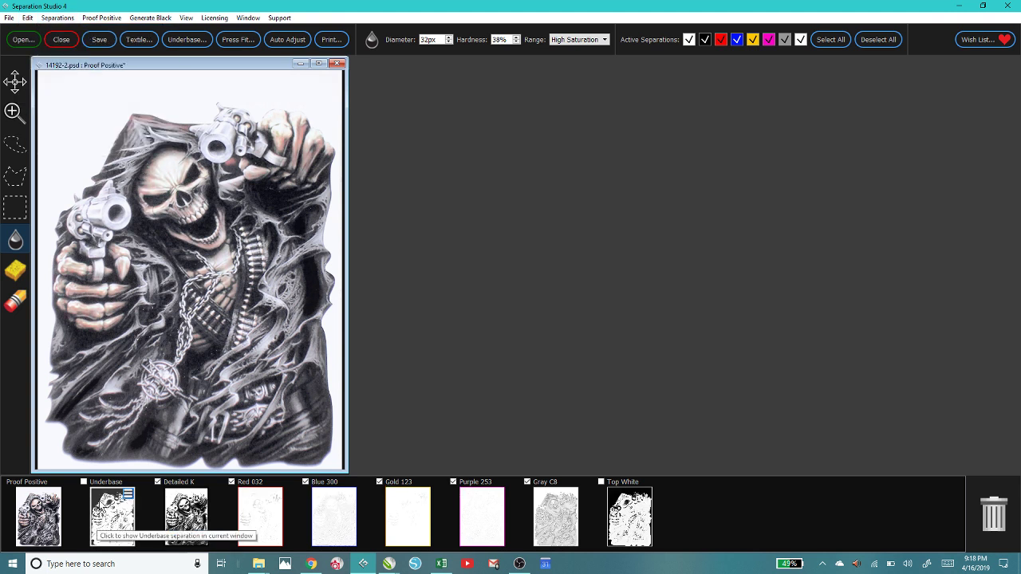
pyautogui.moveTo(118, 522); pyautogui.dragTo(987, 510)
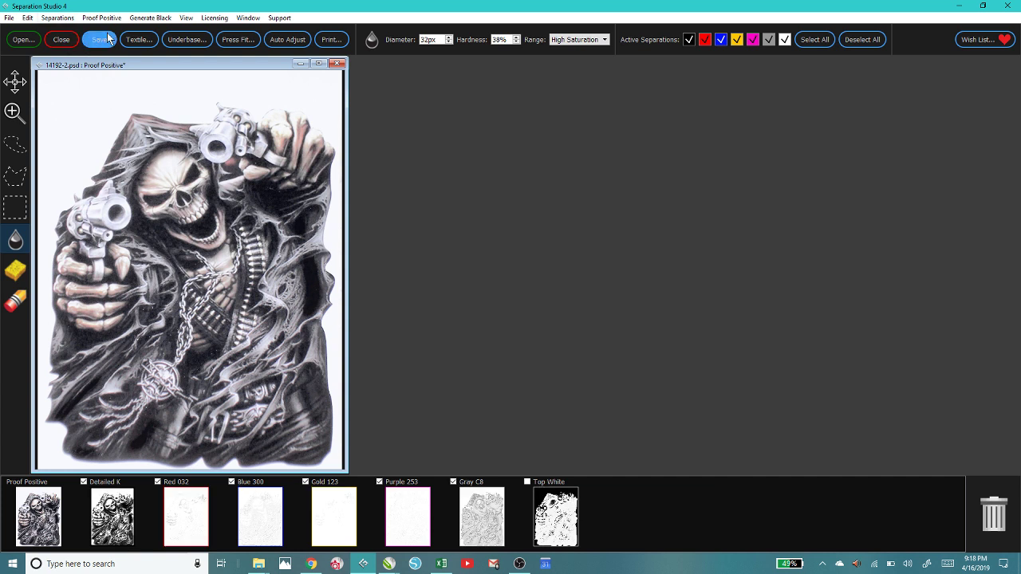
pyautogui.click(27, 18)
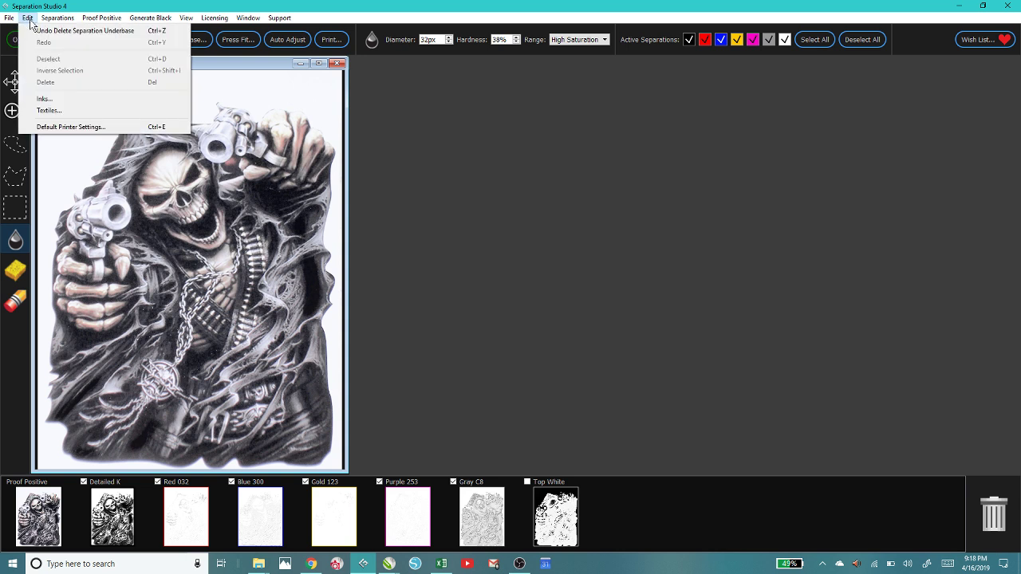
pyautogui.click(64, 30)
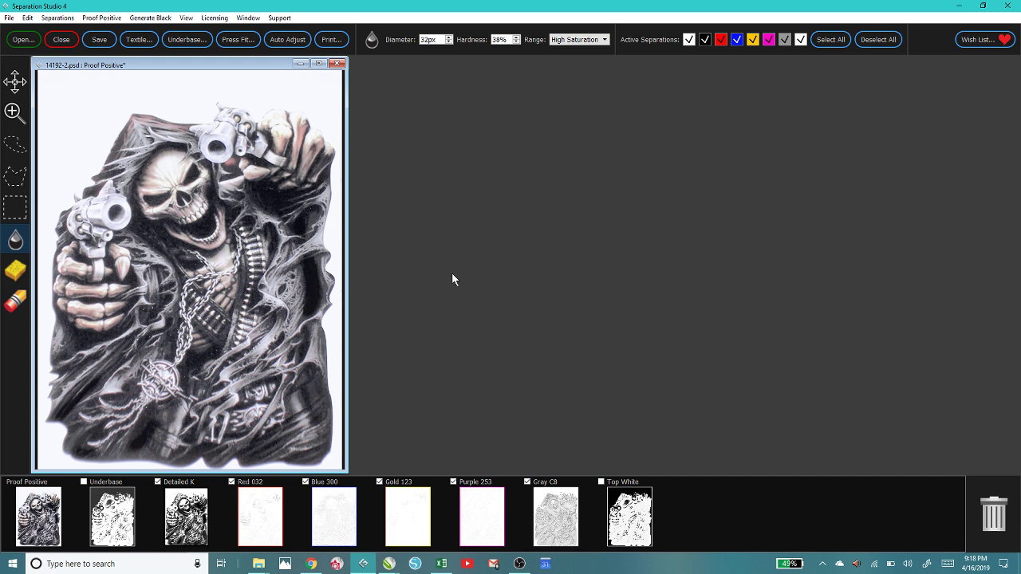
# Preview the Underbase separation and examine the document size and ink list in its Document Properties.
pyautogui.click(130, 511)
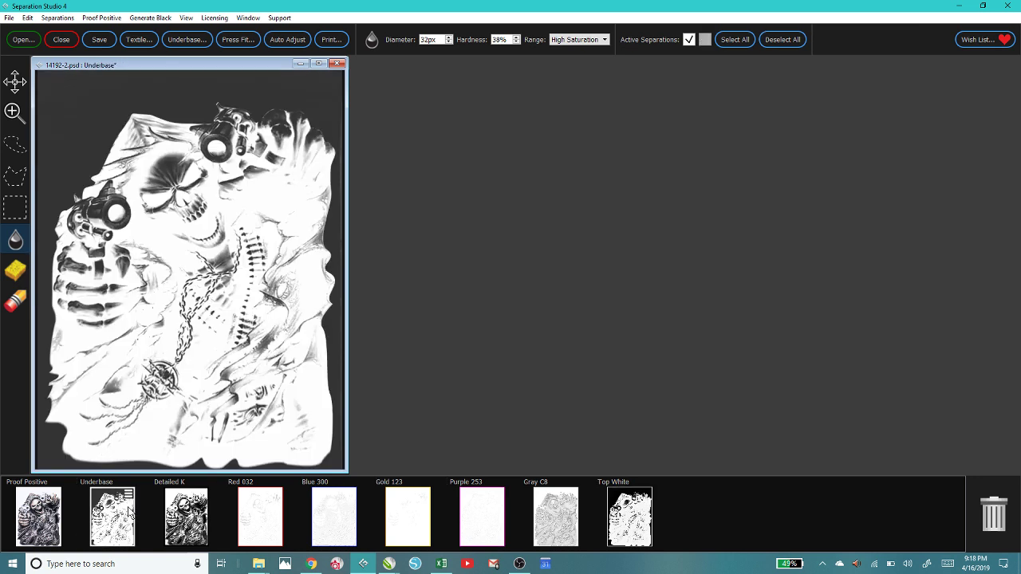
pyautogui.rightClick(124, 516)
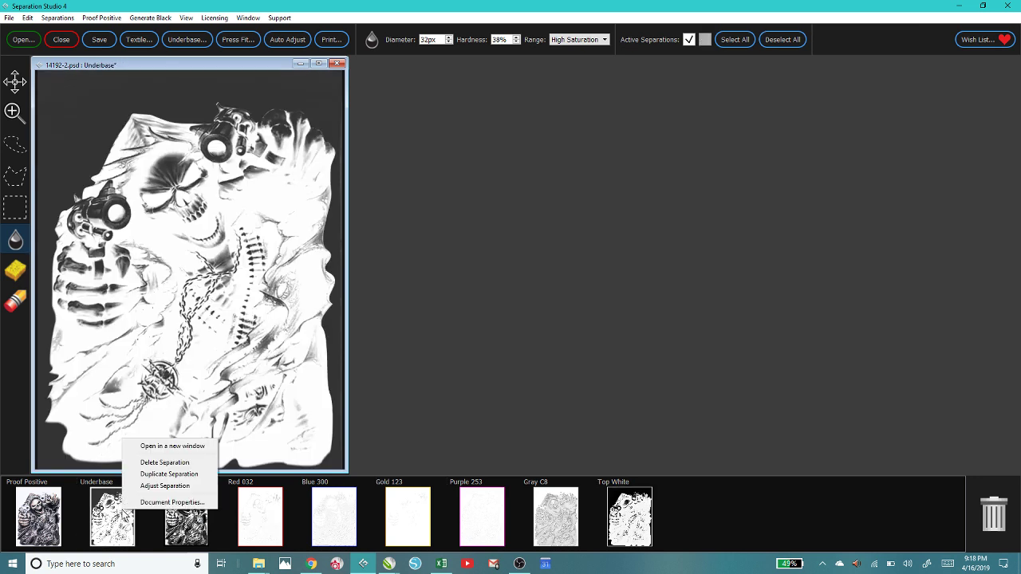
pyautogui.click(154, 503)
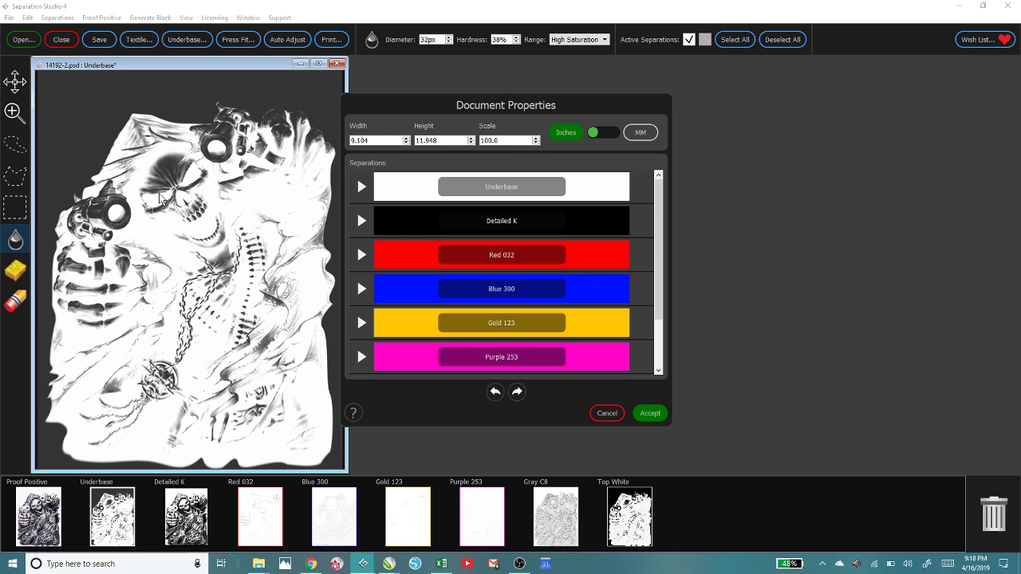
pyautogui.click(606, 413)
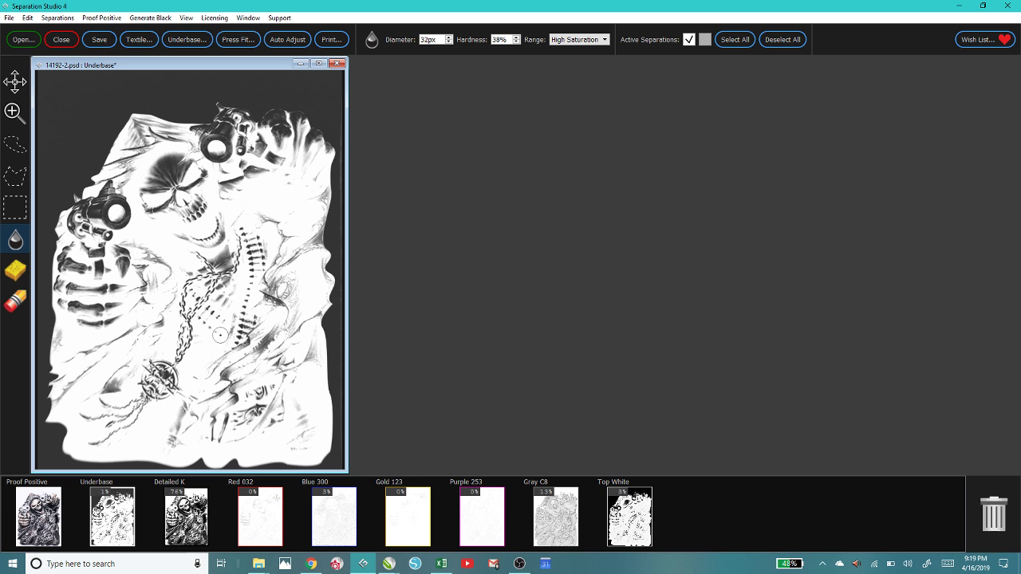
# Return to the composite proof and look at the Press Fit screen setup without applying changes.
pyautogui.click(44, 526)
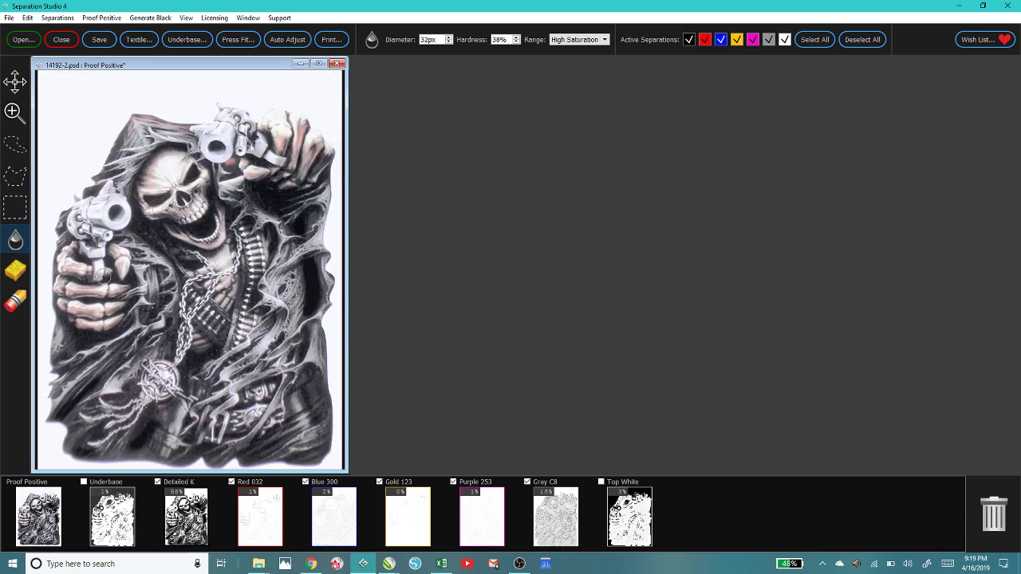
pyautogui.click(230, 40)
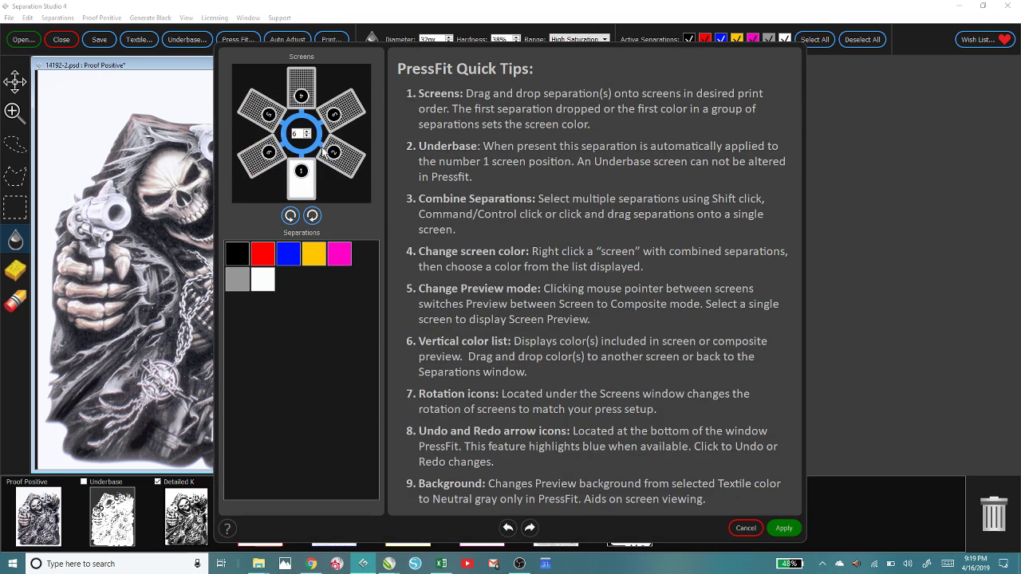
pyautogui.click(743, 529)
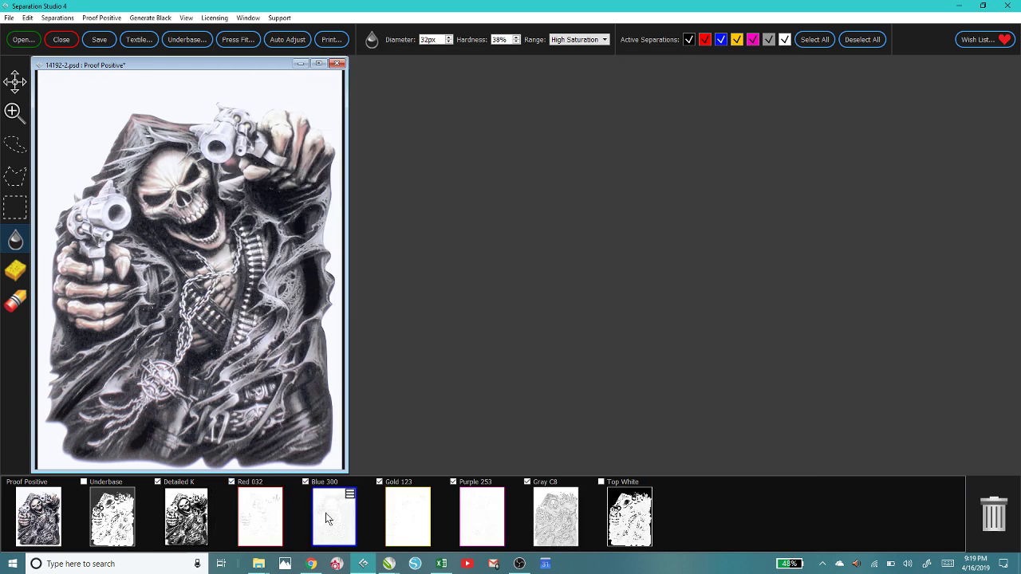
# Preview the Blue 300 separation, return to the composite proof, and compare the skeleton with Blue 300 shown and hidden.
pyautogui.click(325, 518)
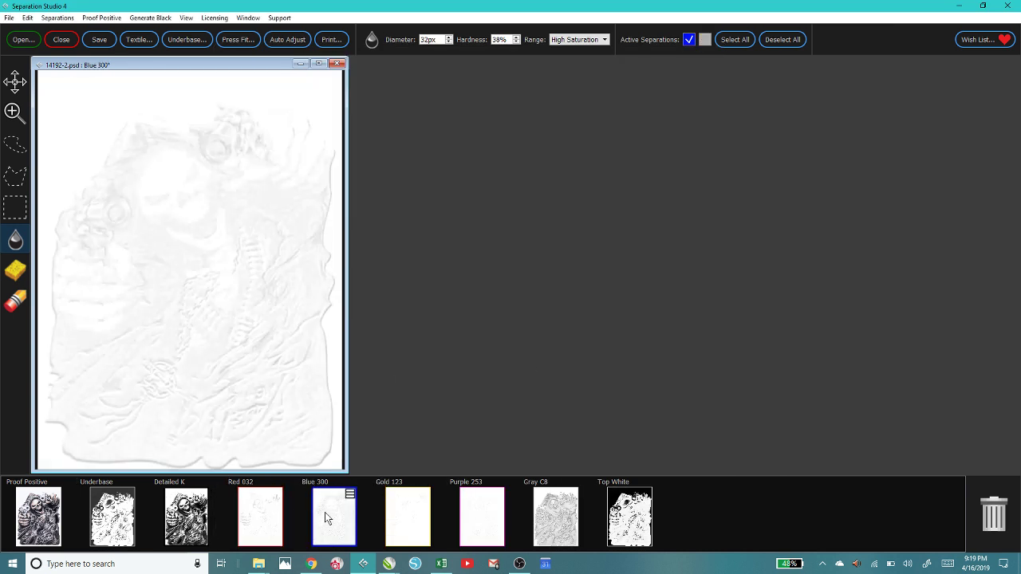
pyautogui.moveTo(195, 523)
pyautogui.click(38, 516)
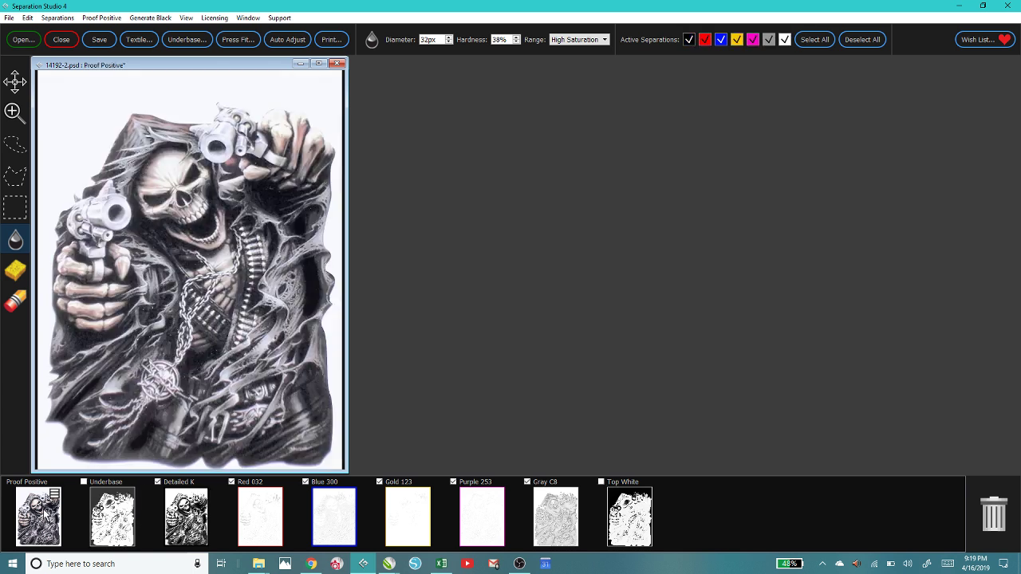
pyautogui.click(306, 483)
pyautogui.click(305, 482)
pyautogui.click(305, 482)
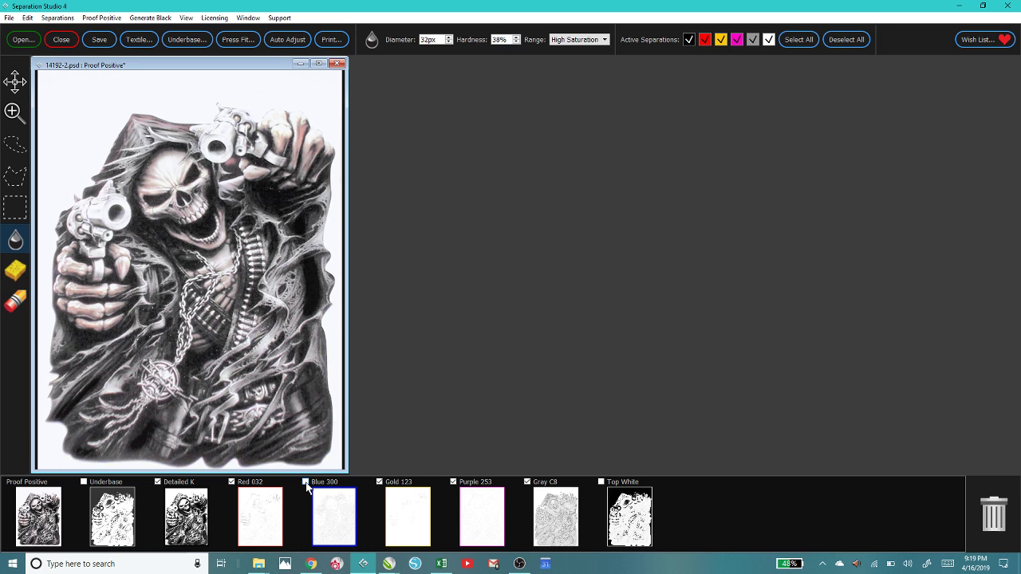
pyautogui.click(305, 482)
pyautogui.click(306, 482)
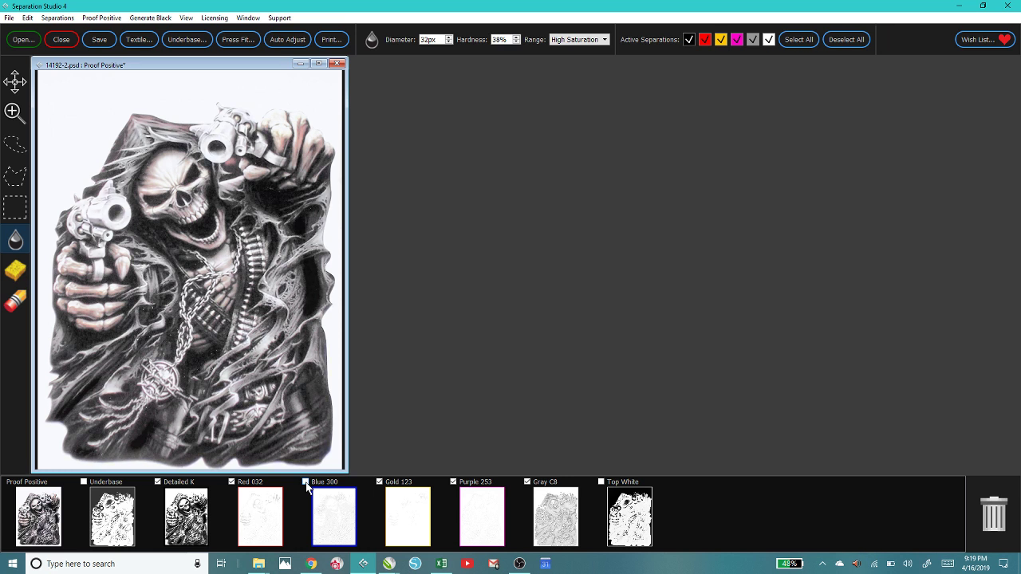
# View the Gray C8 separation on its own and merge the gray into the remaining separations.
pyautogui.rightClick(539, 499)
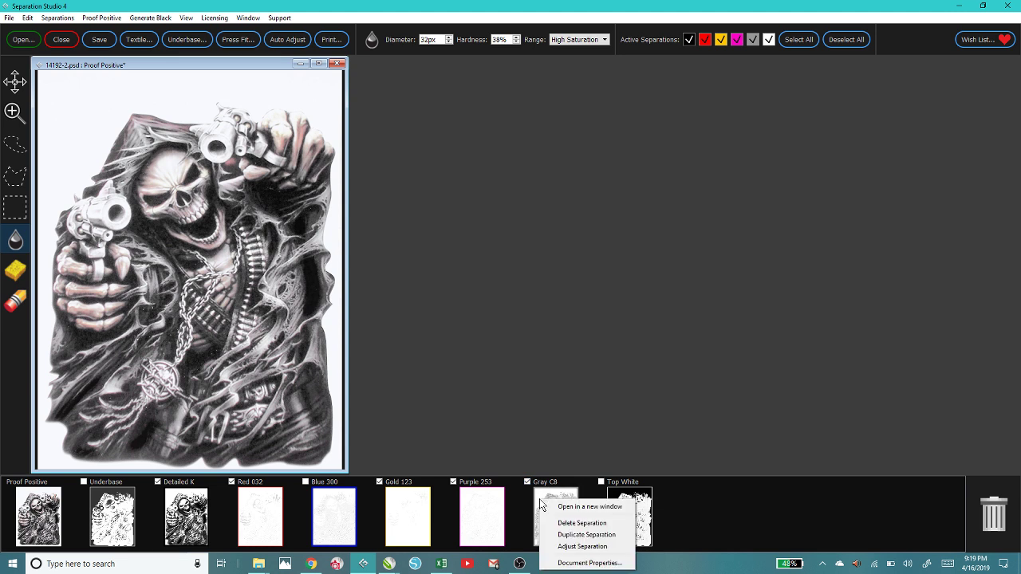
pyautogui.click(539, 501)
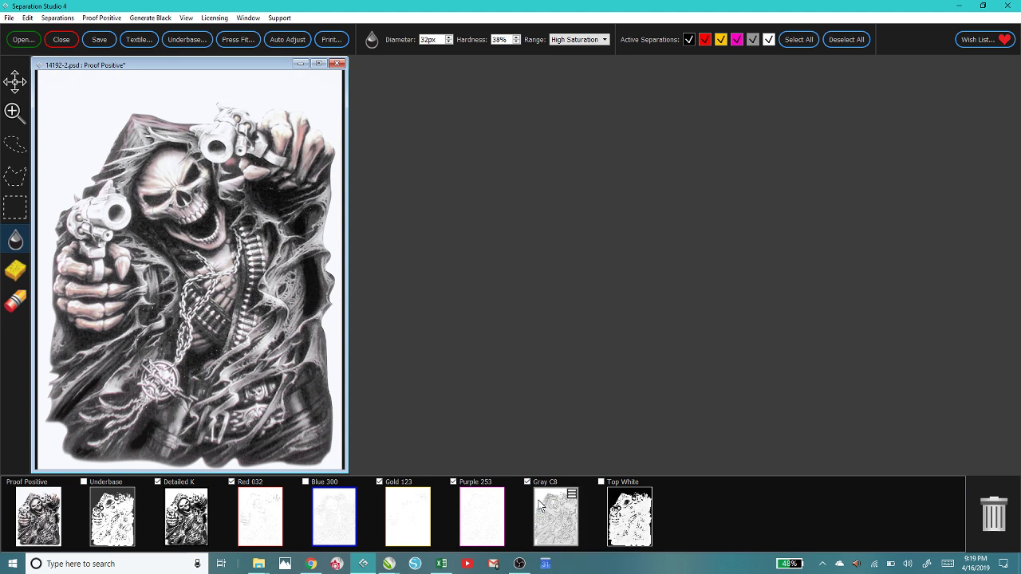
pyautogui.click(9, 19)
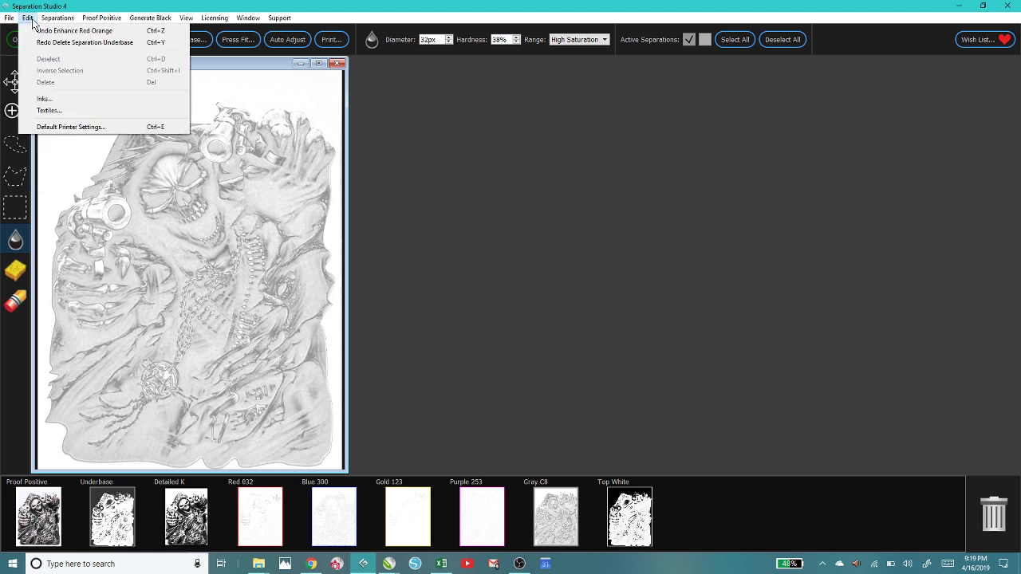
pyautogui.moveTo(51, 19)
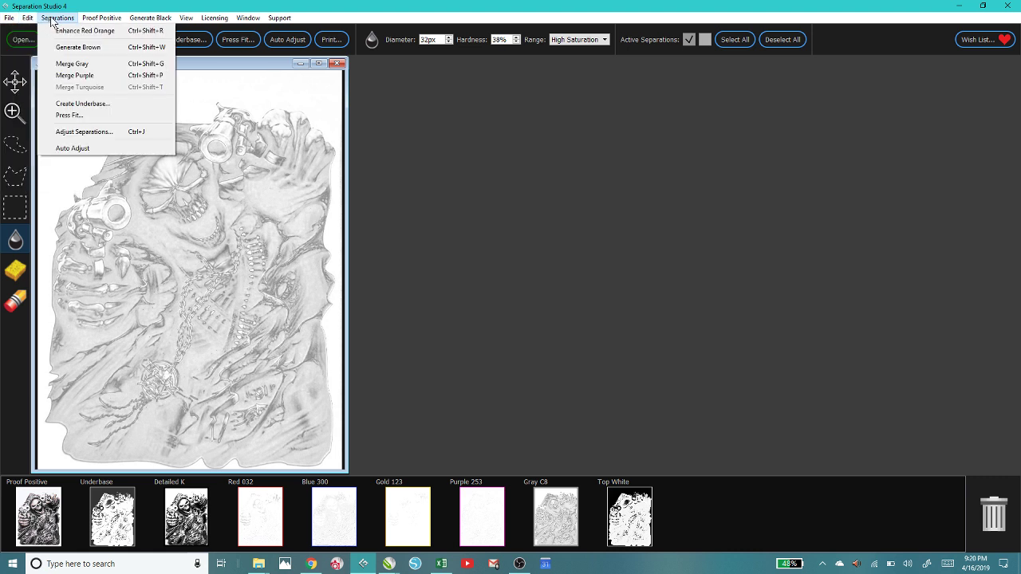
pyautogui.click(71, 64)
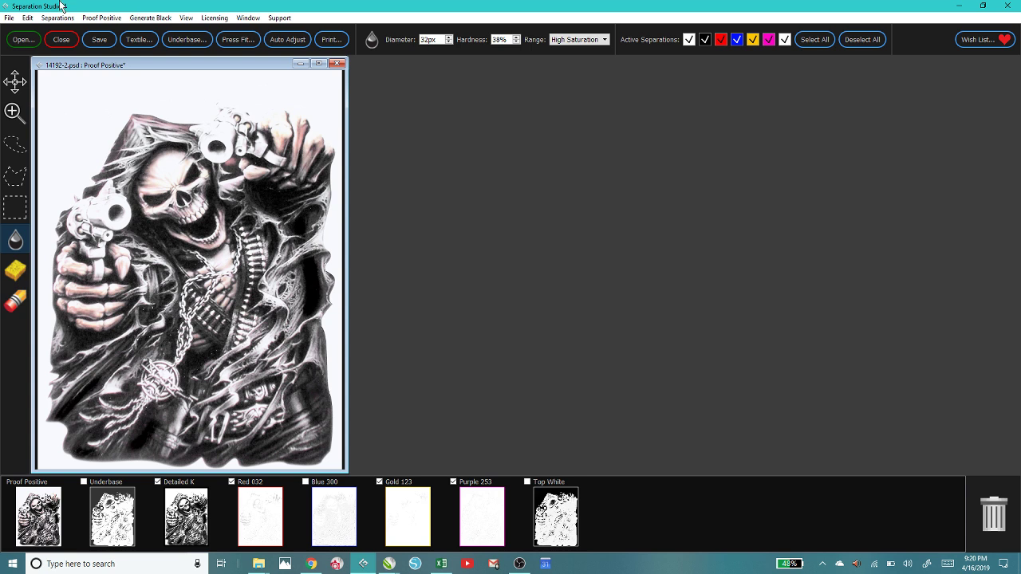
# Merge the purple separation into the skeleton design's remaining separations.
pyautogui.click(27, 20)
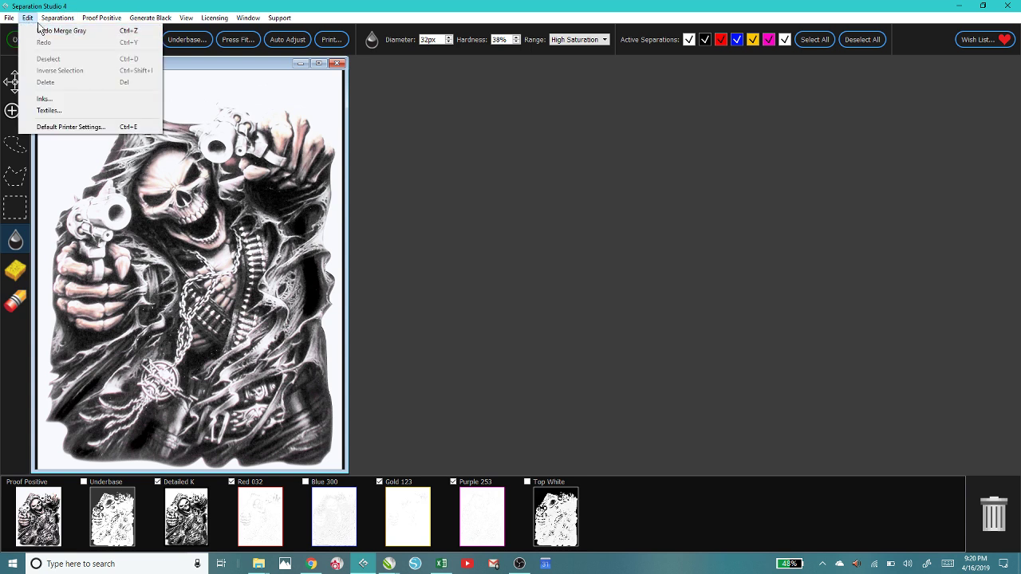
pyautogui.moveTo(58, 17)
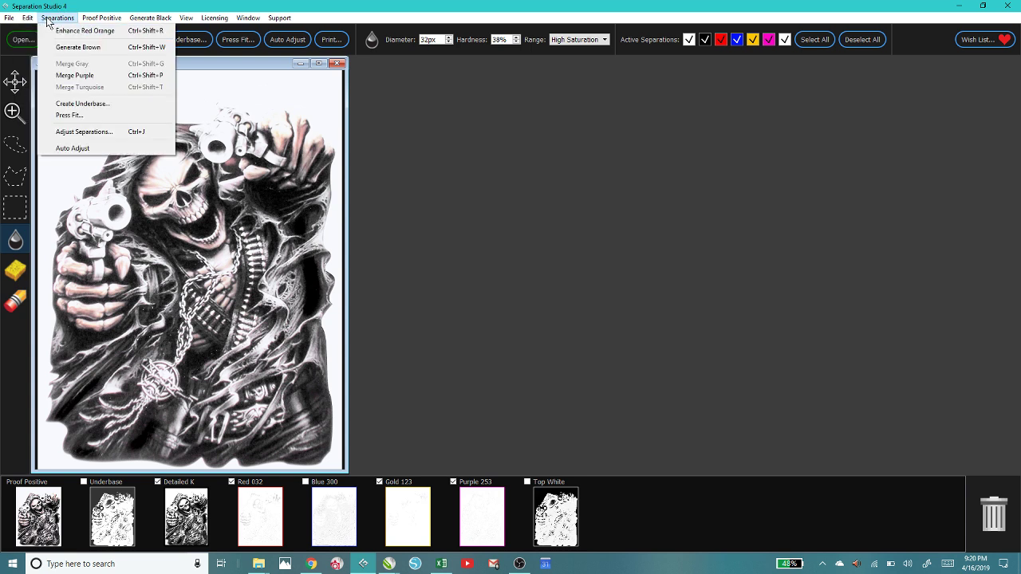
pyautogui.click(74, 75)
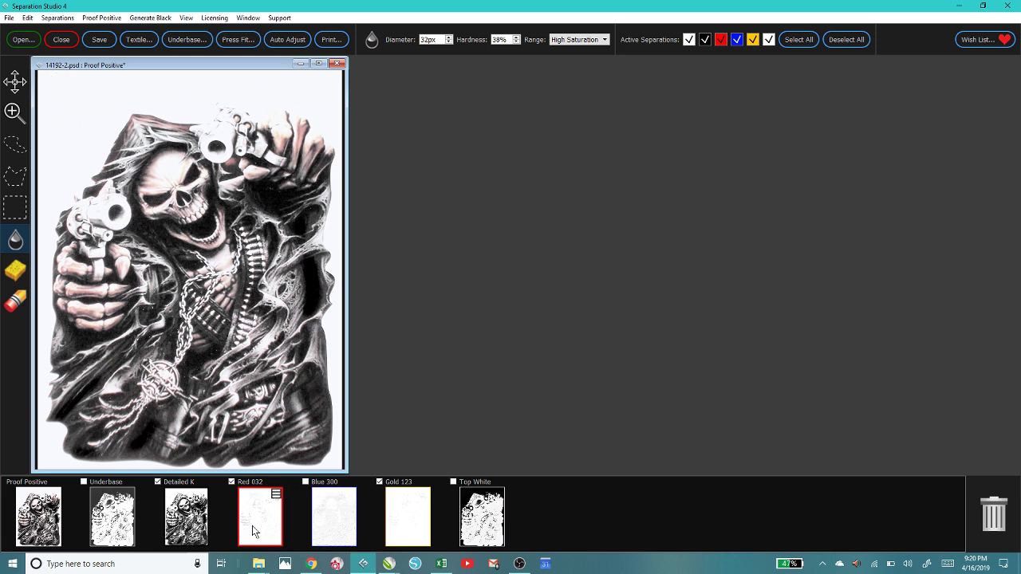
pyautogui.moveTo(329, 519)
pyautogui.click(26, 18)
pyautogui.moveTo(45, 22)
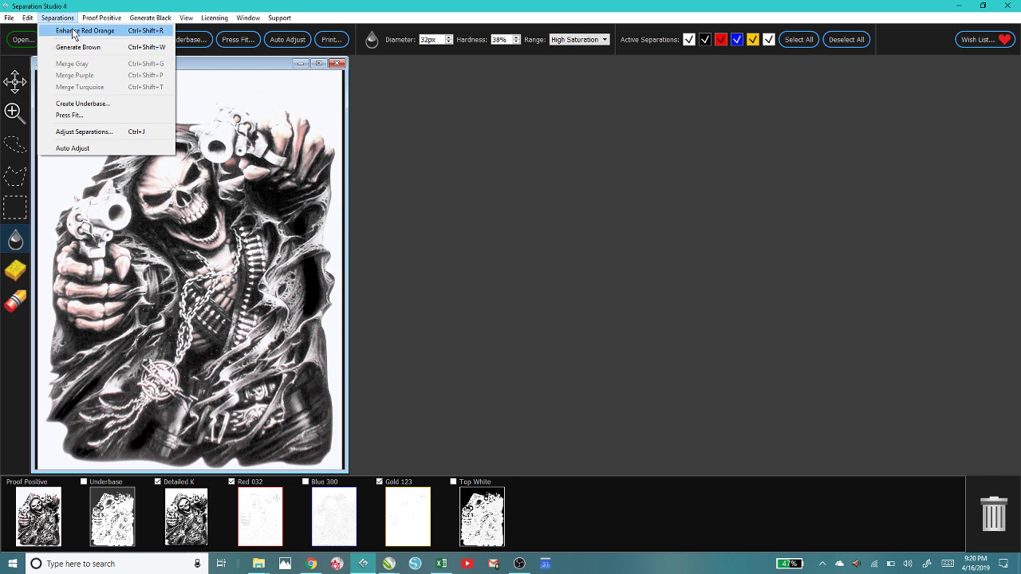
pyautogui.click(374, 521)
# Compare the proof with and without Blue 300, and merge Blue 300 into Detailed K using Multiply.
pyautogui.click(306, 482)
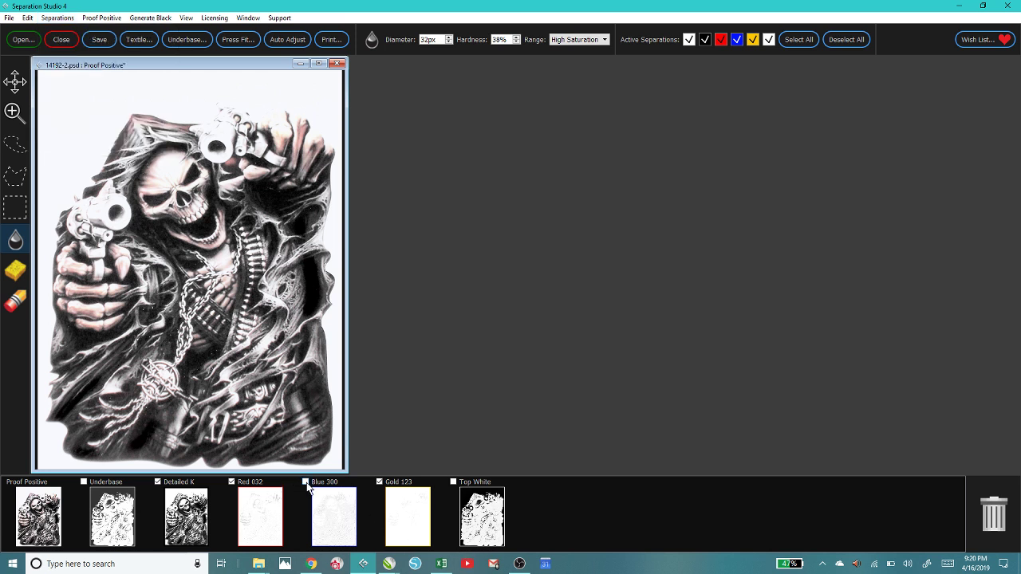
pyautogui.click(305, 481)
pyautogui.click(322, 510)
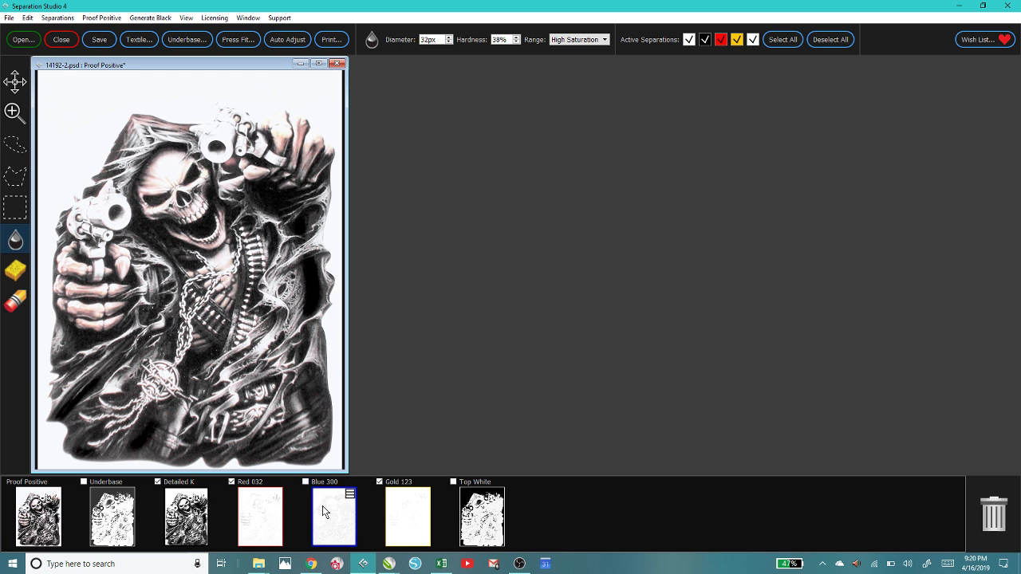
pyautogui.moveTo(330, 516); pyautogui.dragTo(184, 520)
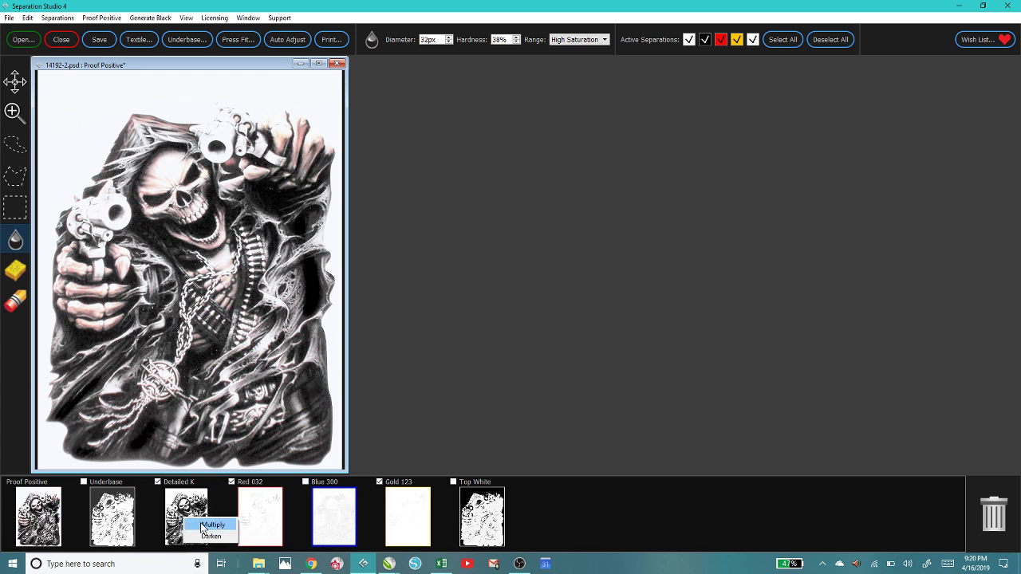
pyautogui.click(207, 525)
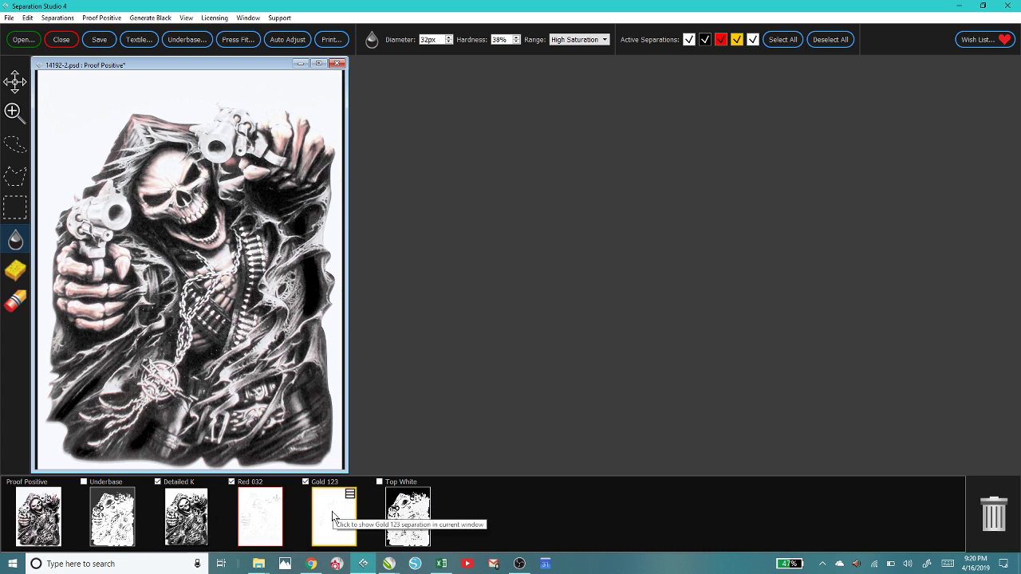
# Compare the proof with and without Gold 123, and delete the Gold 123 separation.
pyautogui.click(305, 481)
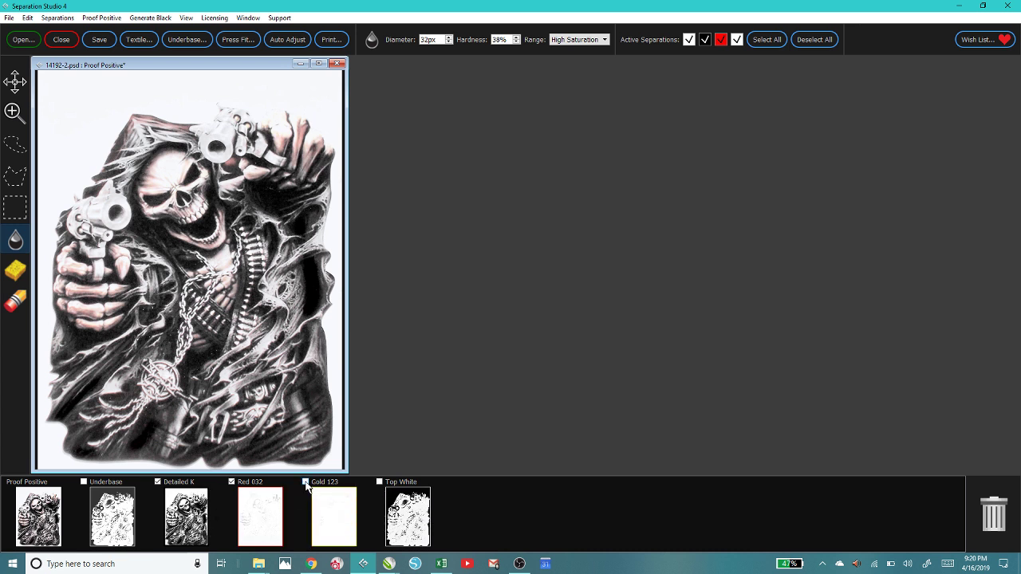
pyautogui.click(306, 482)
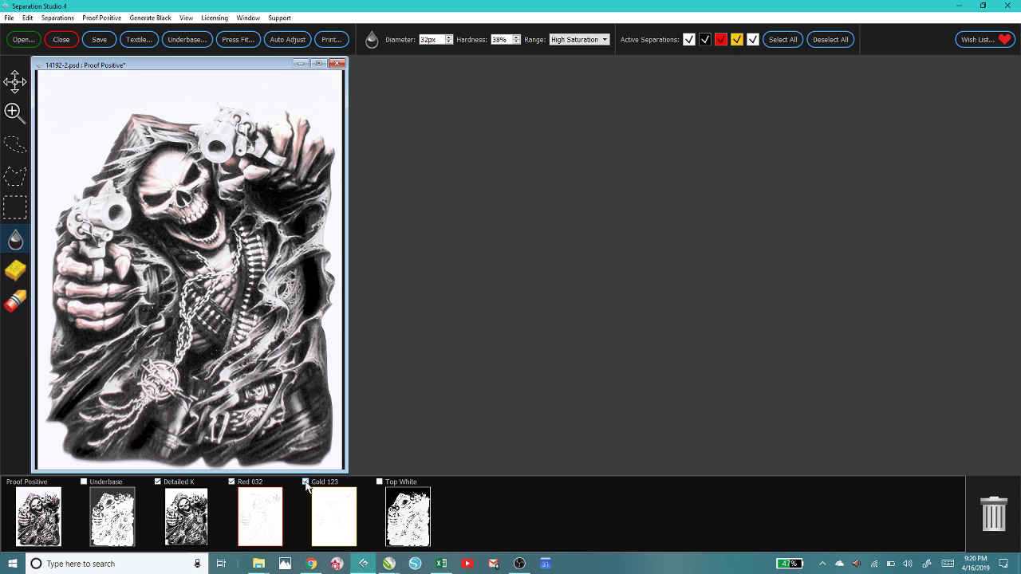
pyautogui.click(306, 482)
pyautogui.moveTo(329, 506); pyautogui.dragTo(993, 511)
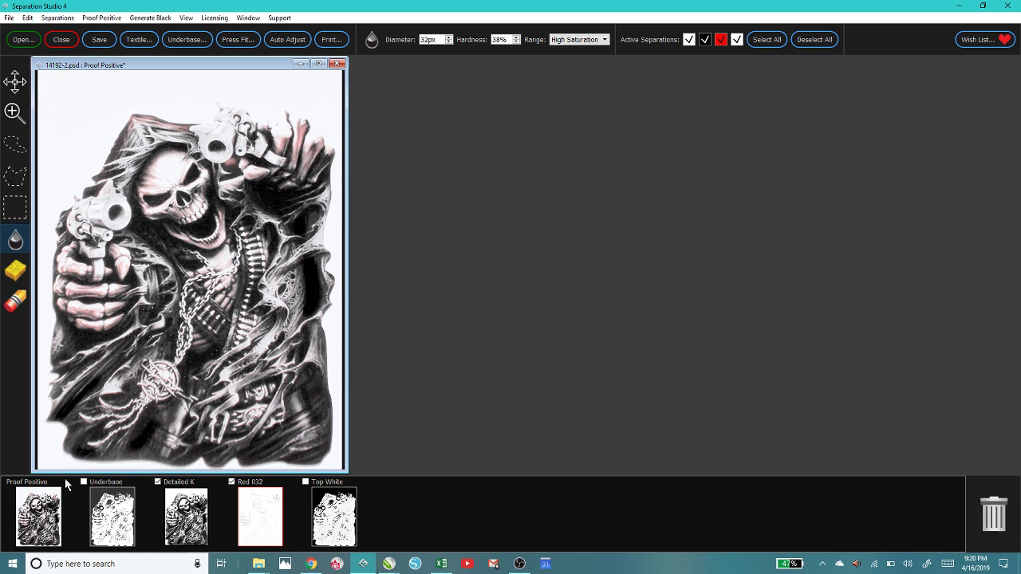
# Preview the Detailed K and Red 032 separations individually and return to the composite proof.
pyautogui.click(182, 514)
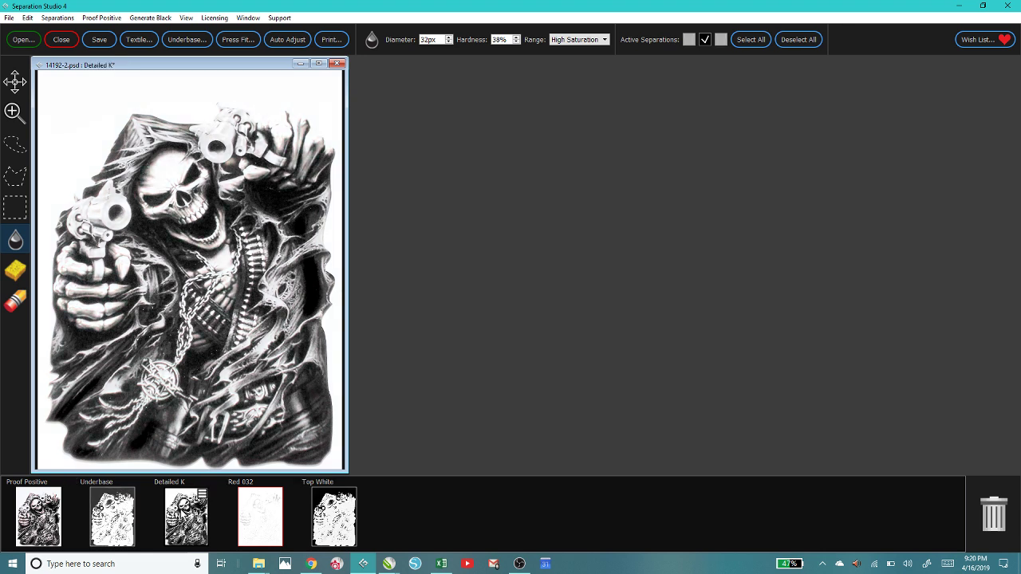
pyautogui.click(261, 518)
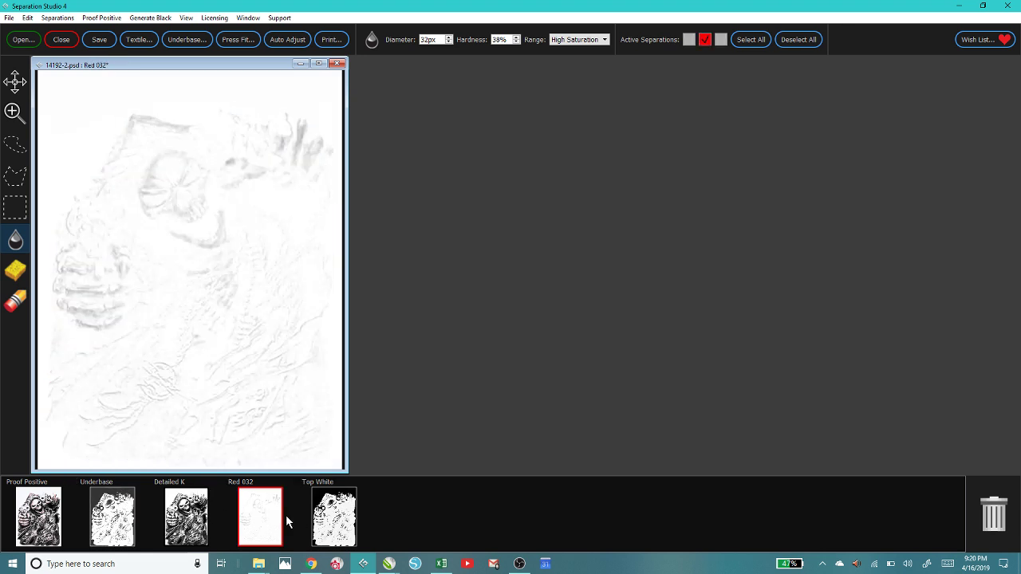
pyautogui.click(176, 514)
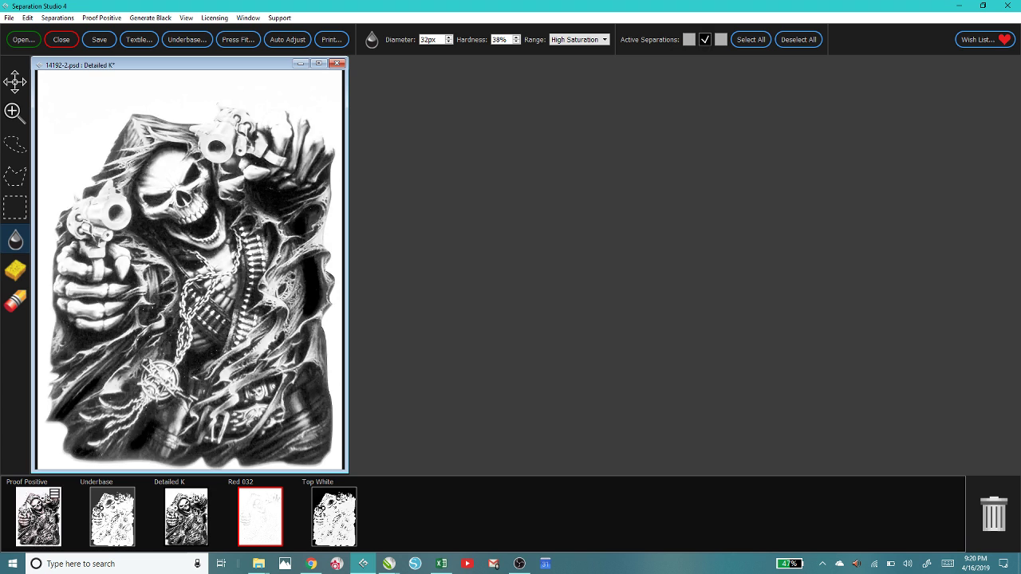
pyautogui.click(49, 495)
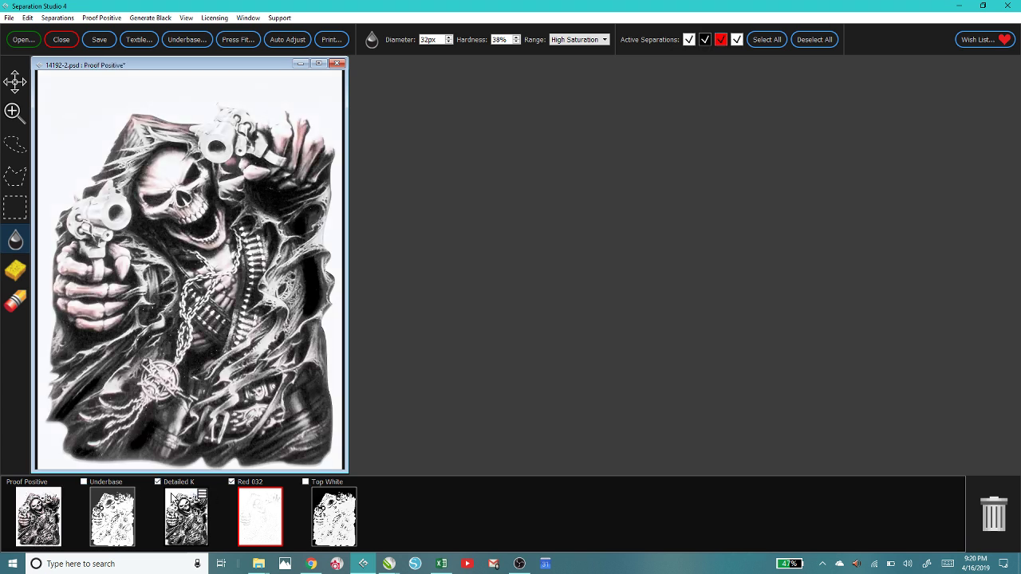
# Delete the Top White and Underbase separations, keeping only Detailed K and Red 032.
pyautogui.moveTo(327, 522)
pyautogui.moveTo(327, 520); pyautogui.dragTo(993, 519)
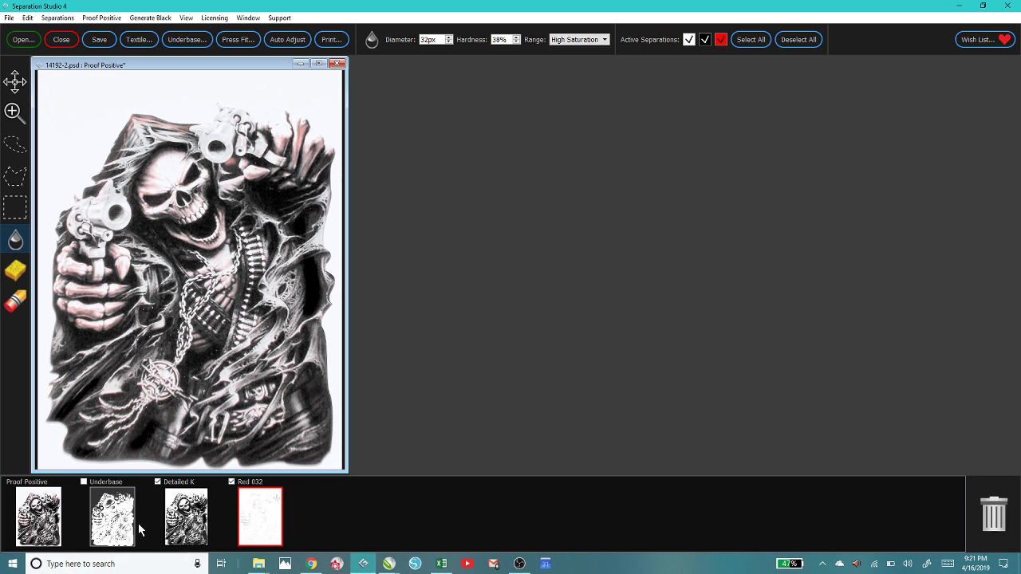
pyautogui.moveTo(115, 516); pyautogui.dragTo(993, 515)
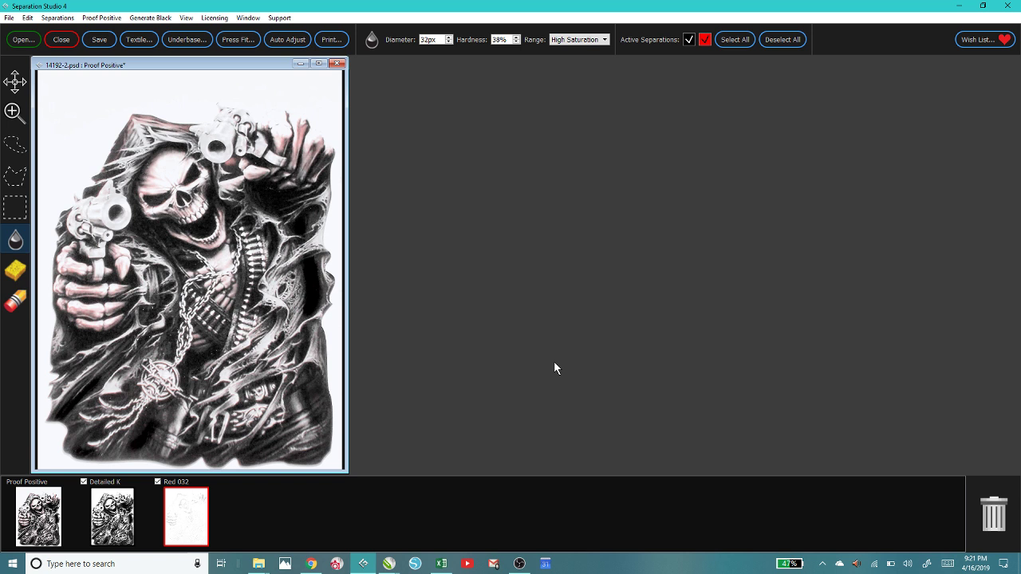
# Open the print setup and examine the EPSON Stylus Photo 1400's media size and ink coverage options without changing them.
pyautogui.click(332, 40)
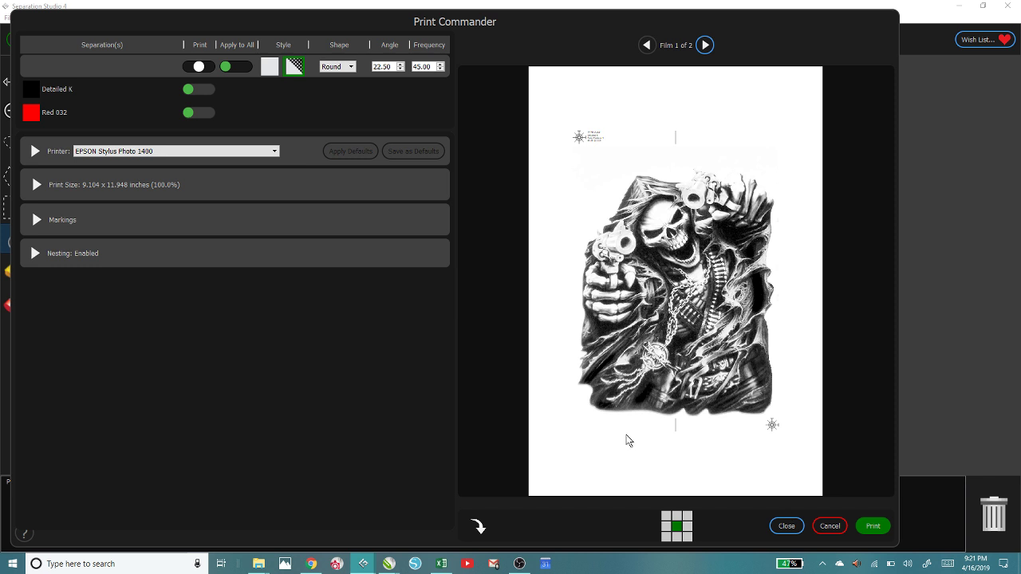
pyautogui.click(33, 150)
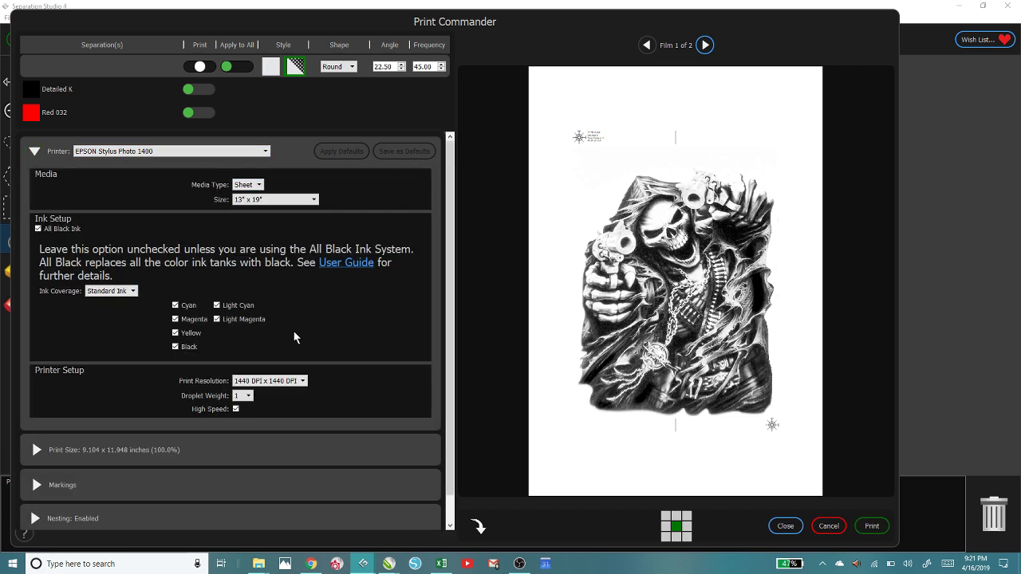
pyautogui.click(279, 200)
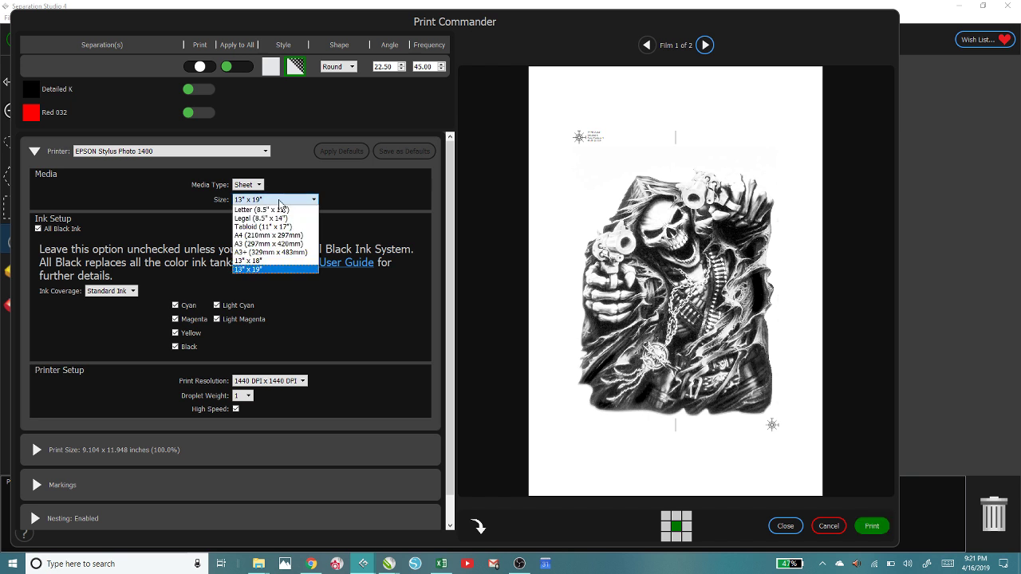
pyautogui.click(279, 203)
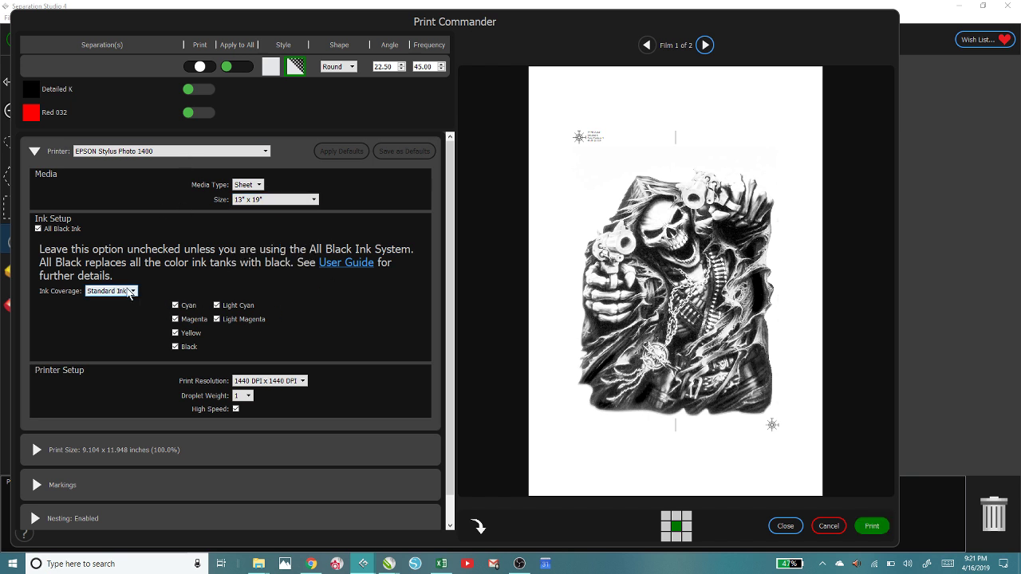
pyautogui.click(129, 293)
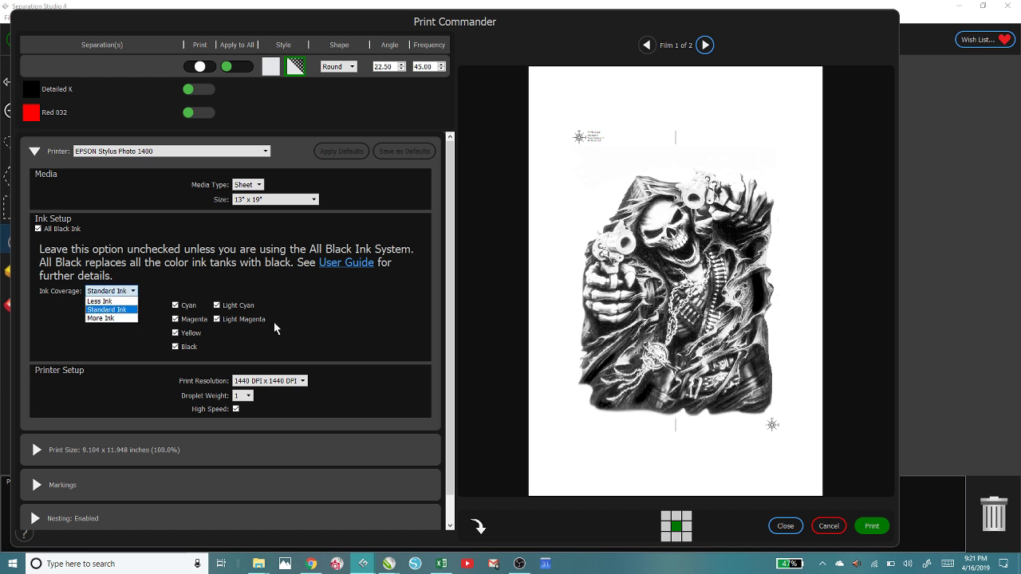
pyautogui.click(345, 325)
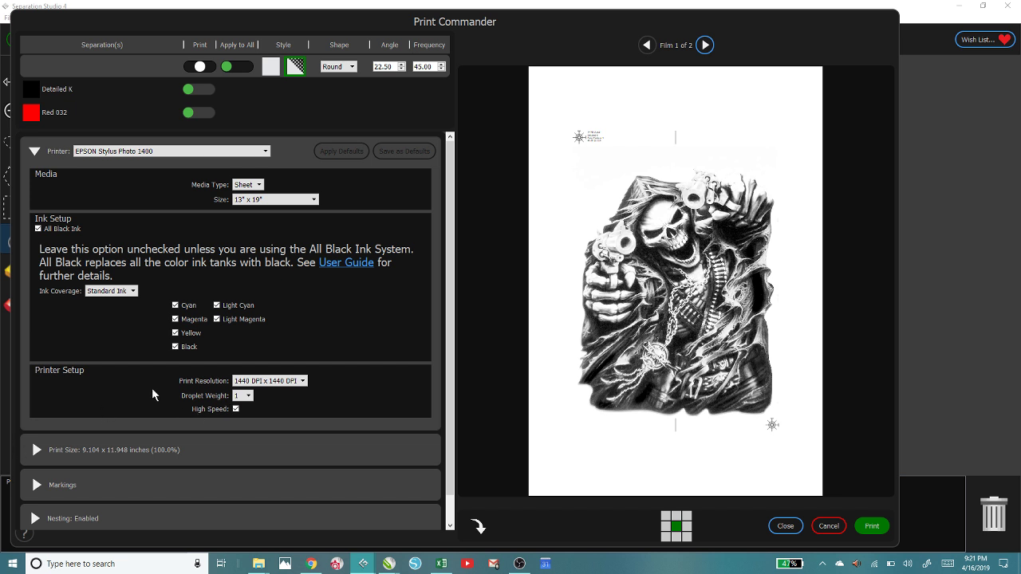
# Show the print size settings, and try the non-halftone output style before restoring the halftone style for the separations.
pyautogui.click(35, 449)
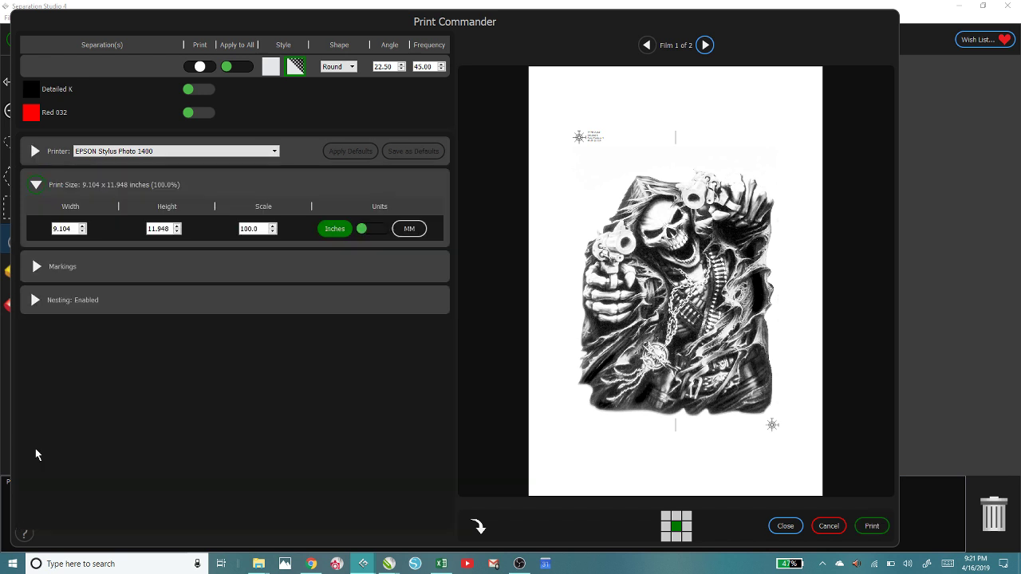
pyautogui.click(276, 71)
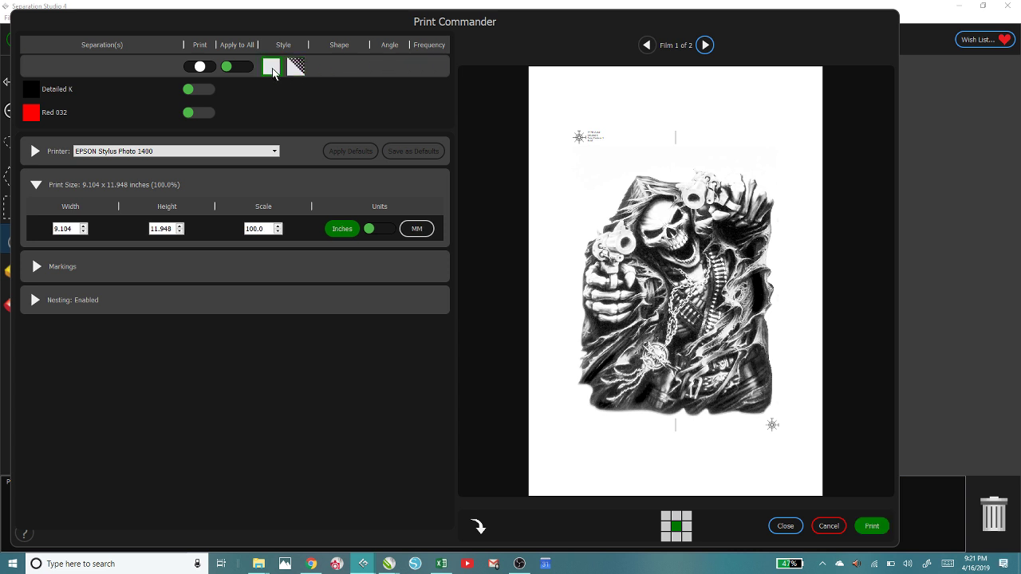
pyautogui.click(293, 69)
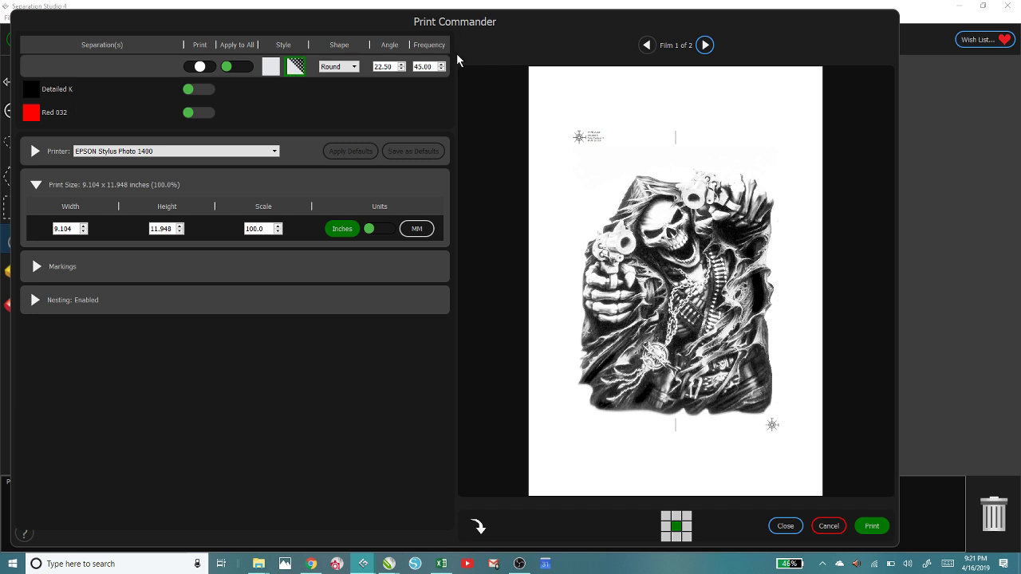
# Set the halftone frequency to 55 for all separations in the print setup.
pyautogui.click(431, 66)
pyautogui.moveTo(432, 66); pyautogui.dragTo(360, 69)
pyautogui.write('55')
pyautogui.click(391, 98)
# Try several placements of the artwork on the film, finishing with the upper-left corner of the sheet.
pyautogui.click(664, 516)
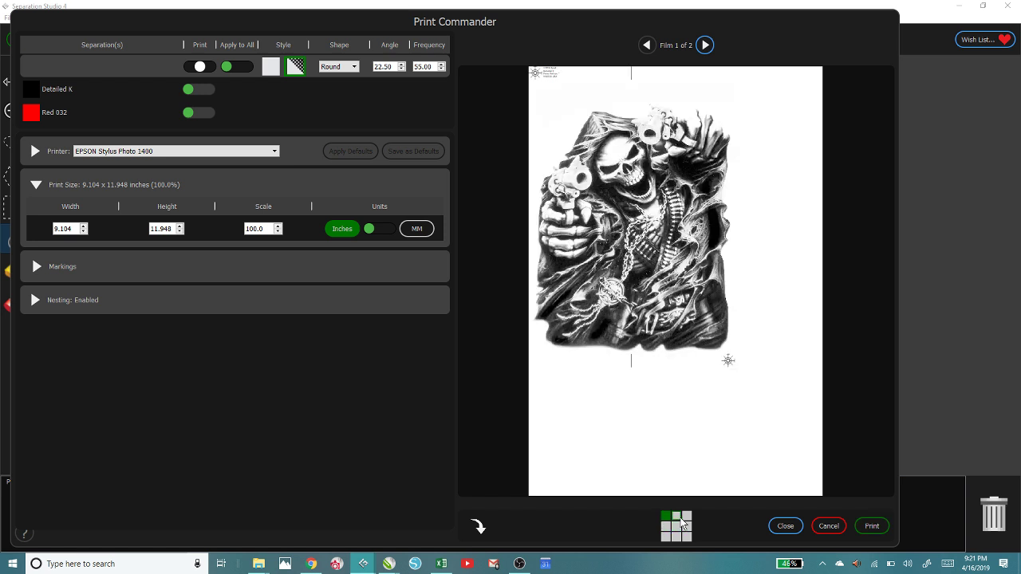
pyautogui.click(676, 517)
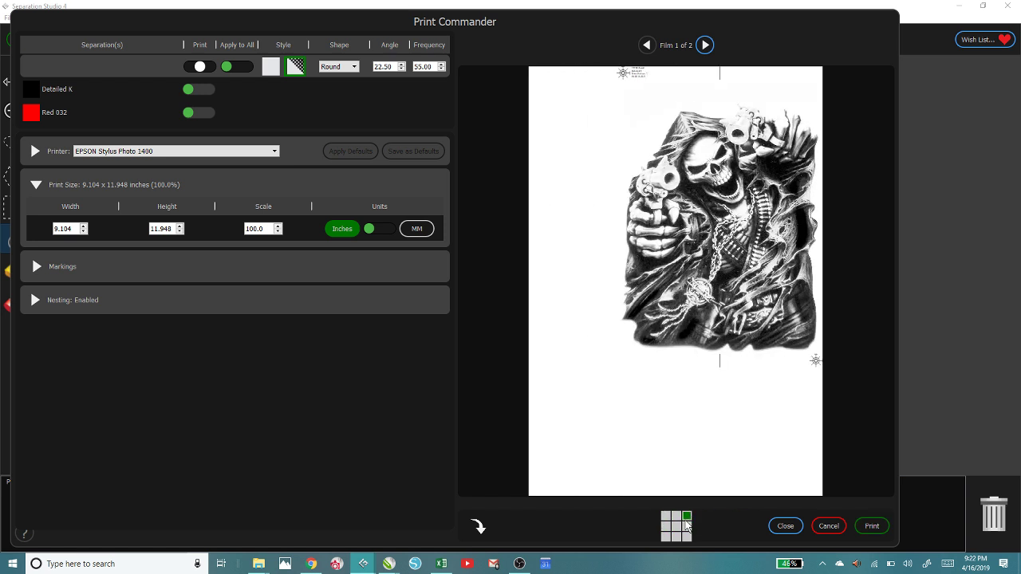
pyautogui.click(685, 527)
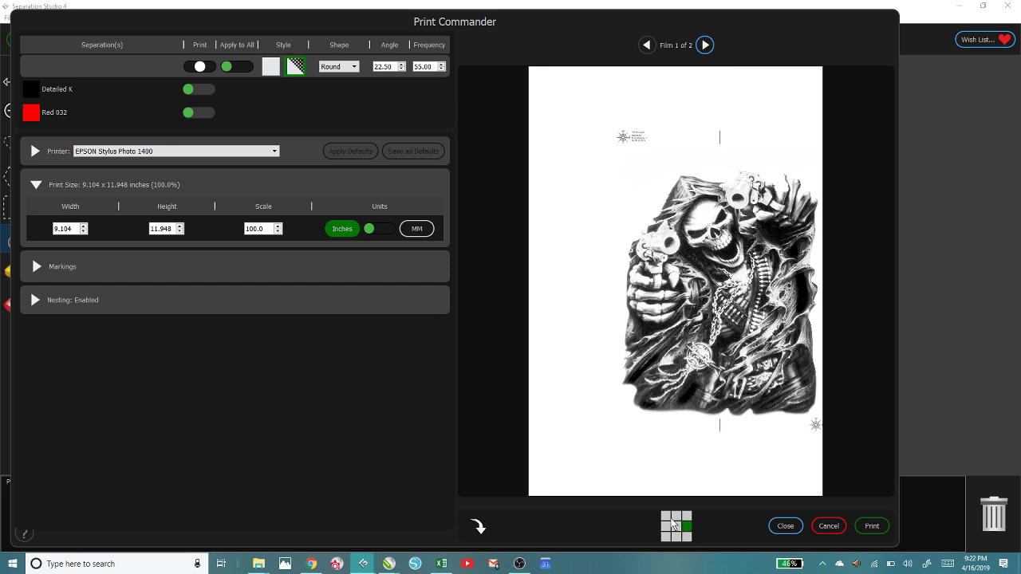
pyautogui.click(666, 516)
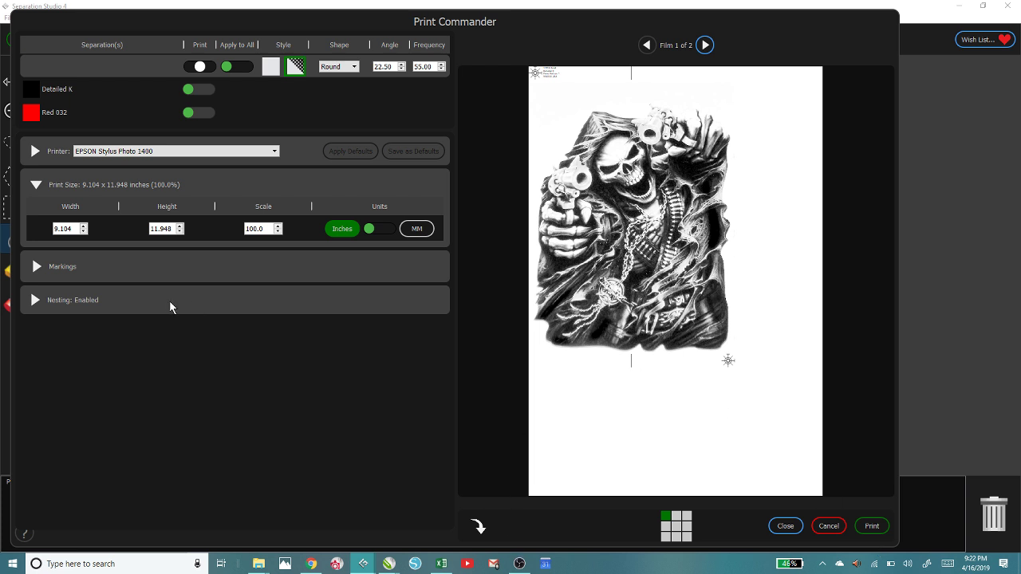
# Show the film markings settings and try different registration marks, finishing with the eight-spoke mark with a solid centre.
pyautogui.click(36, 266)
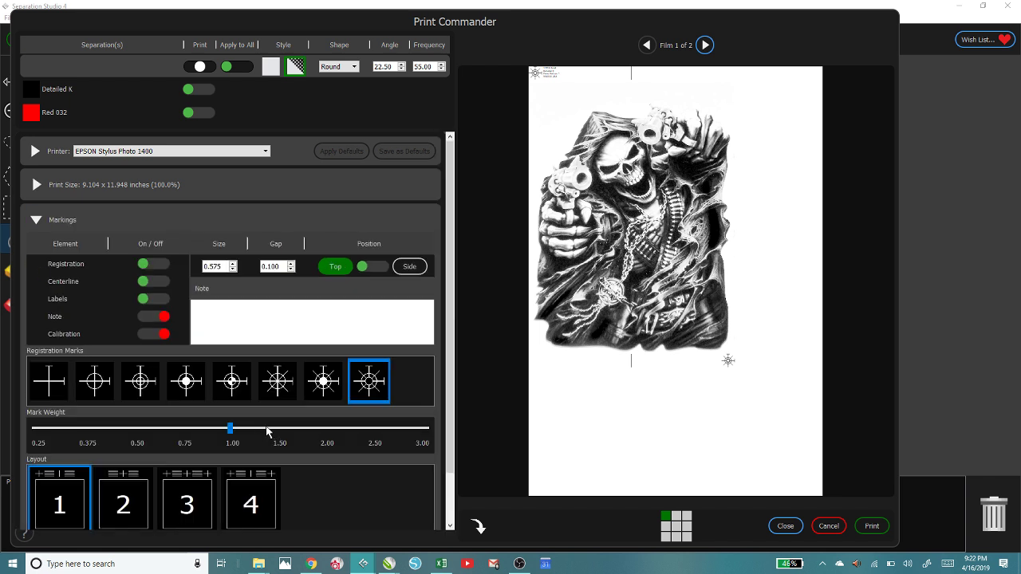
pyautogui.click(239, 383)
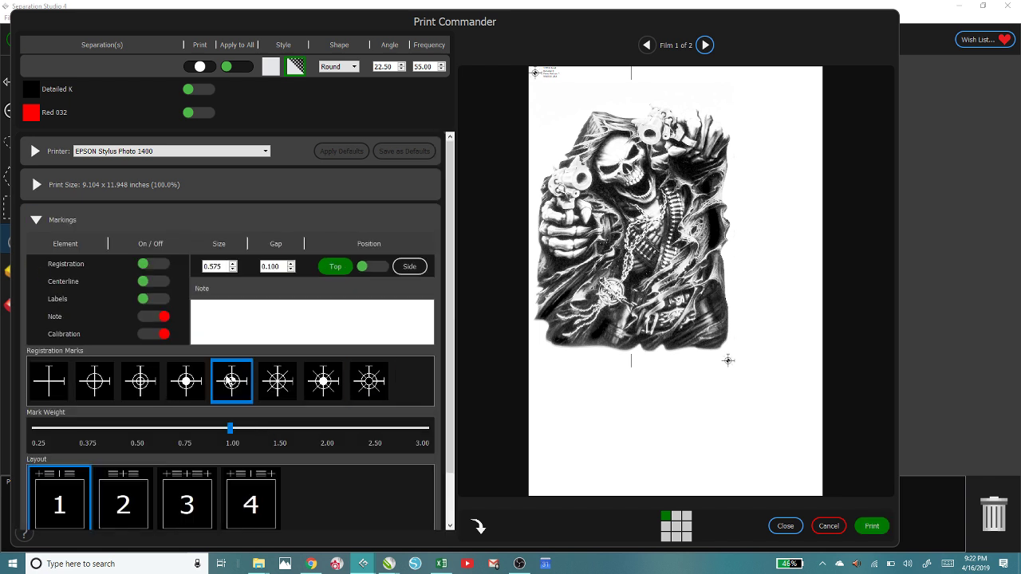
pyautogui.click(183, 387)
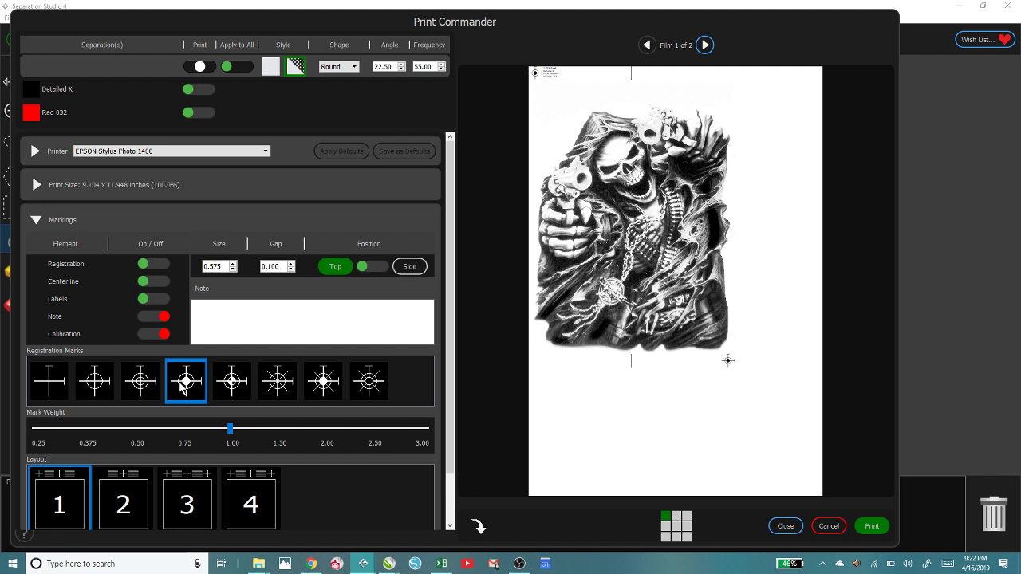
pyautogui.click(368, 384)
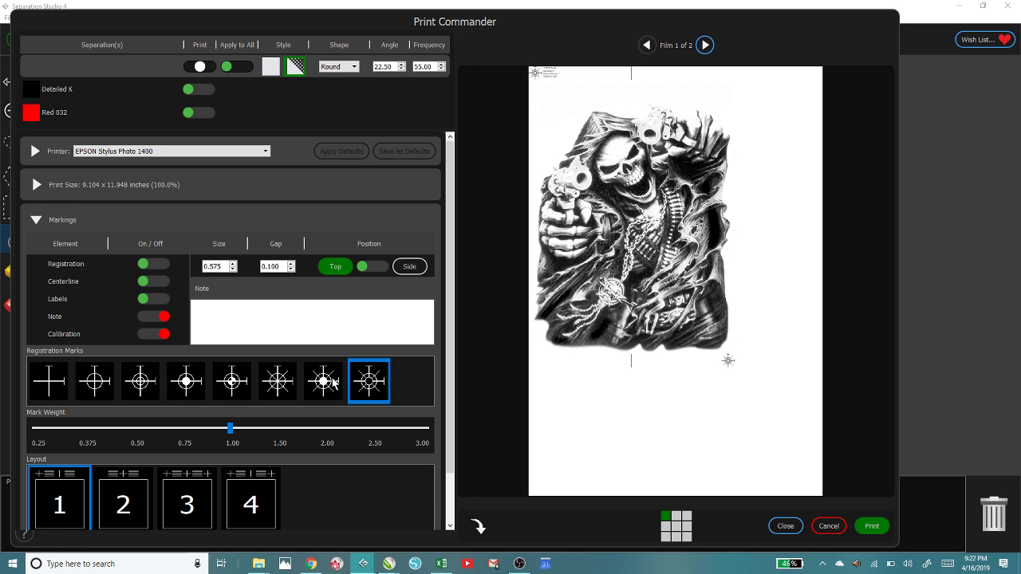
pyautogui.click(331, 383)
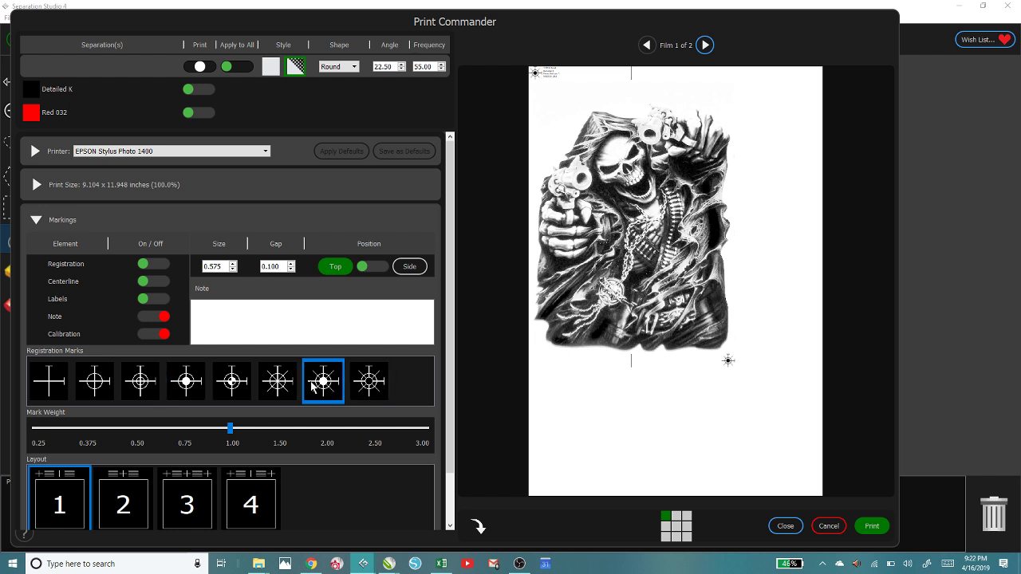
# Try marking layouts 4, 3 and 2 for the film, and cancel the print setup.
pyautogui.click(249, 514)
pyautogui.click(197, 516)
pyautogui.click(101, 527)
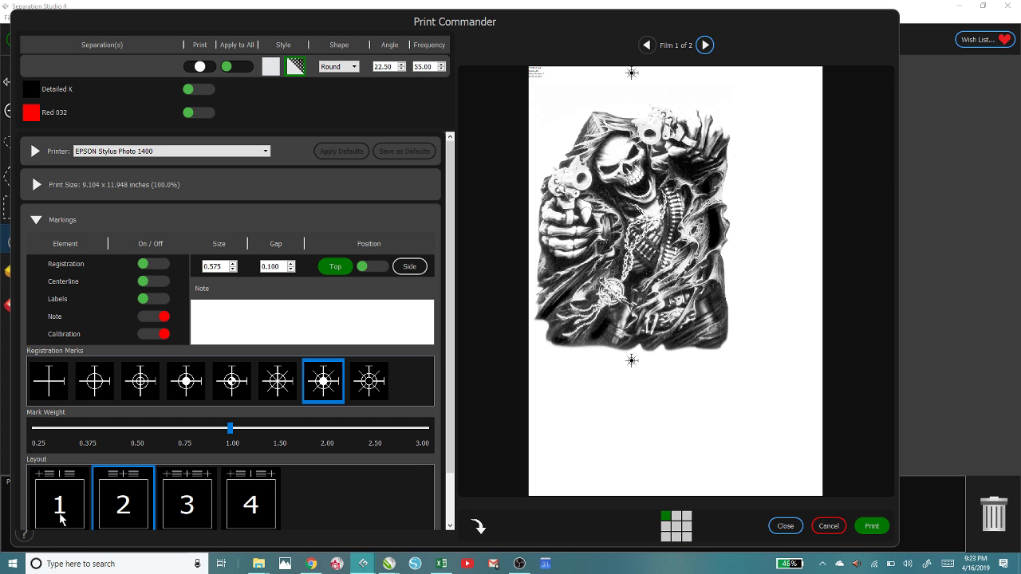
pyautogui.scroll(-1, 294, 354)
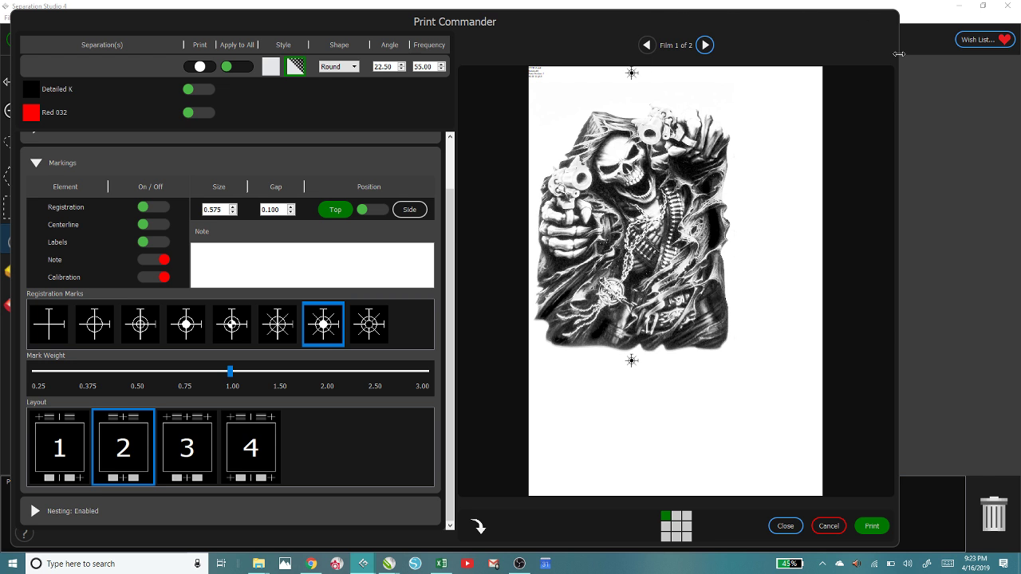
pyautogui.click(822, 528)
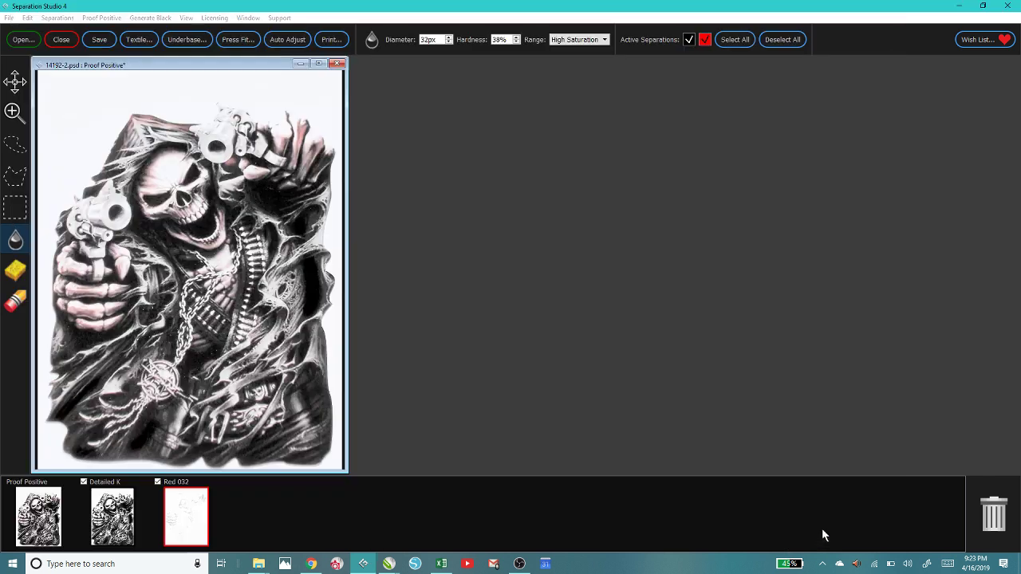
# Switch to Chrome and search Google for "separation studio separations", leaving the unsent Facebook share page.
pyautogui.click(310, 564)
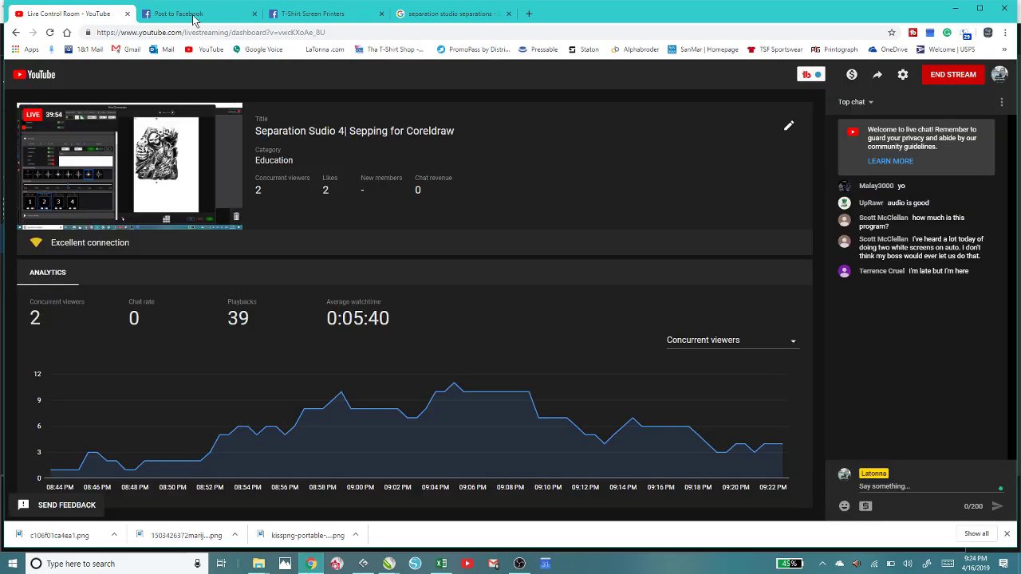
pyautogui.click(196, 14)
pyautogui.click(118, 33)
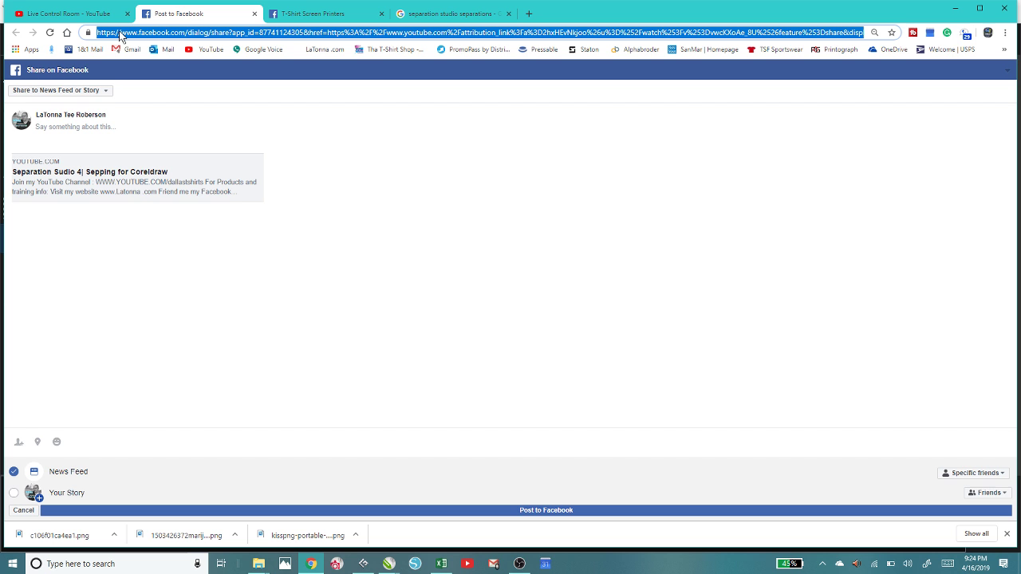
pyautogui.write('fe')
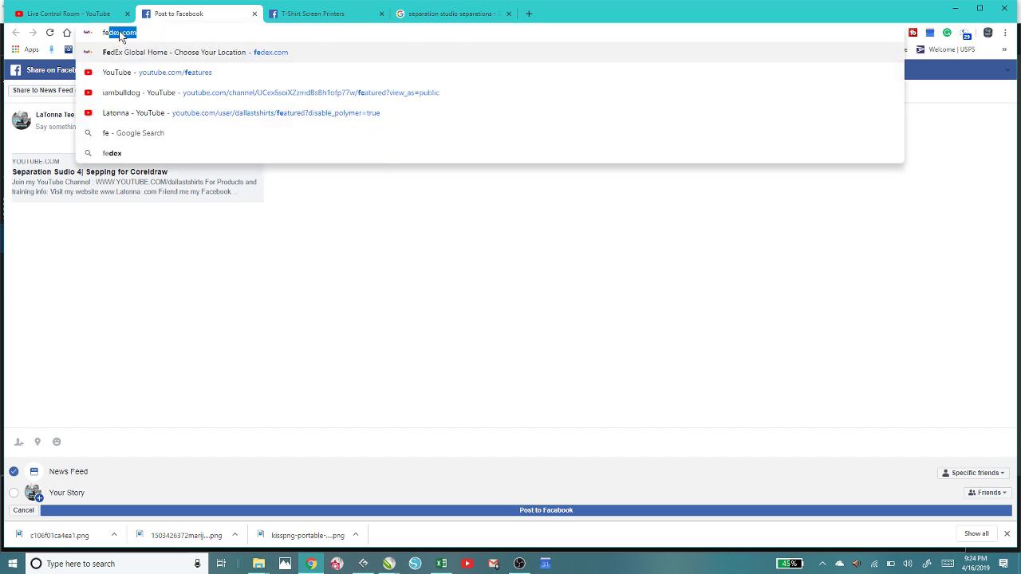
pyautogui.press('BackSpace')
pyautogui.press('BackSpace')
pyautogui.press('BackSpace')
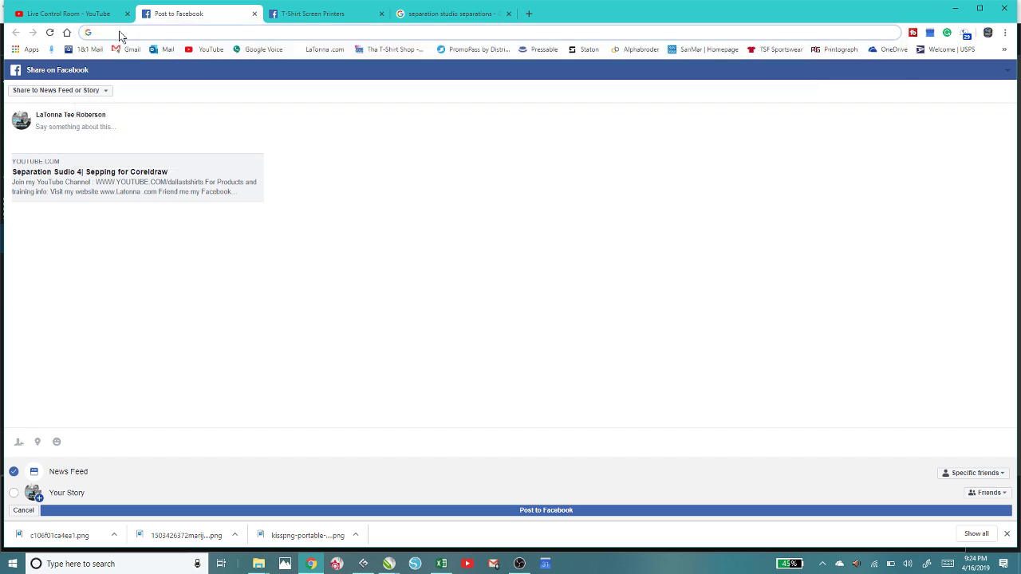
pyautogui.write('sep')
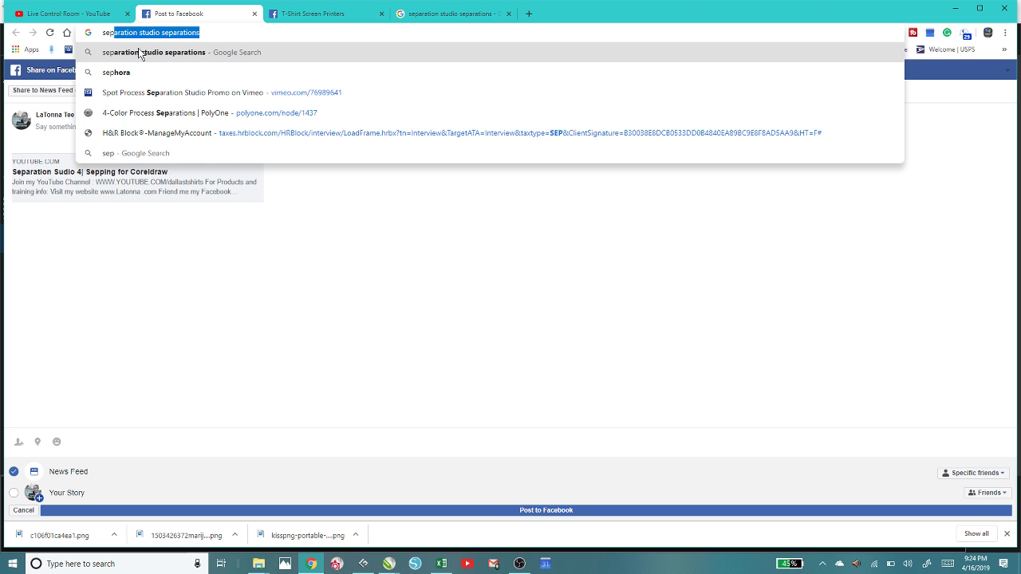
pyautogui.click(139, 52)
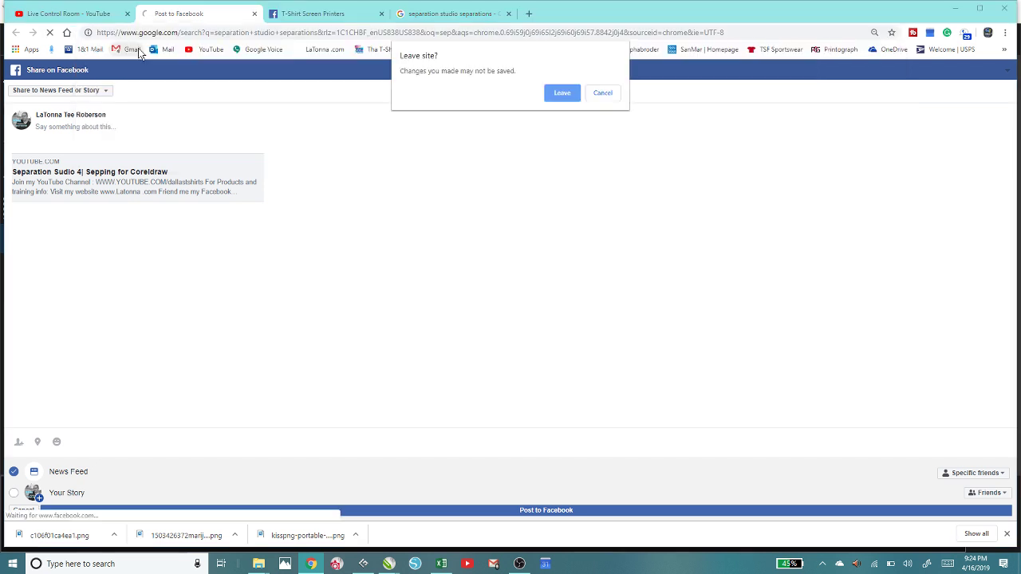
pyautogui.click(563, 94)
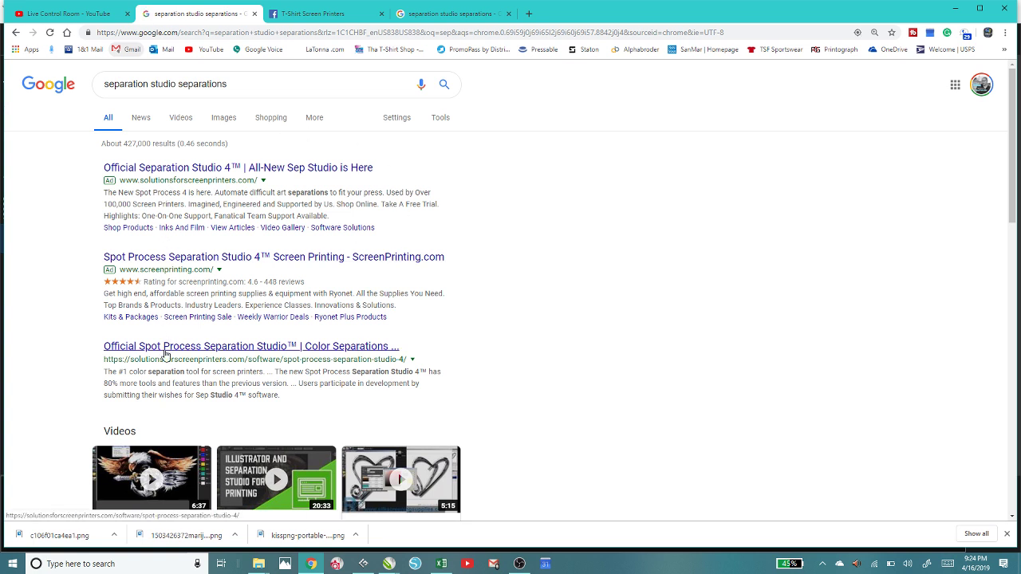
# Open the official Spot Process Separation Studio page from the results and examine its product description and pricing.
pyautogui.scroll(-2, 165, 354)
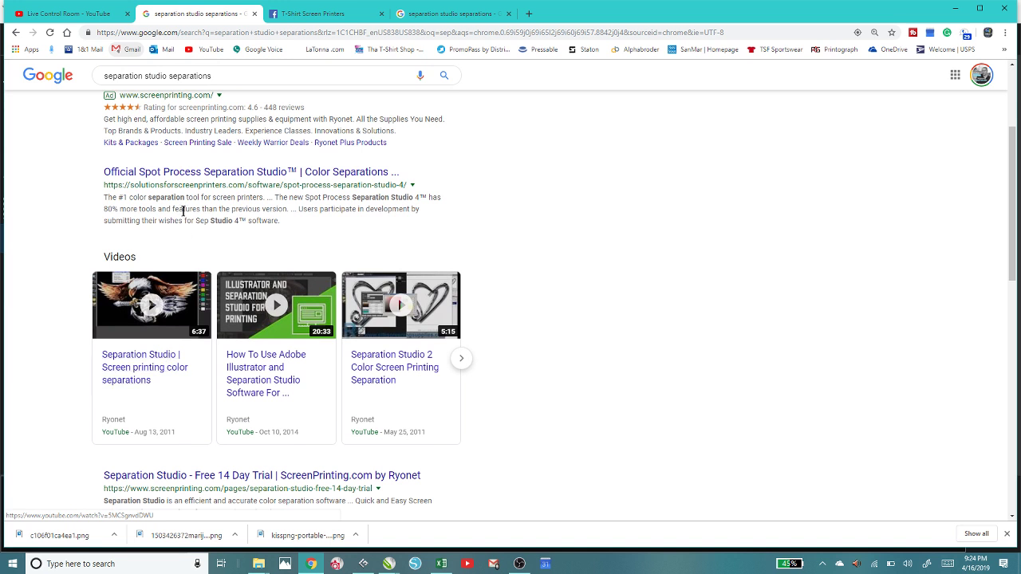
pyautogui.click(188, 171)
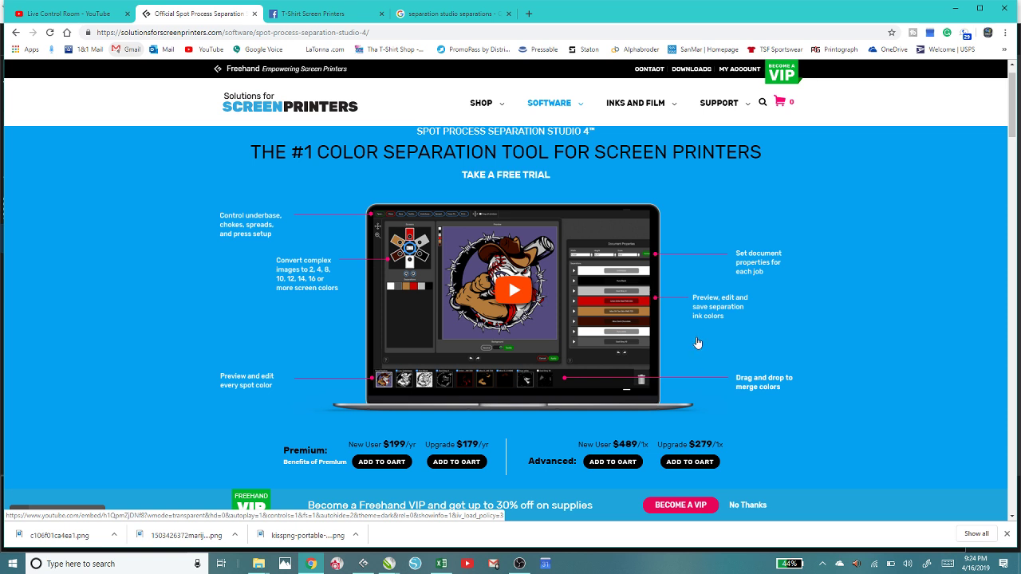
pyautogui.scroll(-3, 696, 358)
pyautogui.scroll(3, 696, 351)
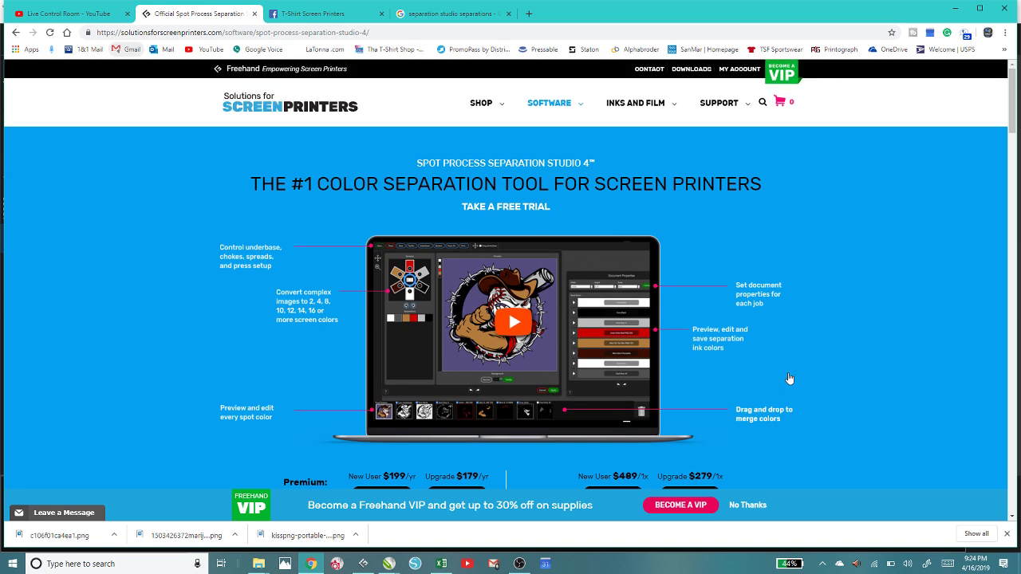
pyautogui.scroll(-3, 788, 378)
pyautogui.scroll(3, 788, 373)
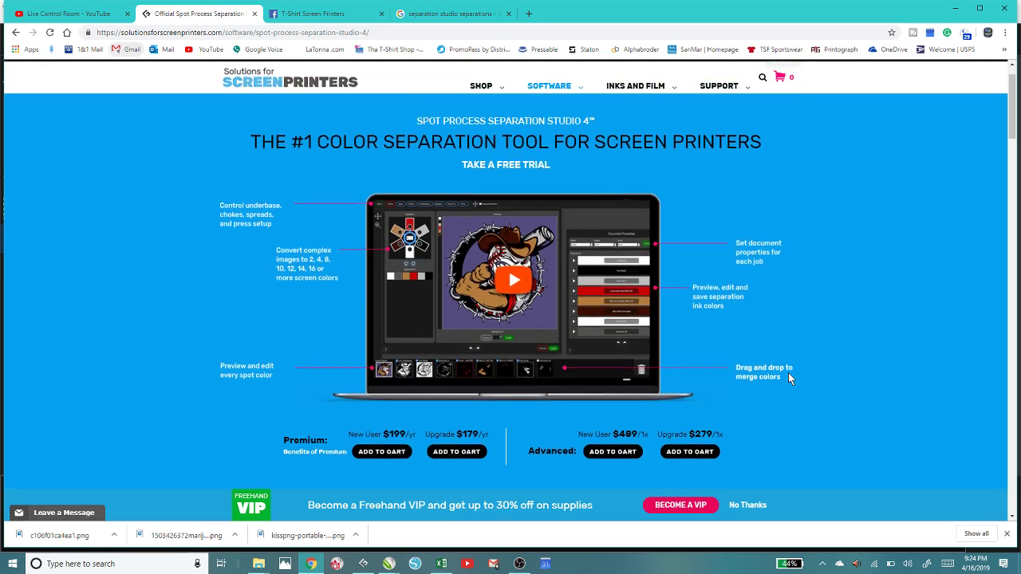
pyautogui.scroll(-2, 788, 373)
pyautogui.scroll(-2, 787, 378)
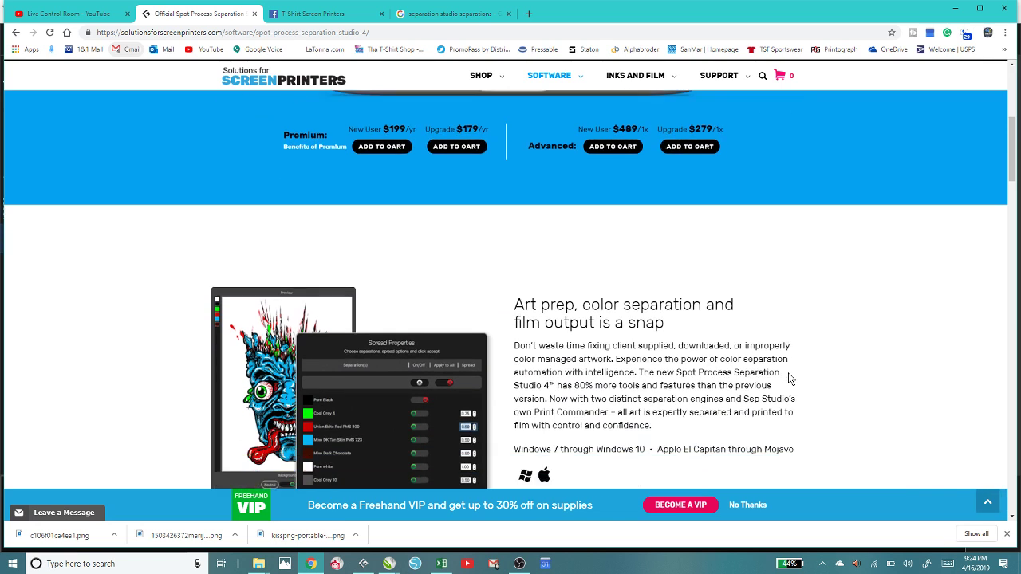
pyautogui.scroll(4, 788, 378)
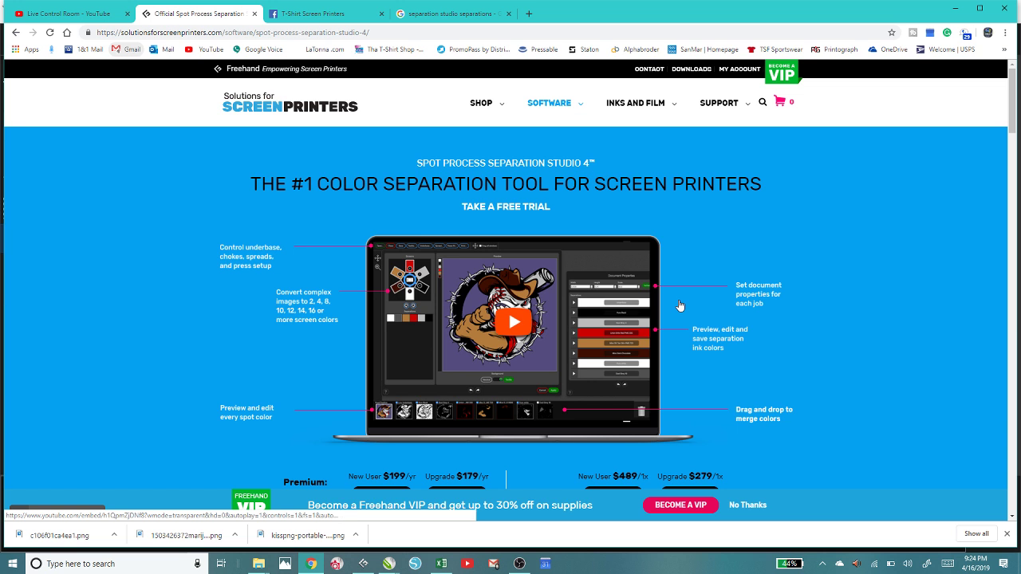
# Search the Solutions for Screen Printers site for "printer", submitting the query a second time.
pyautogui.moveTo(719, 103)
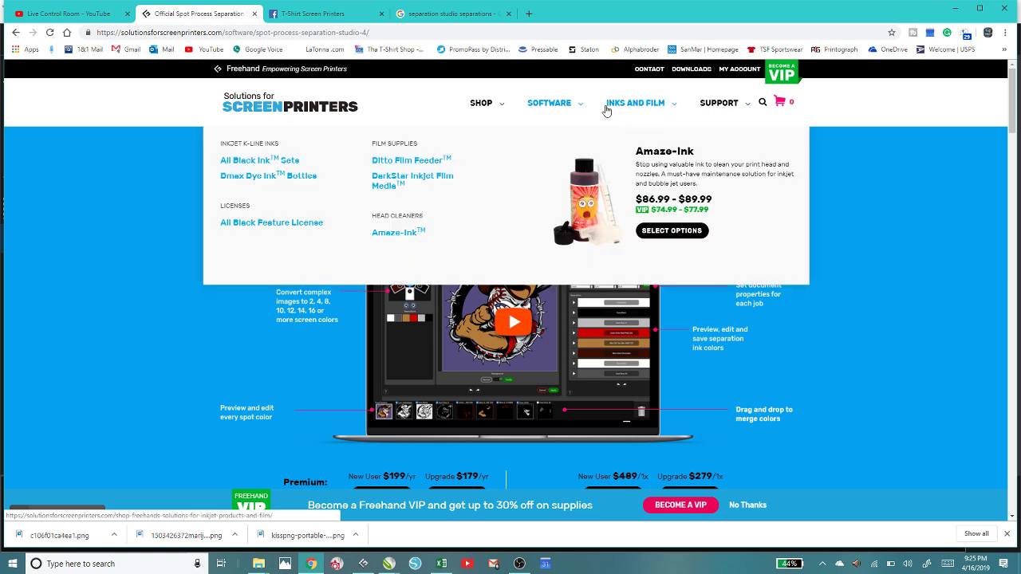
pyautogui.click(762, 103)
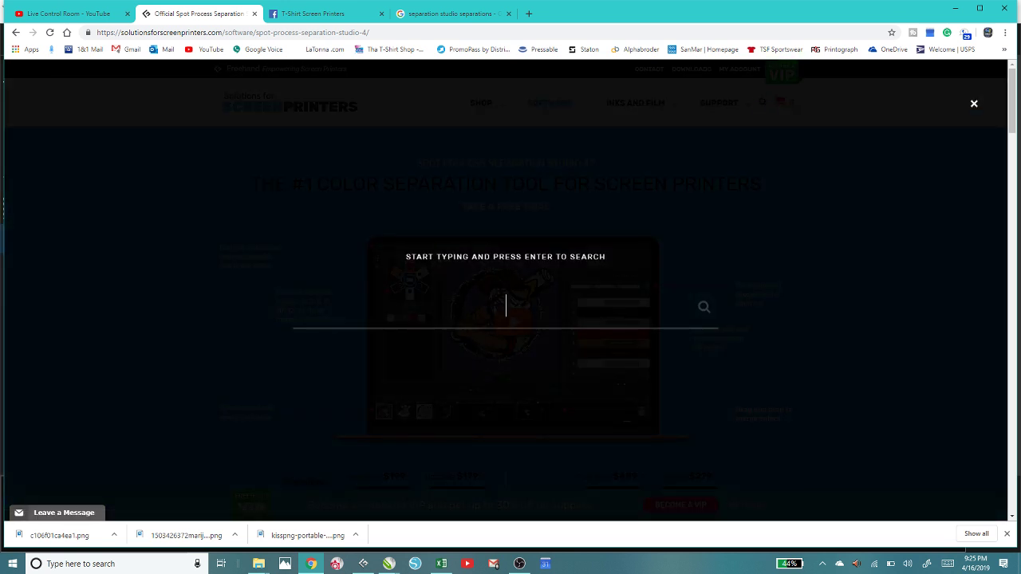
pyautogui.write('supp')
pyautogui.press('BackSpace')
pyautogui.press('BackSpace')
pyautogui.press('BackSpace')
pyautogui.press('BackSpace')
pyautogui.write('printers')
pyautogui.press('BackSpace')
pyautogui.click(709, 308)
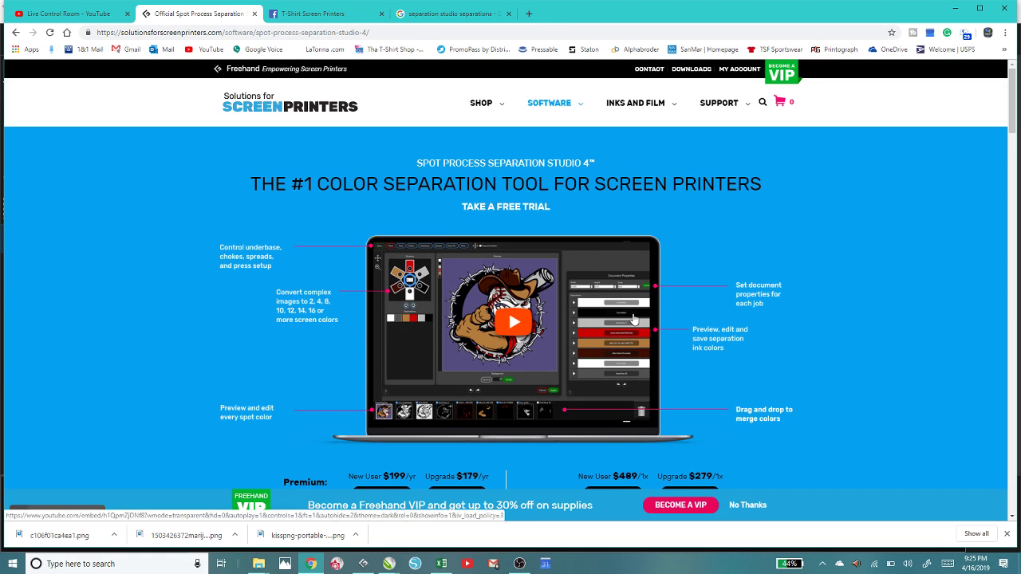
pyautogui.moveTo(731, 106)
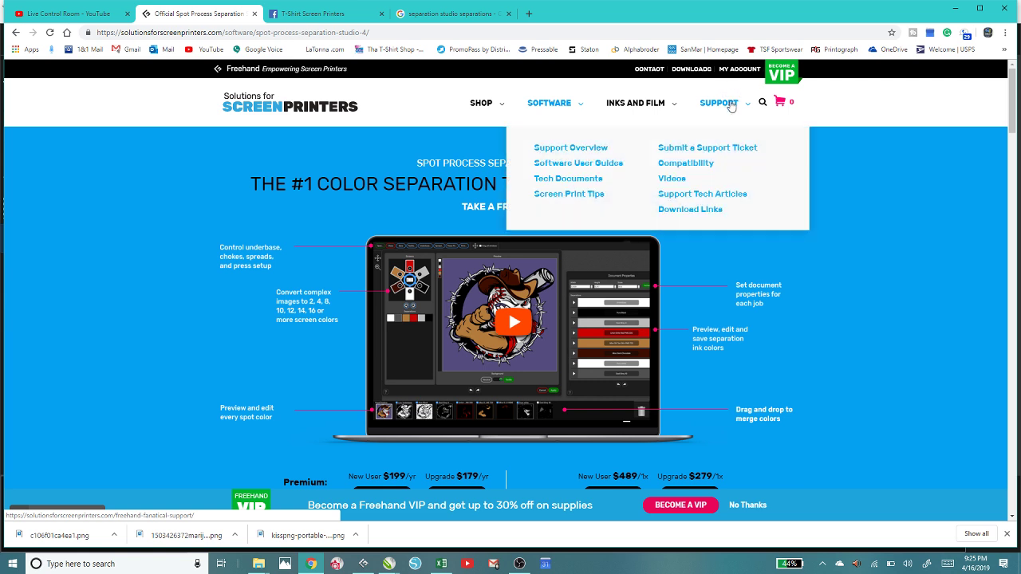
pyautogui.click(761, 102)
pyautogui.write('printer')
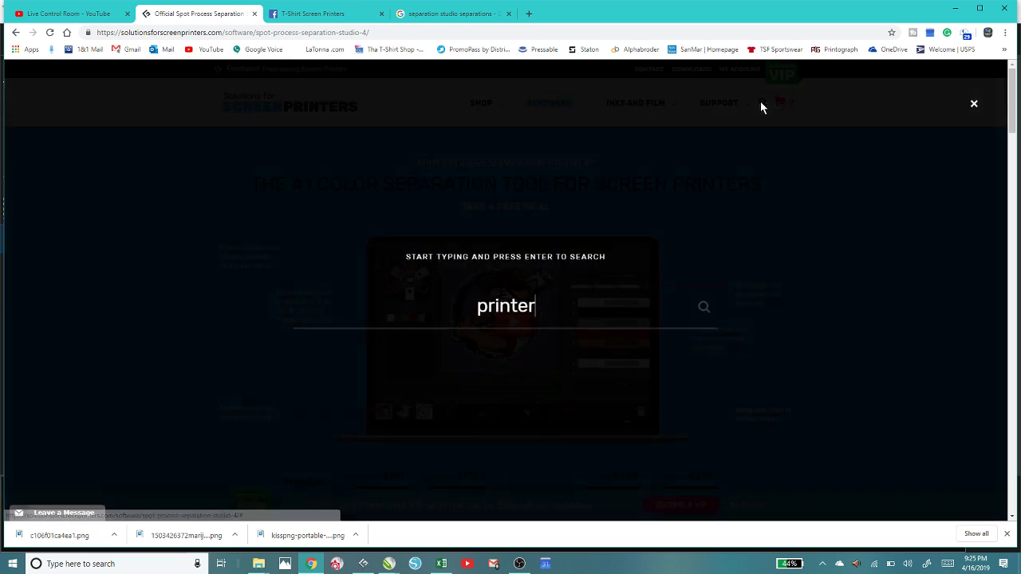
pyautogui.click(701, 313)
# Look through the product page's feature sections and reopen Spot Process Separation Studio 4 from the site's software offerings.
pyautogui.scroll(-10, 607, 373)
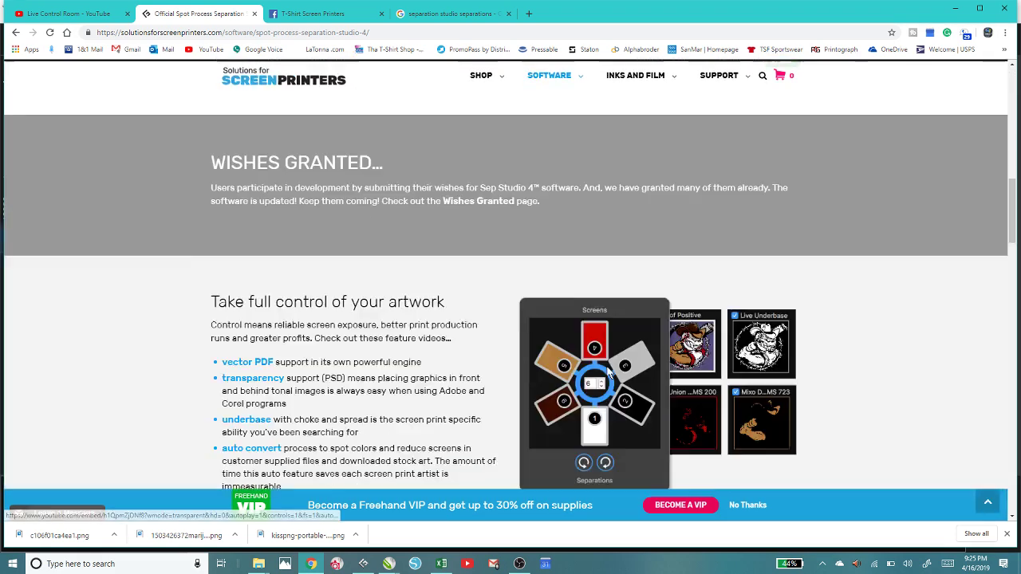
pyautogui.scroll(-5, 608, 372)
pyautogui.scroll(15, 607, 372)
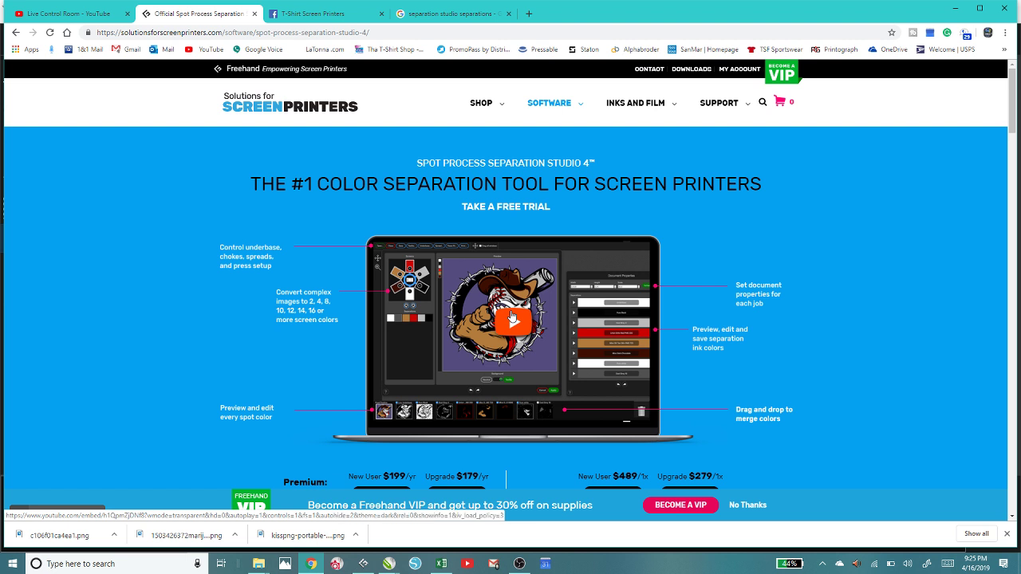
pyautogui.moveTo(725, 109)
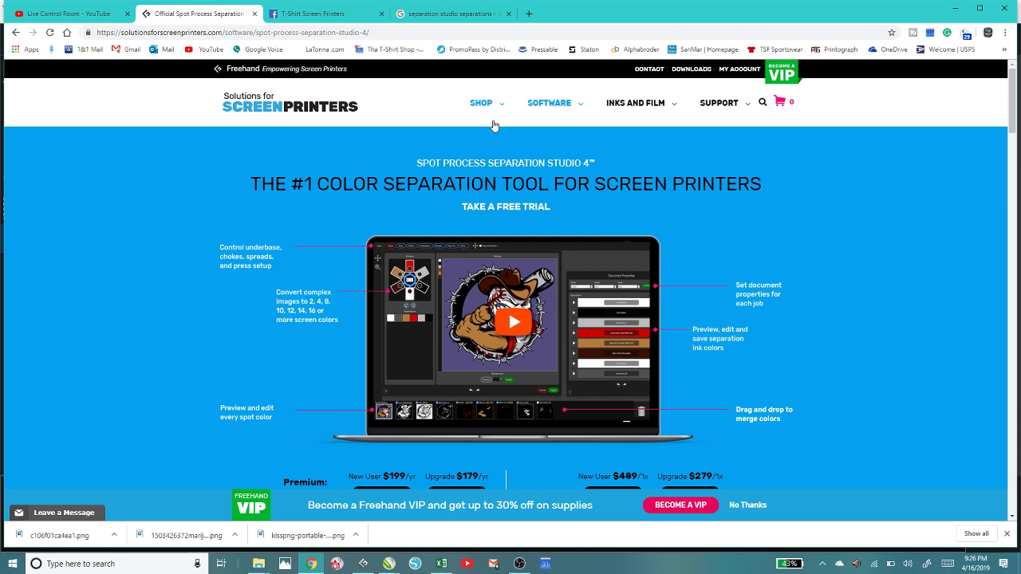
pyautogui.moveTo(491, 119)
pyautogui.scroll(-1, 506, 308)
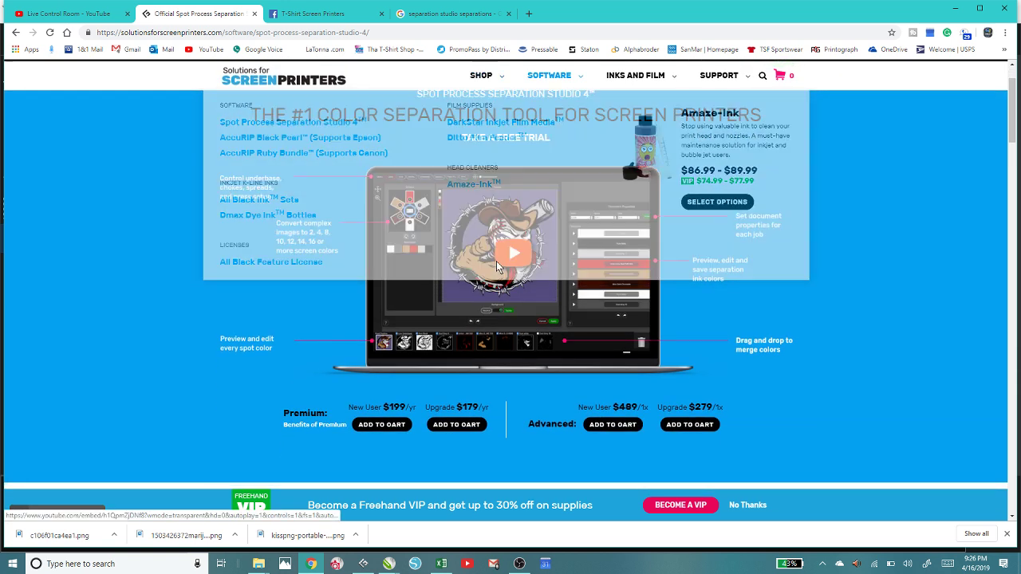
pyautogui.moveTo(550, 88)
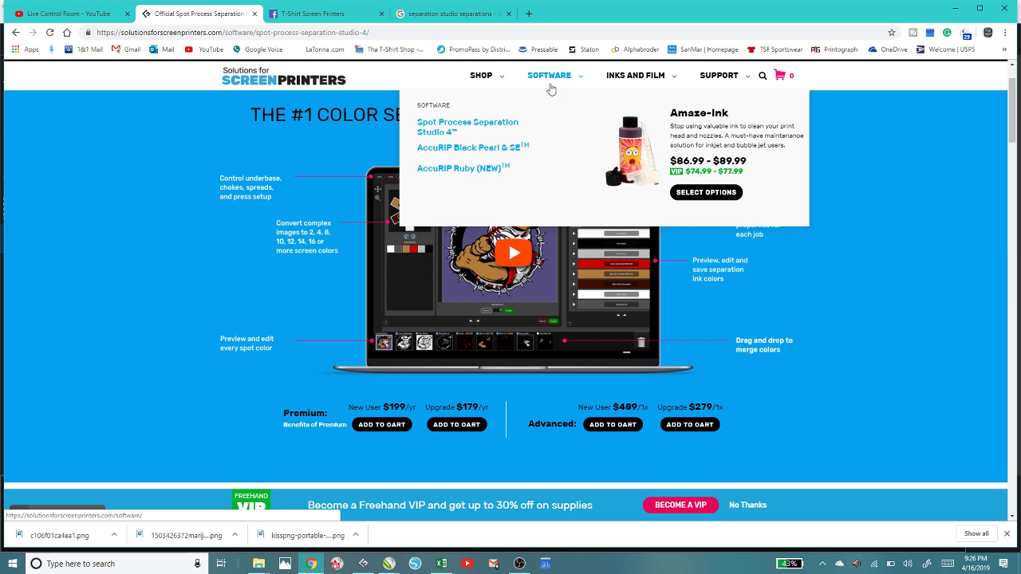
pyautogui.click(479, 133)
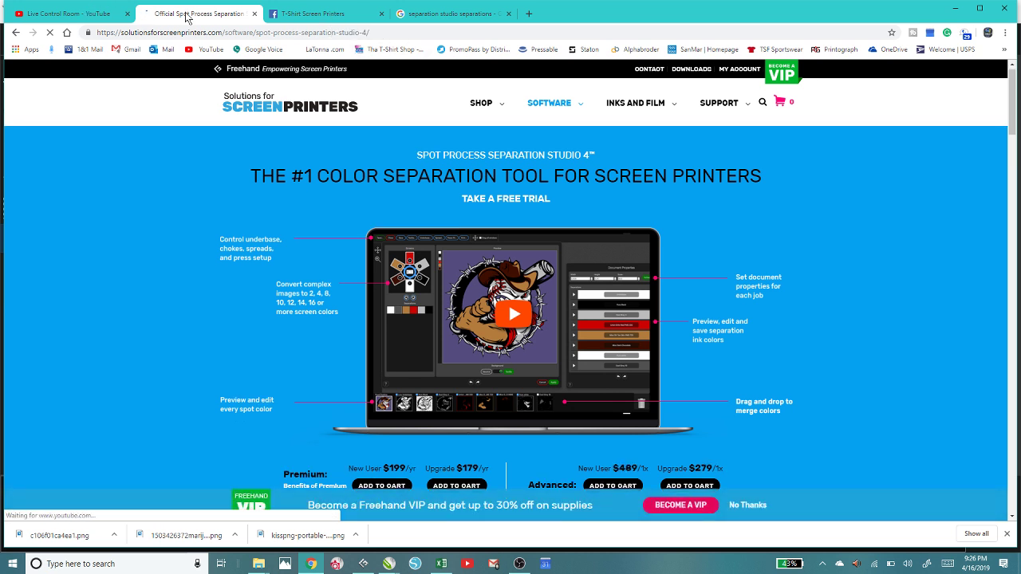
# Return to Separation Studio 4 and preview the Red 032 and Detailed K separations individually.
pyautogui.click(954, 8)
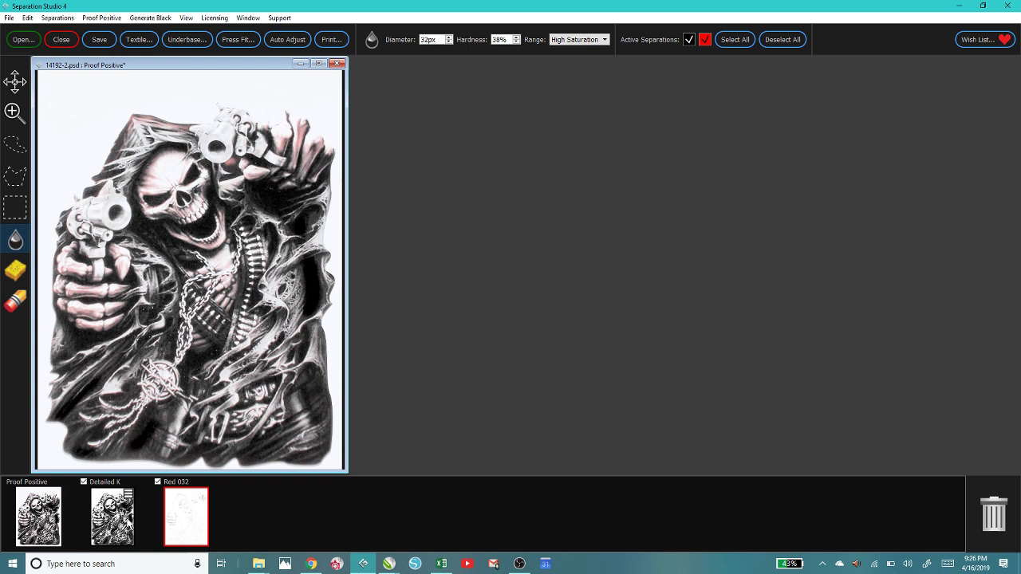
pyautogui.click(128, 524)
pyautogui.click(189, 526)
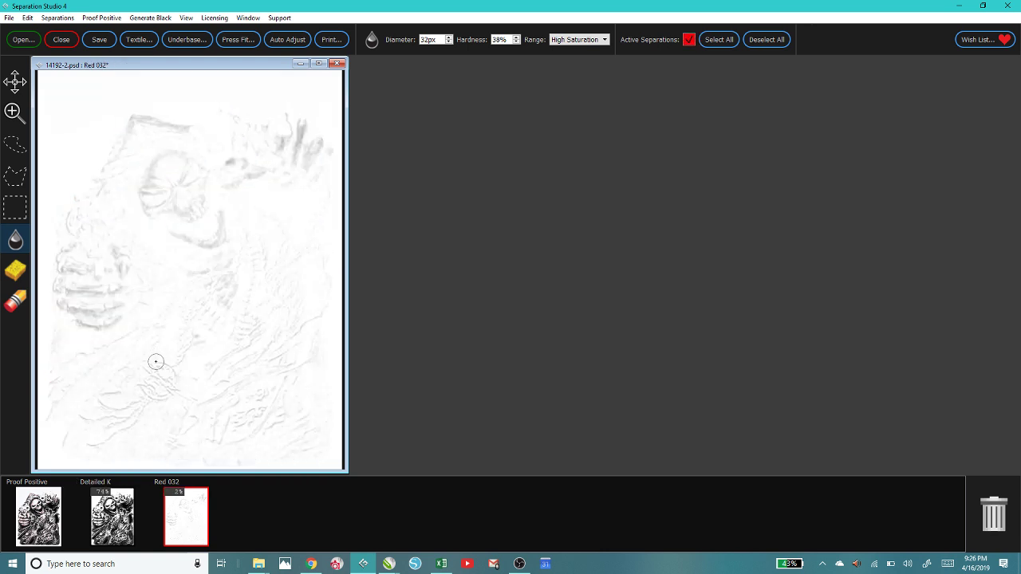
pyautogui.click(111, 522)
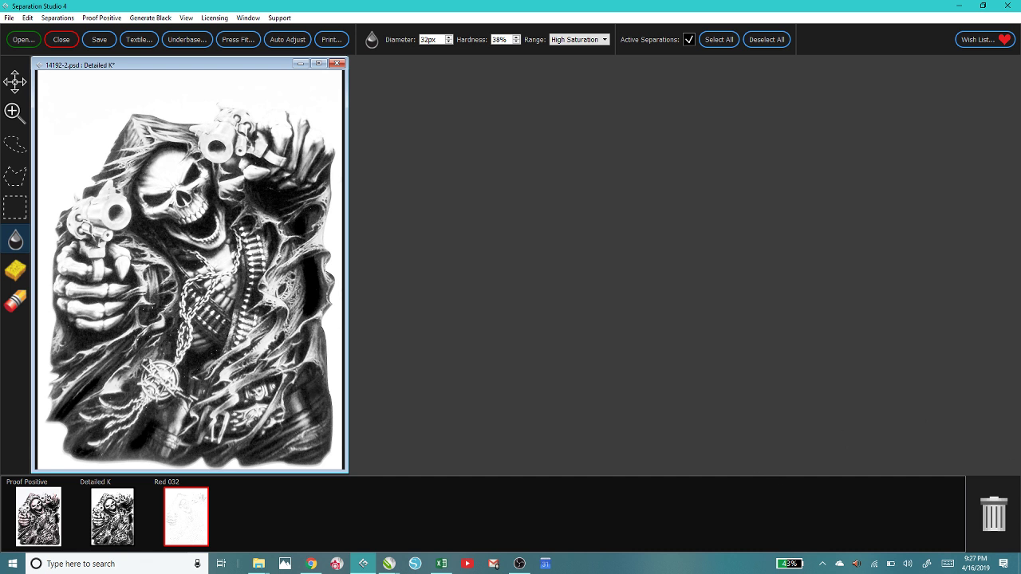
pyautogui.hotkey('alt', 'Tab')
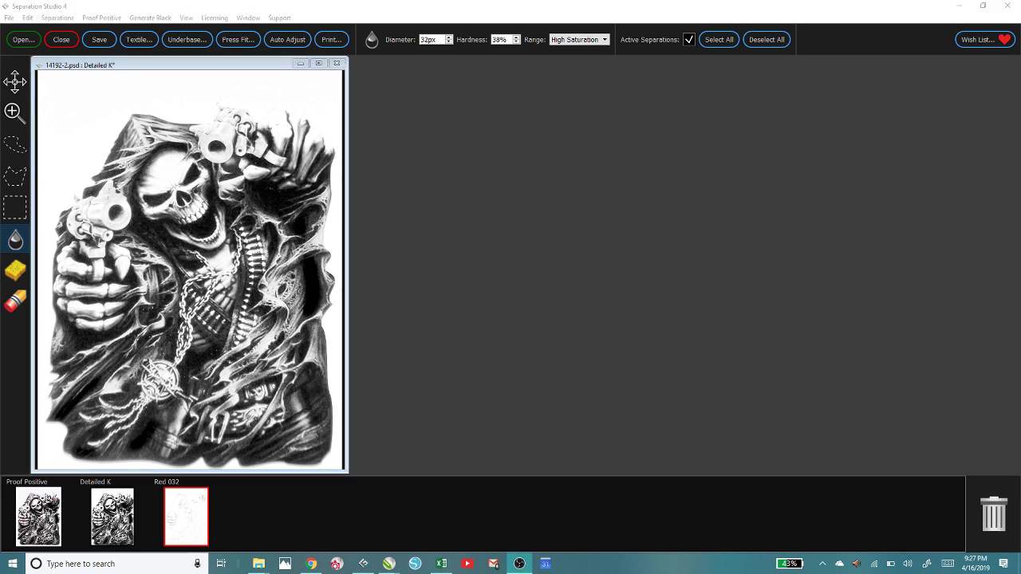